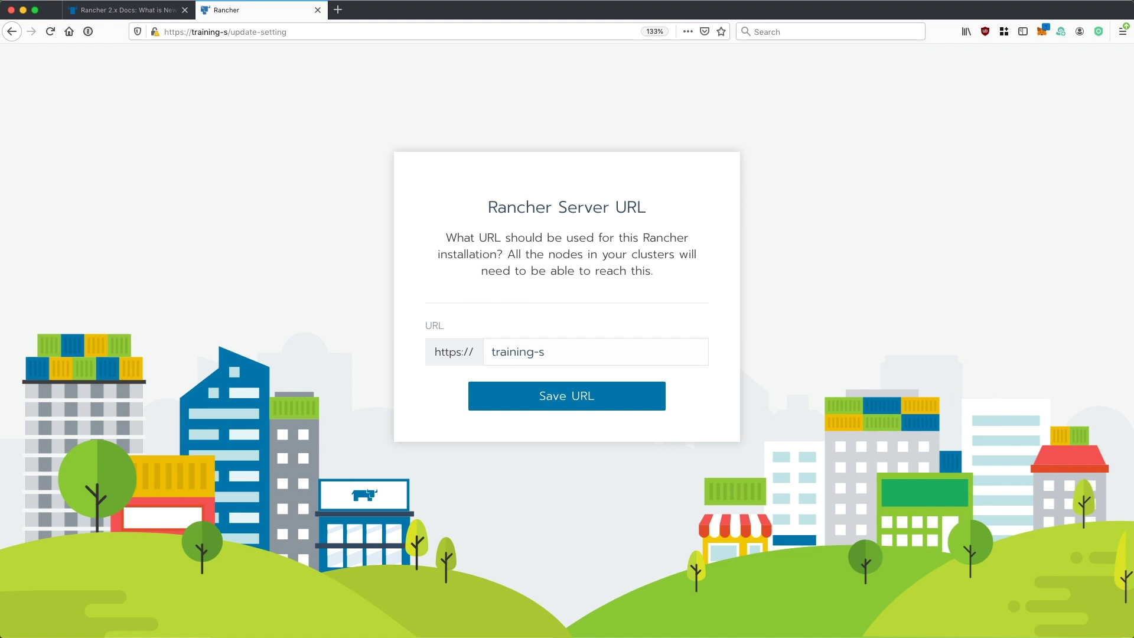
pyautogui.press('super+plus')
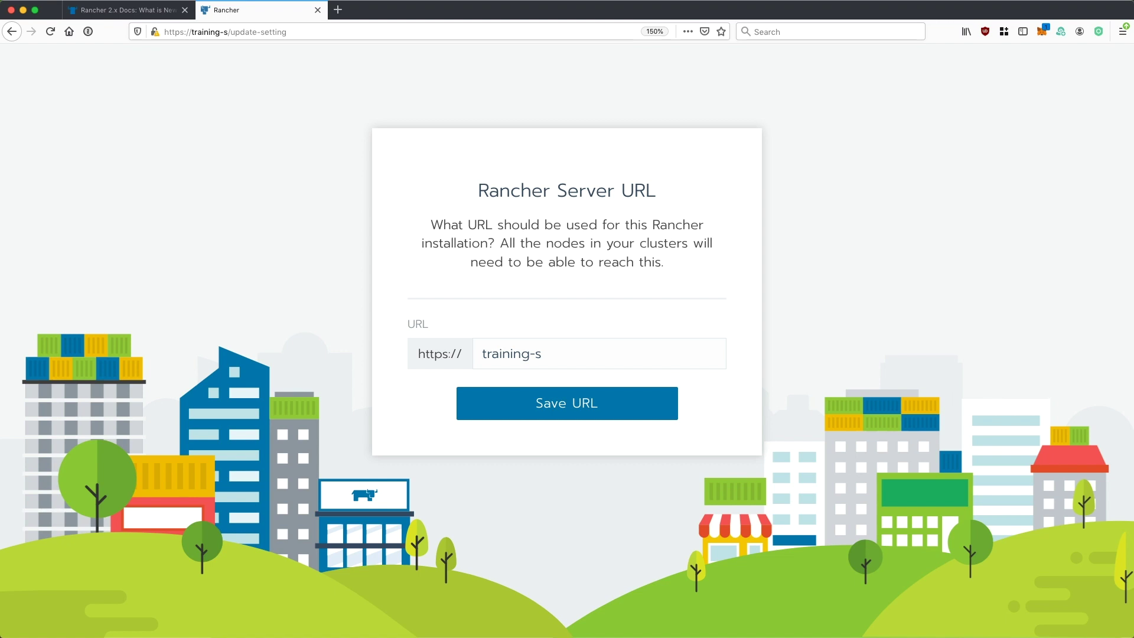
pyautogui.click(541, 353)
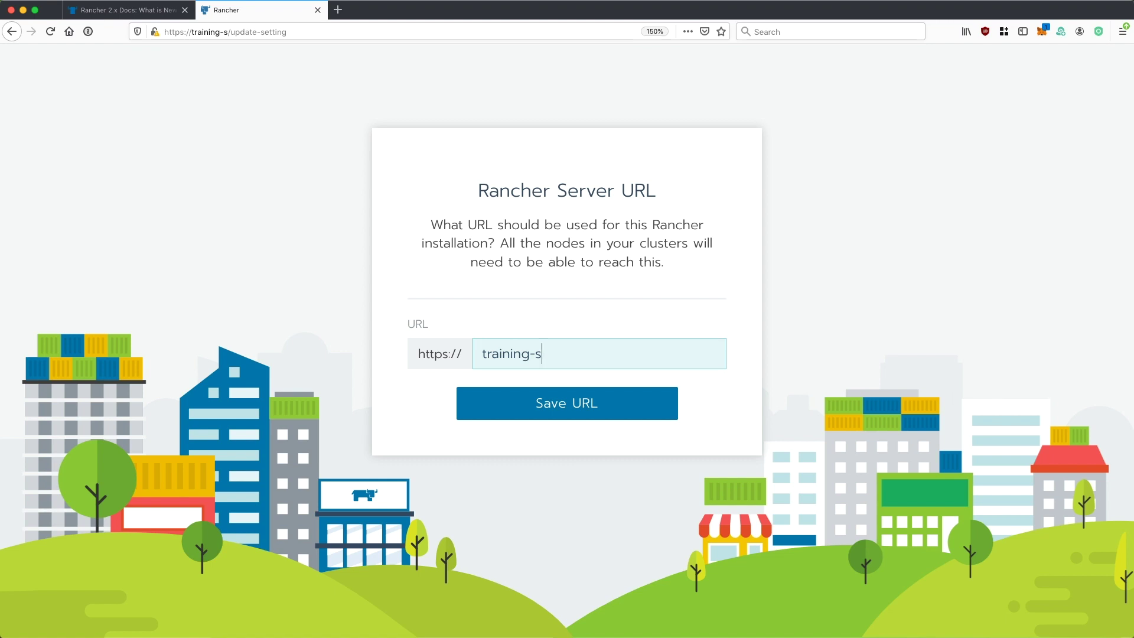
pyautogui.write('.cl.monach.us')
pyautogui.press('Return')
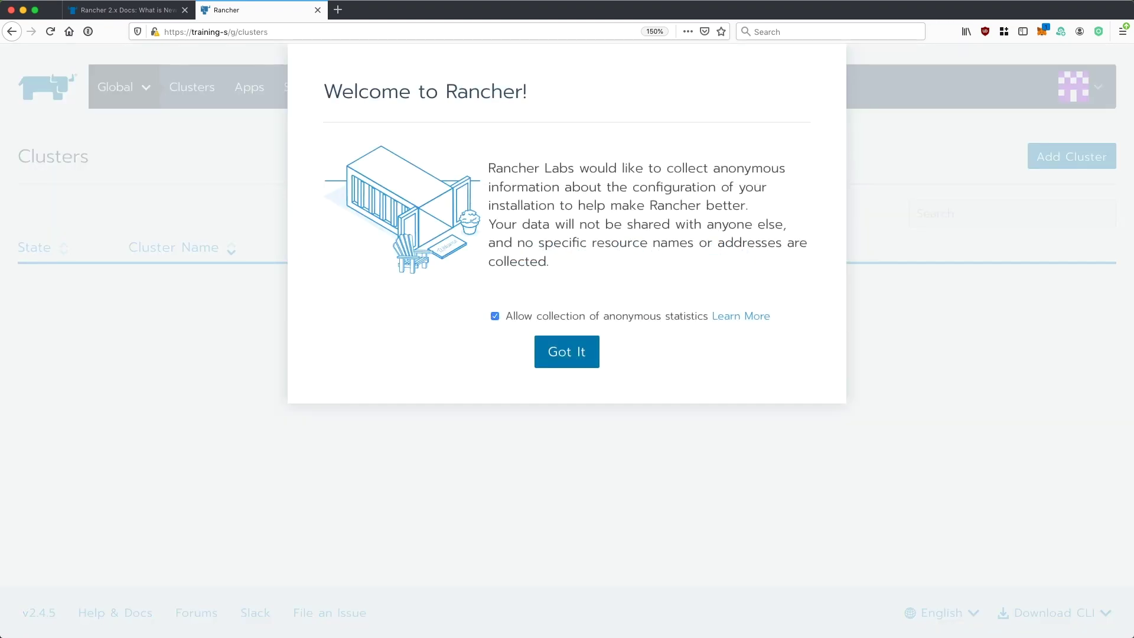
# - Accept the welcome dialog and open Add Cluster's Select Cluster Type page
pyautogui.press('Return')
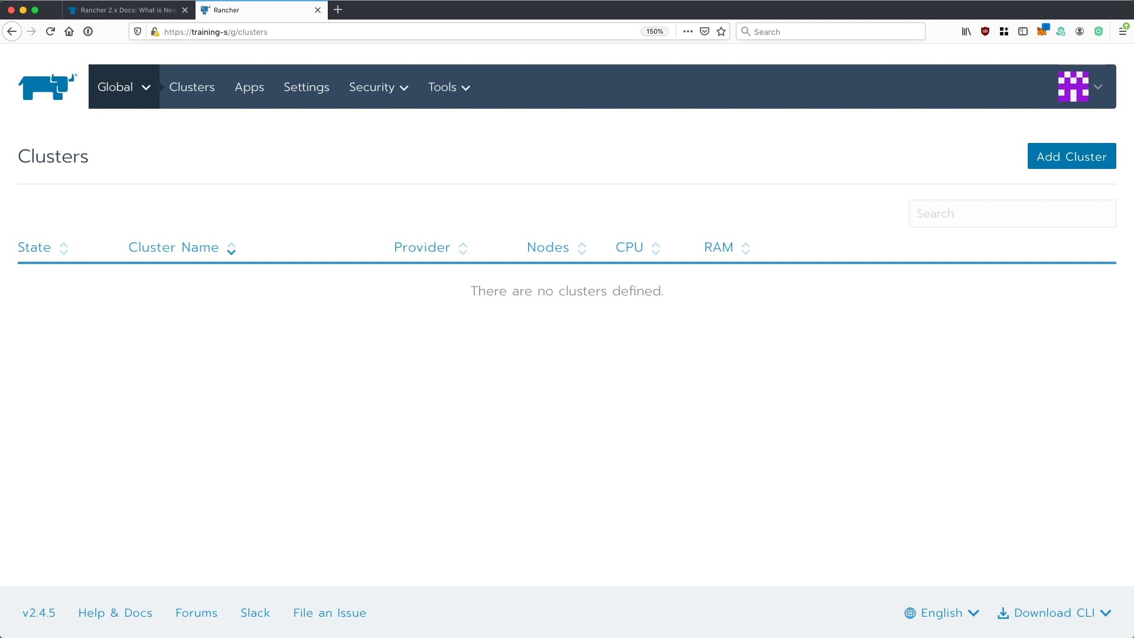
pyautogui.press('Return')
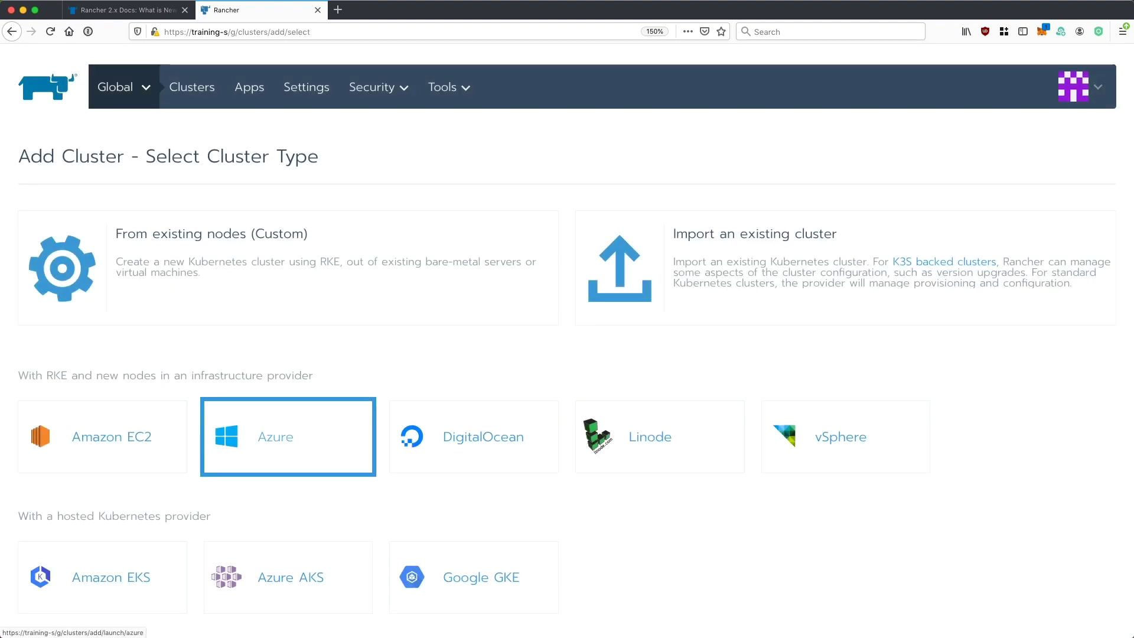
pyautogui.scroll(-1, 288, 437)
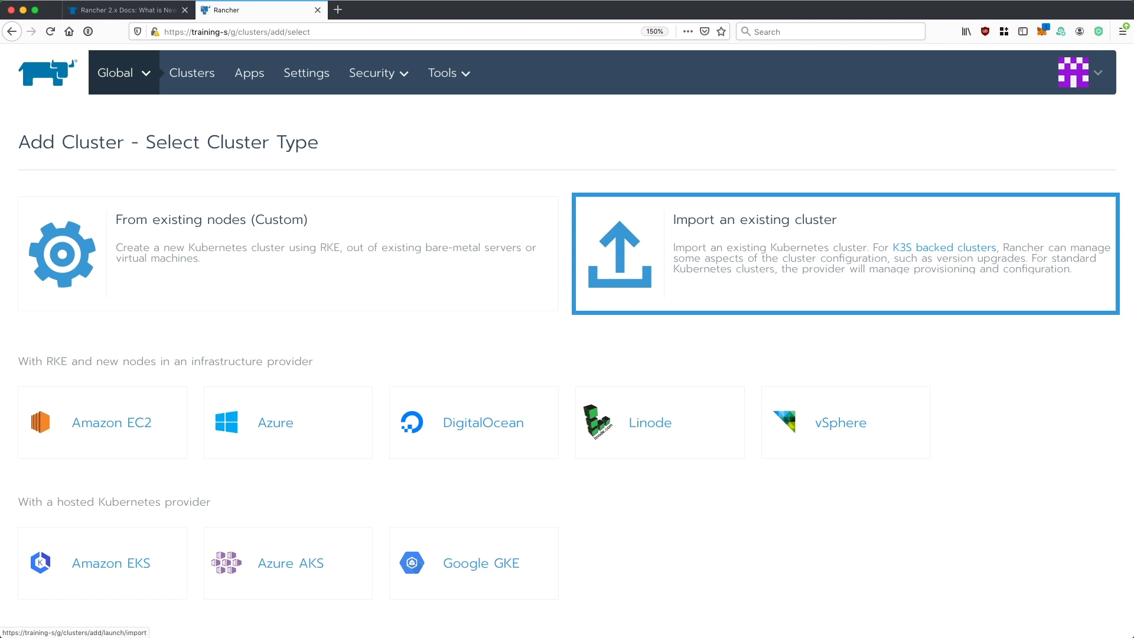
# - Create an imported-cluster registration named 'training'
pyautogui.click(844, 254)
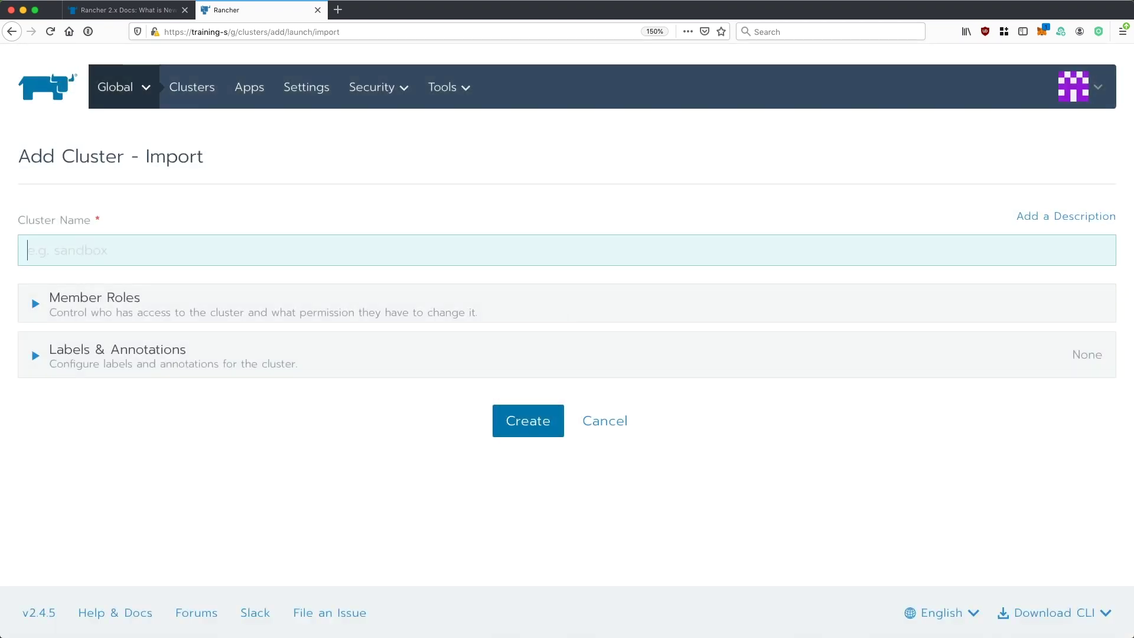
pyautogui.write('training')
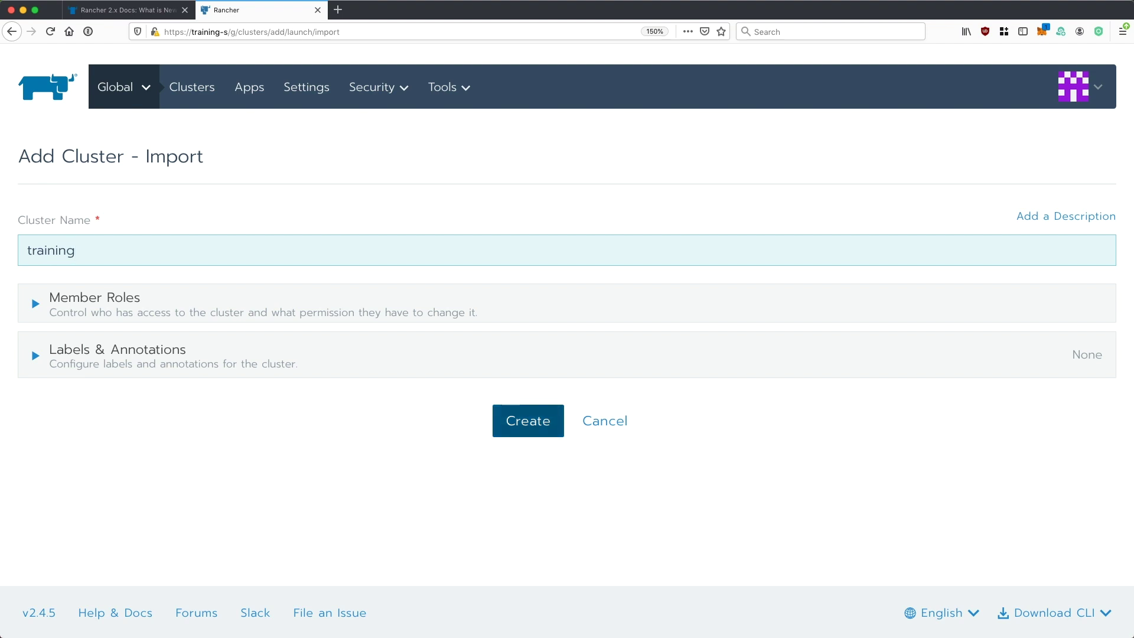
pyautogui.press('Return')
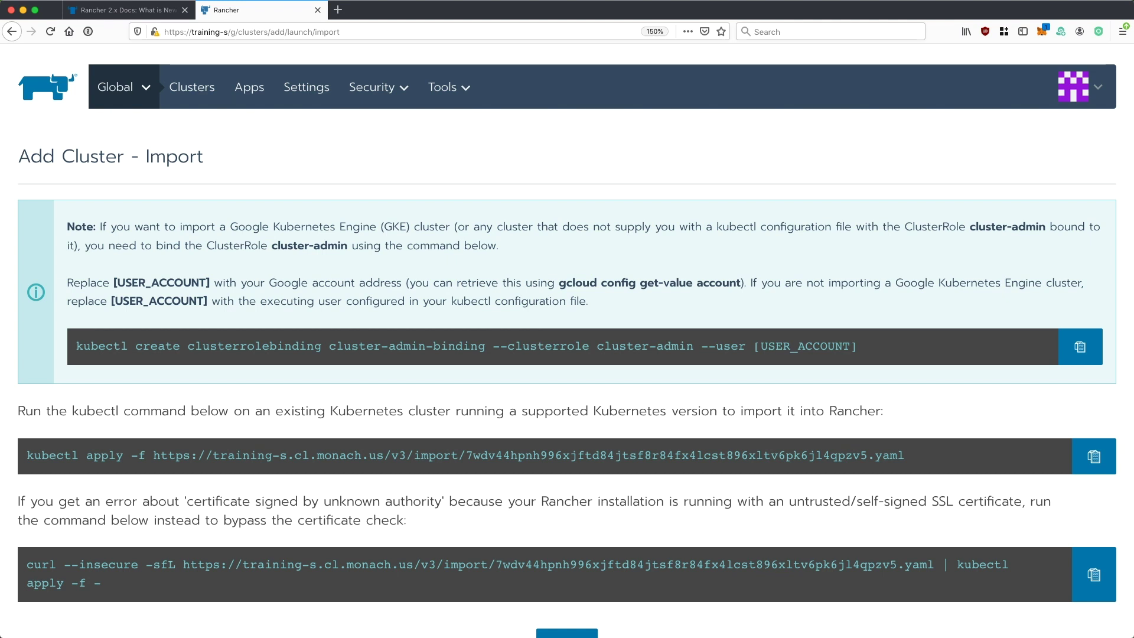
# - Copy the curl --insecure import command and finish the import setup
pyautogui.scroll(-3, 567, 341)
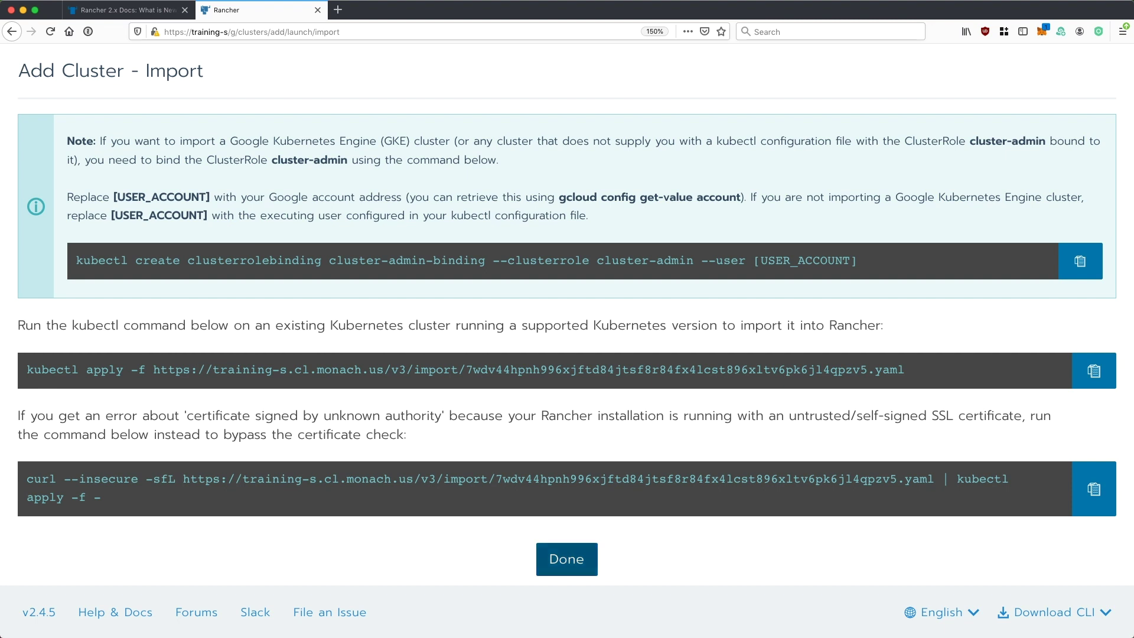
pyautogui.click(1094, 489)
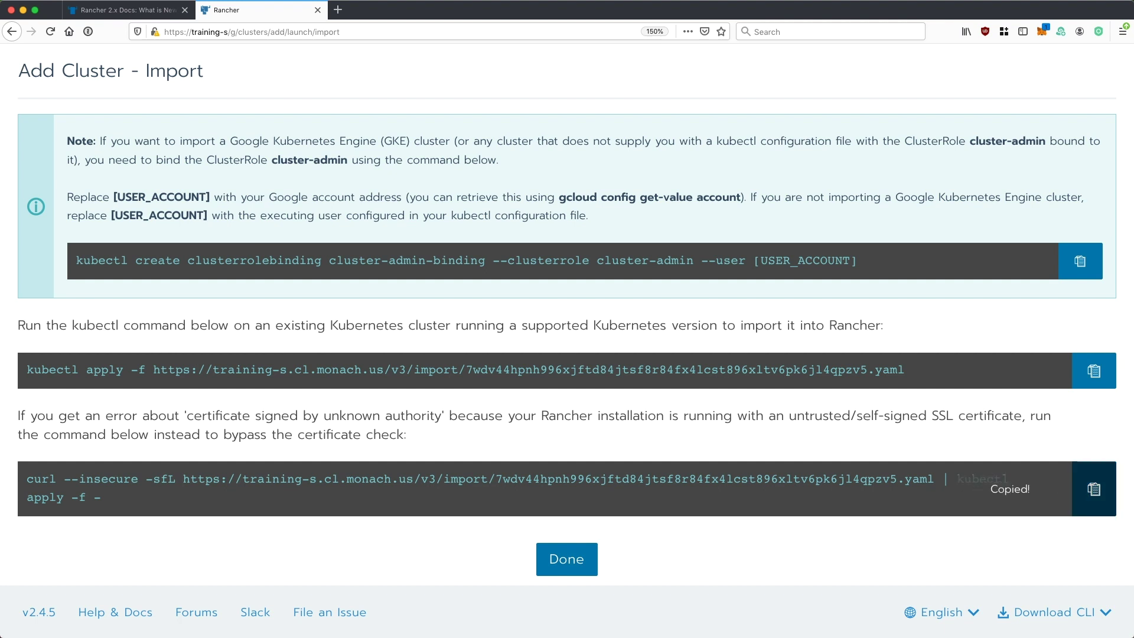
pyautogui.click(566, 559)
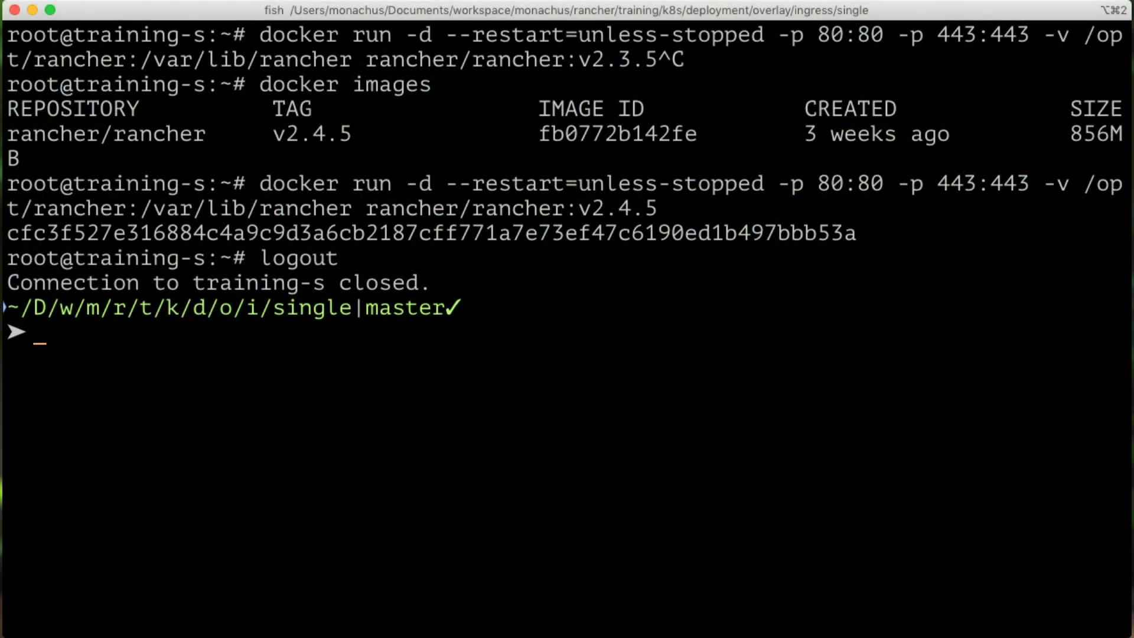
# - Run the pasted curl | kubectl apply import command in iTerm2, rerunning it after the error
pyautogui.press('super+v')
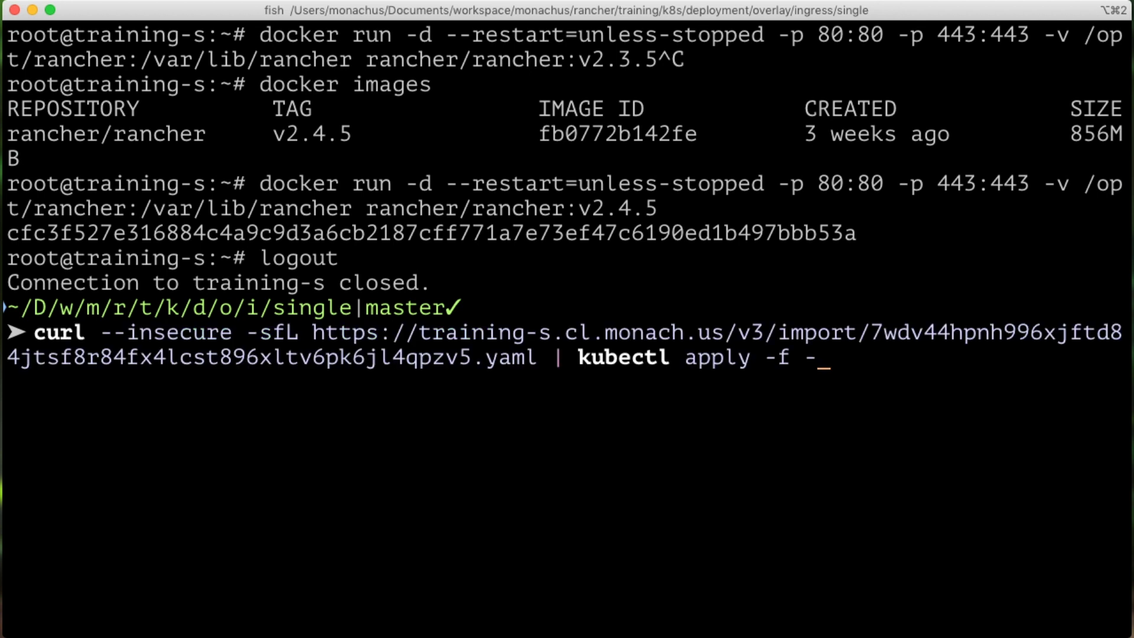
pyautogui.press('Return')
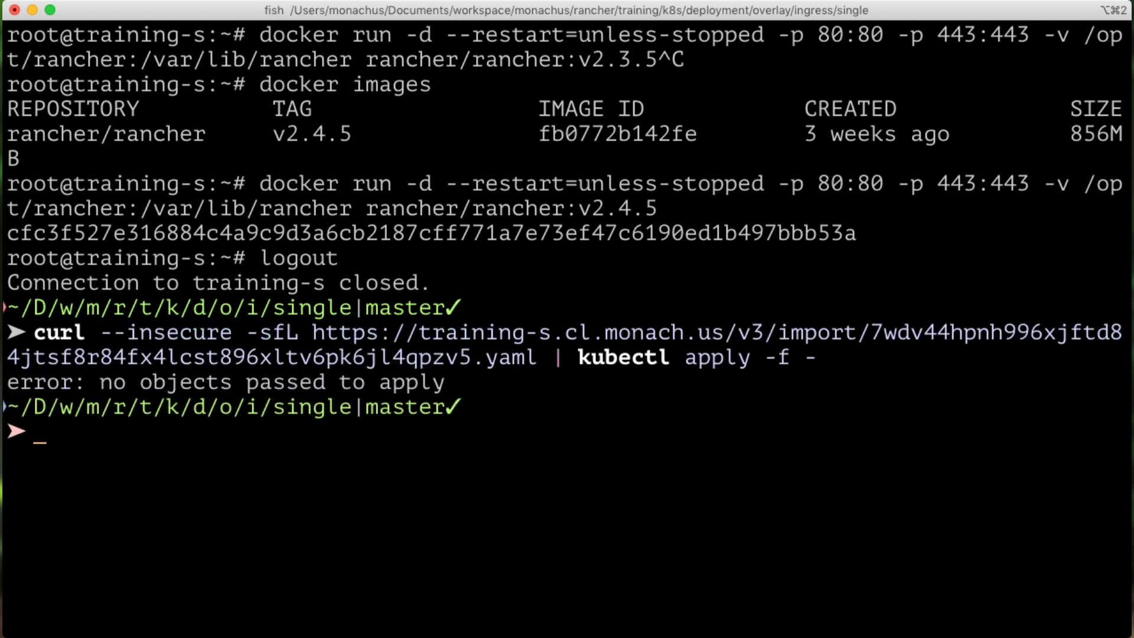
pyautogui.press('Up')
pyautogui.press('Return')
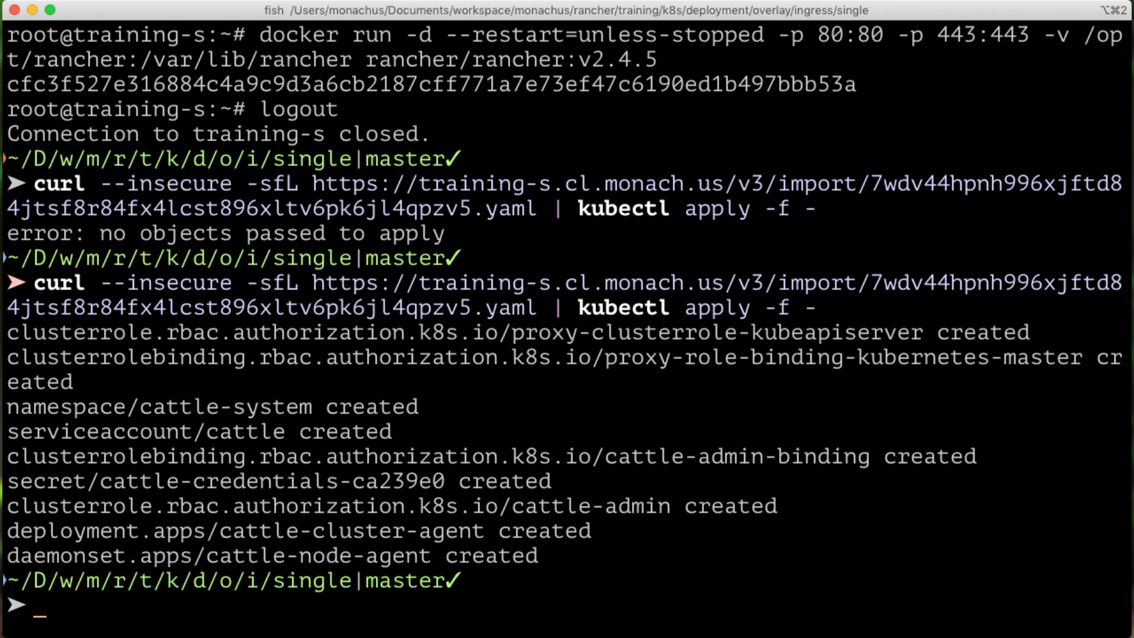
pyautogui.press('super+Tab')
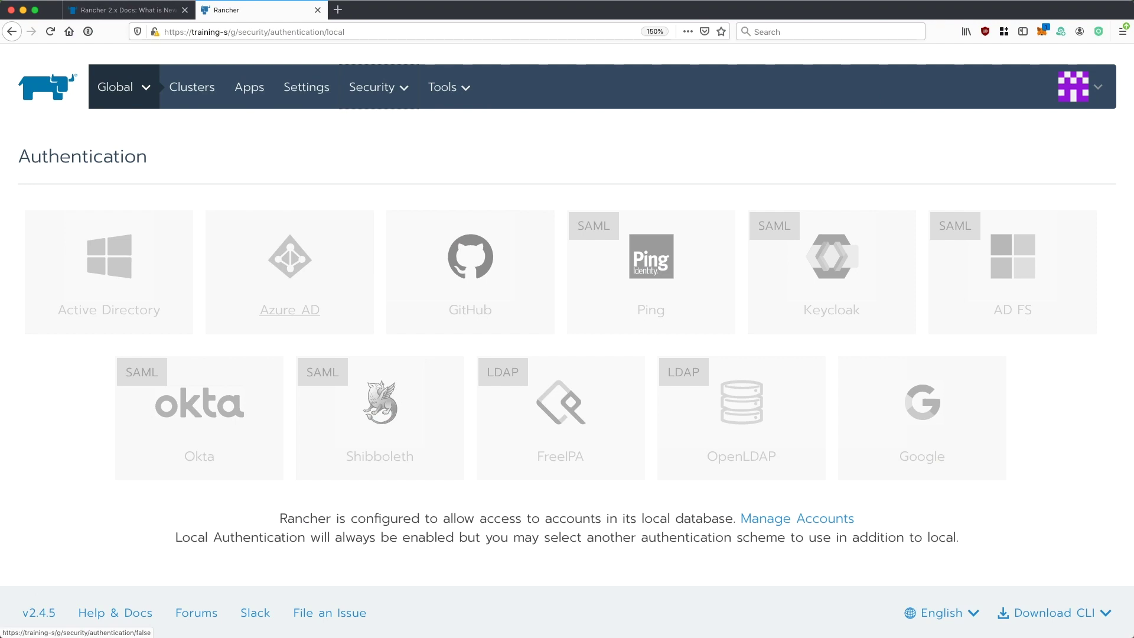
pyautogui.moveTo(124, 87)
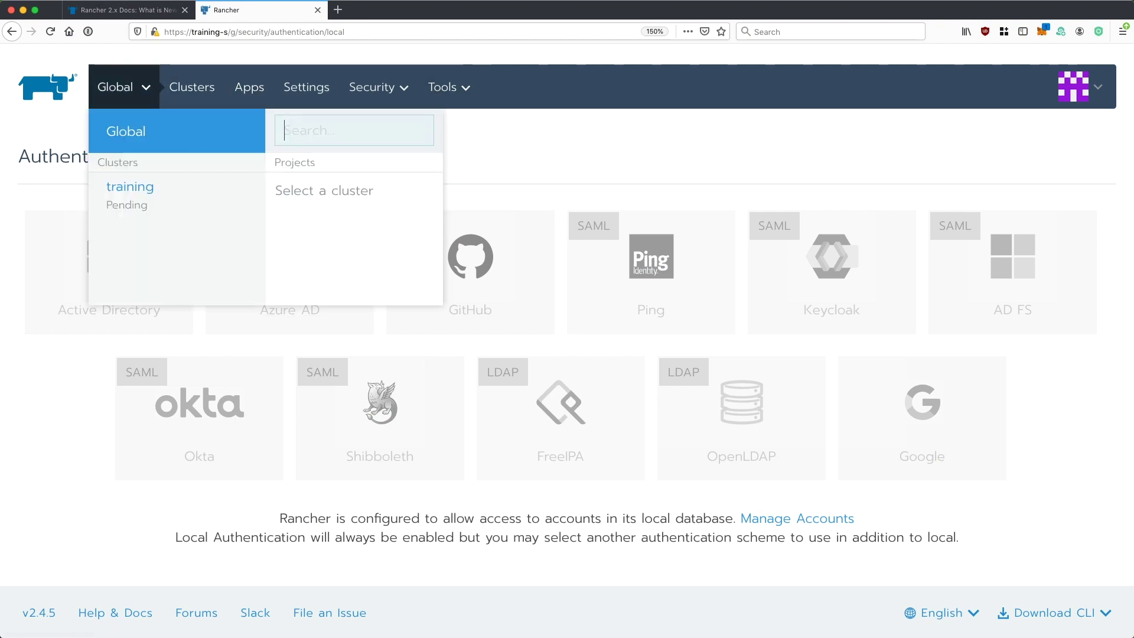
pyautogui.click(191, 87)
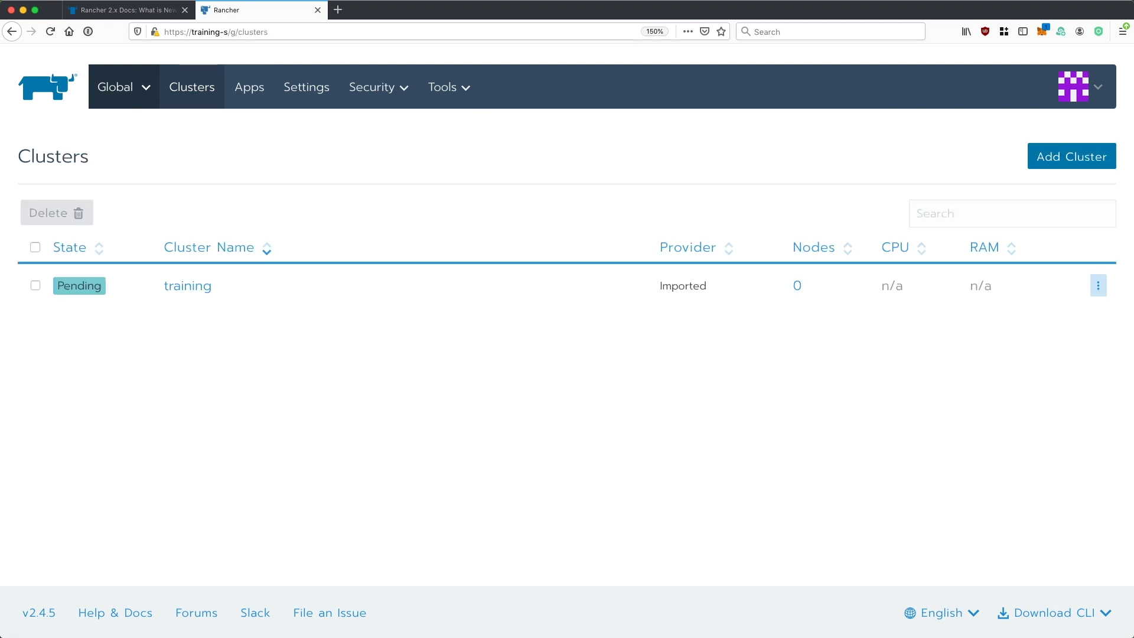
pyautogui.moveTo(372, 87)
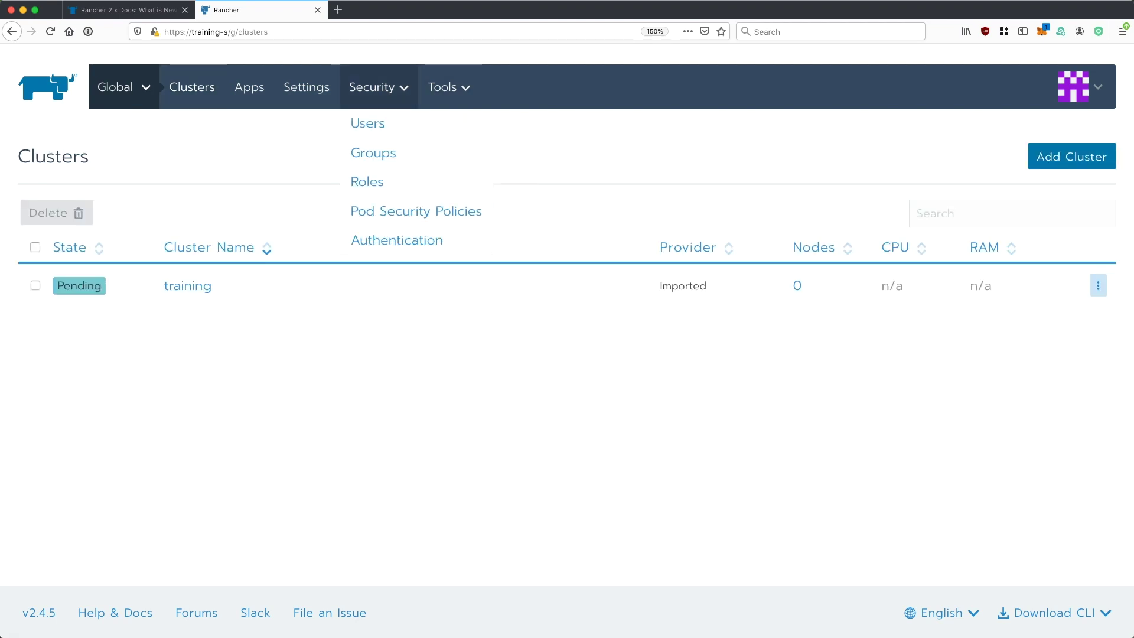
pyautogui.click(397, 240)
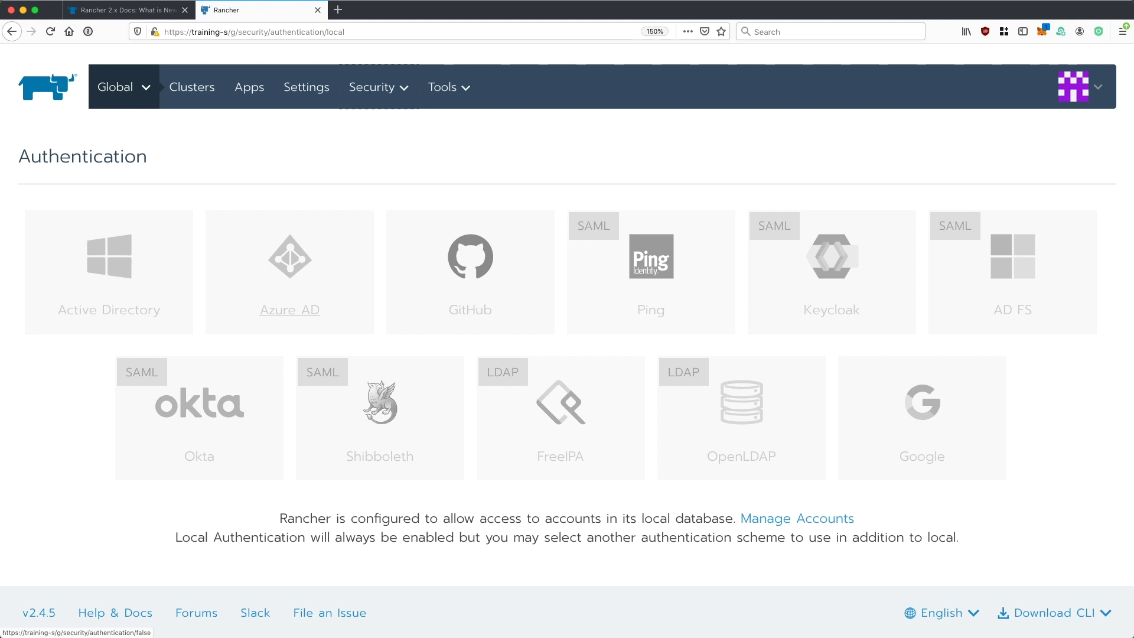
# - Open Security > Users to see the Default Admin local user
pyautogui.moveTo(371, 87)
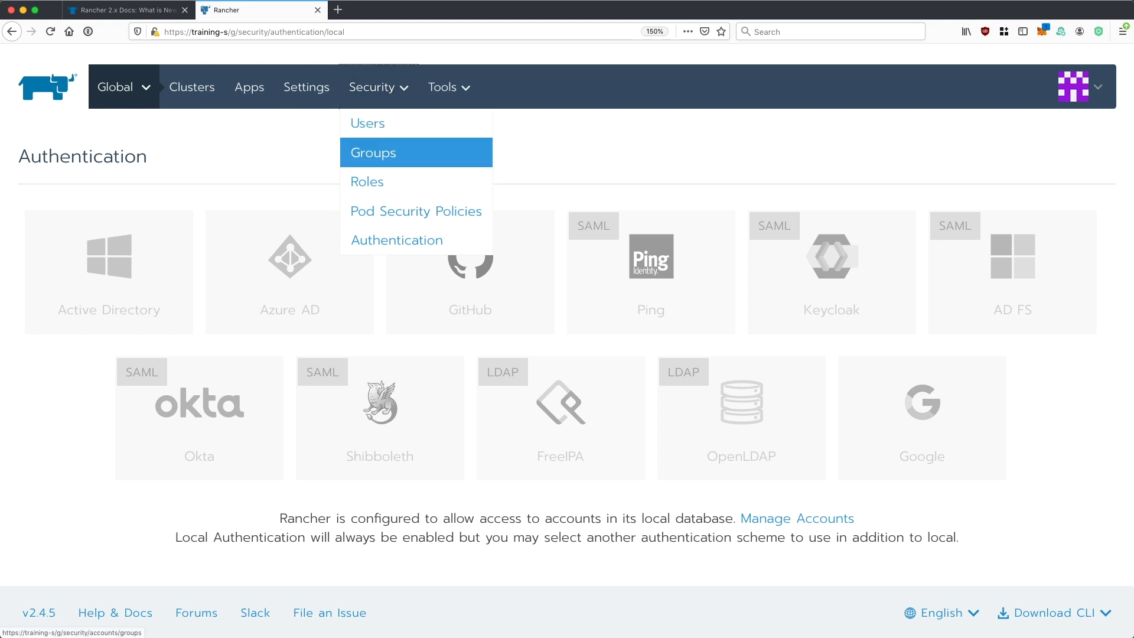
pyautogui.click(367, 123)
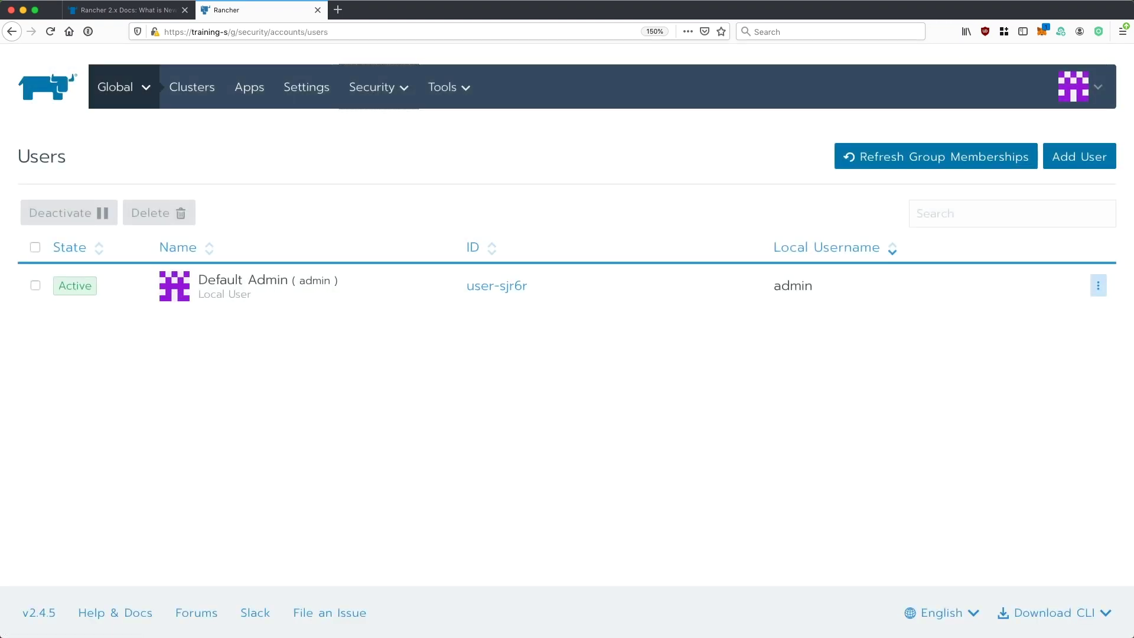
# - Open Security > Roles and switch from global to cluster, then project roles
pyautogui.moveTo(372, 87)
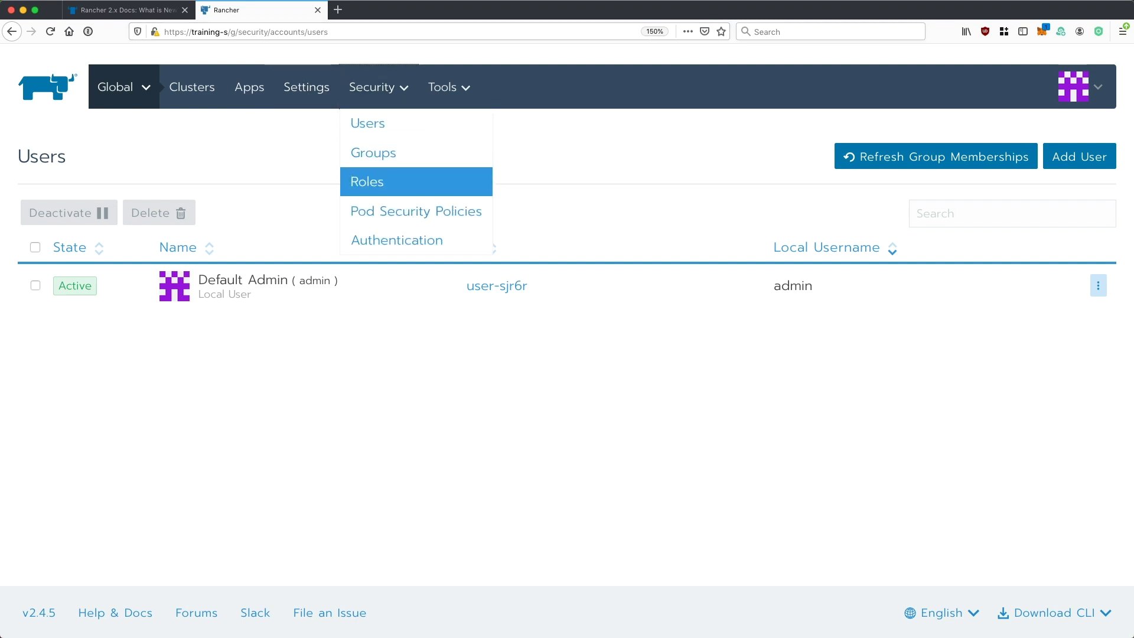
pyautogui.click(378, 182)
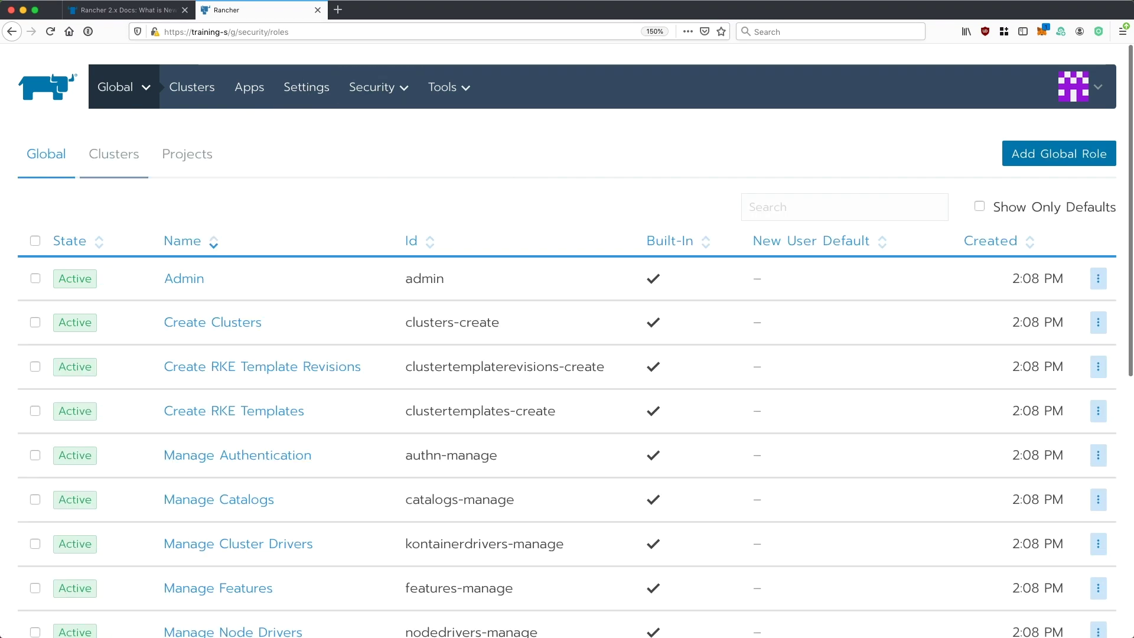
pyautogui.click(113, 153)
pyautogui.click(187, 153)
# - View the Manage Project Catalogs role details, then return to the project roles list
pyautogui.scroll(-1, 187, 153)
pyautogui.scroll(-10, 567, 340)
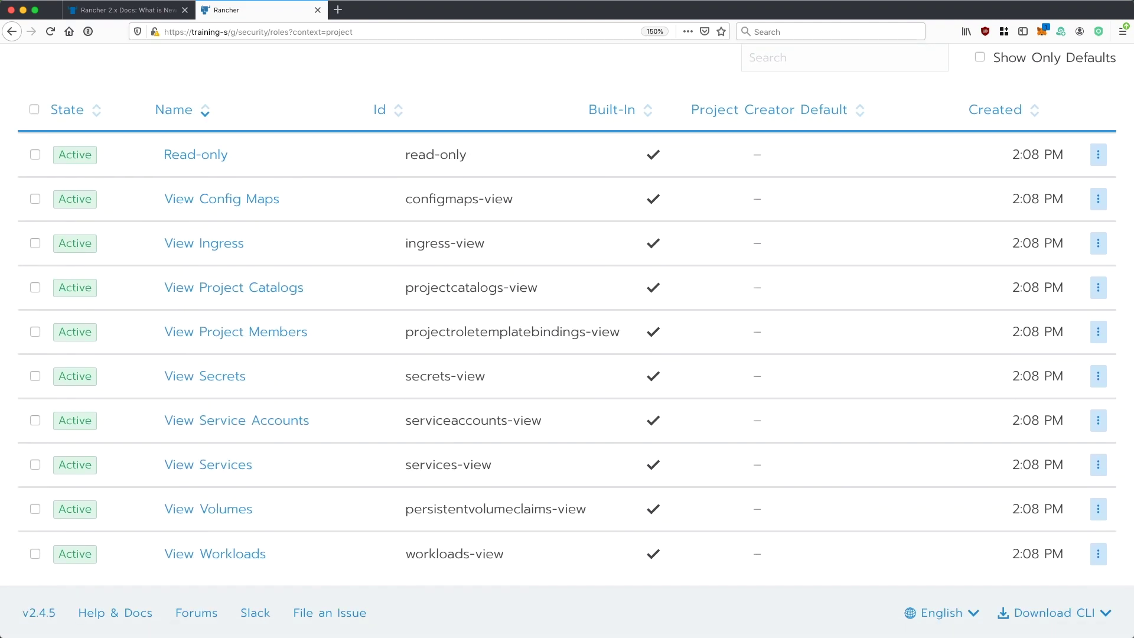
pyautogui.scroll(15, 567, 340)
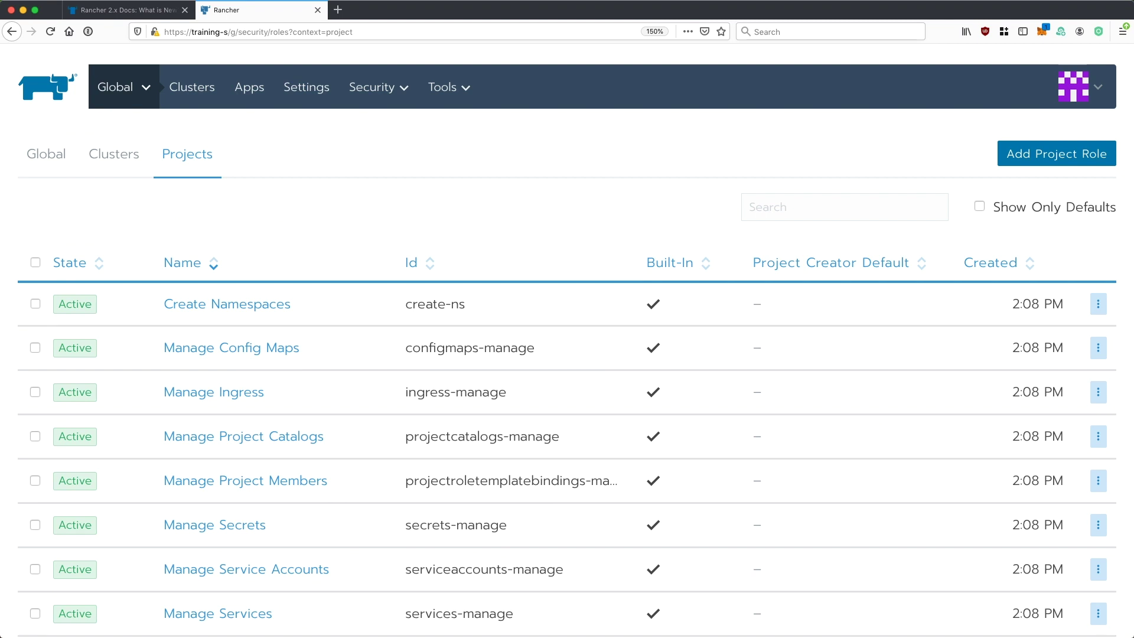
pyautogui.click(244, 436)
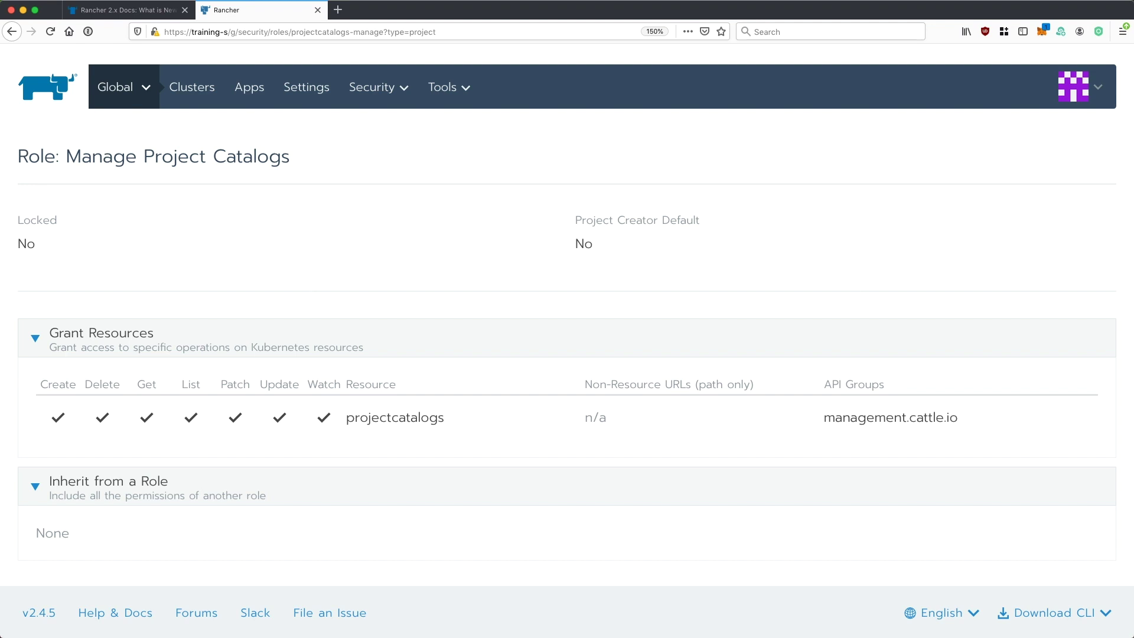
pyautogui.hscroll(-5, 1056, 153)
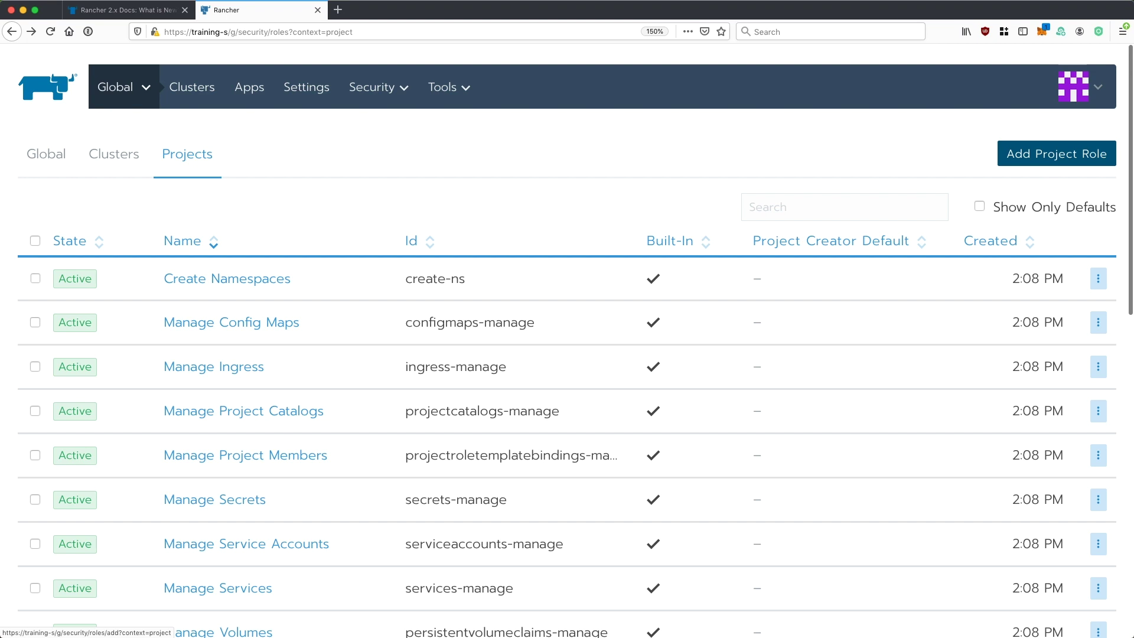
# - Open Security > Pod Security Policies listing the restricted and unrestricted policies
pyautogui.moveTo(371, 87)
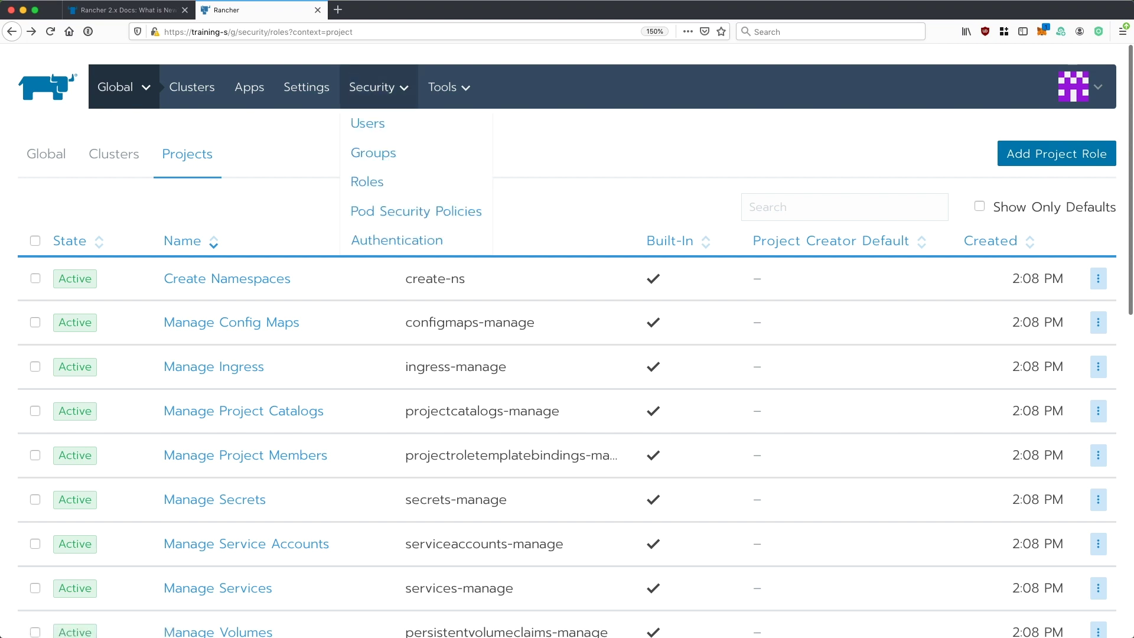
pyautogui.click(413, 210)
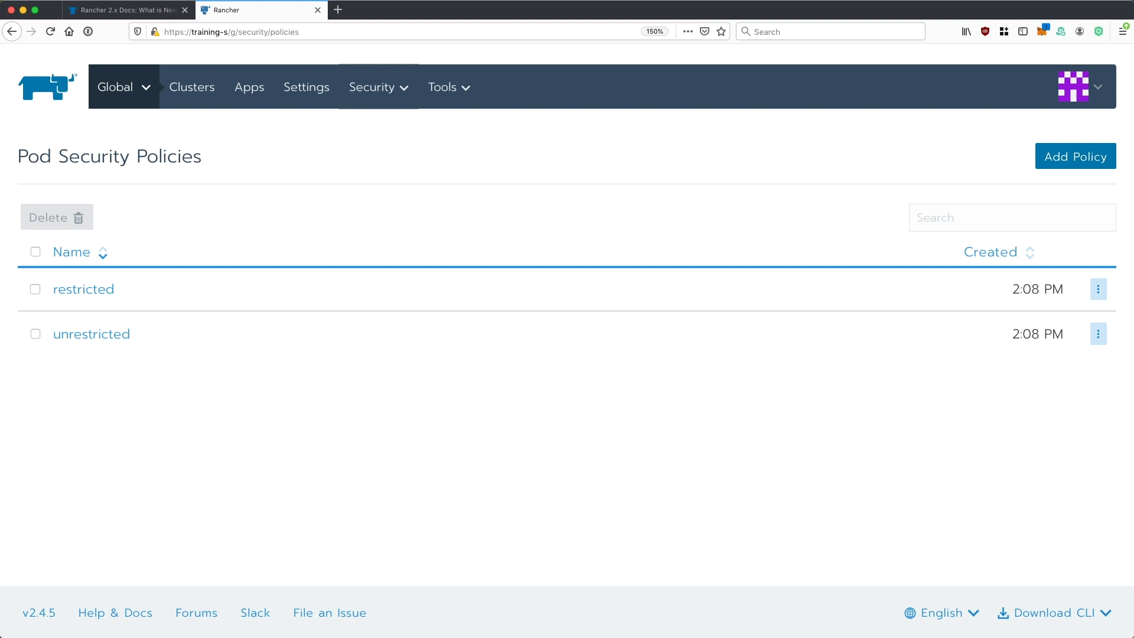
pyautogui.moveTo(378, 87)
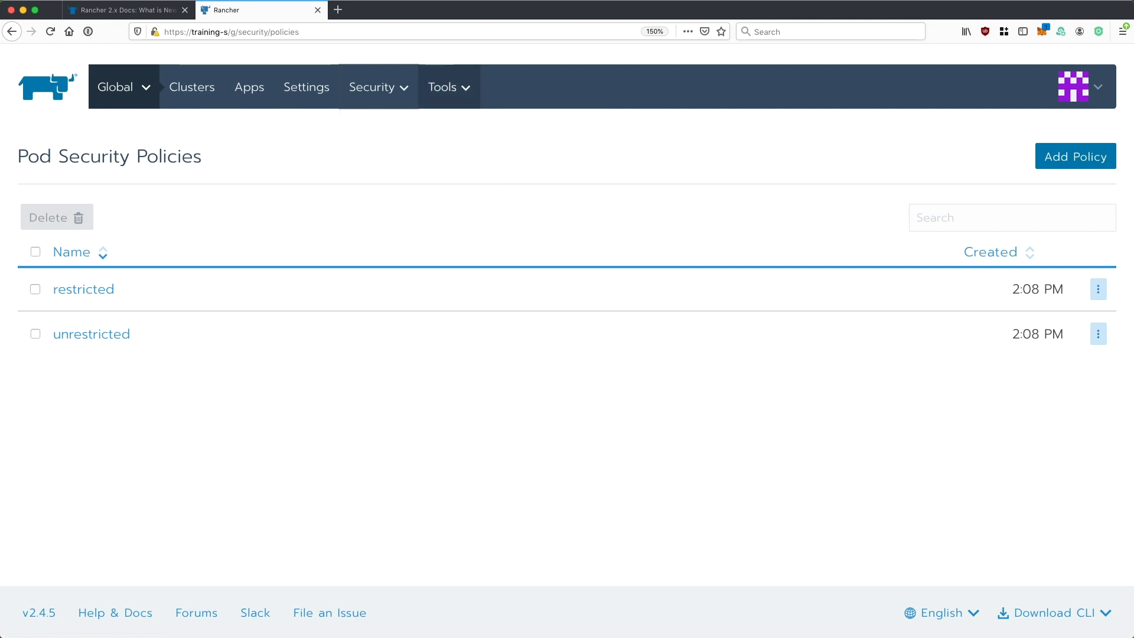
pyautogui.moveTo(443, 87)
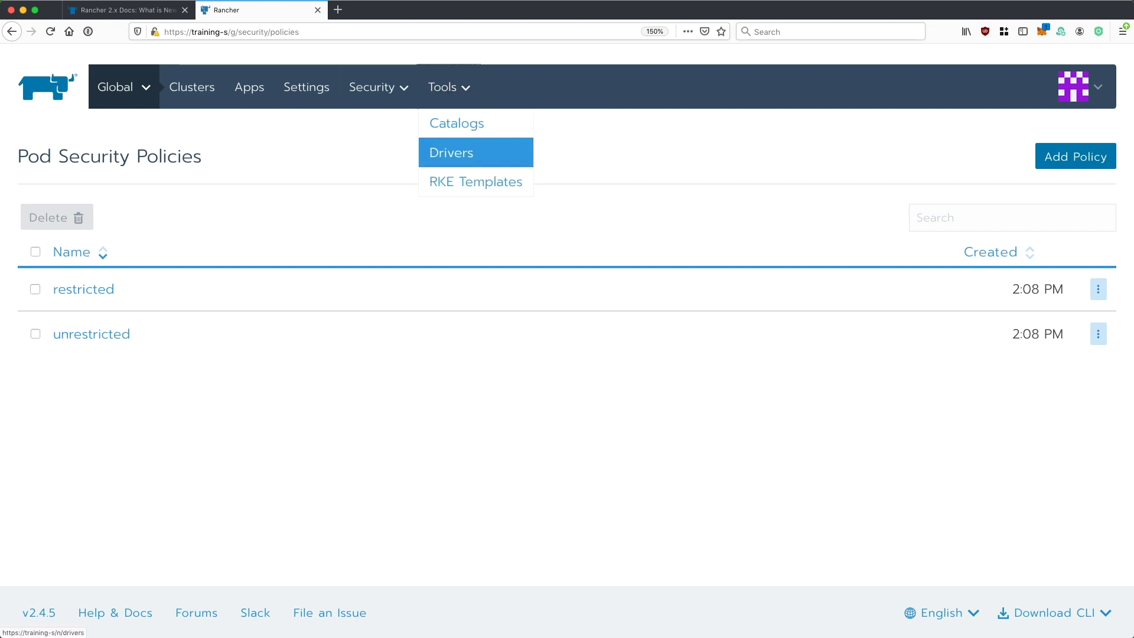
# - Review Tools > Drivers cluster drivers, then switch to the Node Drivers list
pyautogui.click(451, 152)
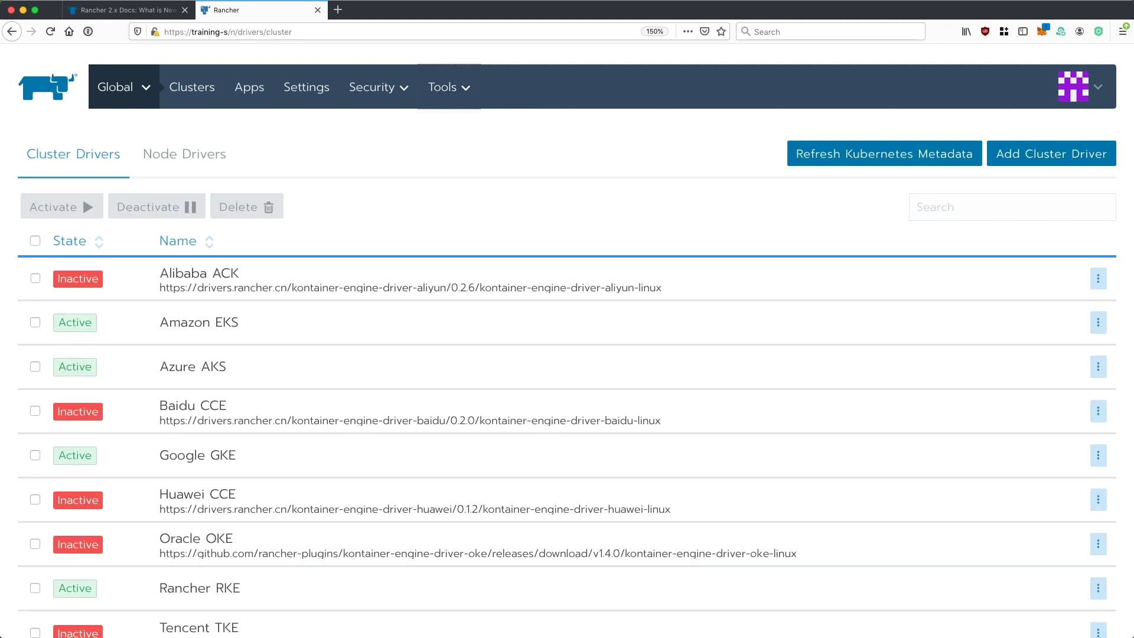
pyautogui.scroll(-3, 567, 340)
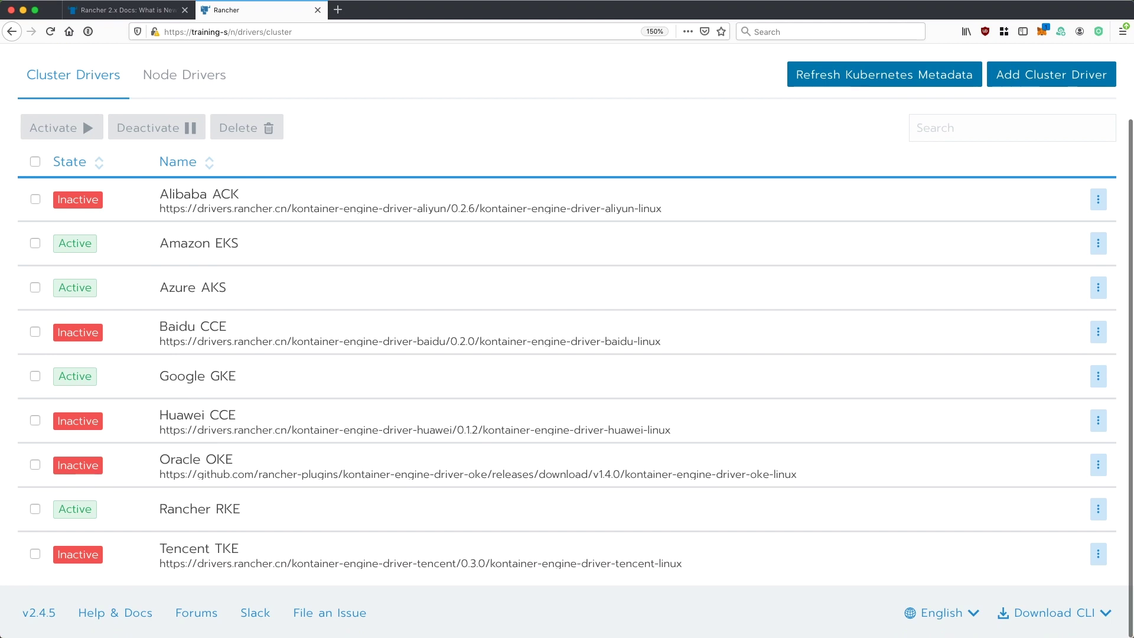
pyautogui.scroll(3, 184, 153)
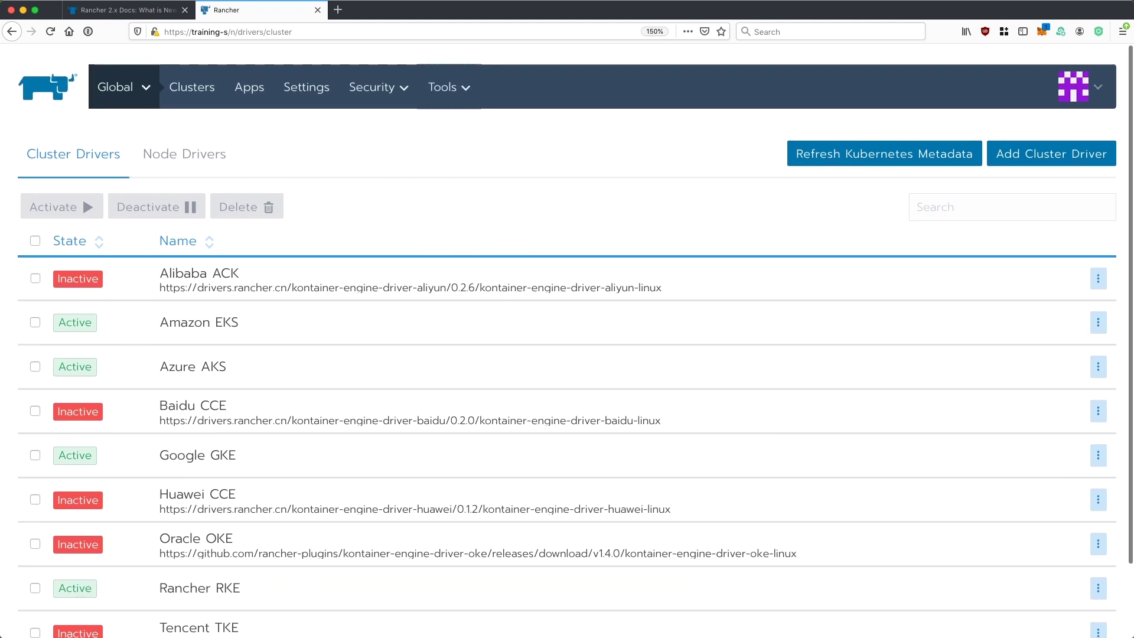
pyautogui.click(184, 154)
pyautogui.scroll(-3, 567, 341)
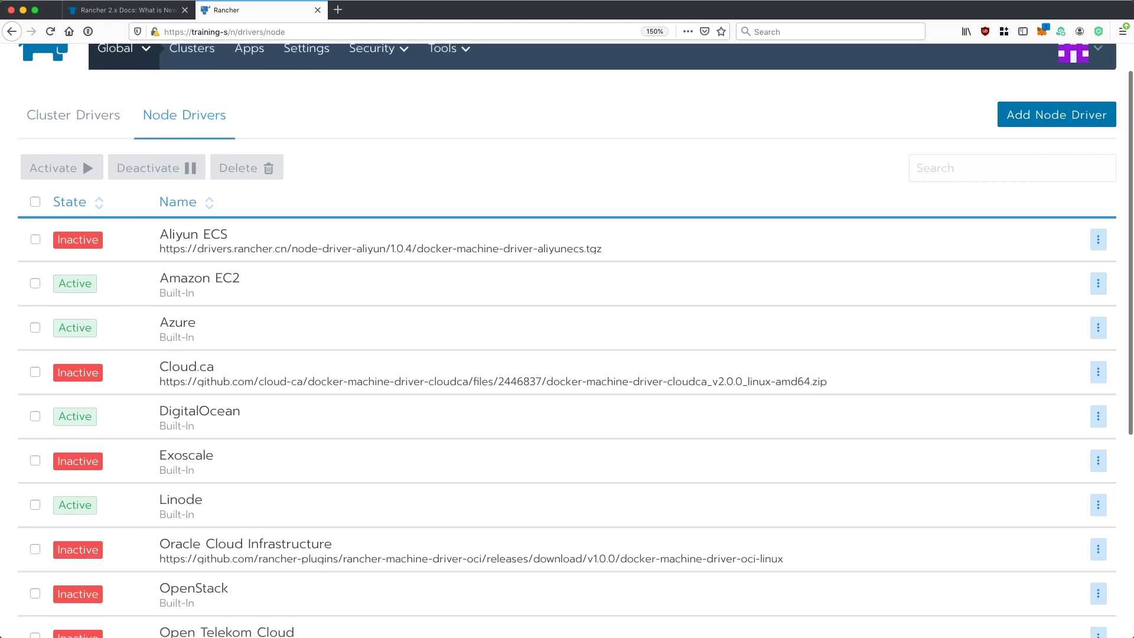
pyautogui.scroll(-10, 82, 47)
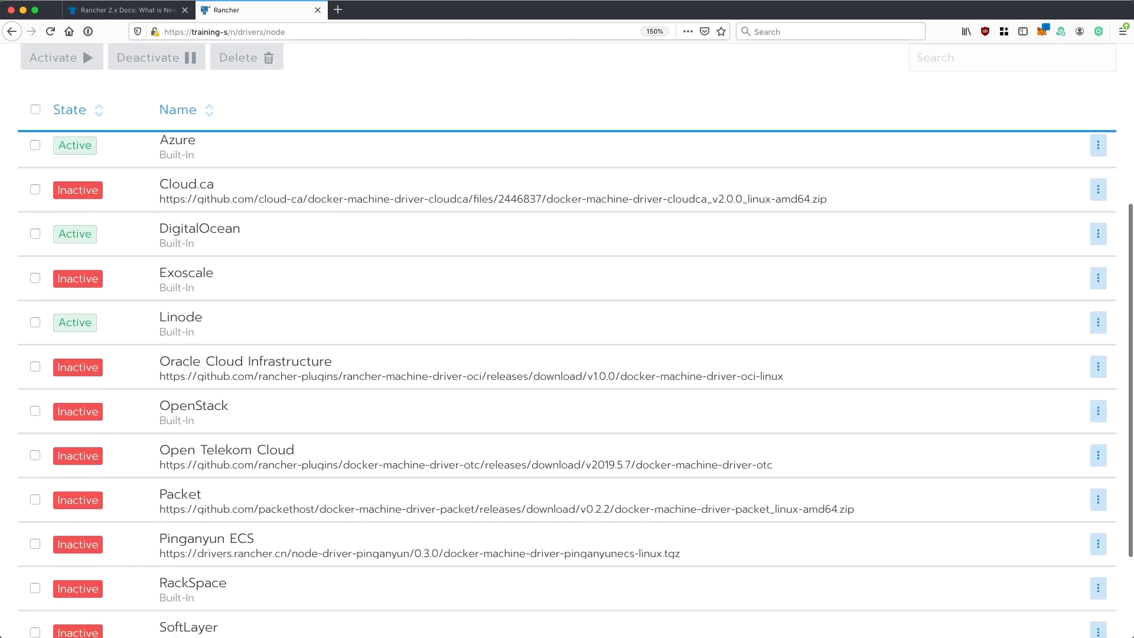
pyautogui.scroll(14, 82, 48)
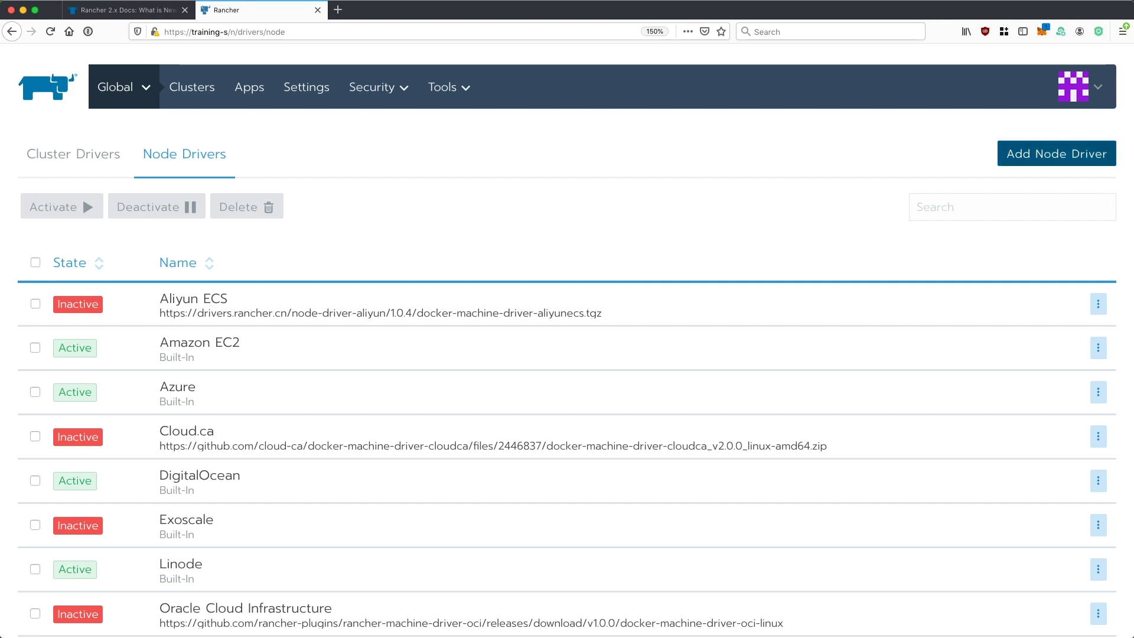
pyautogui.click(1056, 153)
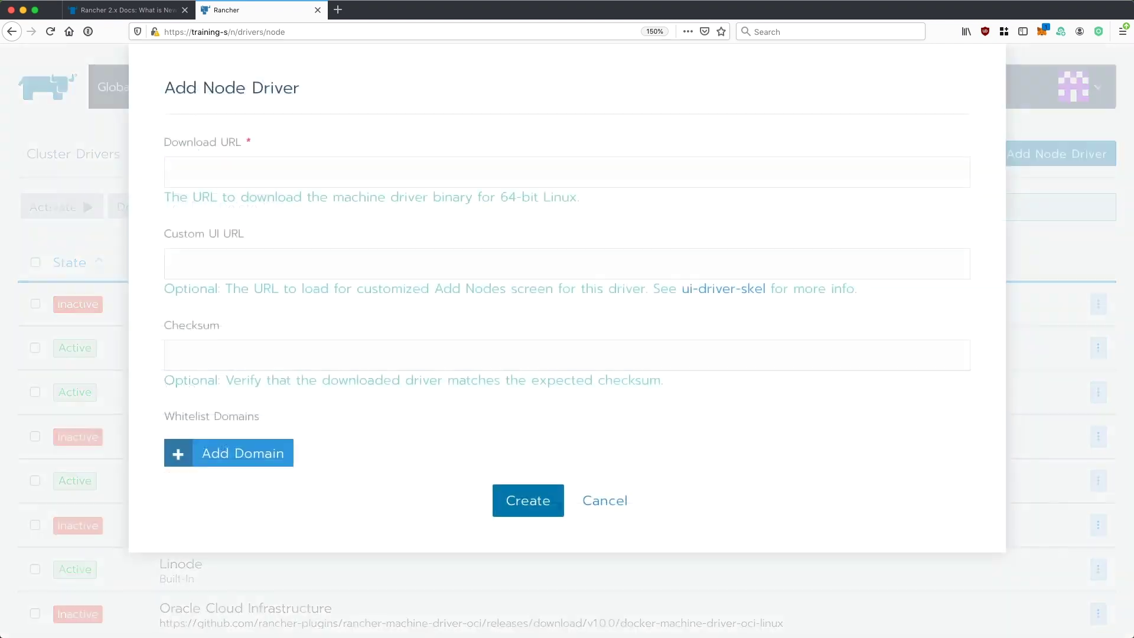
pyautogui.press('Escape')
pyautogui.scroll(-3, 567, 340)
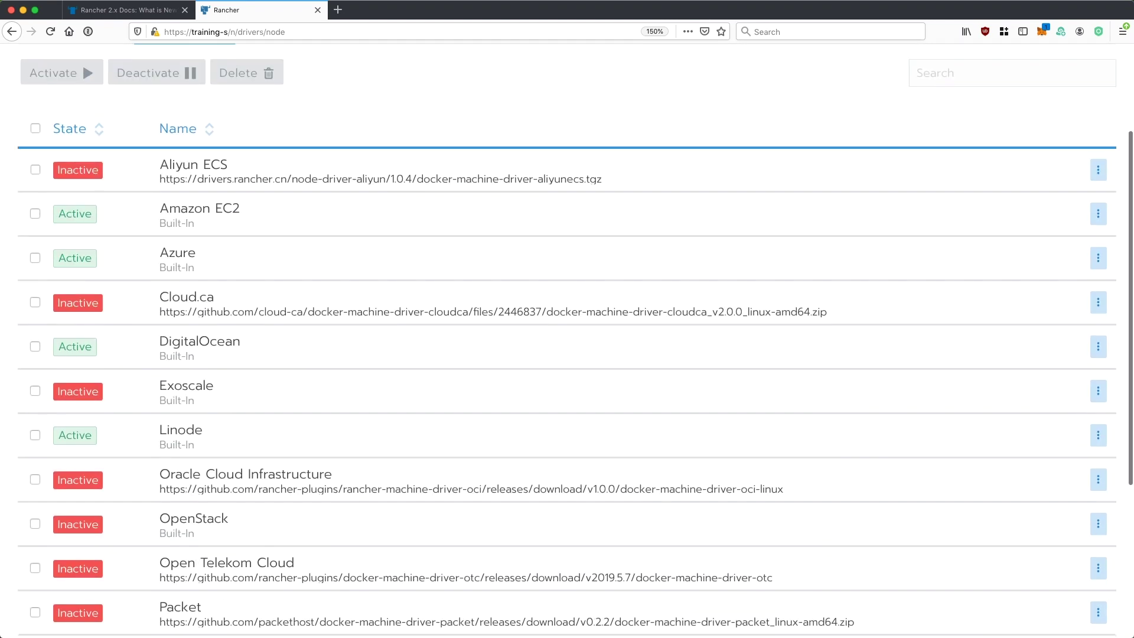
pyautogui.moveTo(204, 474); pyautogui.dragTo(616, 473)
pyautogui.moveTo(383, 296); pyautogui.dragTo(688, 296)
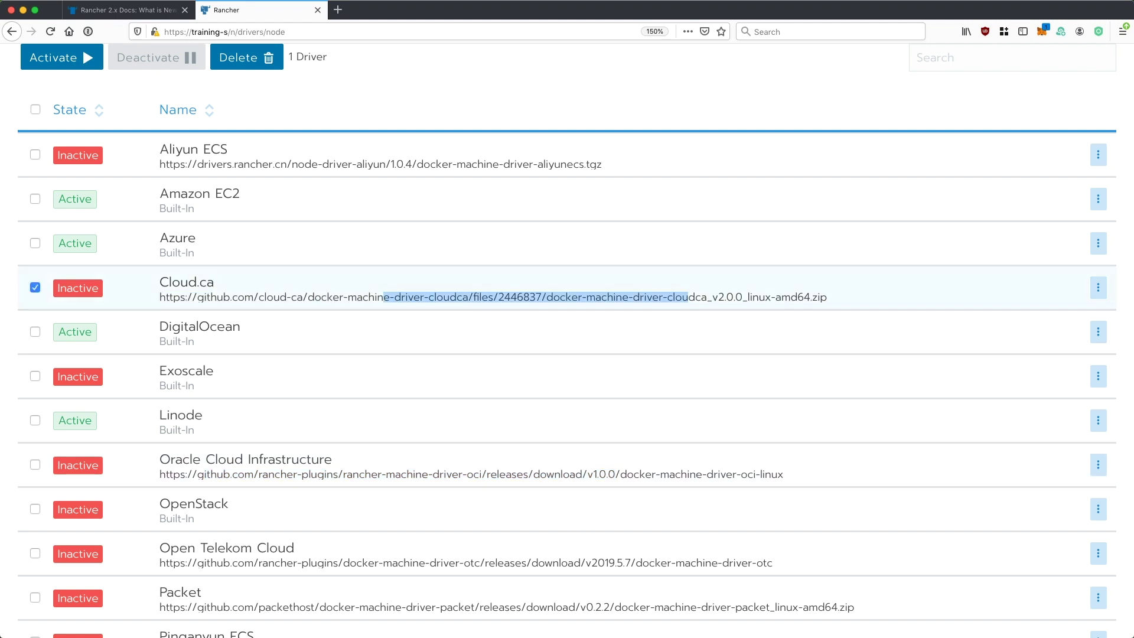
pyautogui.scroll(3, 567, 341)
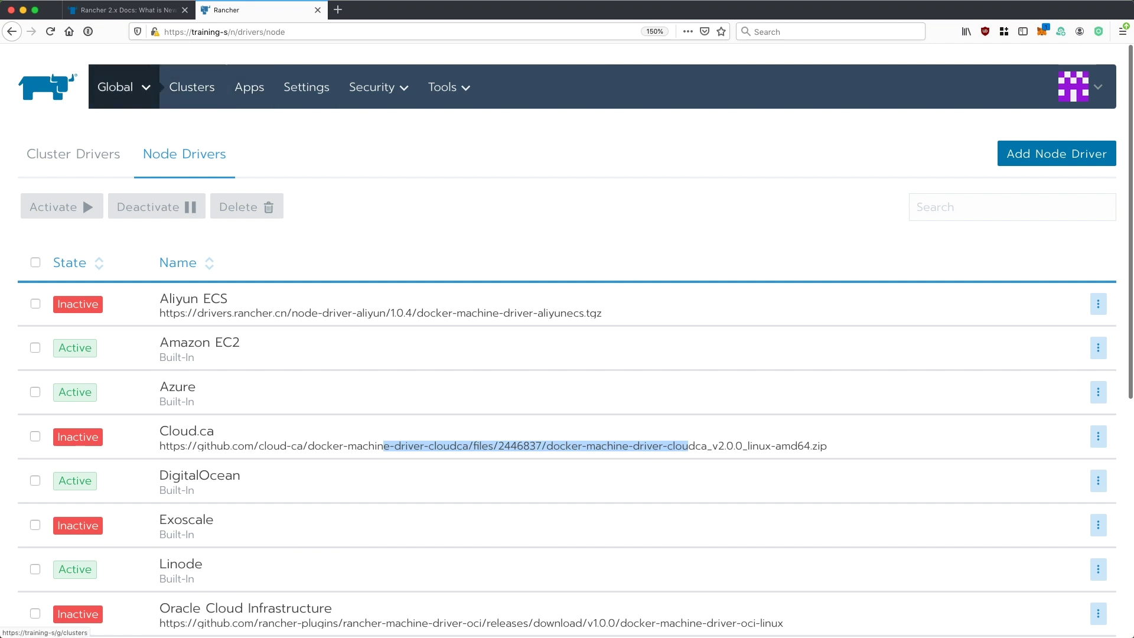
# - Use the Global switcher to visit the Clusters list, then enter the training cluster
pyautogui.click(121, 87)
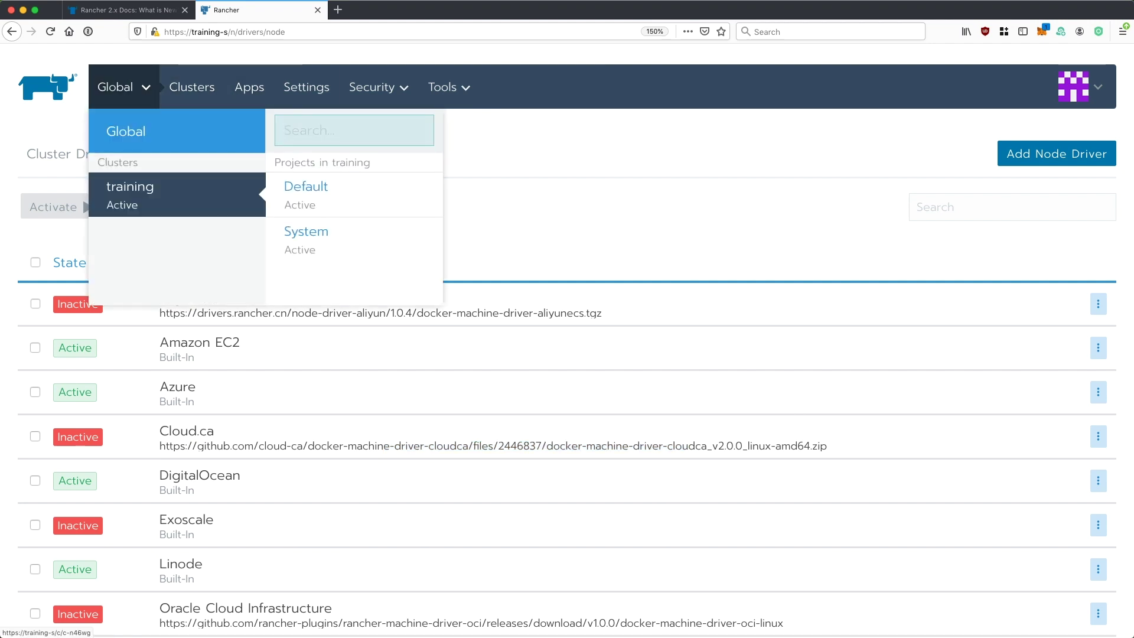
pyautogui.click(177, 131)
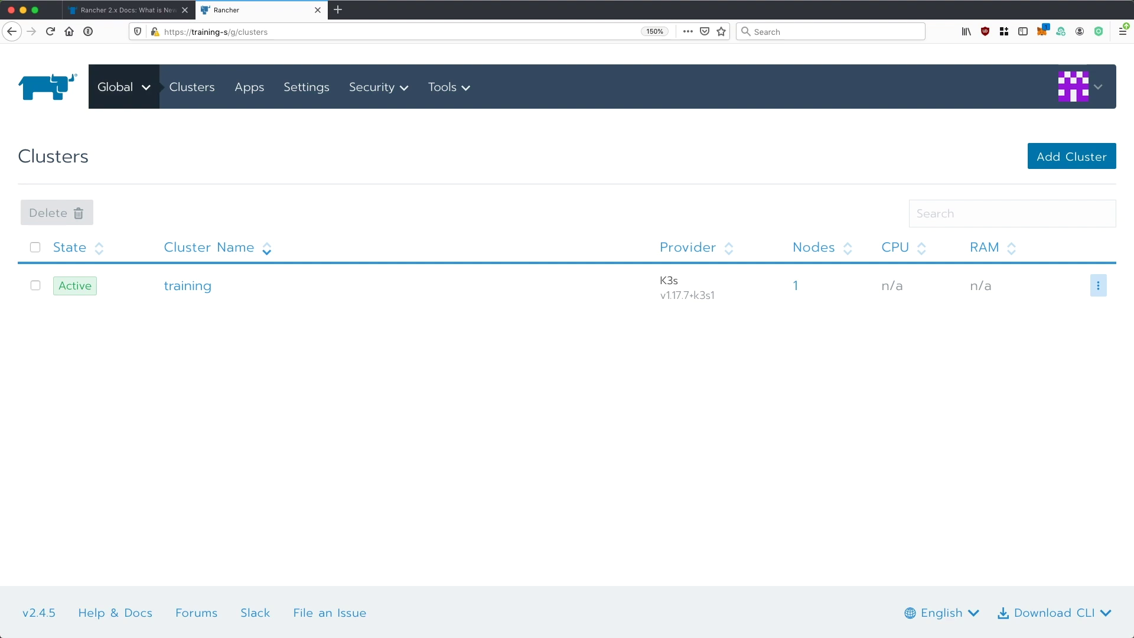
pyautogui.click(121, 87)
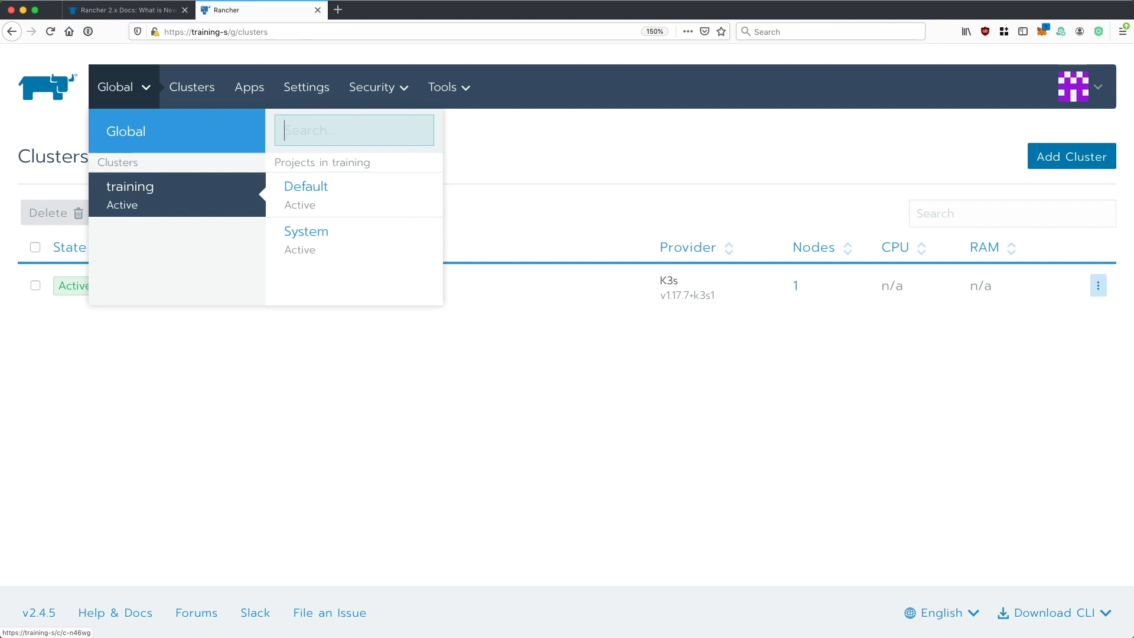
pyautogui.press('Down')
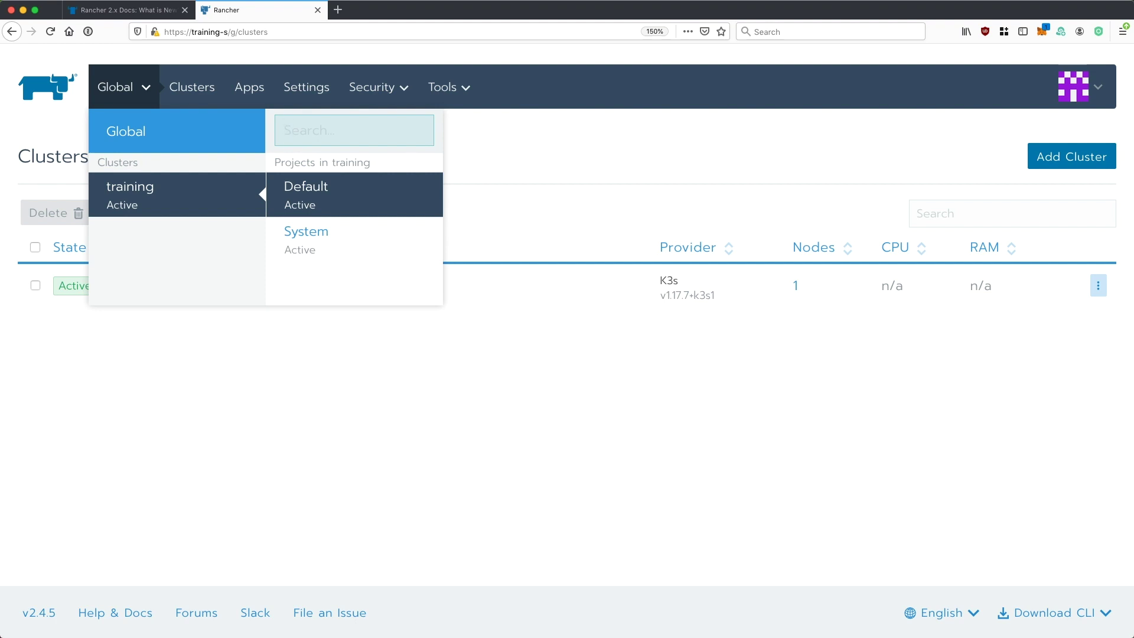
pyautogui.press('Down')
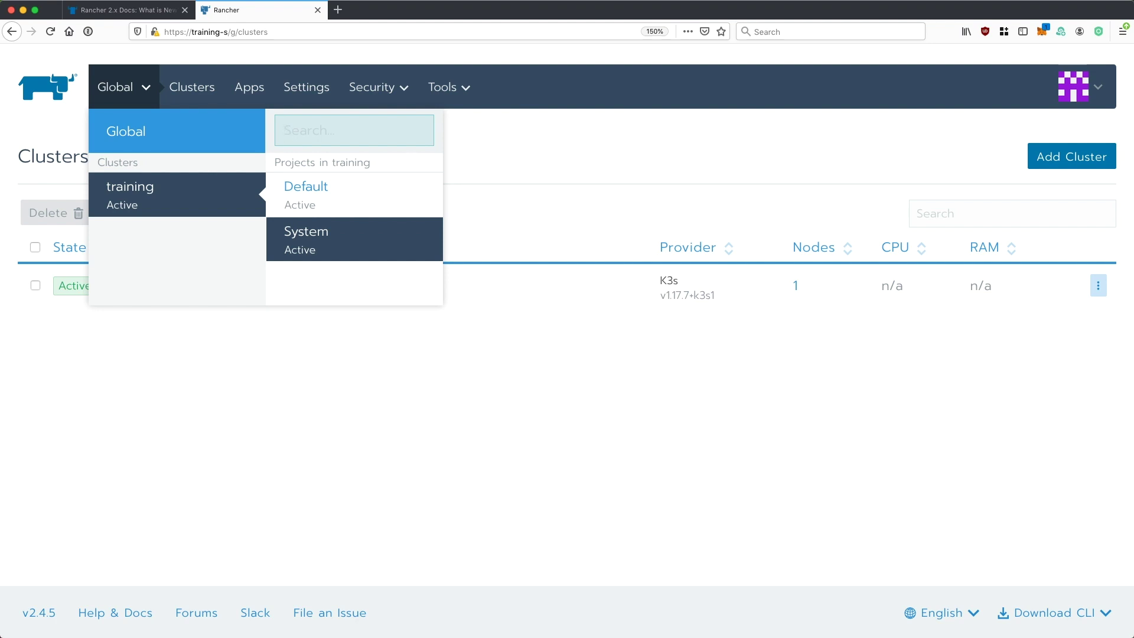
pyautogui.press('Left')
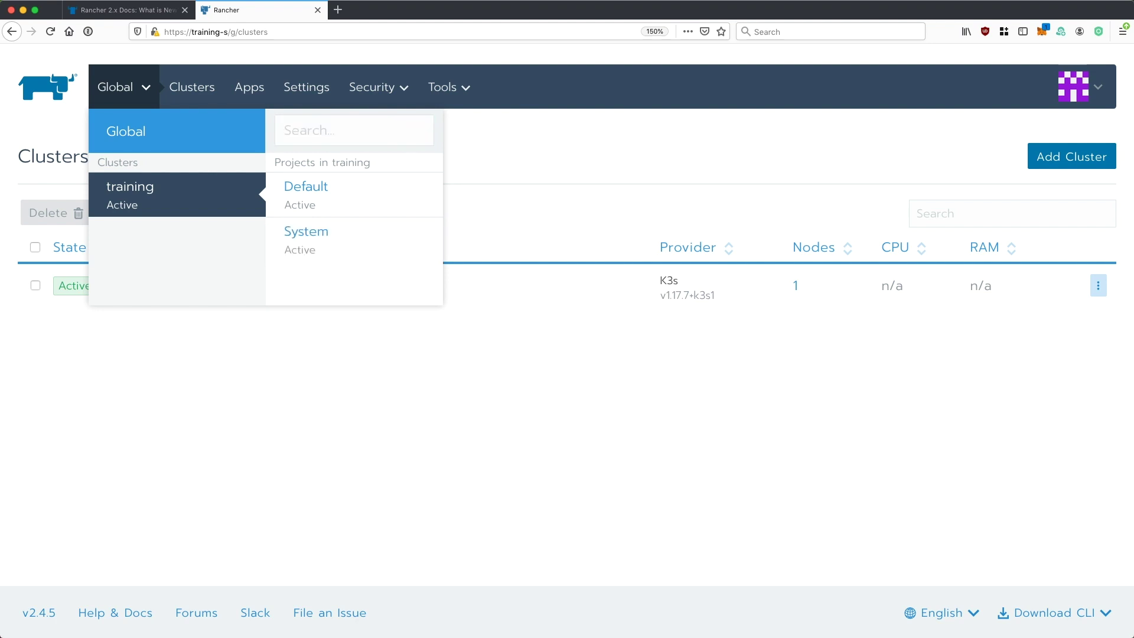
pyautogui.press('Return')
# - Move the unassigned adrian namespace into the training cluster's Default project
pyautogui.click(430, 87)
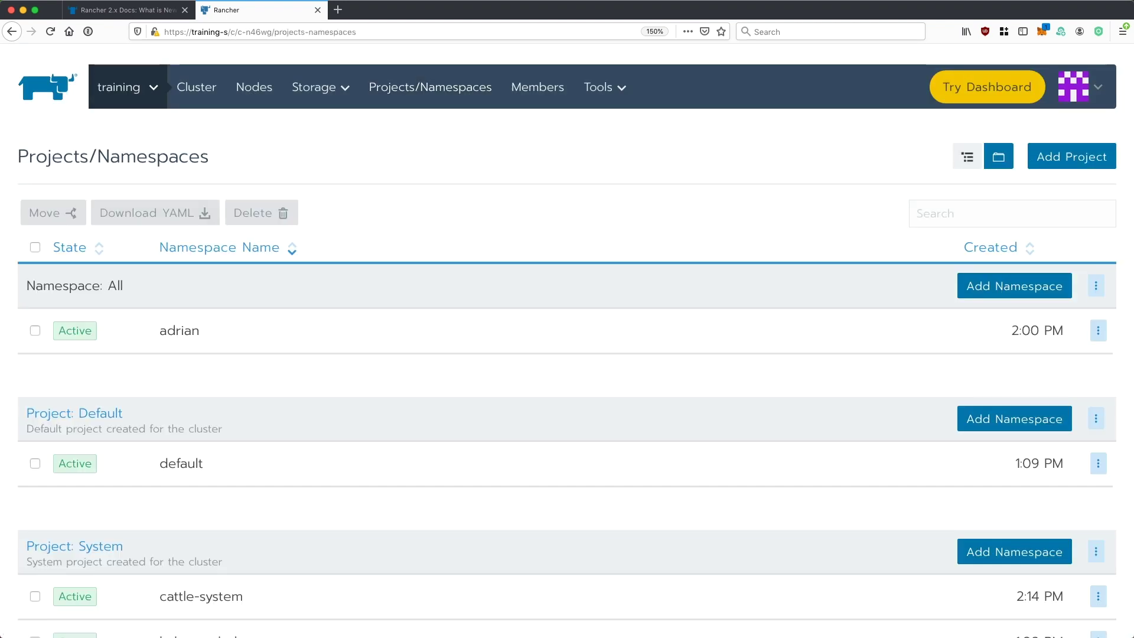
pyautogui.click(35, 330)
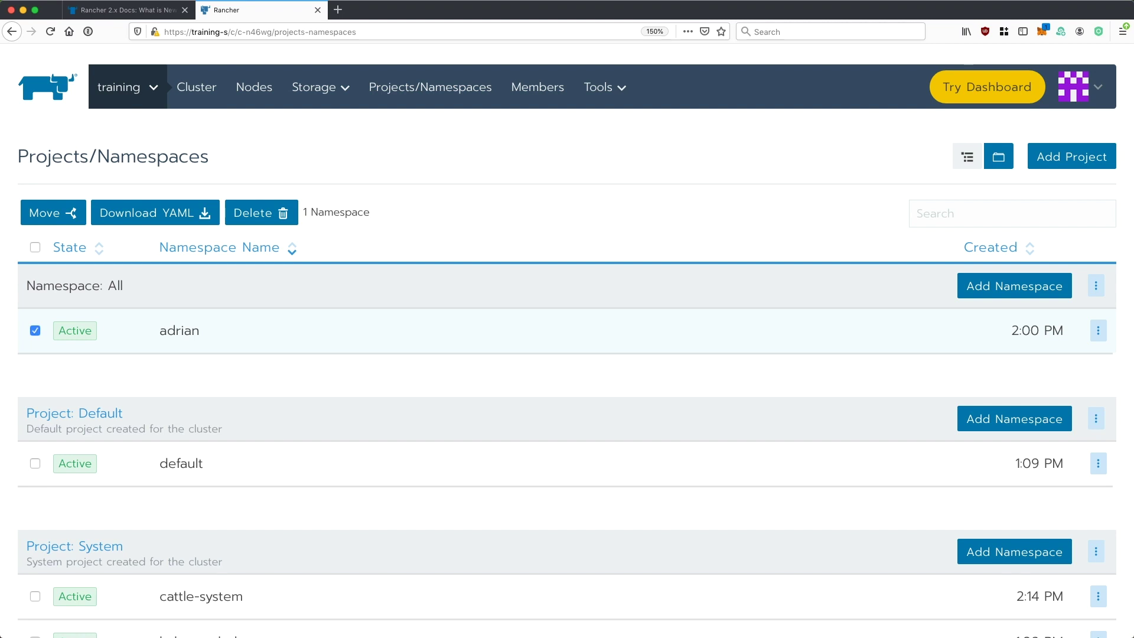
pyautogui.scroll(-1, 567, 343)
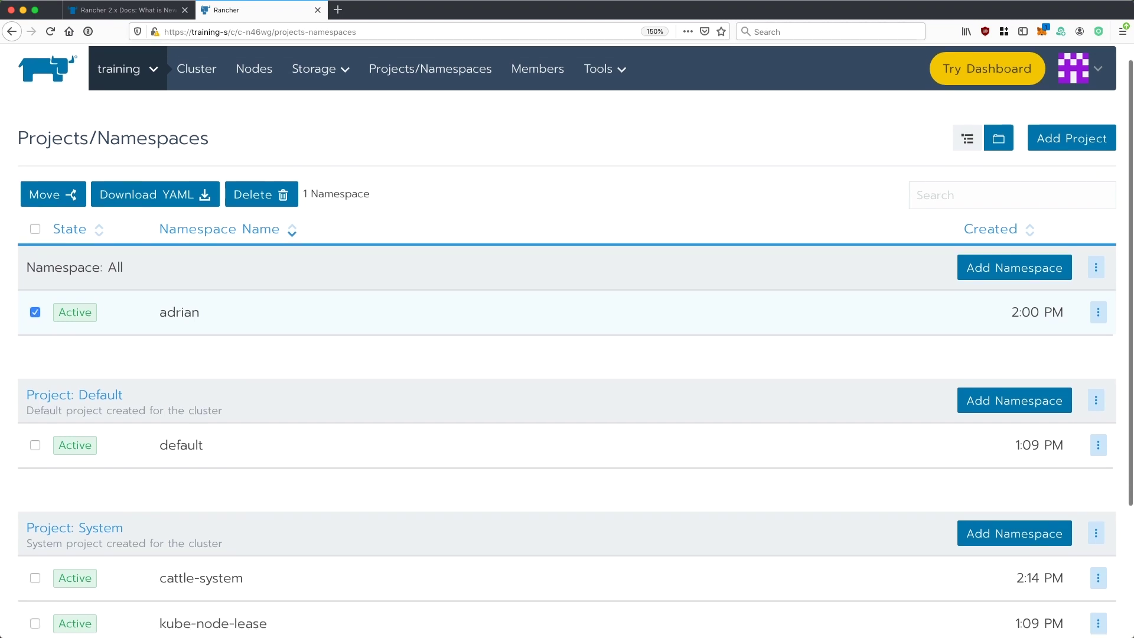
pyautogui.click(53, 194)
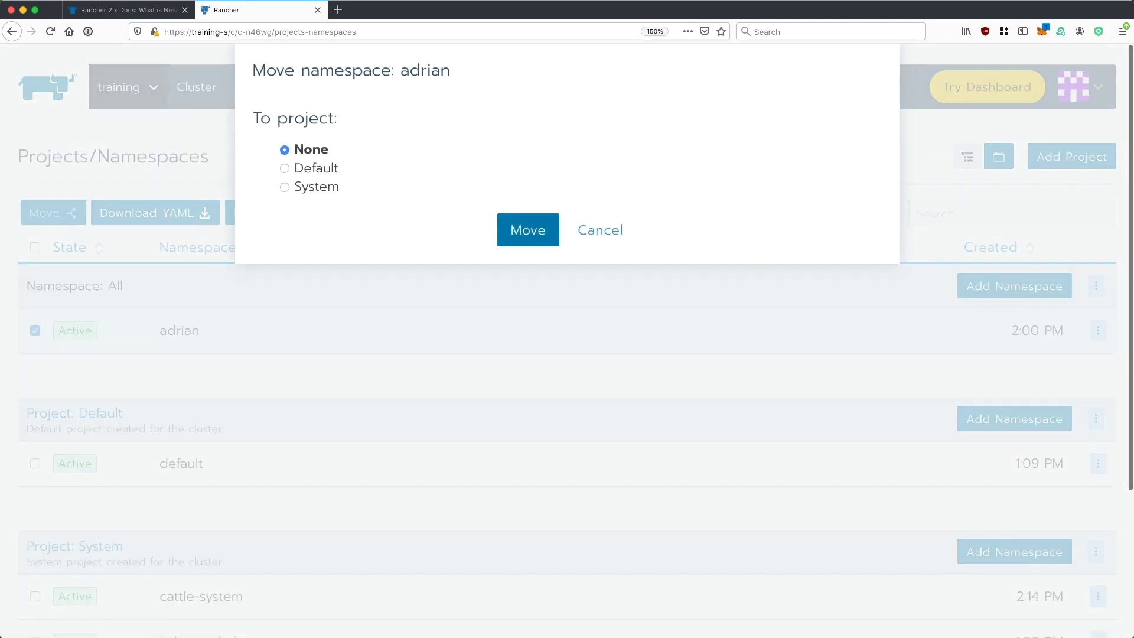
pyautogui.click(284, 168)
pyautogui.click(528, 230)
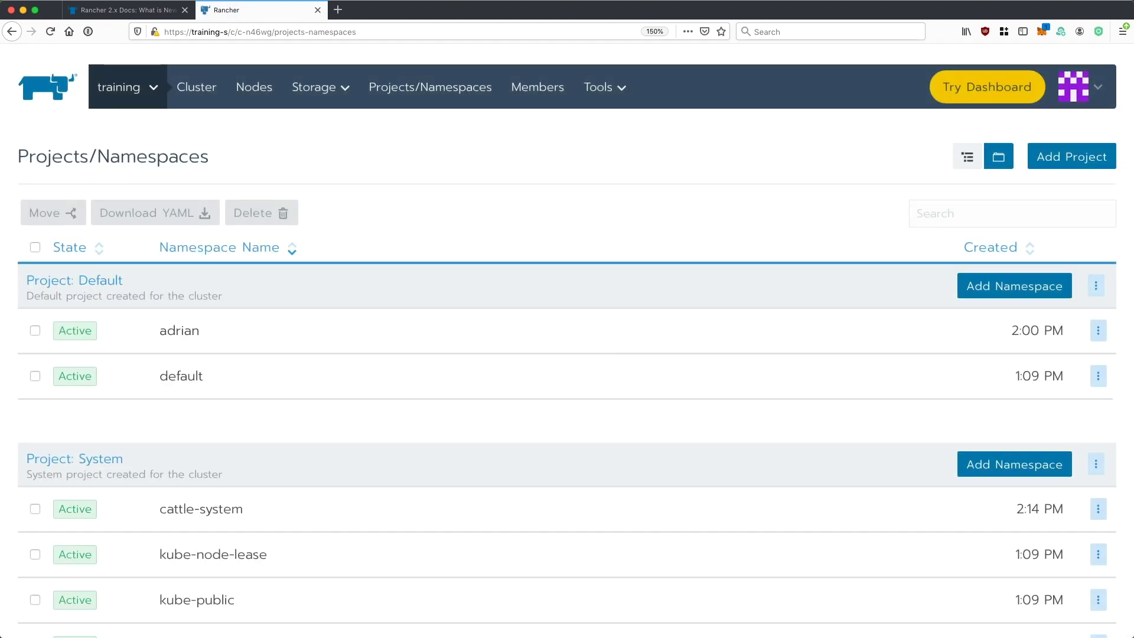
pyautogui.click(124, 87)
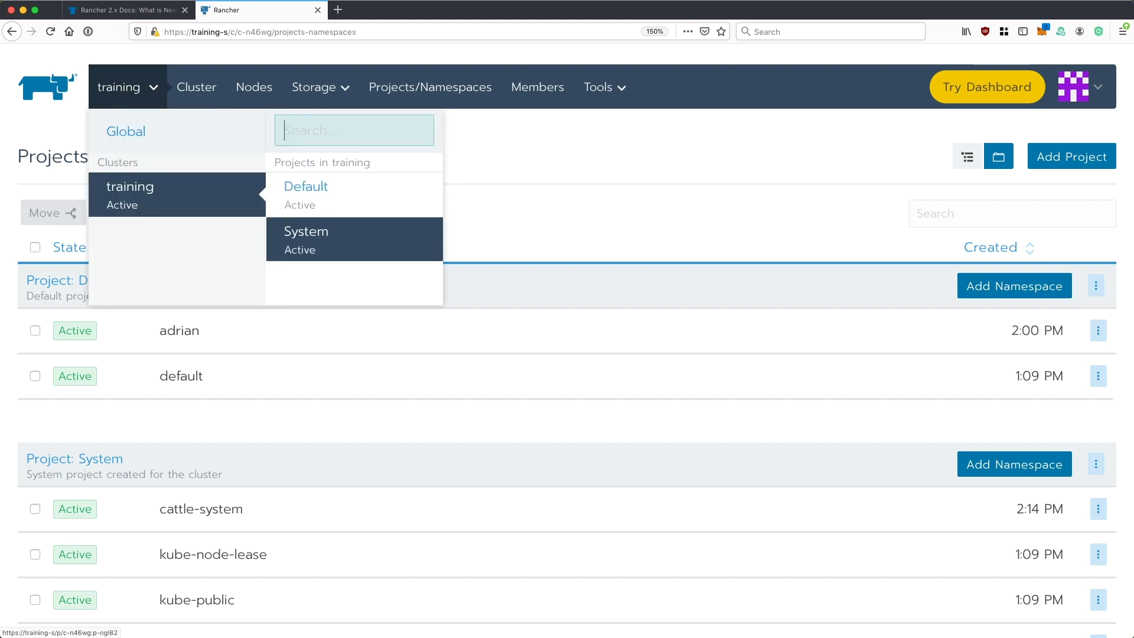
# - Switch to the System project's workloads, then to the Default project
pyautogui.click(306, 236)
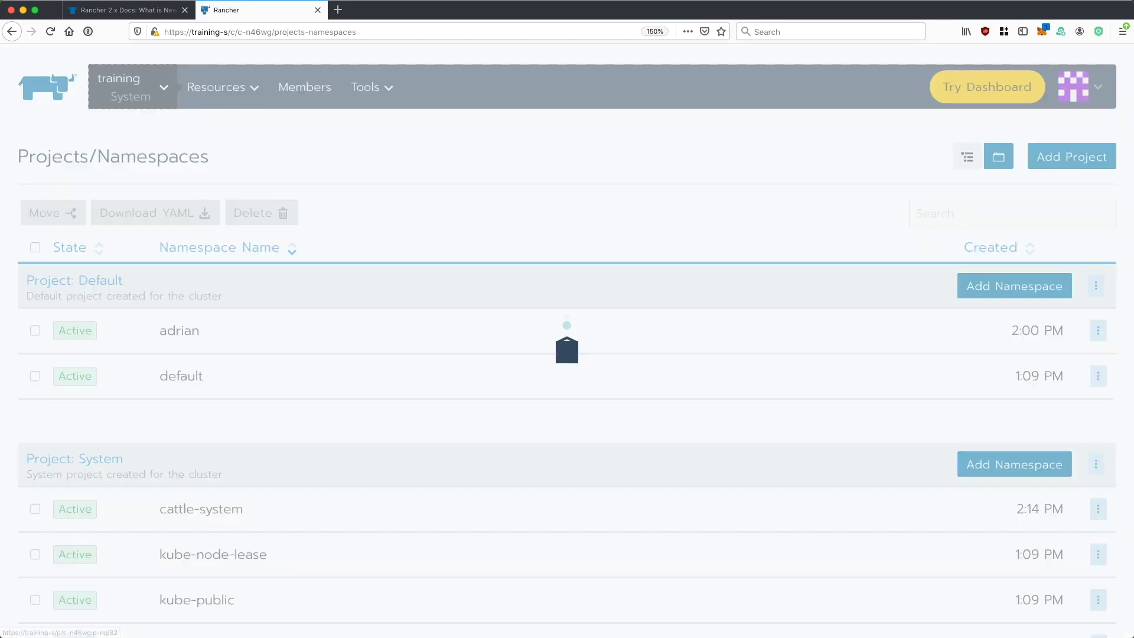
pyautogui.scroll(-2, 52, 481)
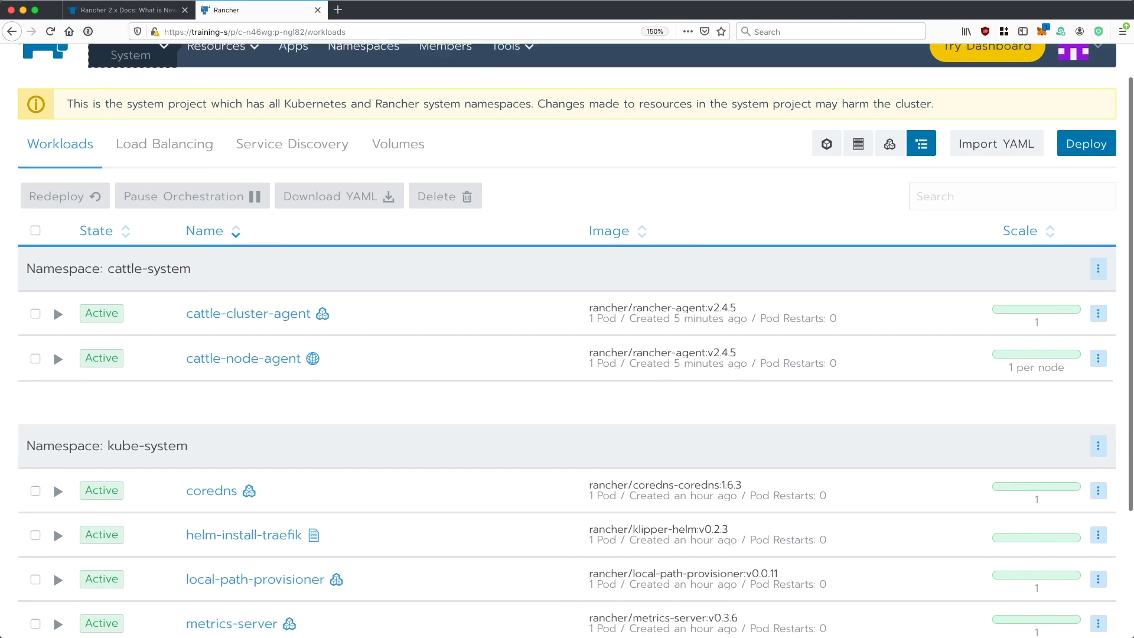
pyautogui.scroll(-4, 52, 480)
pyautogui.scroll(5, 52, 454)
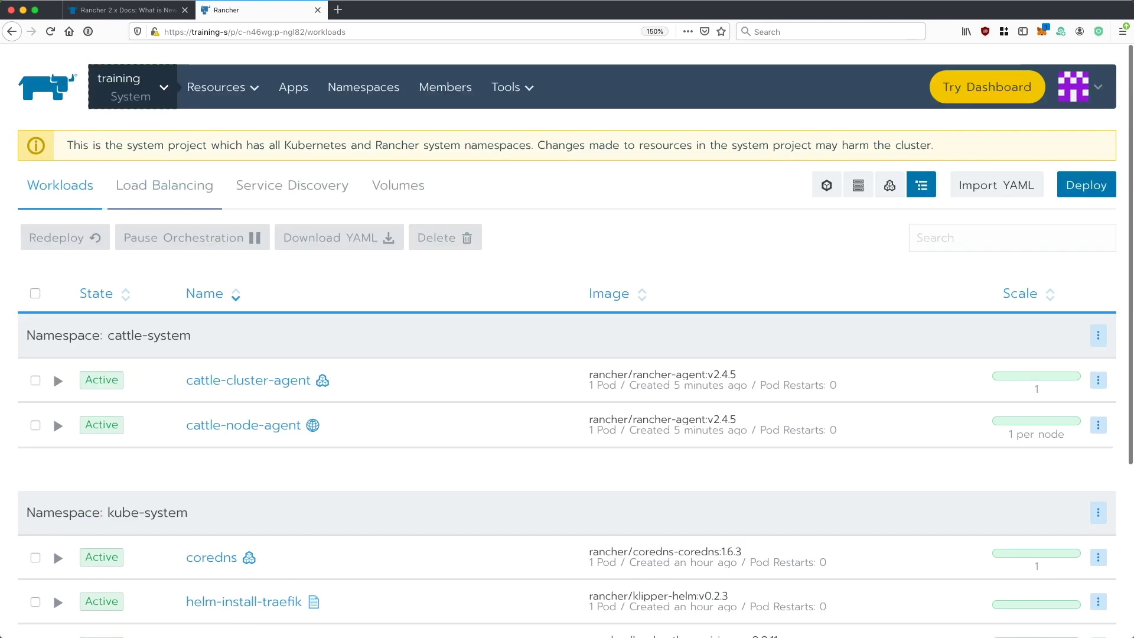
pyautogui.click(129, 87)
pyautogui.click(305, 194)
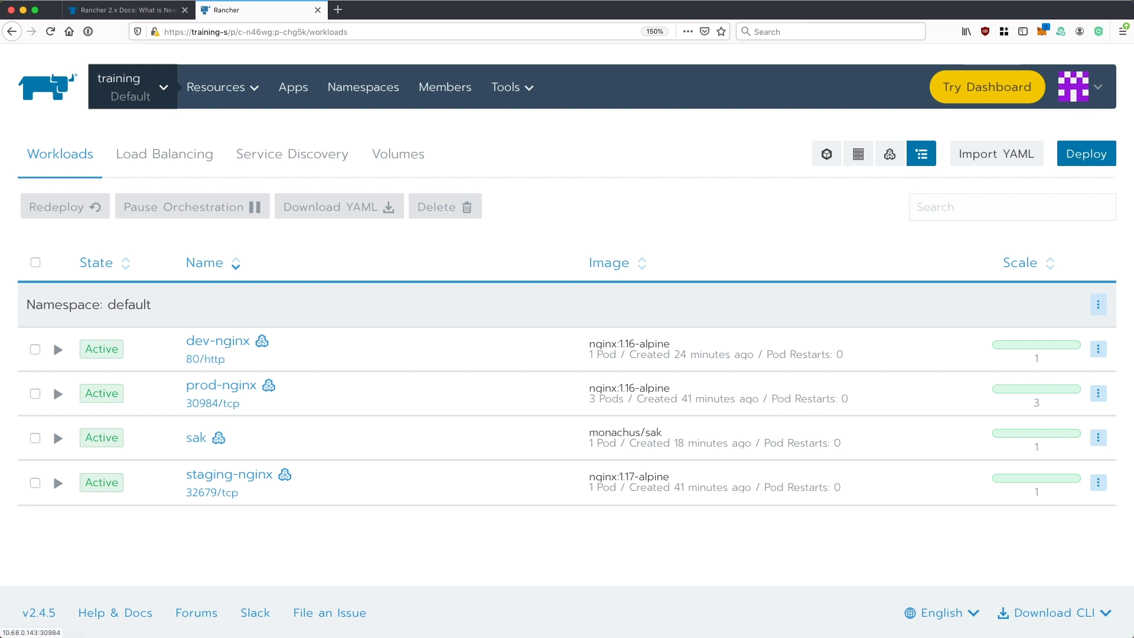
# - Expand the sak workload to show its pod and open its ⋮ actions menu
pyautogui.click(58, 437)
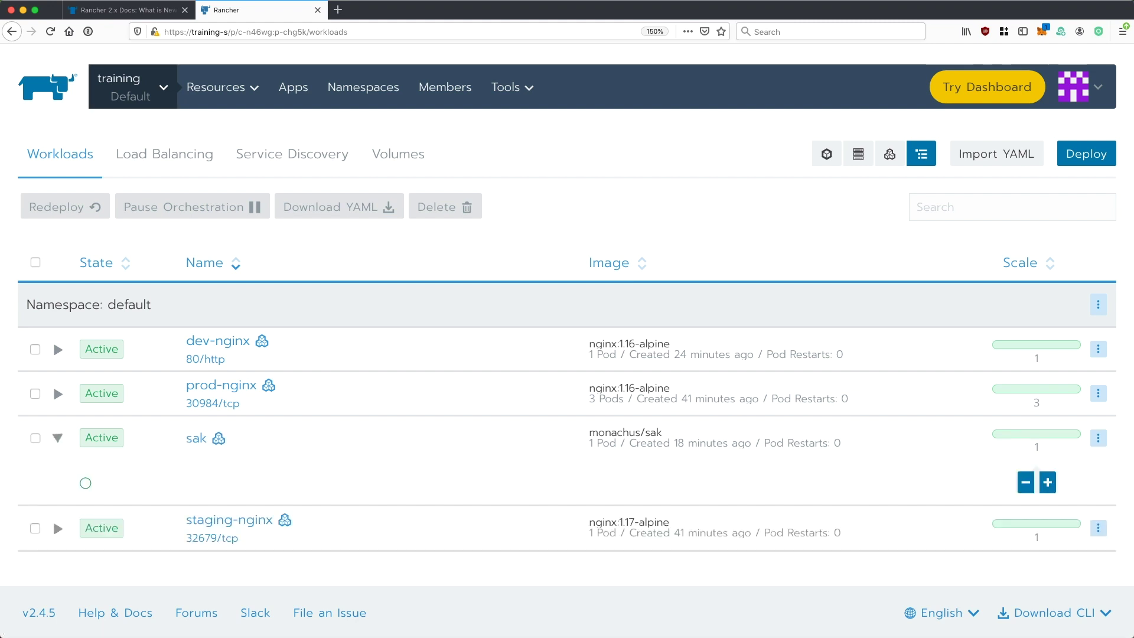
pyautogui.moveTo(85, 483)
pyautogui.click(1098, 437)
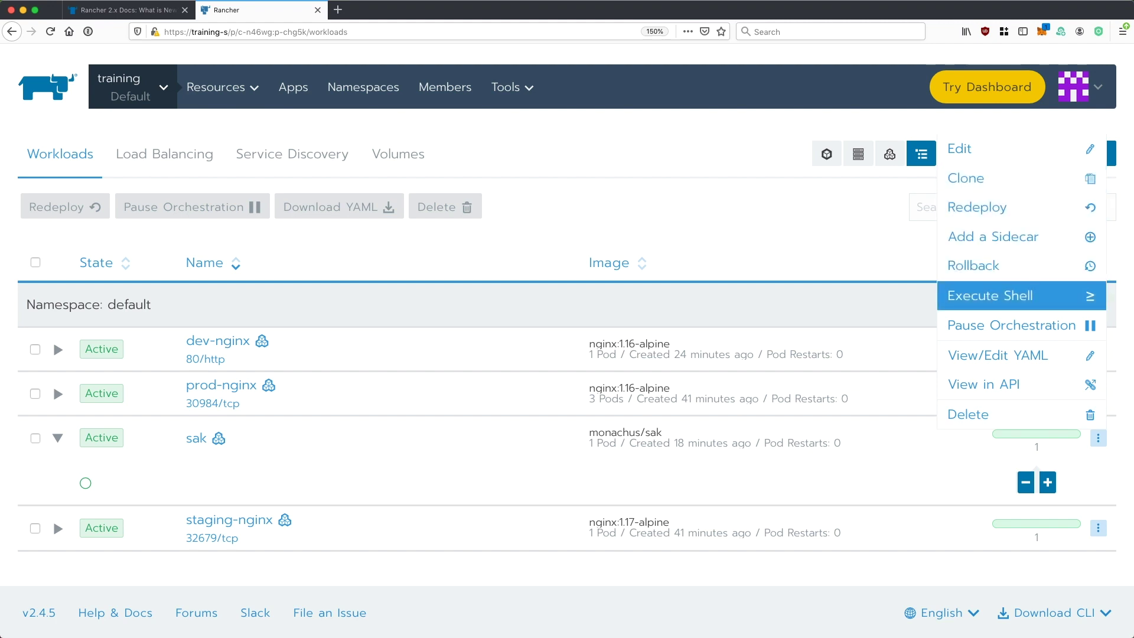
# - Execute a shell in the sak pod and run host monach.us
pyautogui.click(990, 295)
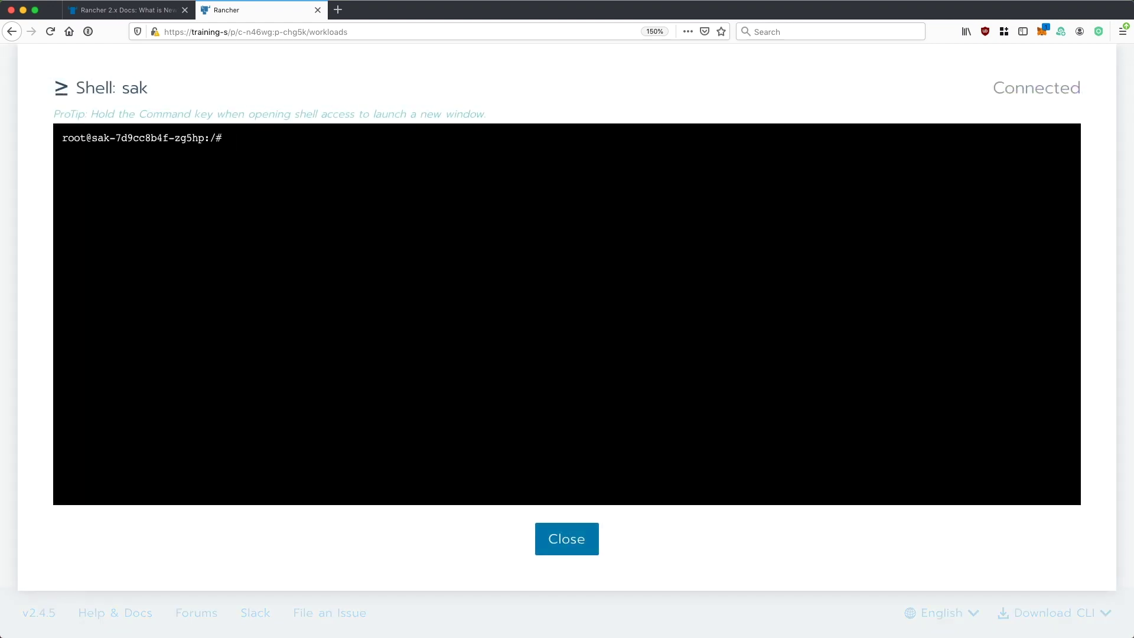
pyautogui.write('host monach.us')
pyautogui.press('Return')
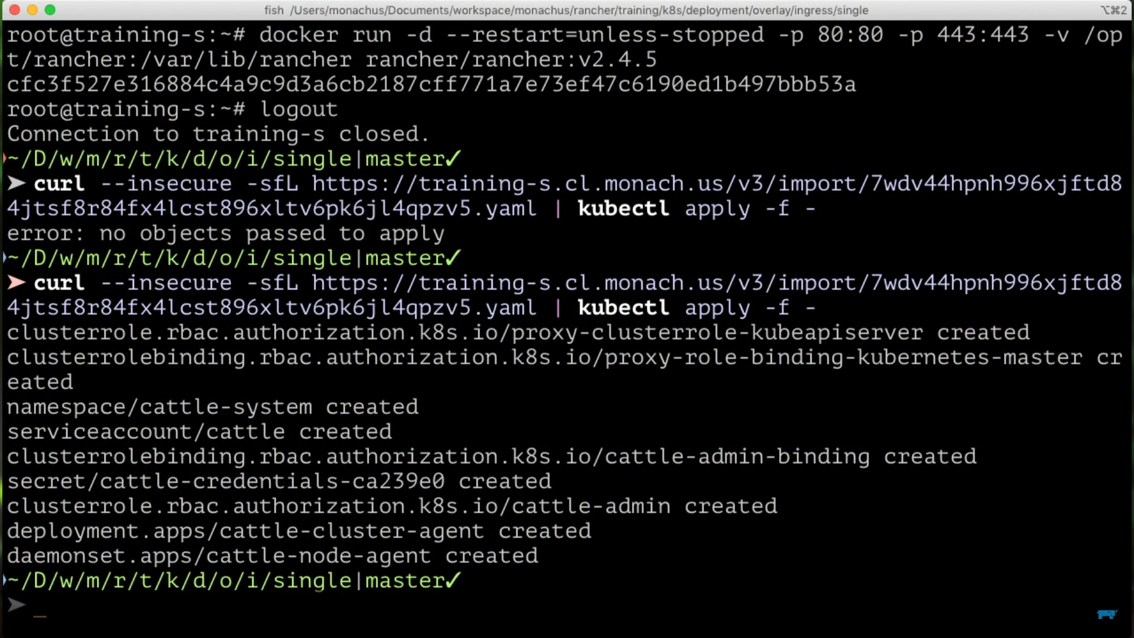
# - List pods and open bash in pod sak-7d9cc8b4f-zg5hp with kubectl exec -it … -- bash
pyautogui.write('kubectl get pods')
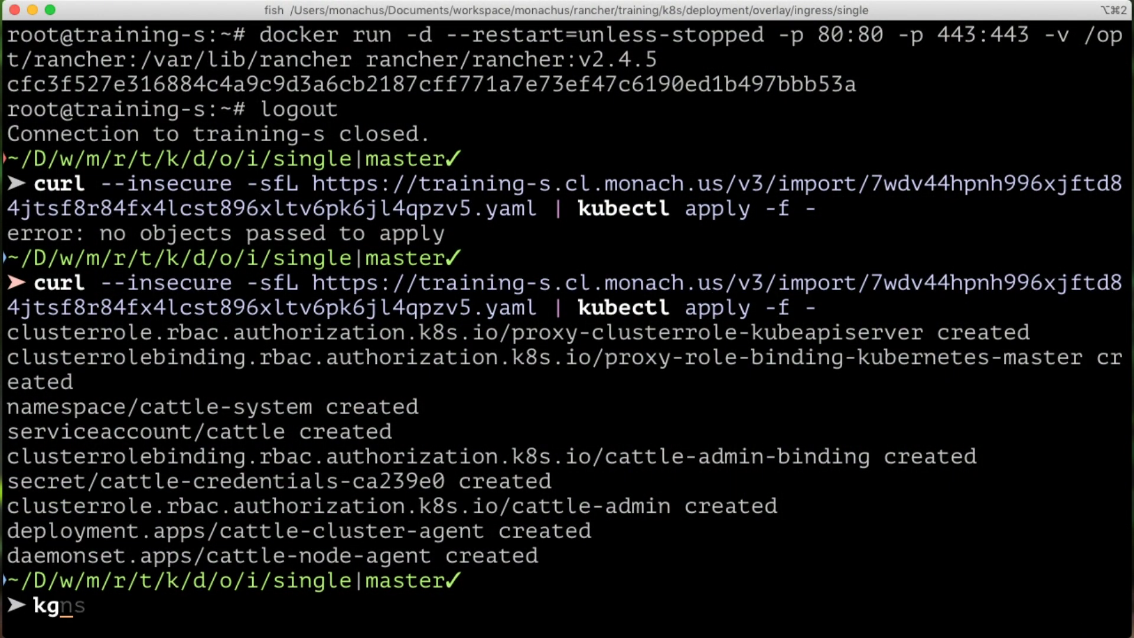
pyautogui.press('Return')
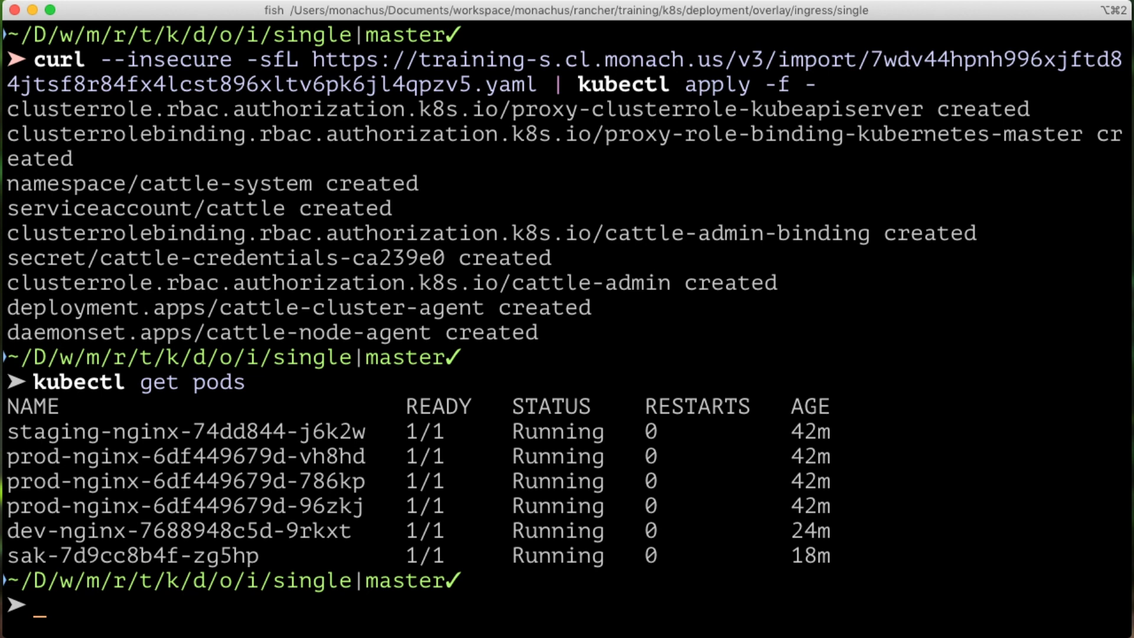
pyautogui.doubleClick(132, 555)
pyautogui.press('super+c')
pyautogui.hotkey('ctrl', 'l')
pyautogui.write('kub')
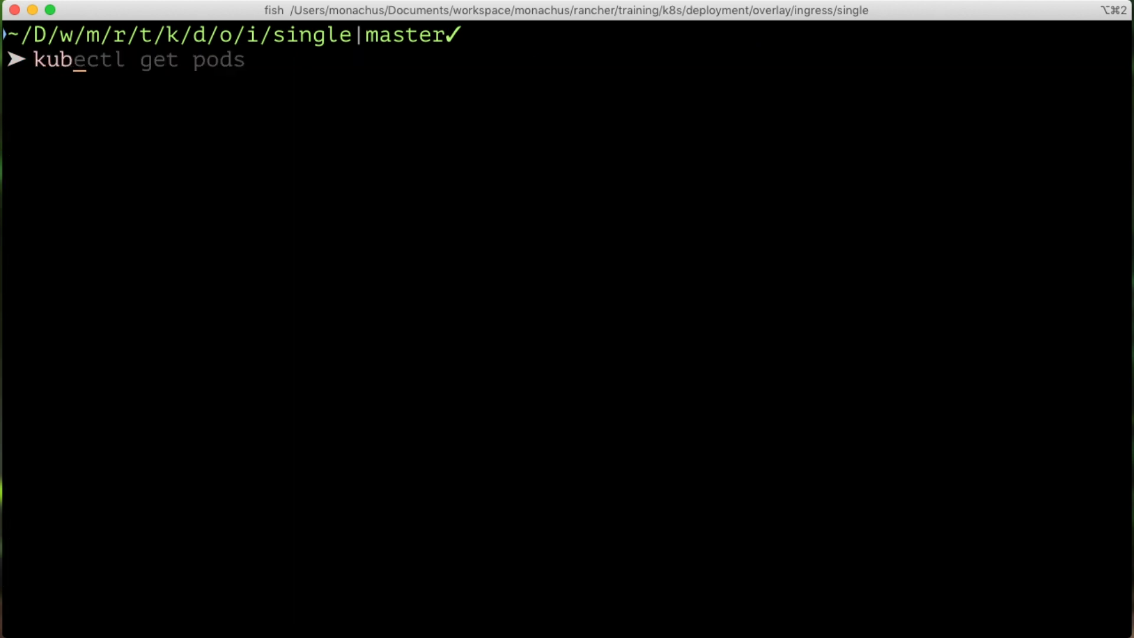
pyautogui.write('ectl exec -it')
pyautogui.press('super+v')
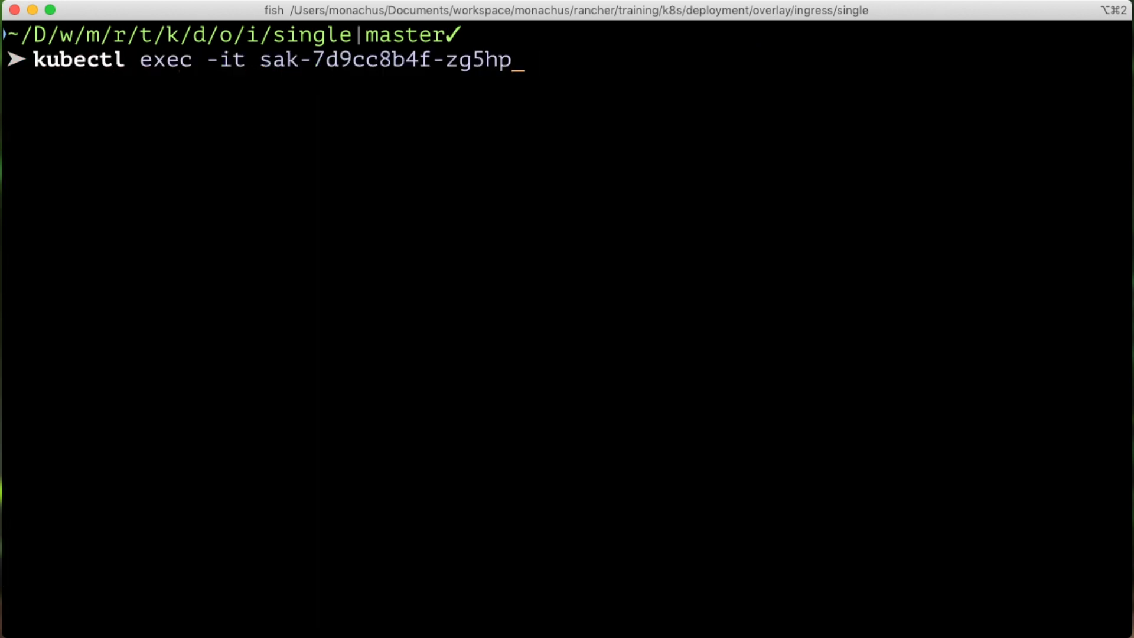
pyautogui.write('bash')
pyautogui.press('Return')
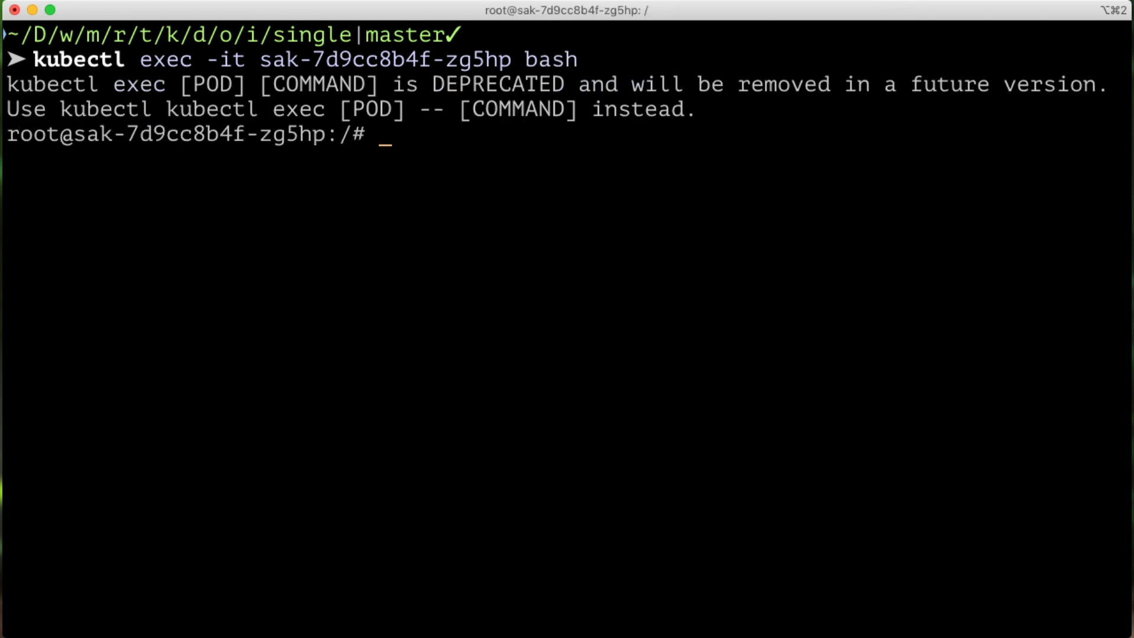
pyautogui.hotkey('ctrl', 'd')
pyautogui.press('Up')
pyautogui.press('Left')
pyautogui.press('Left')
pyautogui.press('Left')
pyautogui.press('Left')
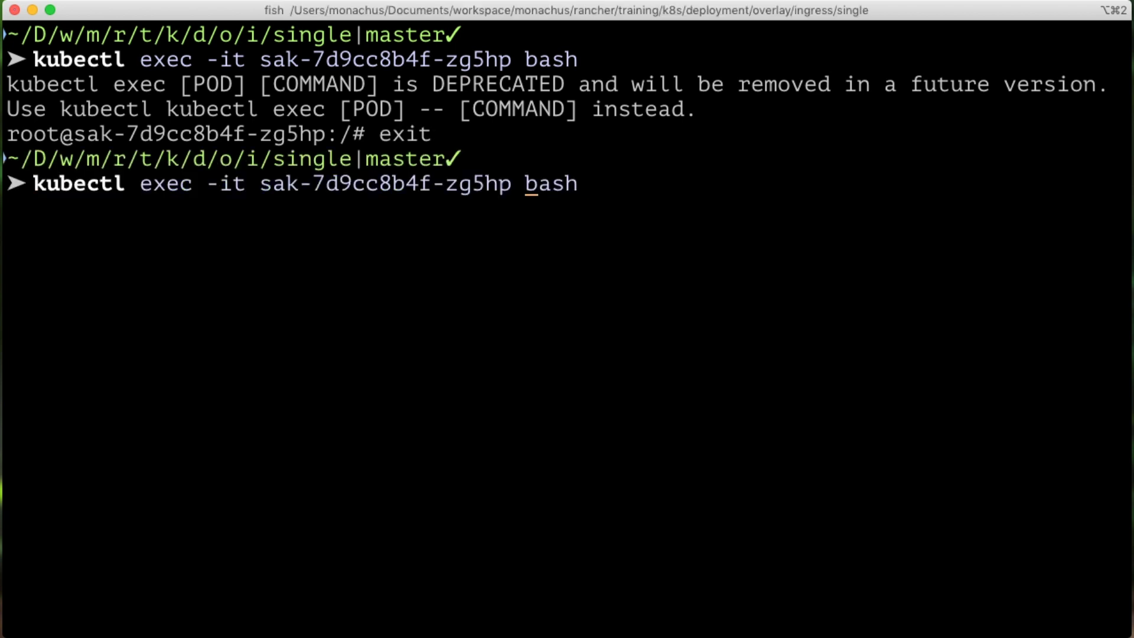
pyautogui.write('--')
pyautogui.press('Return')
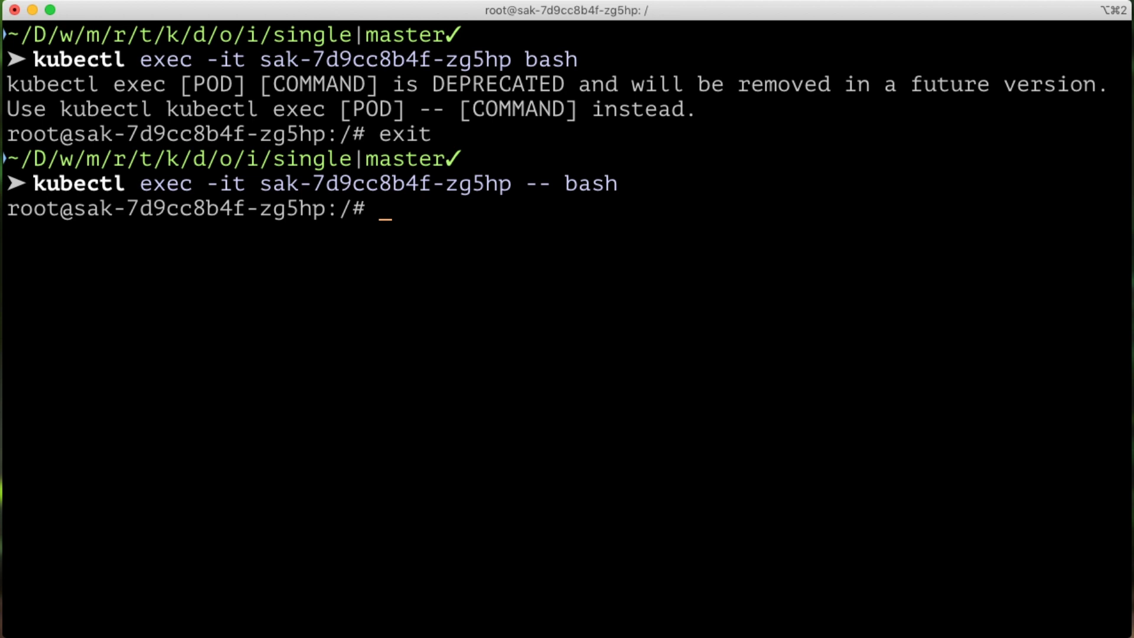
# - Exit the pod, run kubectl get service, and reopen the sak pod shell
pyautogui.write('exit')
pyautogui.press('Return')
pyautogui.write('host')
pyautogui.press('BackSpace')
pyautogui.press('BackSpace')
pyautogui.press('BackSpace')
pyautogui.press('BackSpace')
pyautogui.write('kubectl get')
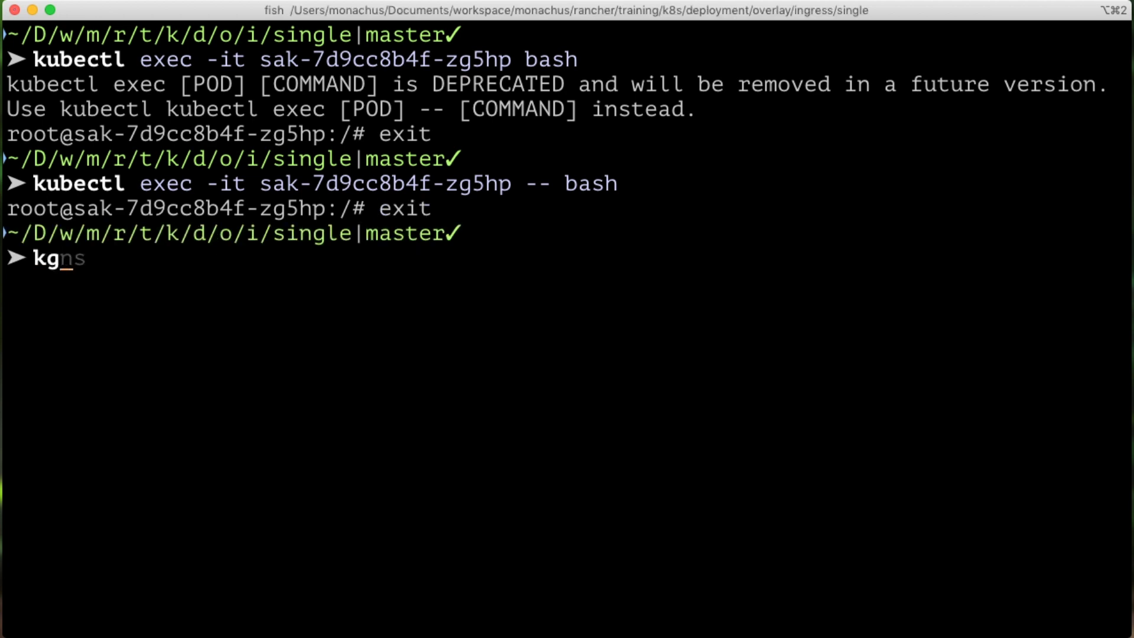
pyautogui.write(' service')
pyautogui.press('Return')
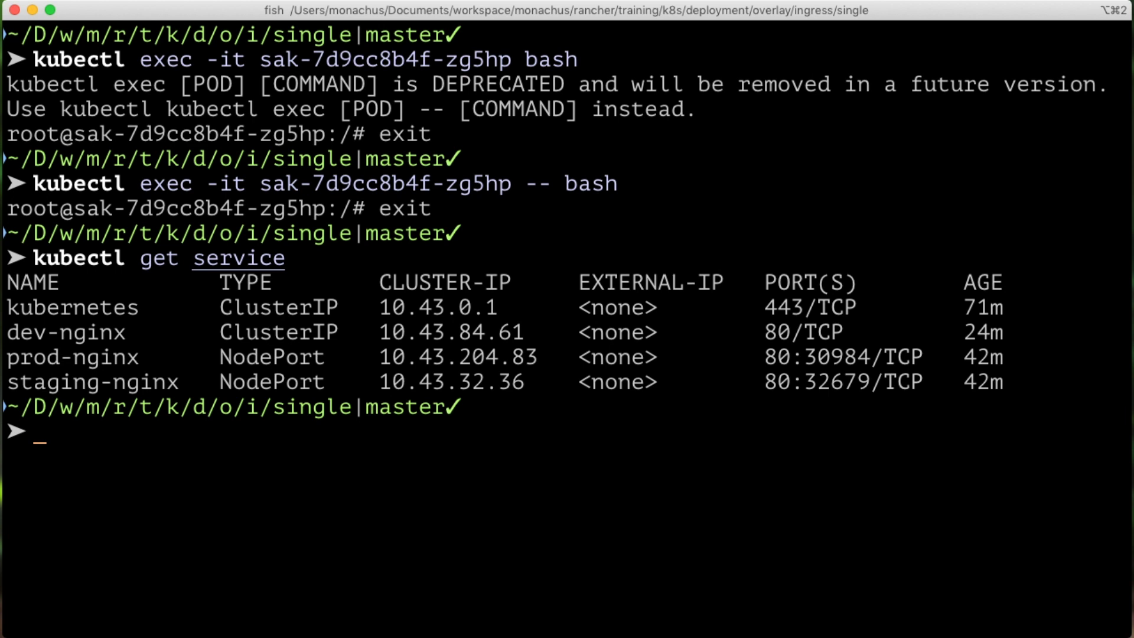
pyautogui.press('Up')
pyautogui.press('Up')
pyautogui.press('Return')
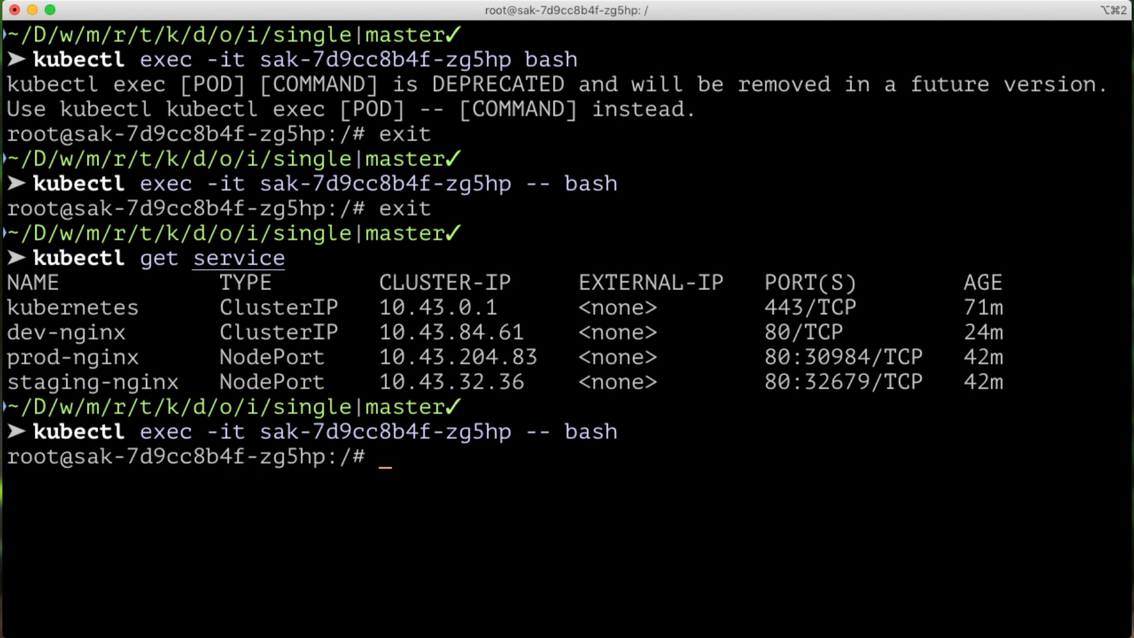
# - Resolve staging-nginx.default.svc.cluster.local with host from inside the pod
pyautogui.write('host statg')
pyautogui.press('BackSpace')
pyautogui.press('BackSpace')
pyautogui.write('gin-n')
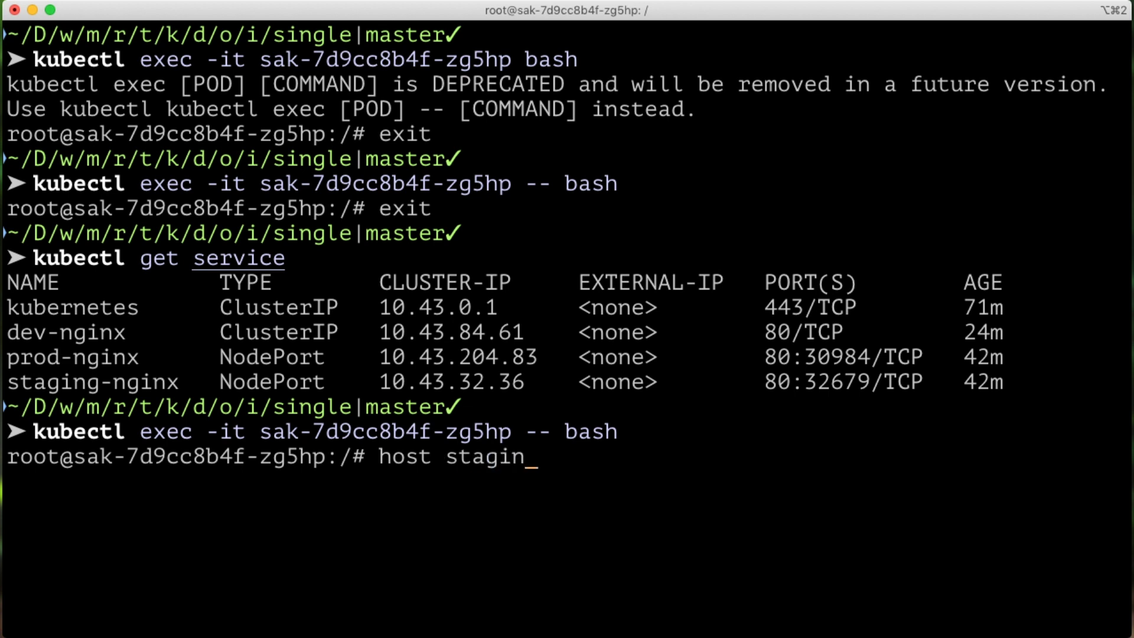
pyautogui.press('BackSpace')
pyautogui.press('BackSpace')
pyautogui.write('g-nginx.')
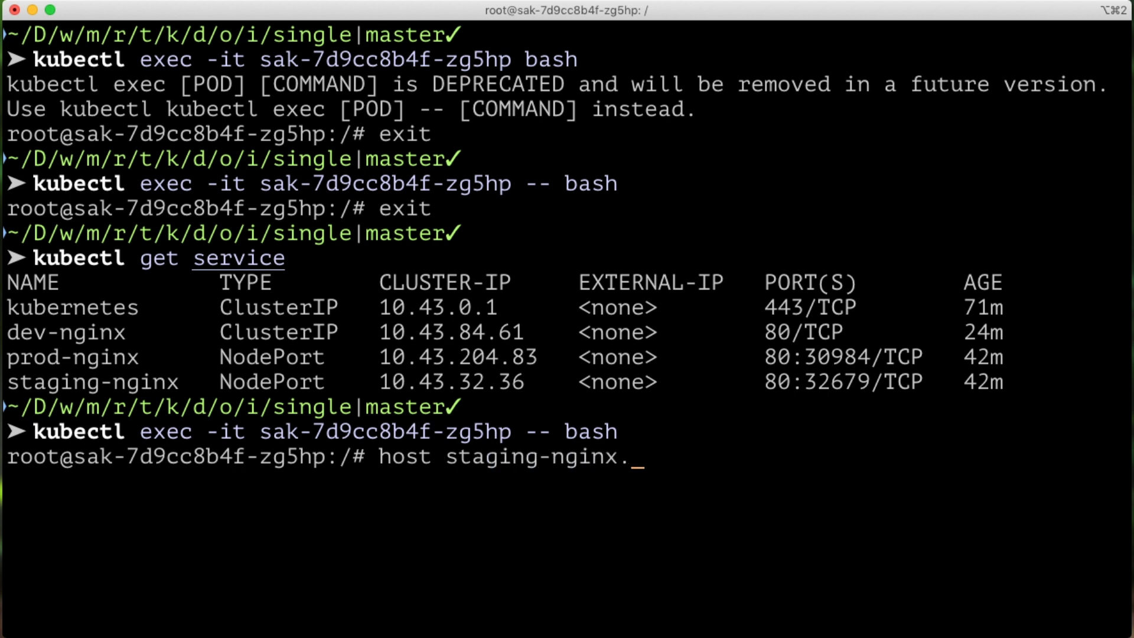
pyautogui.write('defaul')
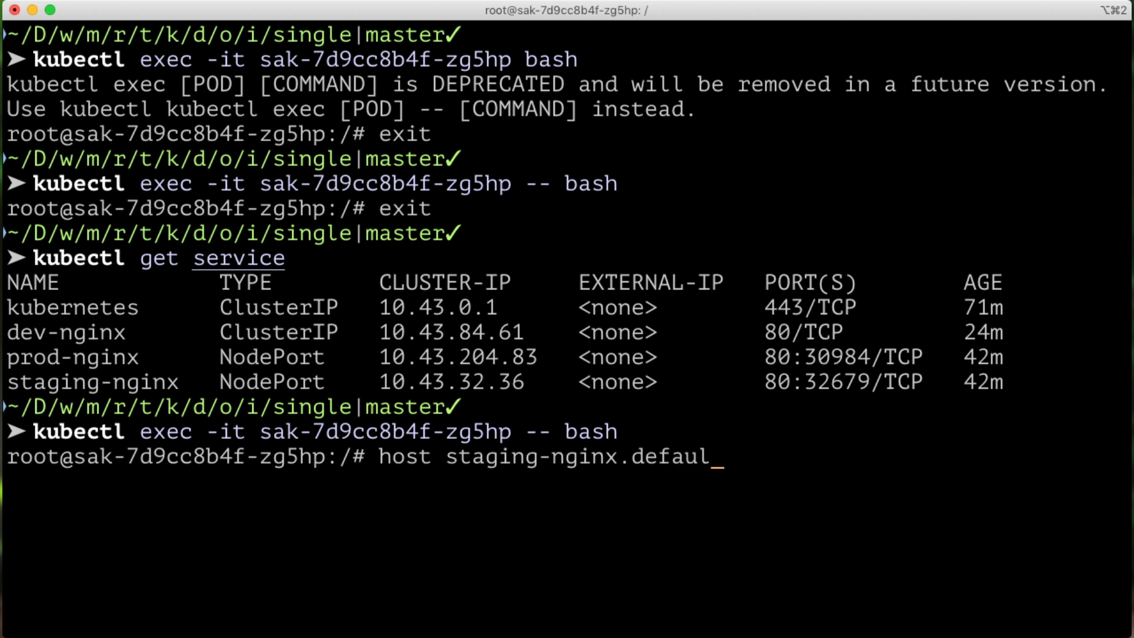
pyautogui.write('t.svc.cluster.local')
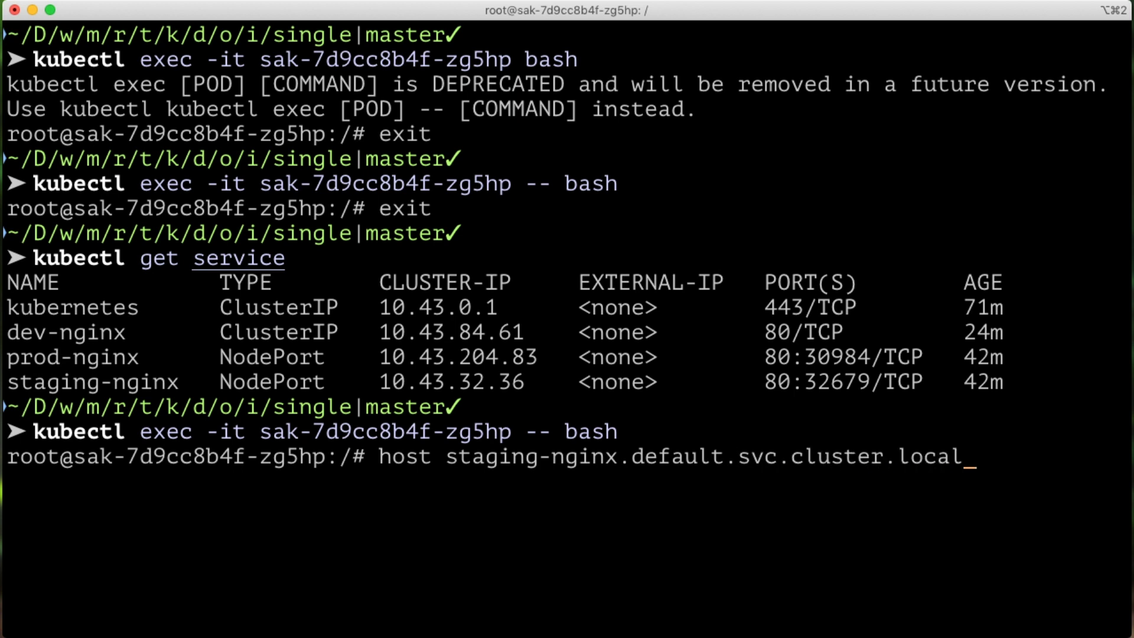
pyautogui.press('Return')
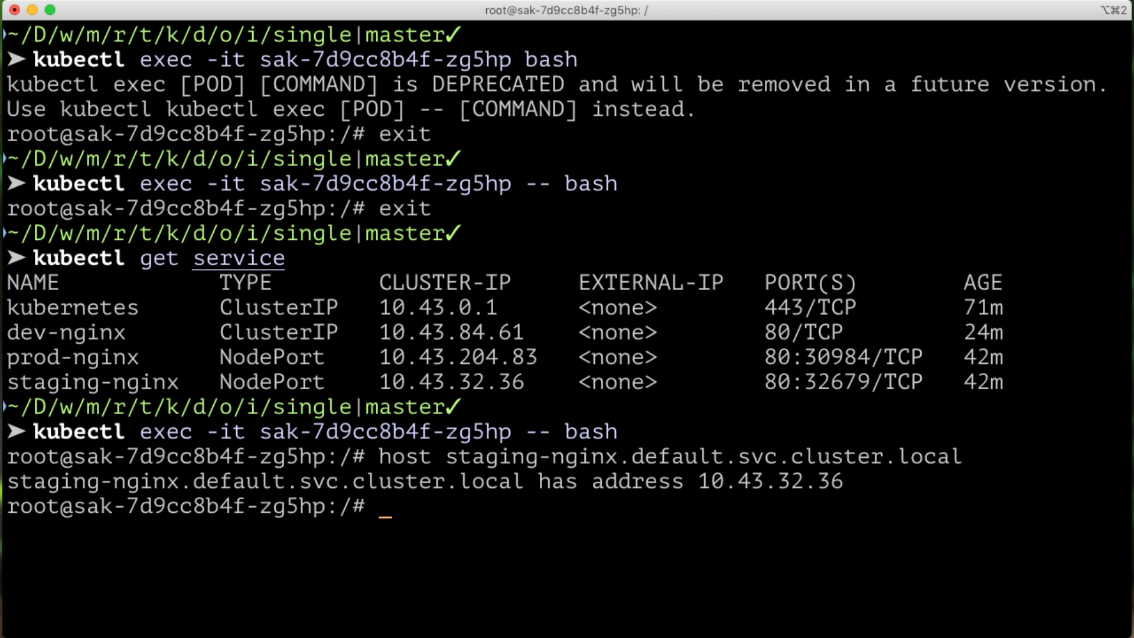
# - Resolve the shorter name staging-nginx.default to 10.43.32.36
pyautogui.press('Up')
pyautogui.press('BackSpace')
pyautogui.press('BackSpace')
pyautogui.press('BackSpace')
pyautogui.press('BackSpace')
pyautogui.press('BackSpace')
pyautogui.press('BackSpace')
pyautogui.press('BackSpace')
pyautogui.press('BackSpace')
pyautogui.press('BackSpace')
pyautogui.press('BackSpace')
pyautogui.press('BackSpace')
pyautogui.press('BackSpace')
pyautogui.press('BackSpace')
pyautogui.press('BackSpace')
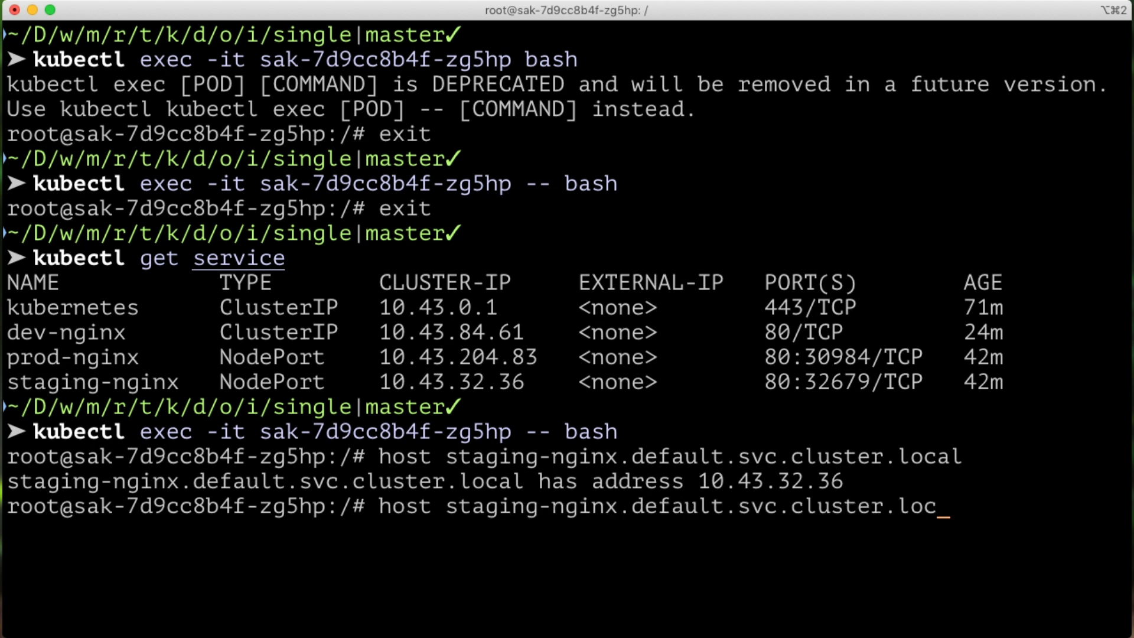
pyautogui.press('BackSpace')
pyautogui.press('BackSpace')
pyautogui.press('BackSpace')
pyautogui.press('BackSpace')
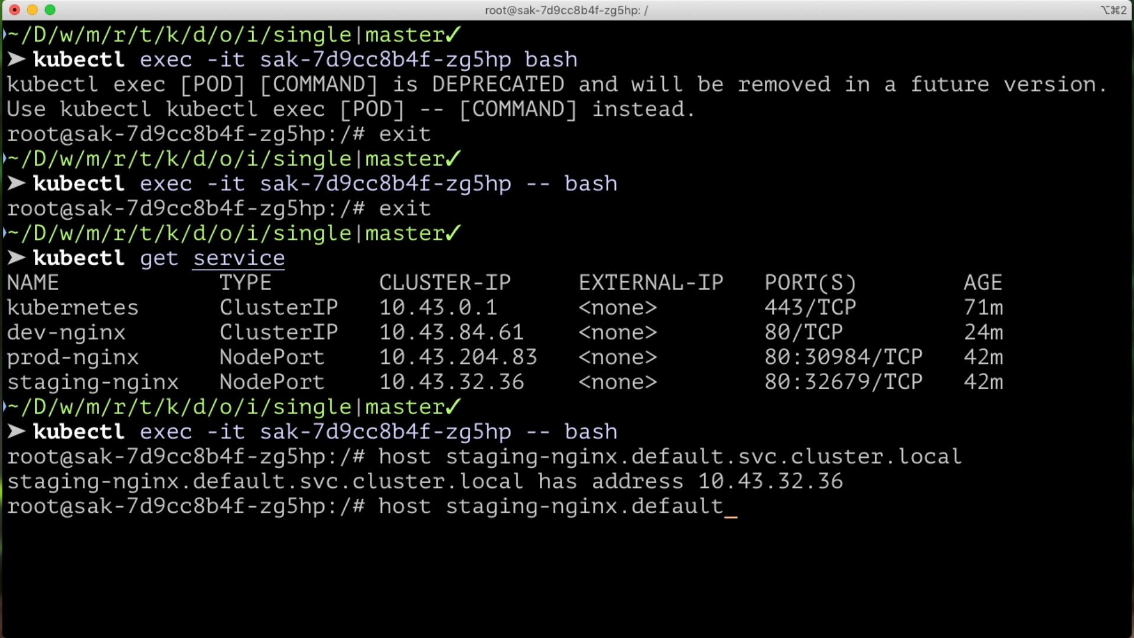
pyautogui.press('Return')
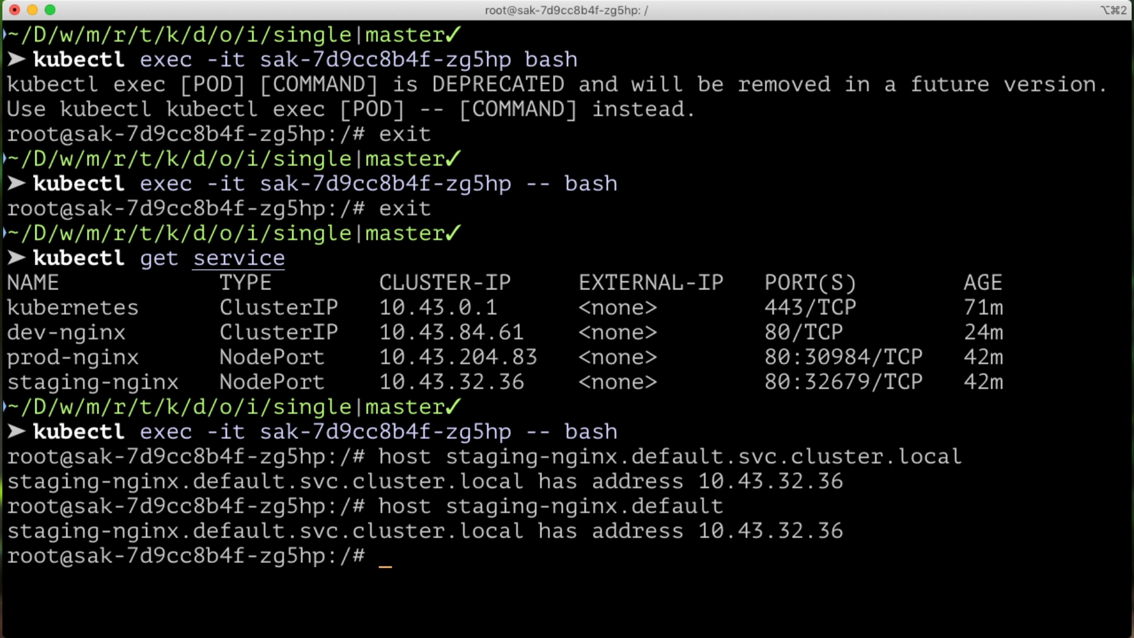
# - Show /etc/resolv.conf and highlight its DNS search domains line
pyautogui.write('cat /etc/res')
pyautogui.press('Tab')
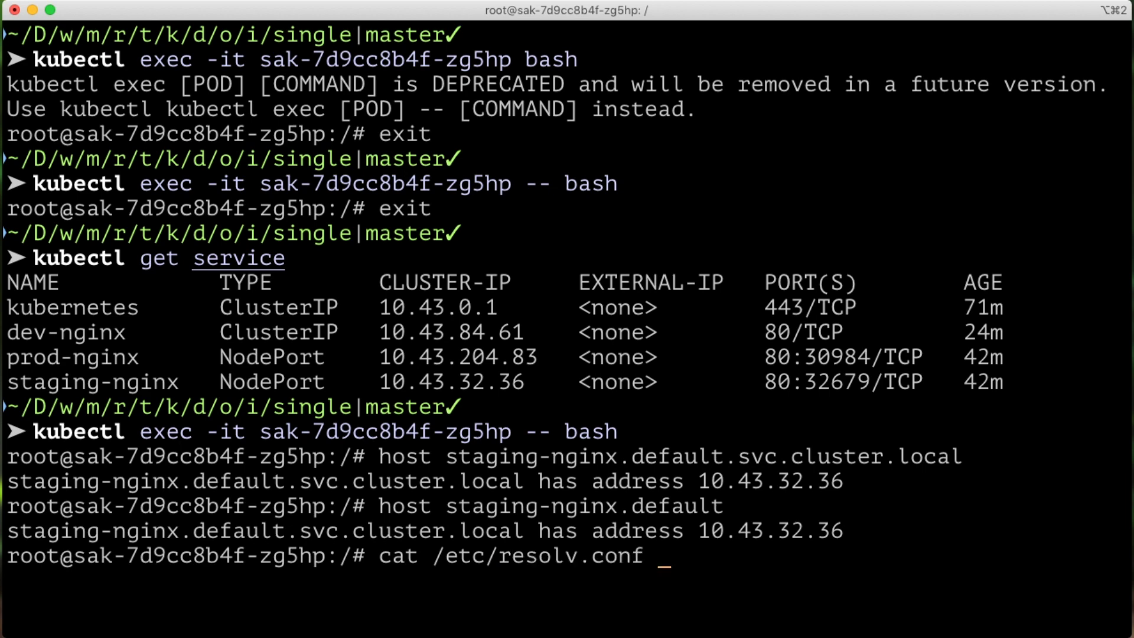
pyautogui.press('Return')
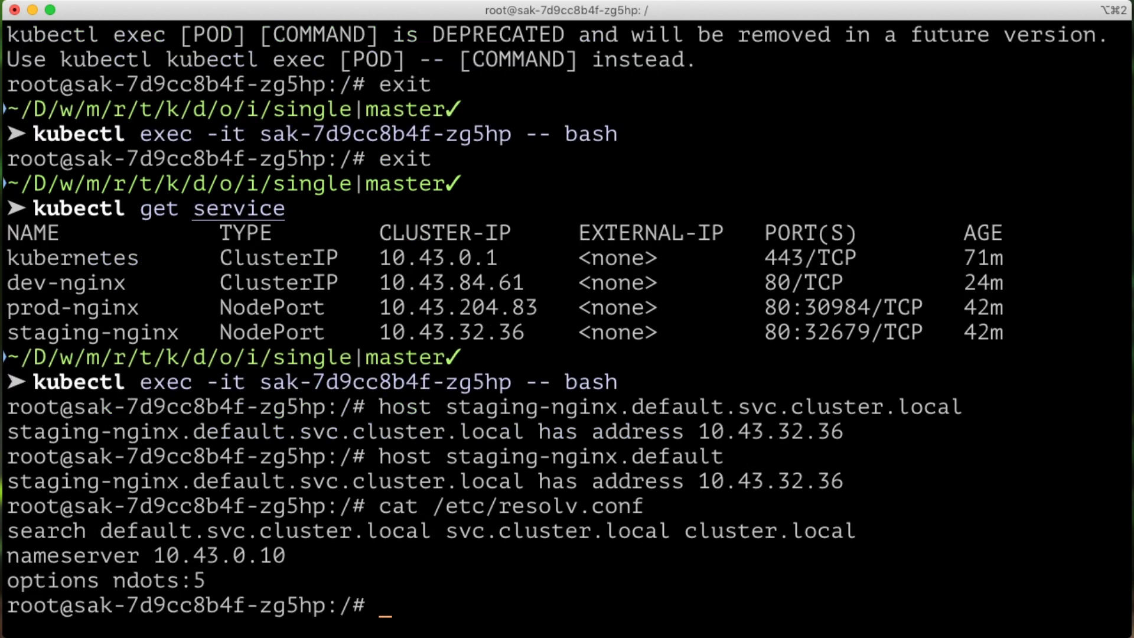
pyautogui.tripleClick(431, 531)
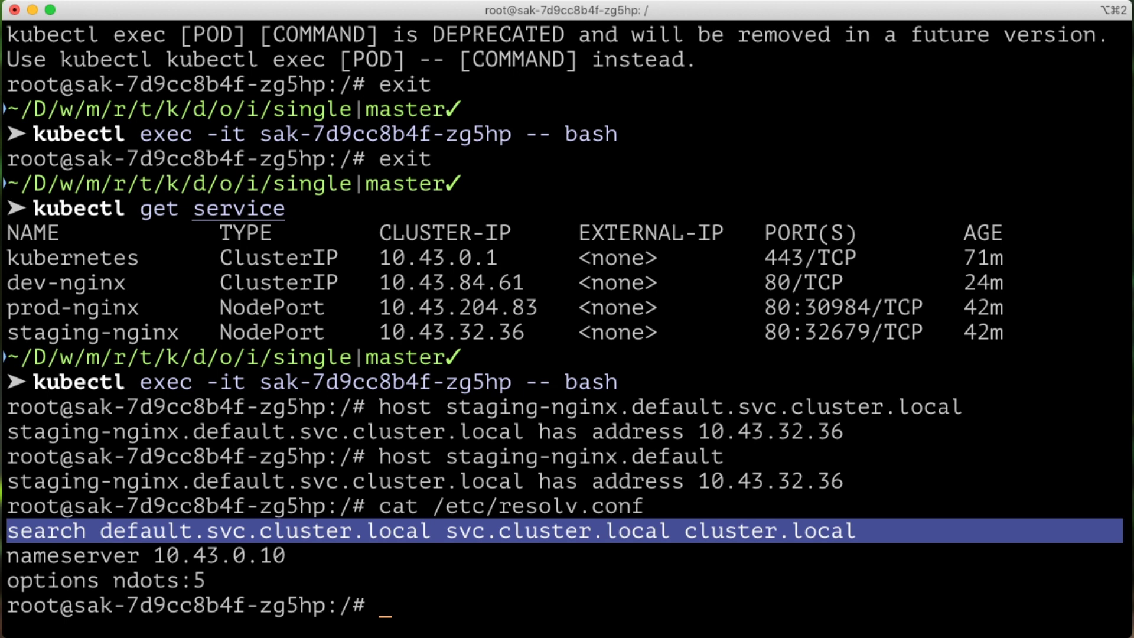
# - Resolve bare staging-nginx, then start typing staging-nginx.default
pyautogui.write('host')
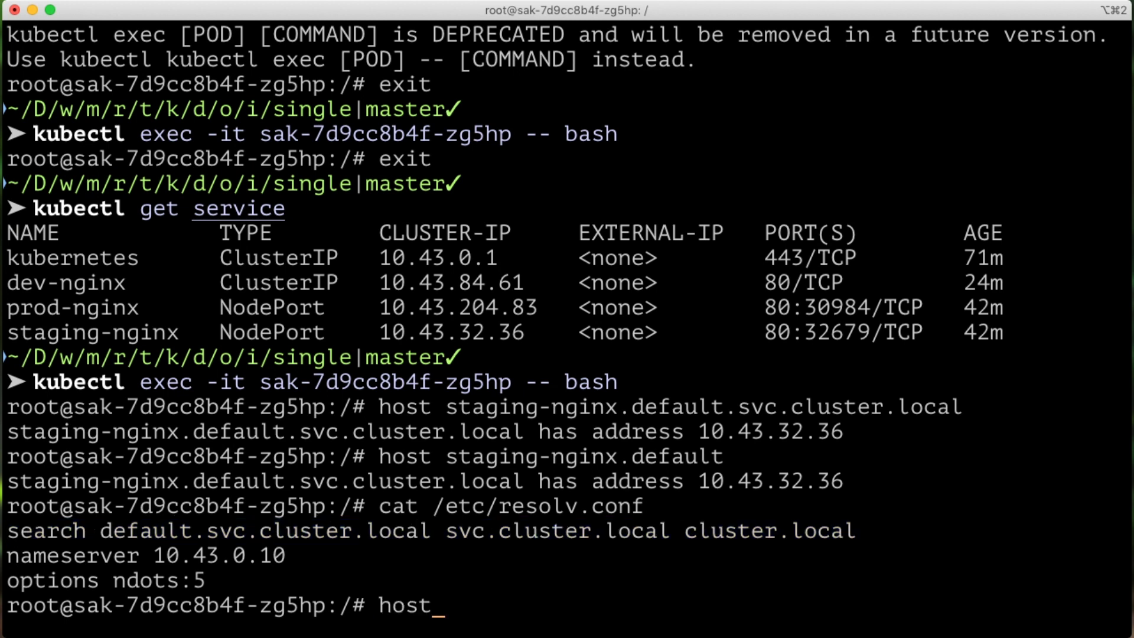
pyautogui.write(' staging-nginx')
pyautogui.press('Return')
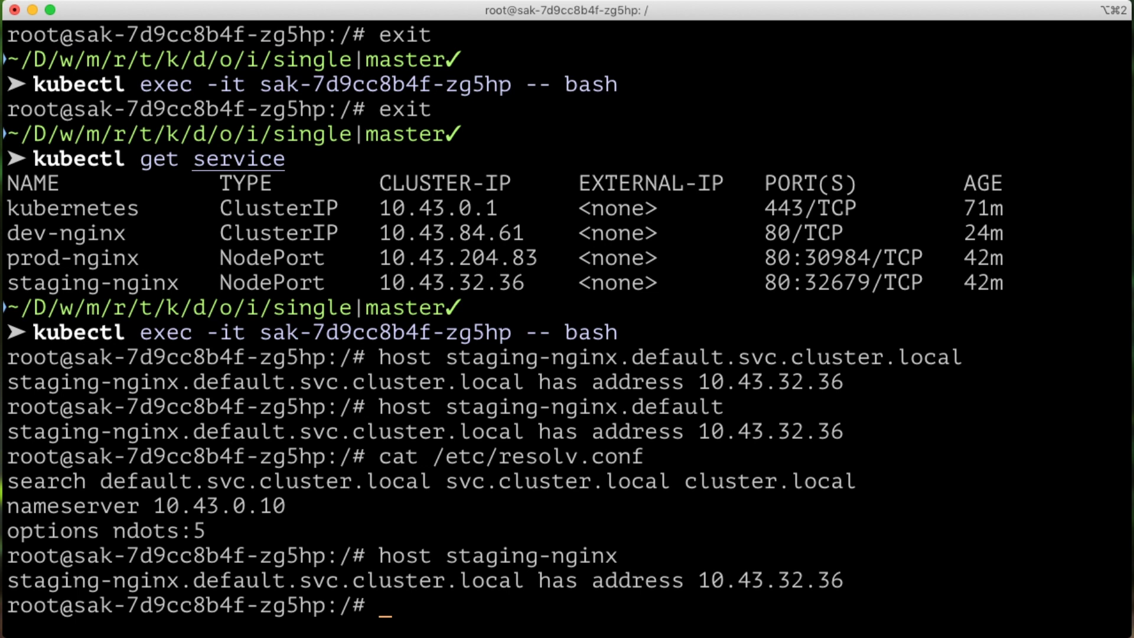
pyautogui.write('staging-nginx.defat')
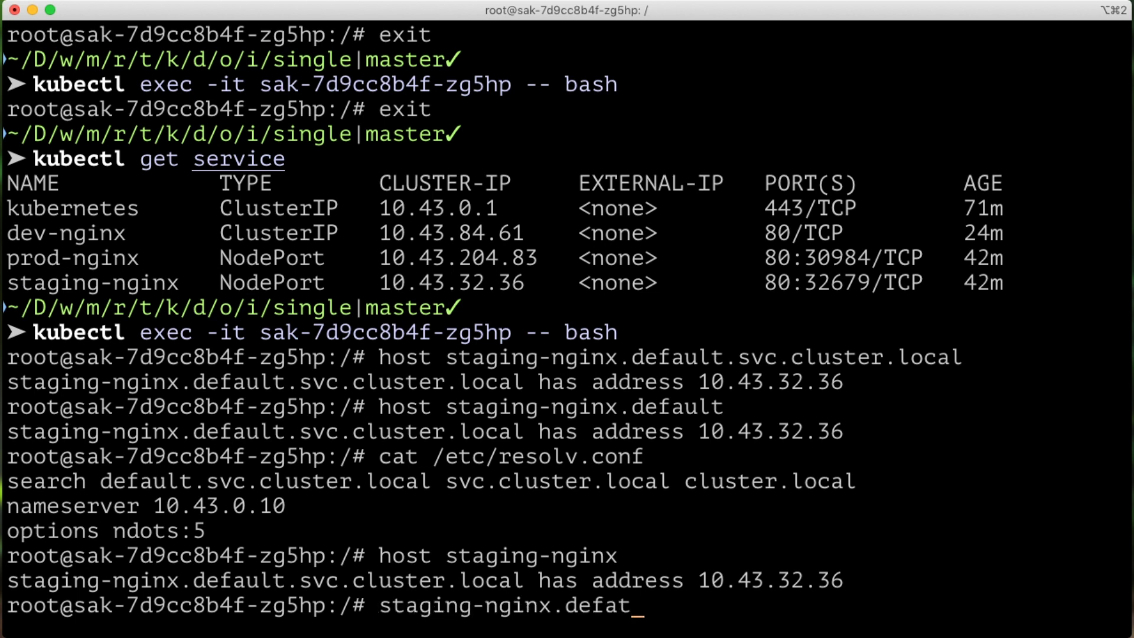
pyautogui.press('BackSpace')
pyautogui.write('ult')
# - Clear the unfinished hostname, close the Shell: sak dialog, and collapse the sak row
pyautogui.hotkey('ctrl', 'u')
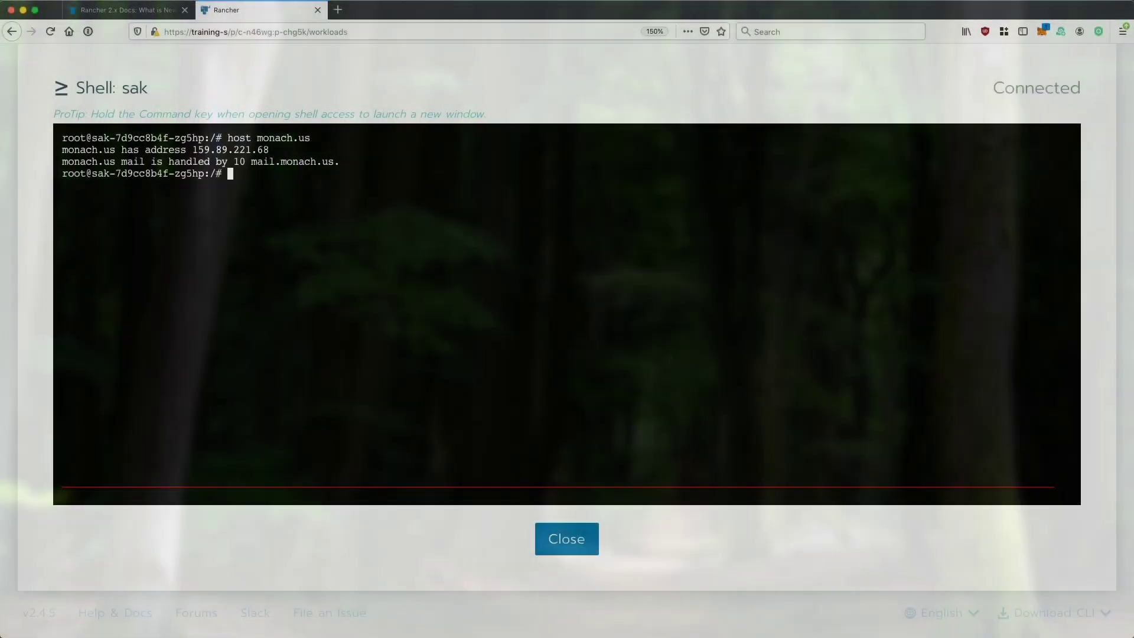
pyautogui.press('Escape')
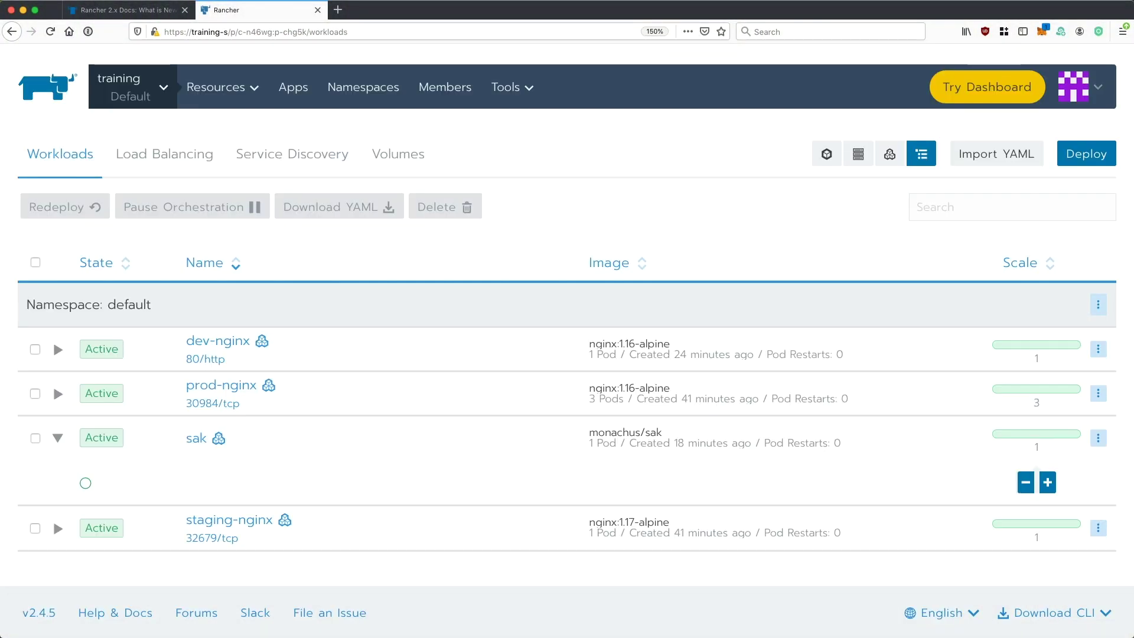
pyautogui.click(57, 437)
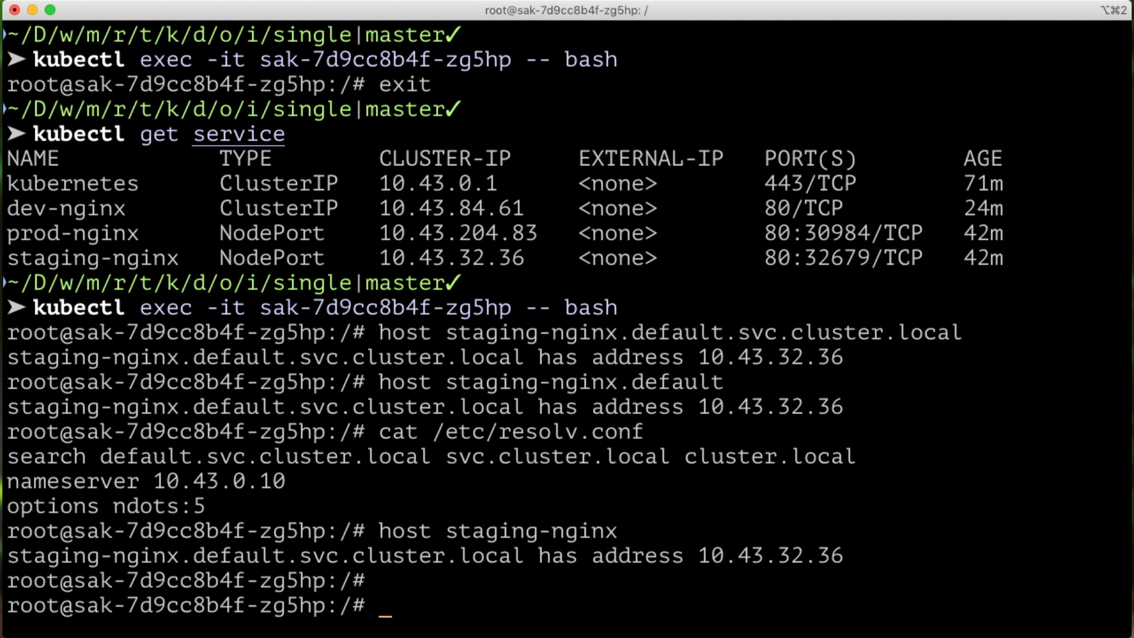
# - Exit the pod shell and move up from the single folder to the overlay folder
pyautogui.write('exit')
pyautogui.press('Return')
pyautogui.hotkey('ctrl', 'l')
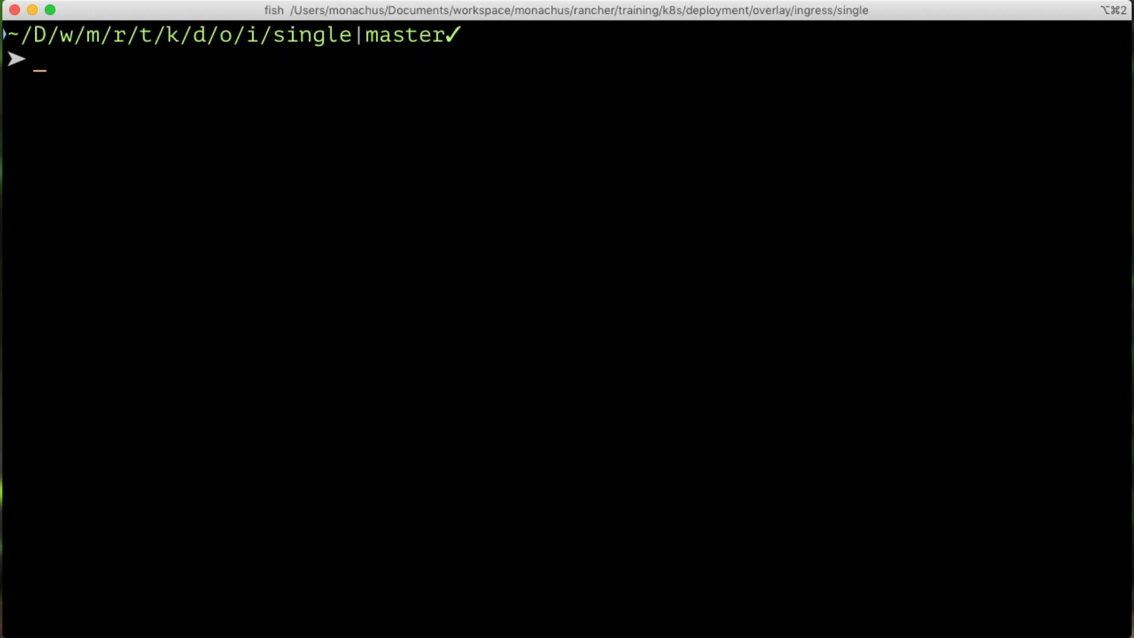
pyautogui.write('ls')
pyautogui.press('Return')
pyautogui.write('cd ..')
pyautogui.press('Return')
pyautogui.write('ls')
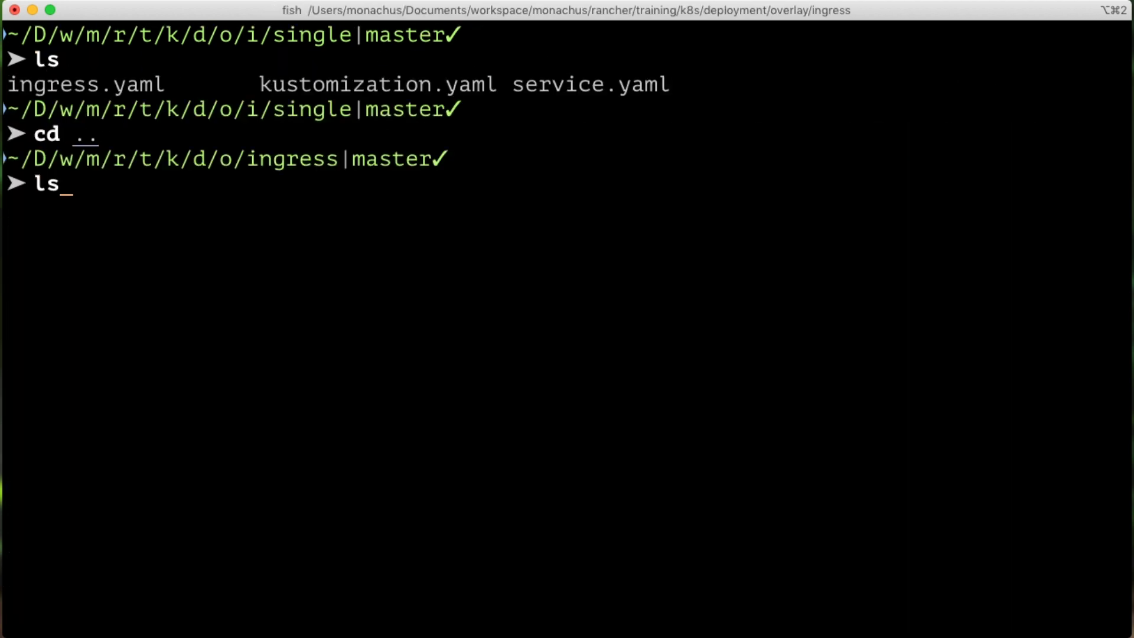
pyautogui.press('Return')
pyautogui.write('cd ..')
pyautogui.press('Return')
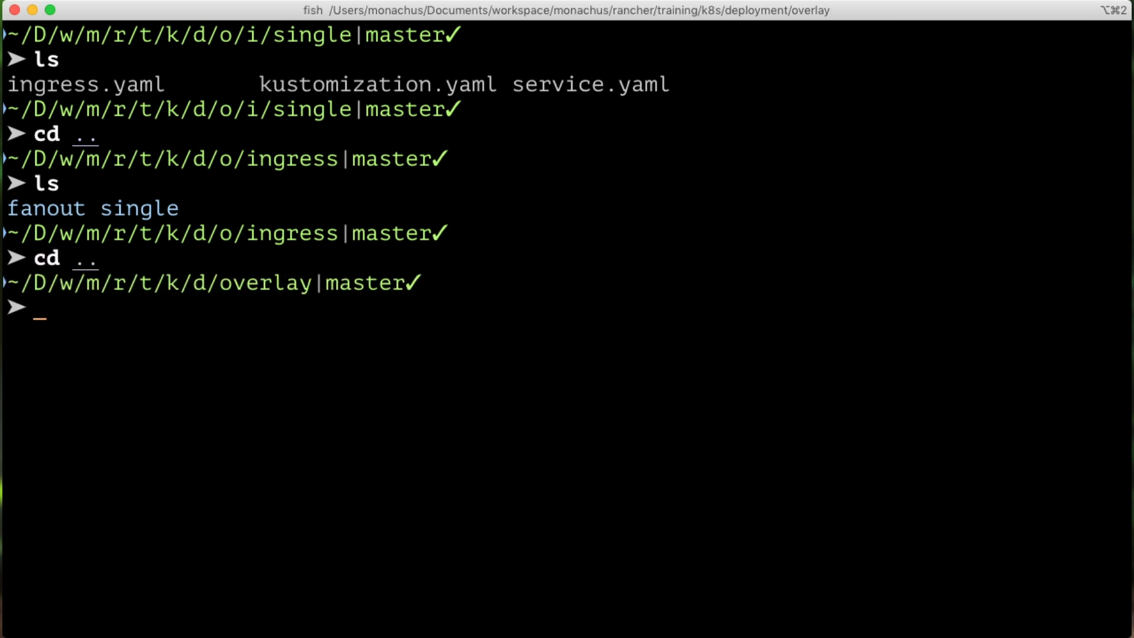
# - Run kubectl delete -k on staging, production and ingress/single/
pyautogui.write('kubectl d')
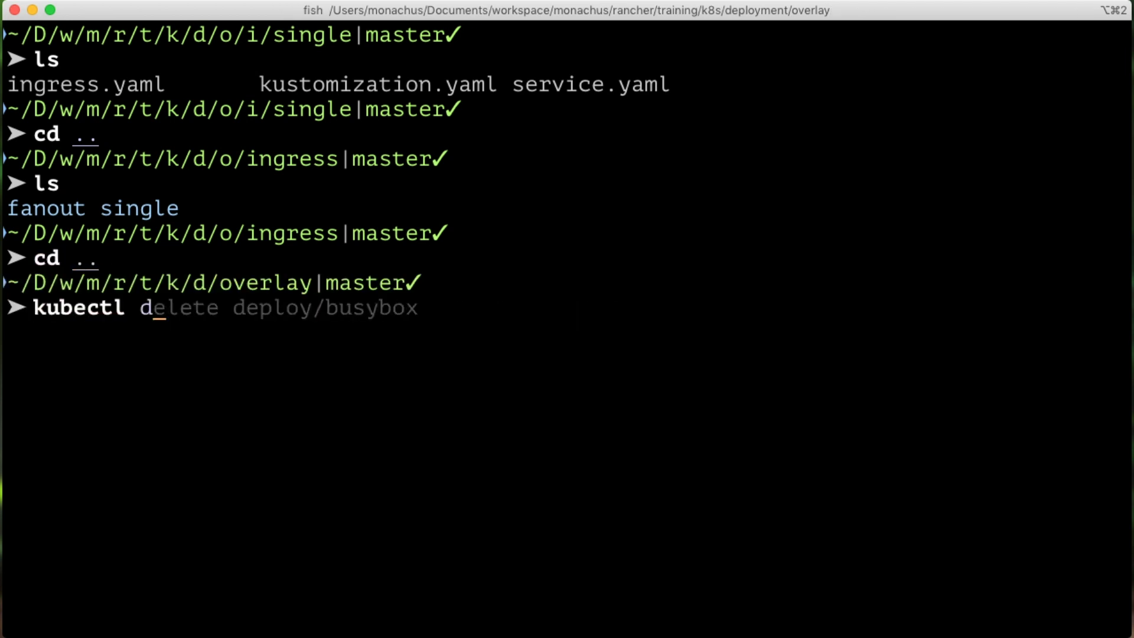
pyautogui.write('elete -k staging')
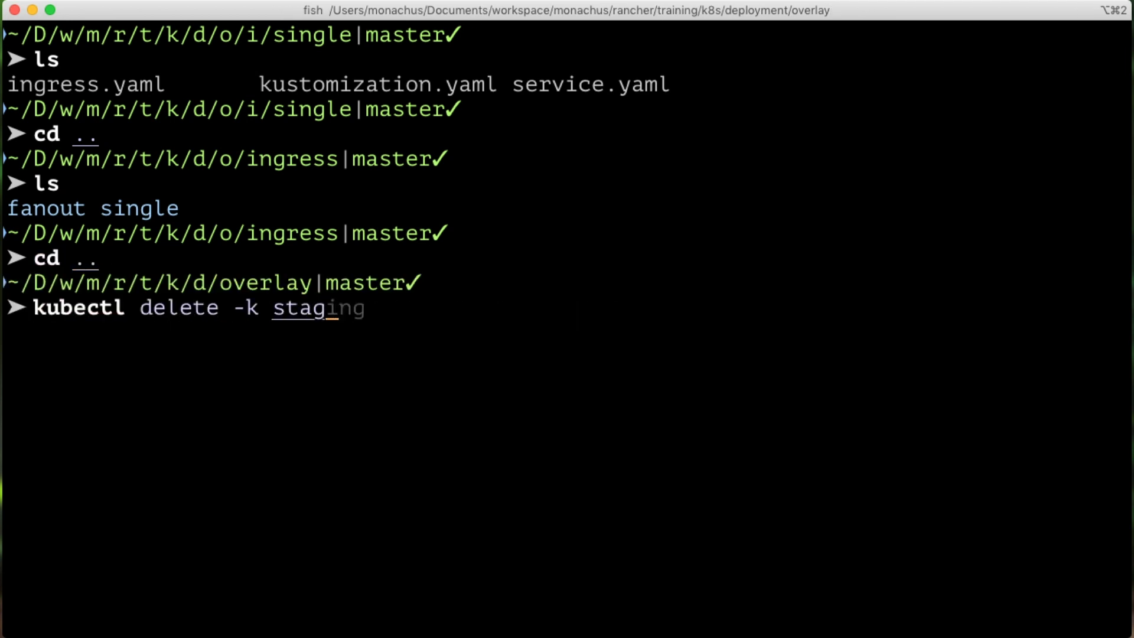
pyautogui.press('Return')
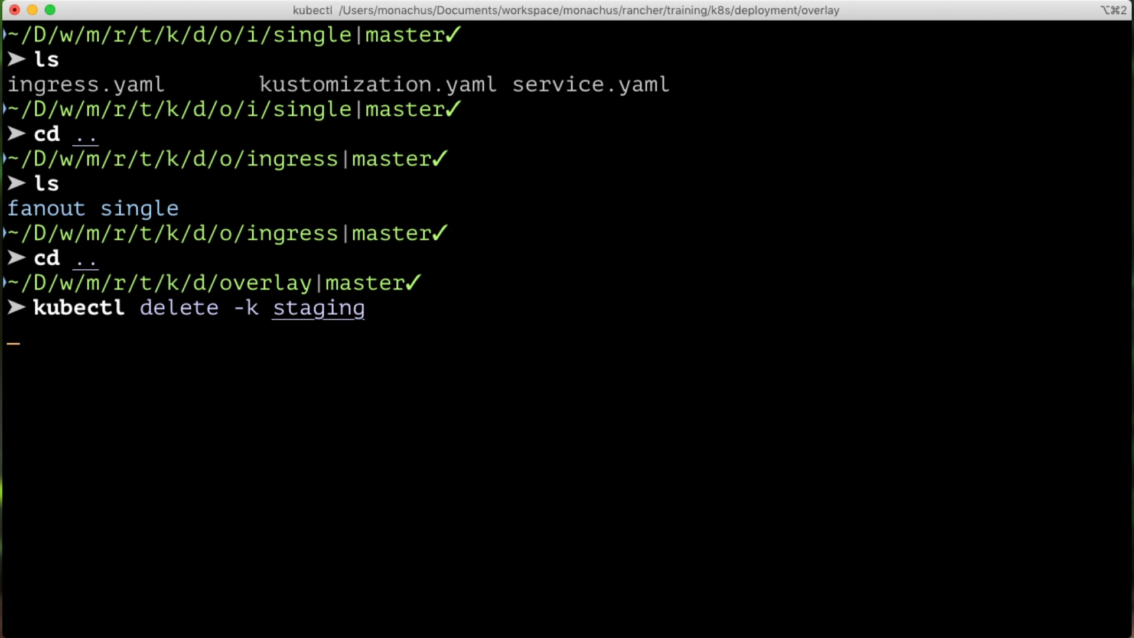
pyautogui.press('Up')
pyautogui.press('BackSpace')
pyautogui.press('BackSpace')
pyautogui.press('BackSpace')
pyautogui.press('BackSpace')
pyautogui.press('BackSpace')
pyautogui.press('BackSpace')
pyautogui.press('BackSpace')
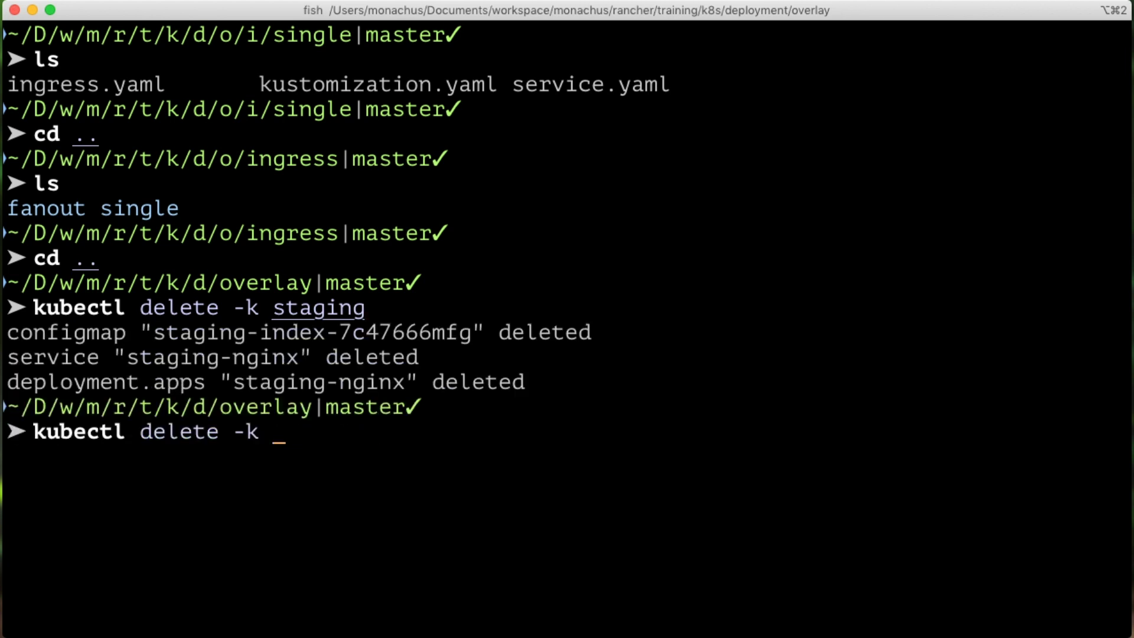
pyautogui.write('production')
pyautogui.press('Return')
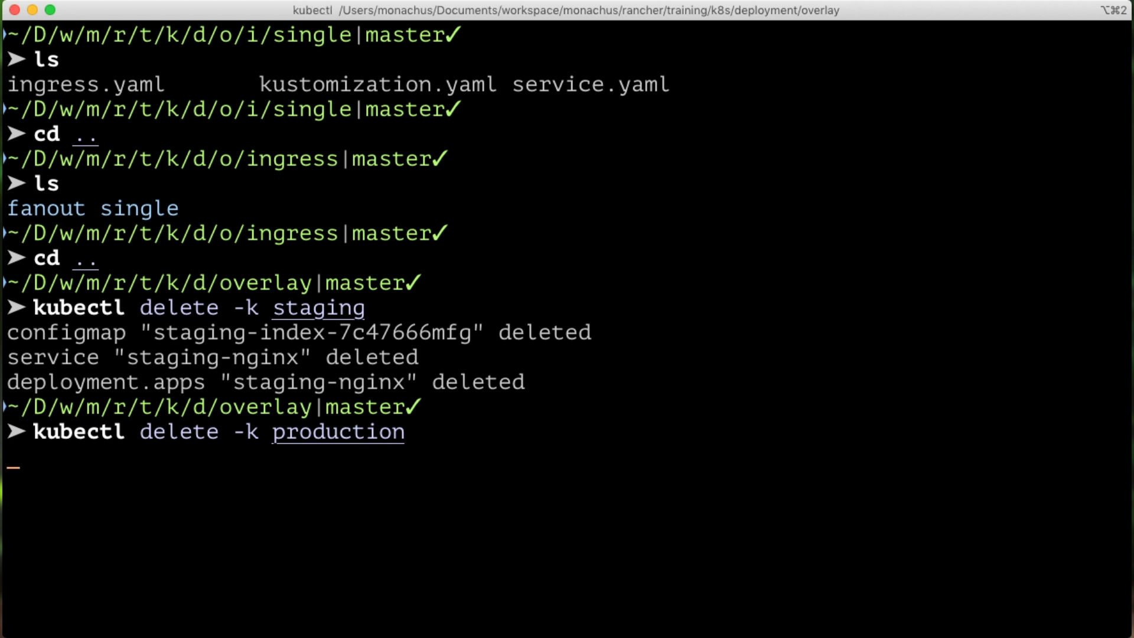
pyautogui.press('Up')
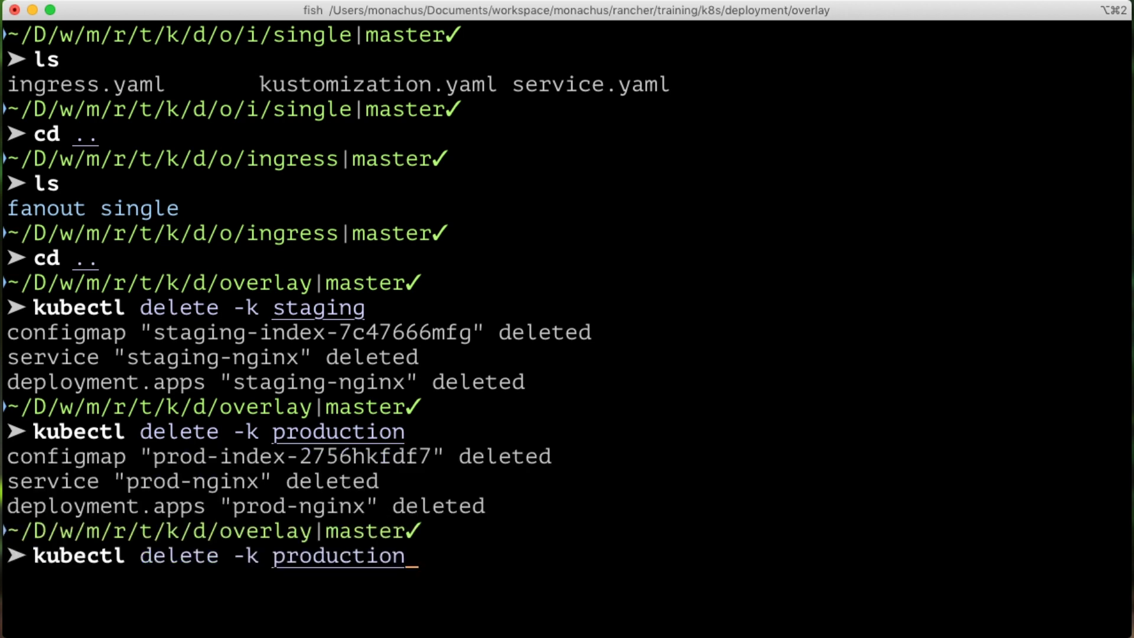
pyautogui.press('BackSpace')
pyautogui.press('BackSpace')
pyautogui.press('BackSpace')
pyautogui.press('BackSpace')
pyautogui.press('BackSpace')
pyautogui.press('BackSpace')
pyautogui.press('BackSpace')
pyautogui.press('BackSpace')
pyautogui.press('BackSpace')
pyautogui.press('BackSpace')
pyautogui.write('ing')
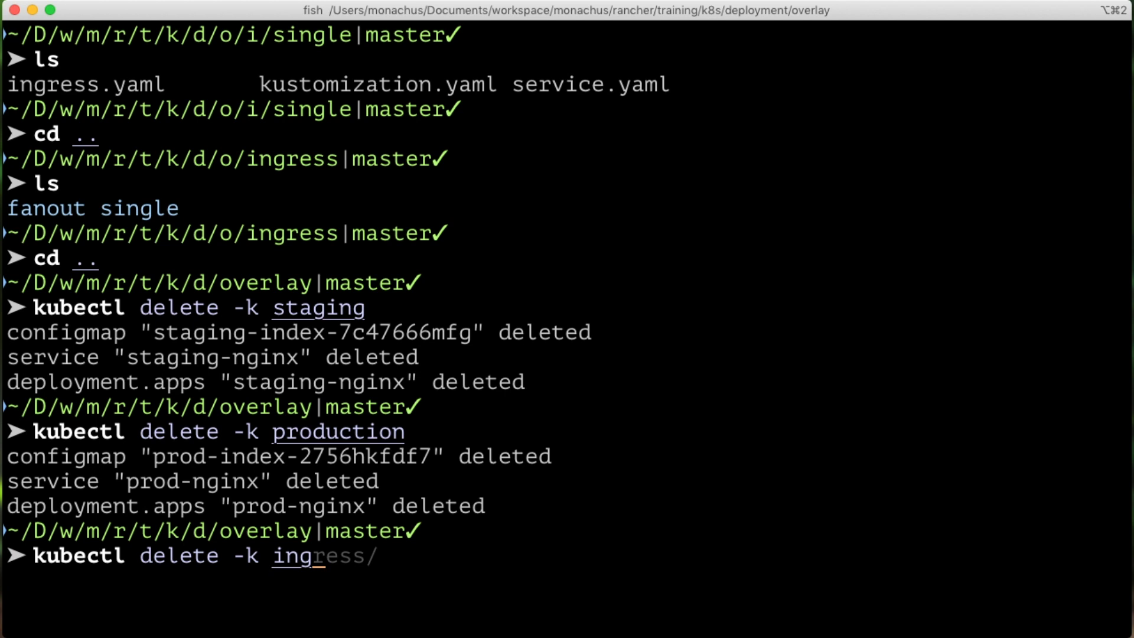
pyautogui.press('Right')
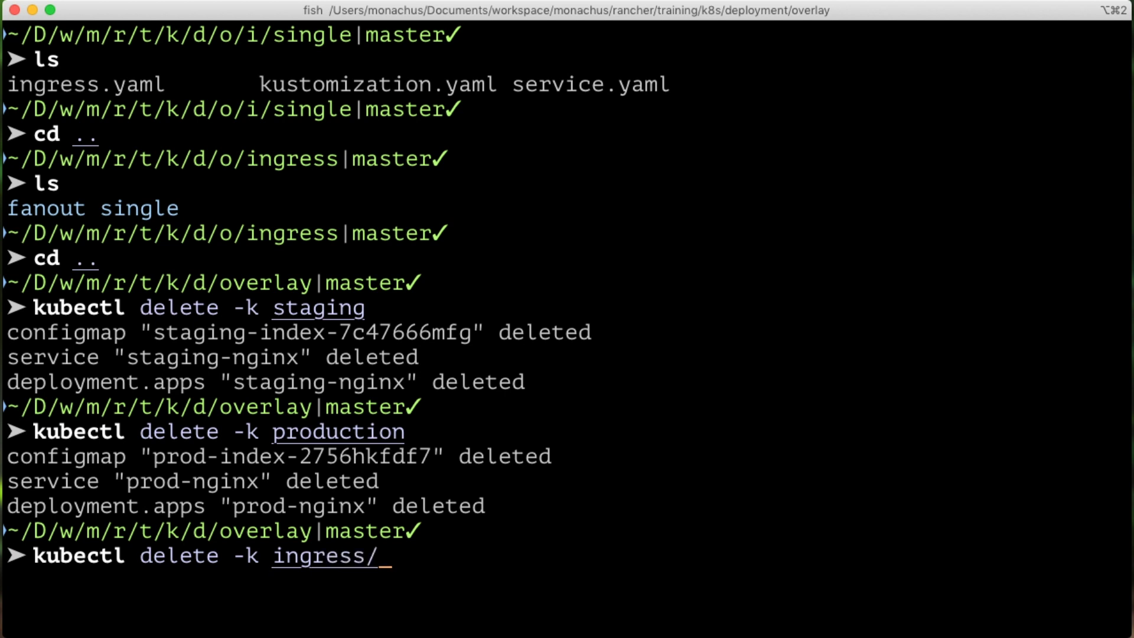
pyautogui.write('single/')
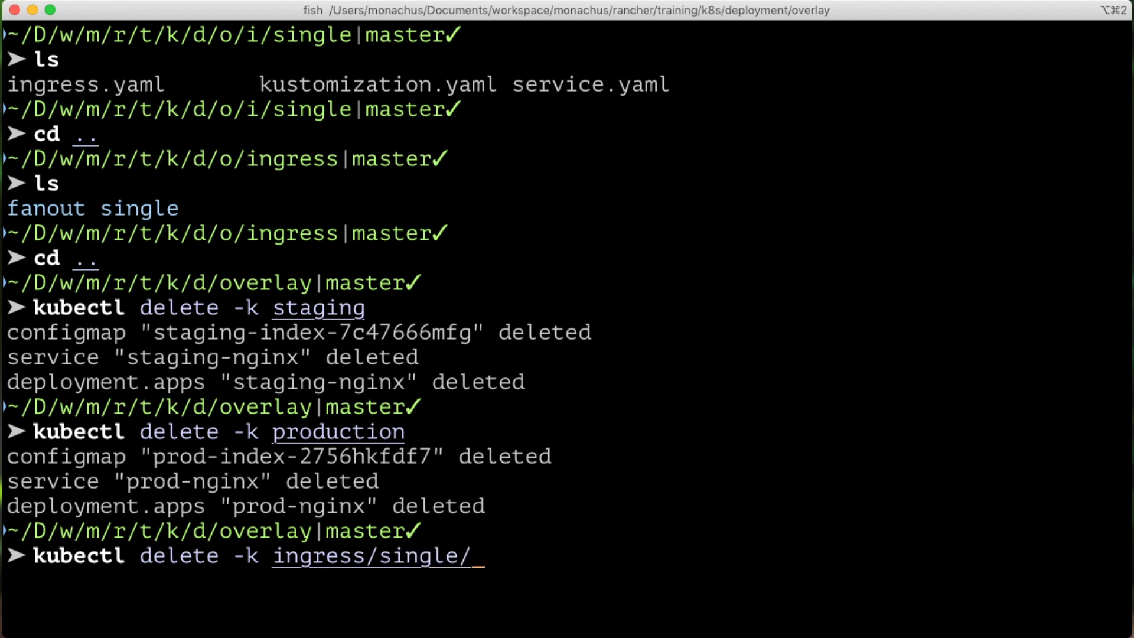
pyautogui.press('Return')
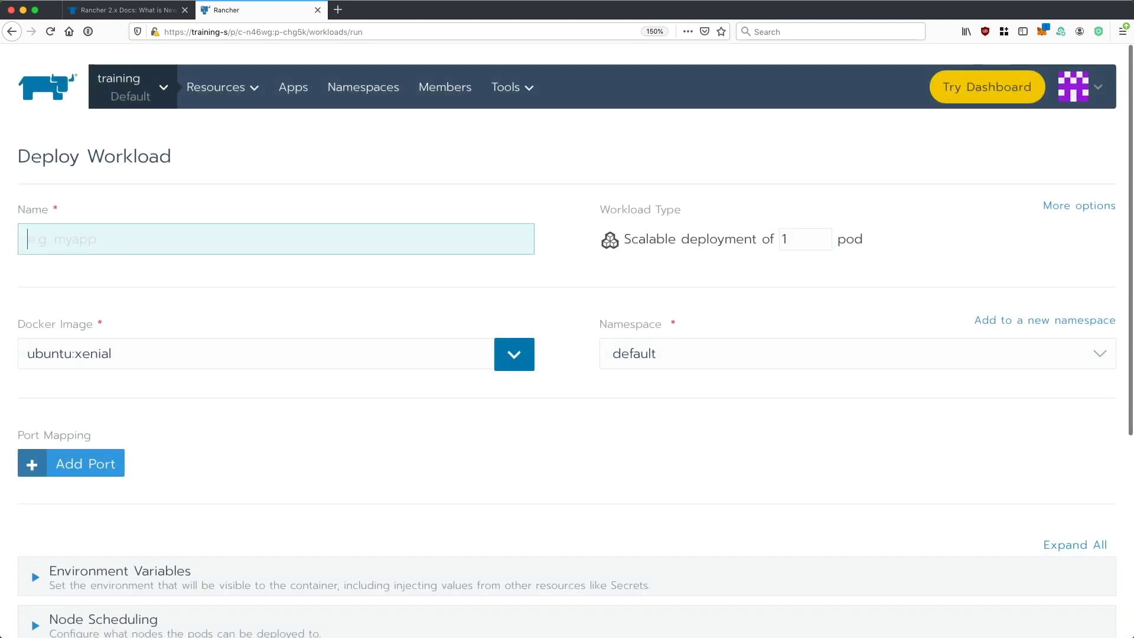
# - Name the workload demo with 3 pods, keeping it a scalable deployment
pyautogui.write('d')
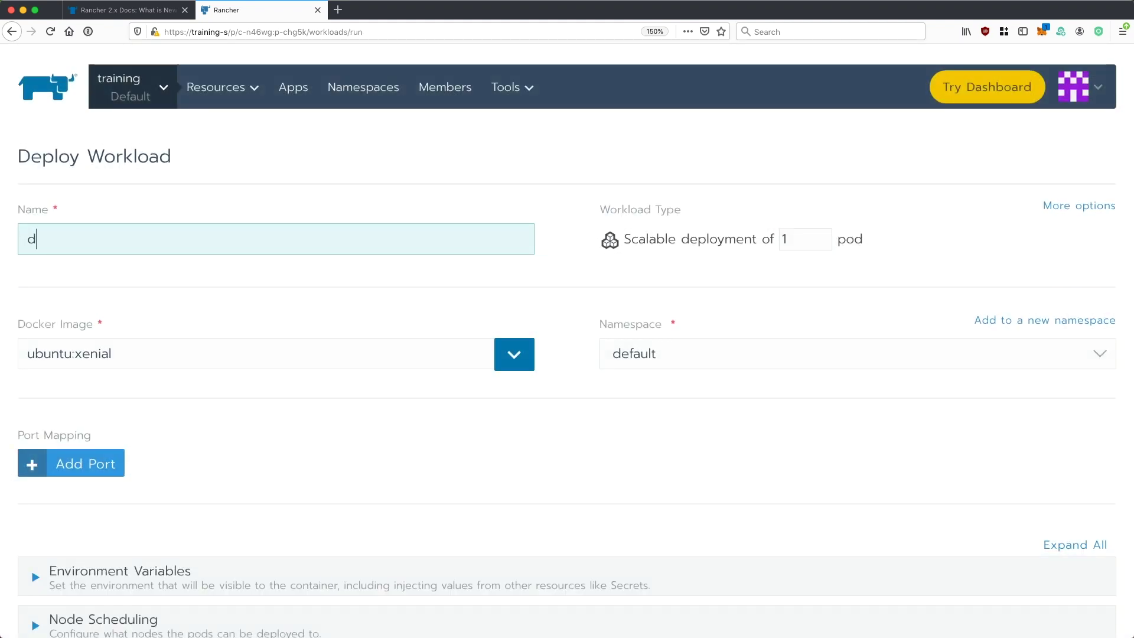
pyautogui.write('emo')
pyautogui.press('Tab')
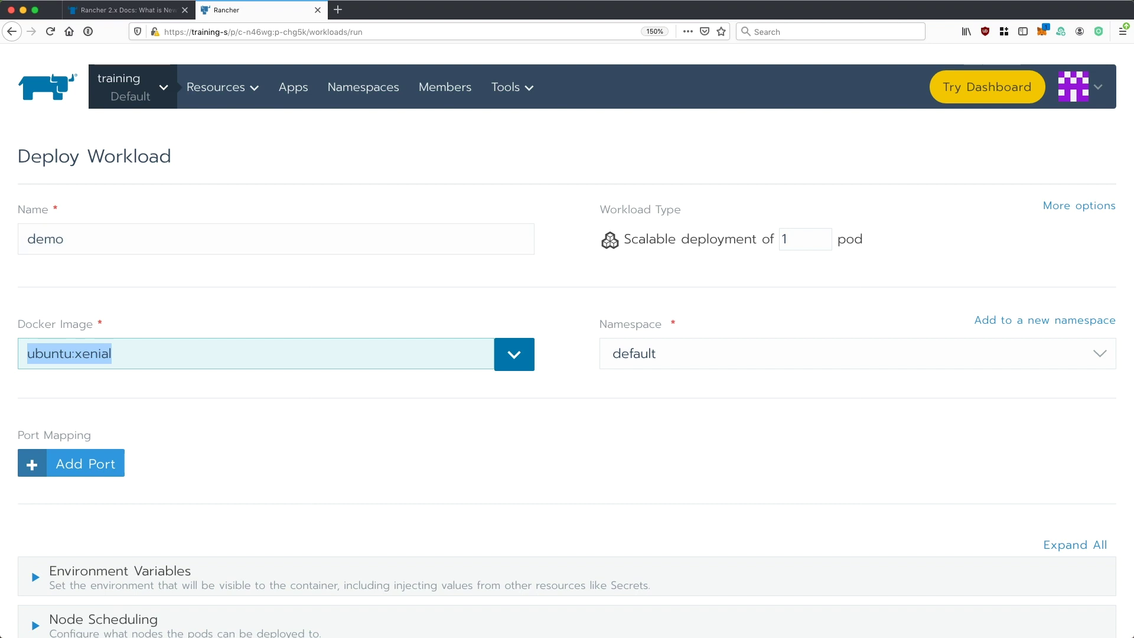
pyautogui.click(1079, 205)
pyautogui.doubleClick(798, 239)
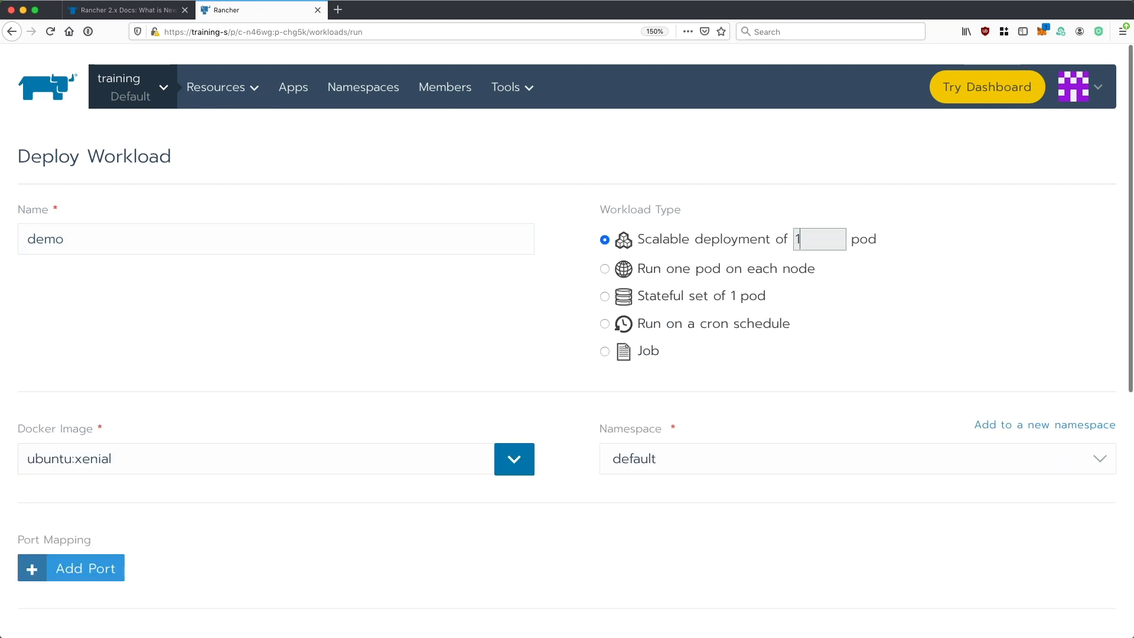
pyautogui.write('3')
pyautogui.click(604, 269)
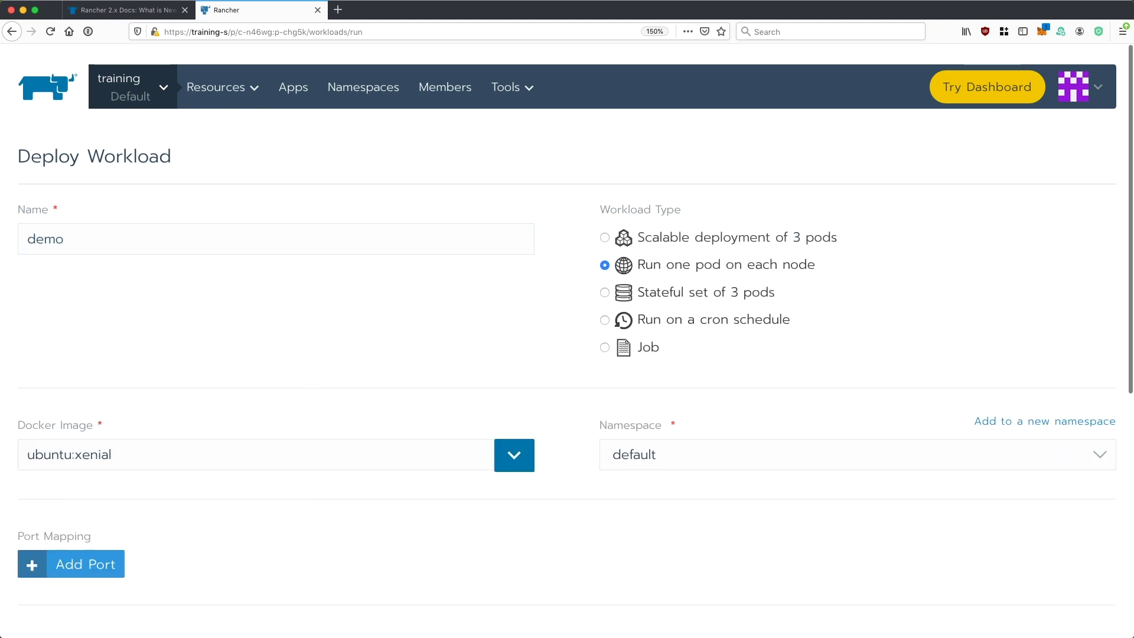
pyautogui.click(604, 293)
pyautogui.click(604, 323)
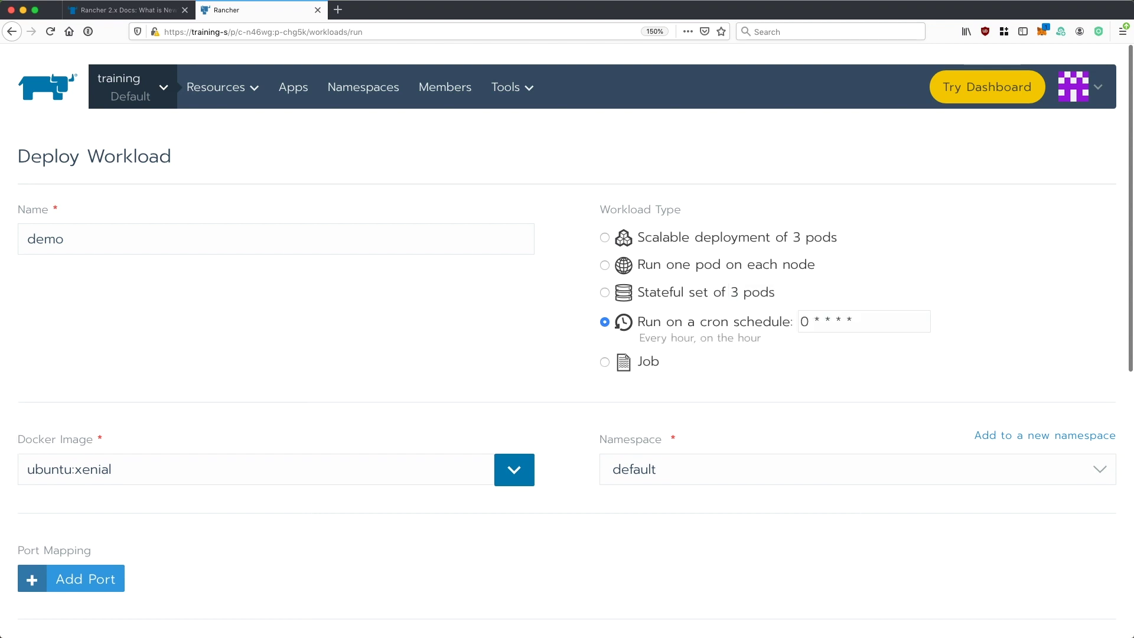
pyautogui.click(604, 361)
pyautogui.click(604, 238)
# - Set the Docker image to monachus/rancher-demo and choose the personal namespace
pyautogui.moveTo(112, 455); pyautogui.dragTo(27, 455)
pyautogui.write('monachus/')
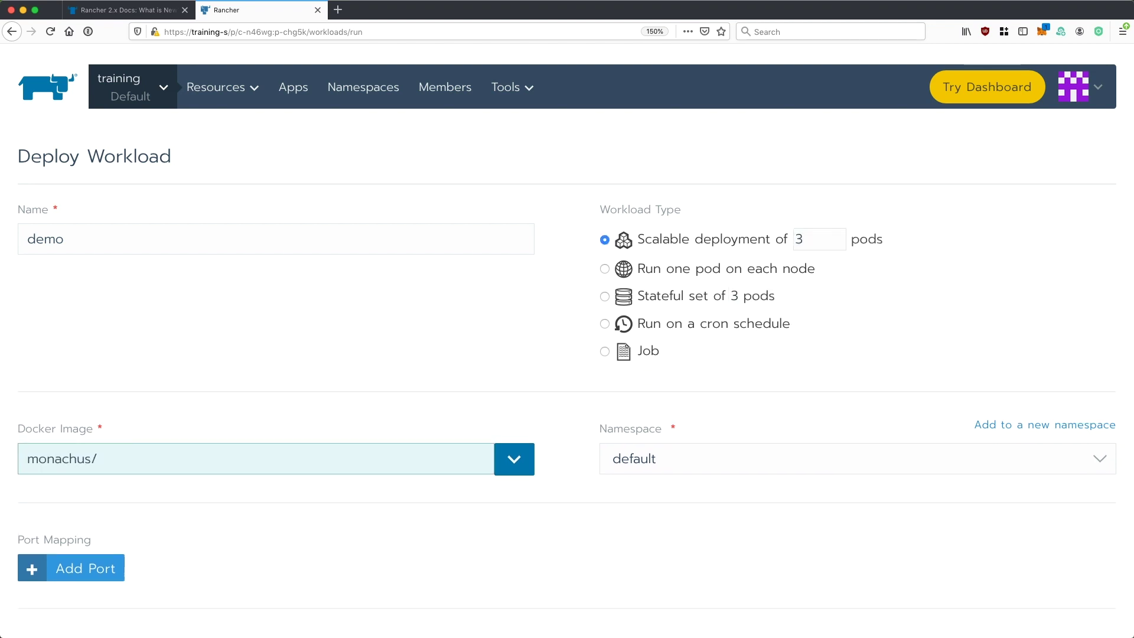
pyautogui.write('rancher-demo')
pyautogui.press('Tab')
pyautogui.scroll(-2, 567, 355)
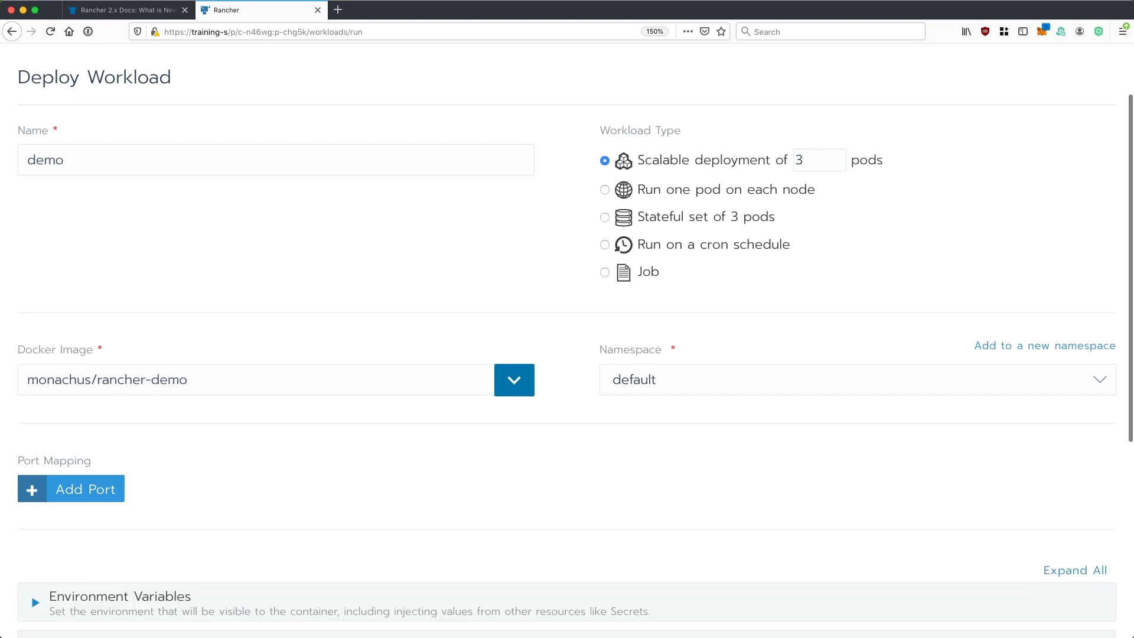
pyautogui.press('Tab')
pyautogui.press('a')
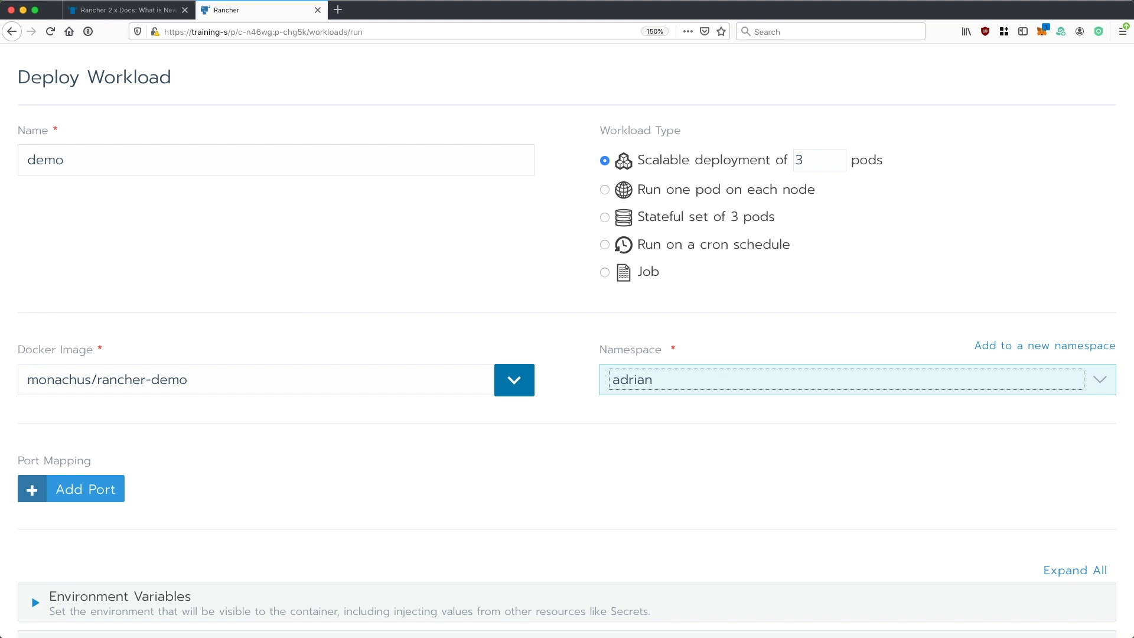
# - Add container port 8080 exposed as Cluster IP (Internal only)
pyautogui.scroll(-2, 567, 340)
pyautogui.press('Tab')
pyautogui.press('Return')
pyautogui.press('Tab')
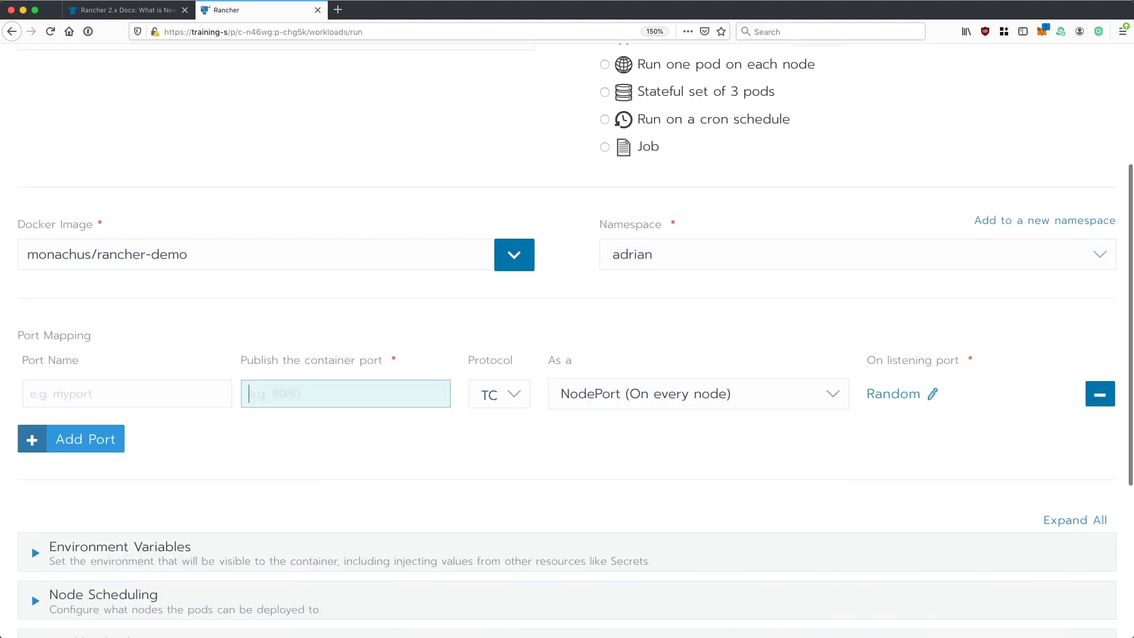
pyautogui.write('8080')
pyautogui.press('Tab')
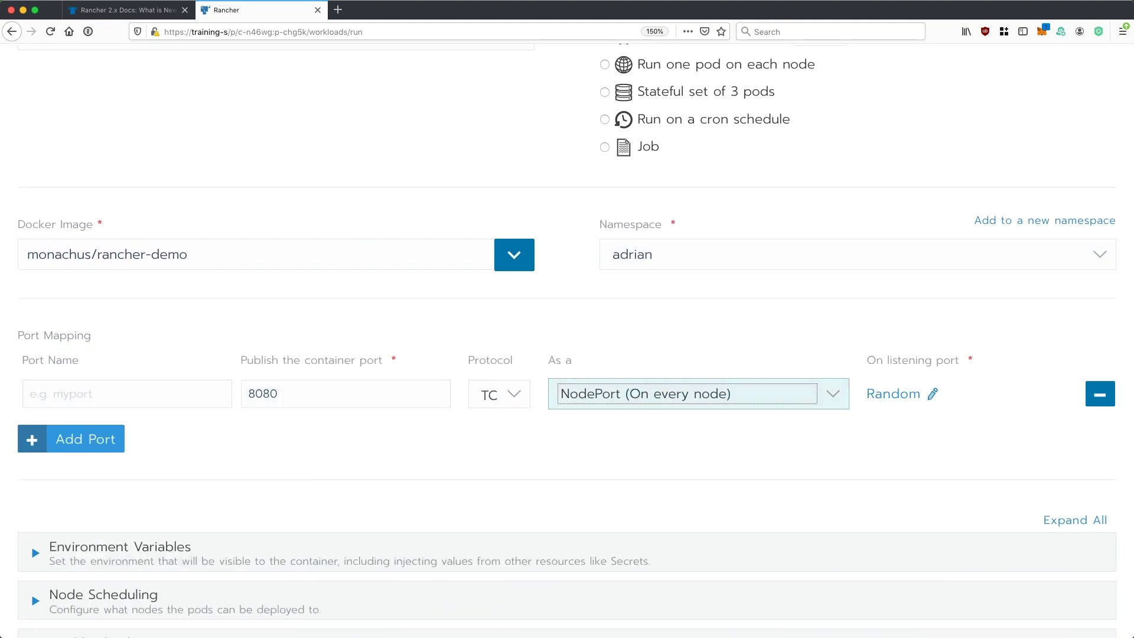
pyautogui.press('Up')
pyautogui.scroll(-4, 567, 340)
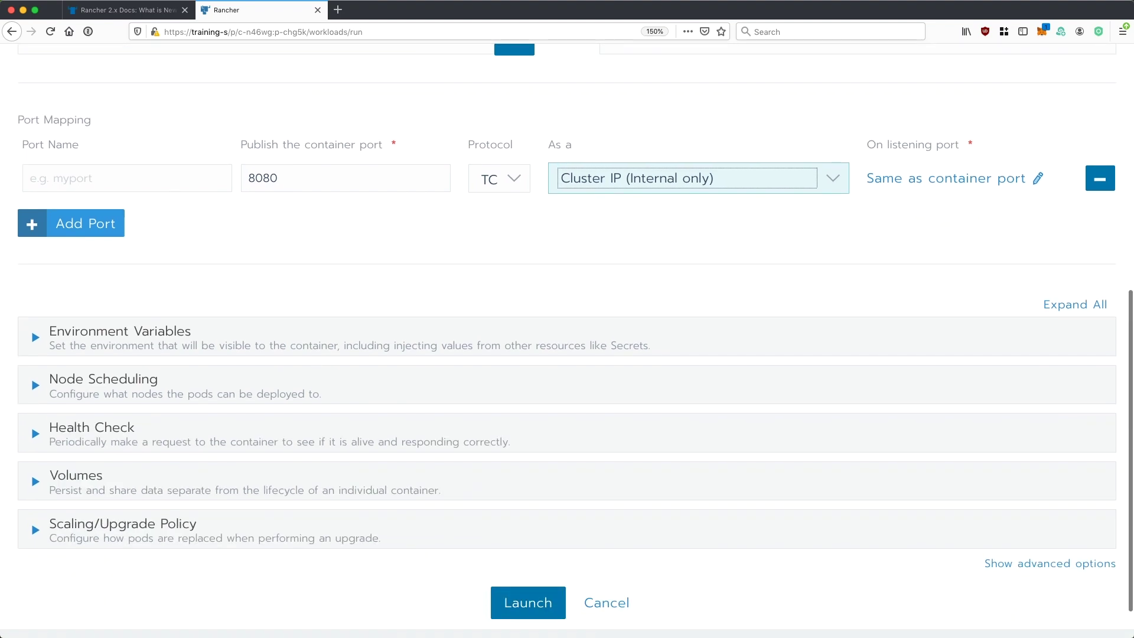
# - Add environment variable COW_COLOR with value yellow
pyautogui.press('Tab')
pyautogui.press('Return')
pyautogui.press('Tab')
pyautogui.press('Return')
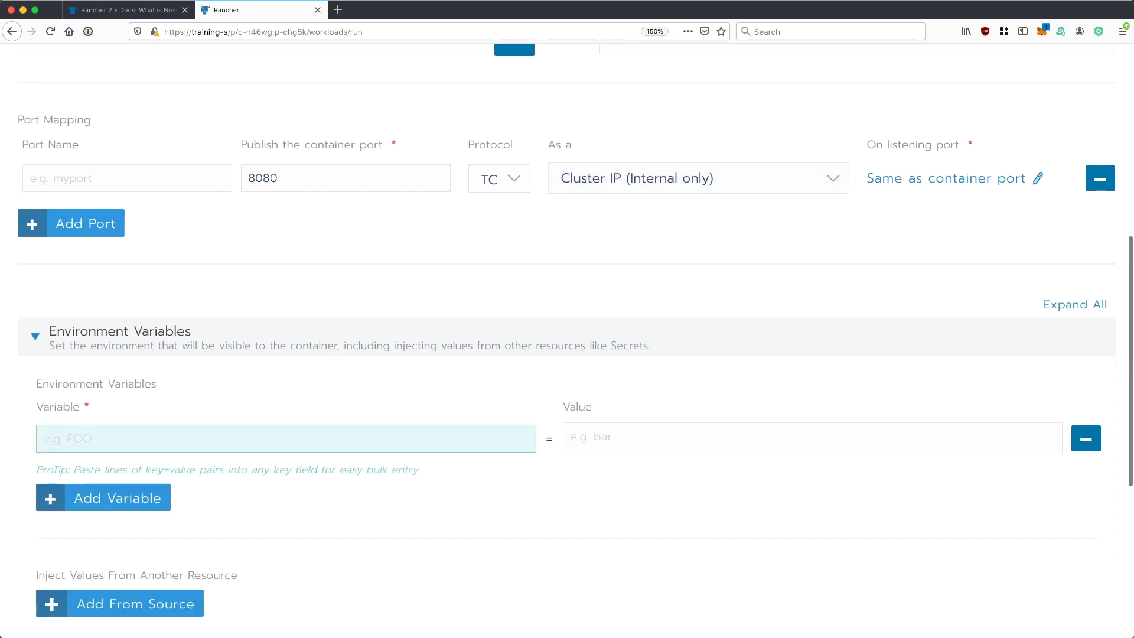
pyautogui.write('COW')
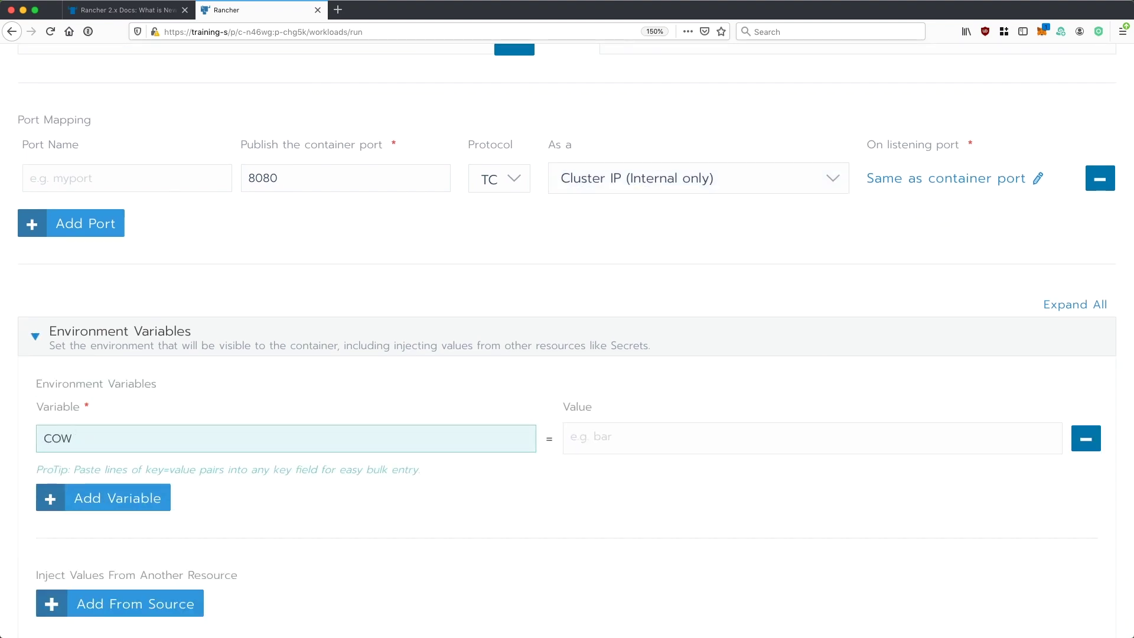
pyautogui.write('-COLOR')
pyautogui.press('Tab')
pyautogui.write('yellow')
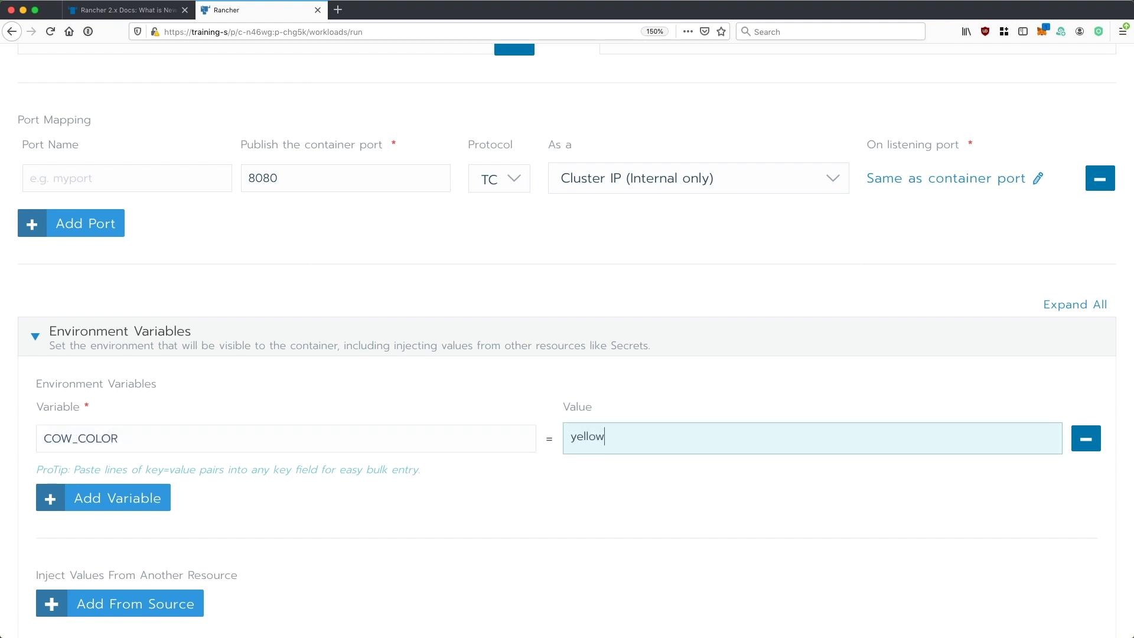
pyautogui.scroll(-5, 567, 340)
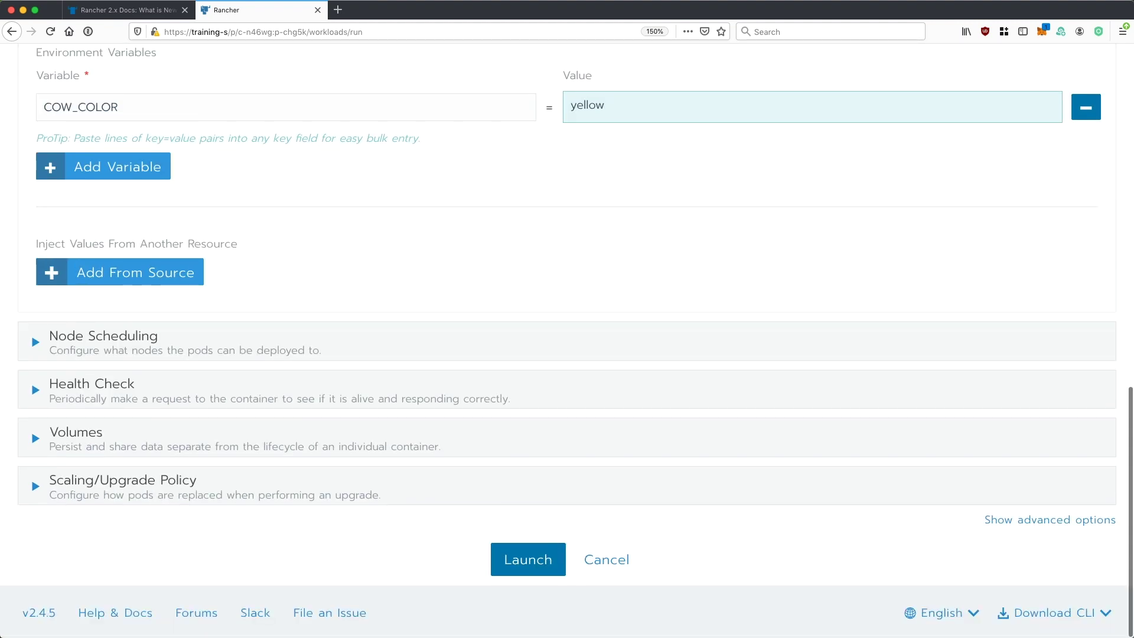
# - Configure an HTTP request readiness check on path / at container port 8080
pyautogui.click(92, 384)
pyautogui.scroll(-2, 567, 354)
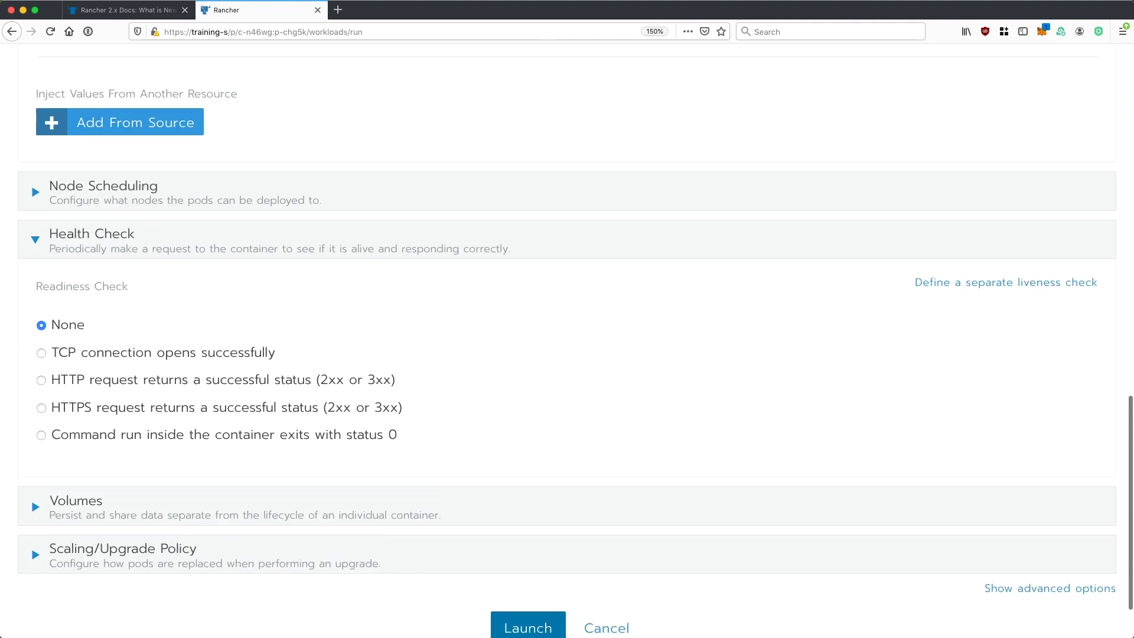
pyautogui.click(41, 379)
pyautogui.scroll(-2, 567, 342)
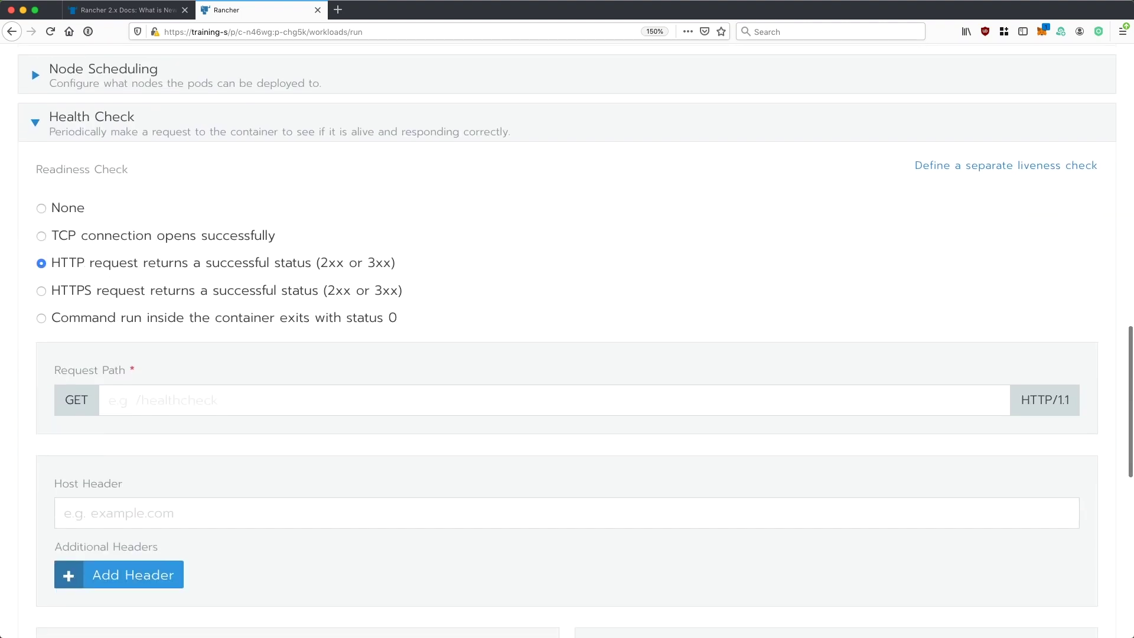
pyautogui.write('/')
pyautogui.scroll(-3, 567, 340)
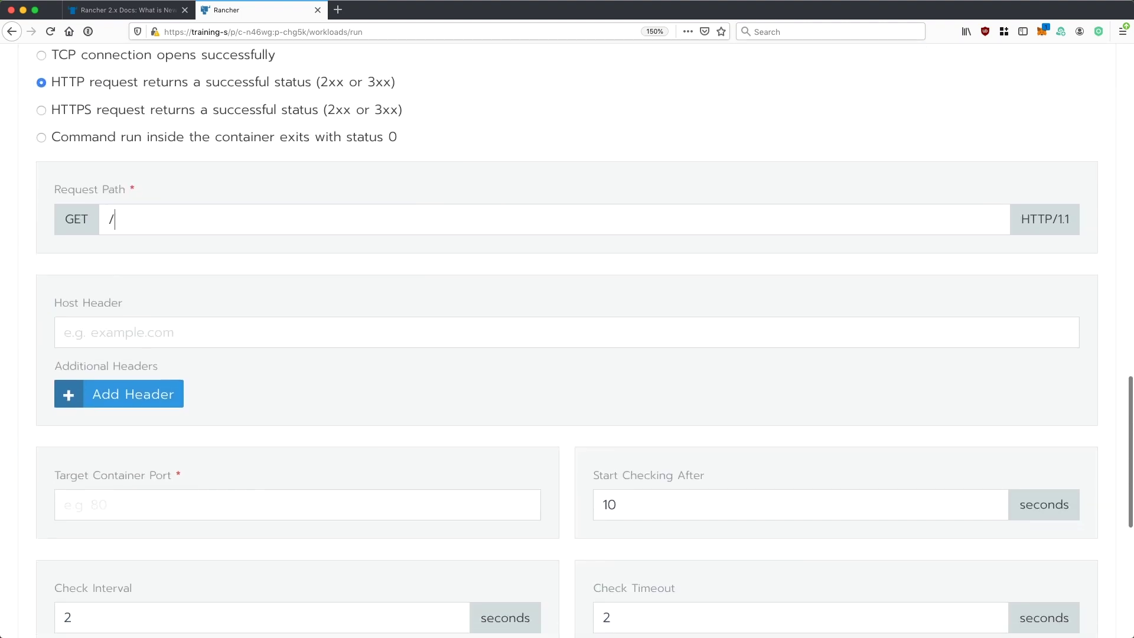
pyautogui.click(65, 462)
pyautogui.write('8080')
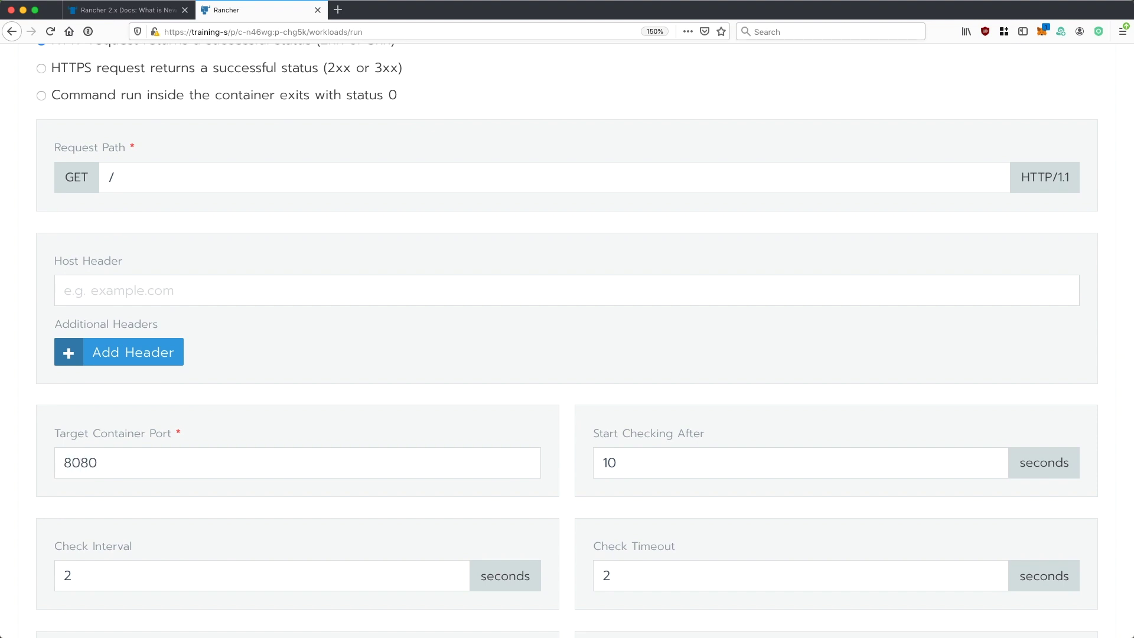
pyautogui.scroll(-3, 567, 340)
pyautogui.scroll(-2, 567, 340)
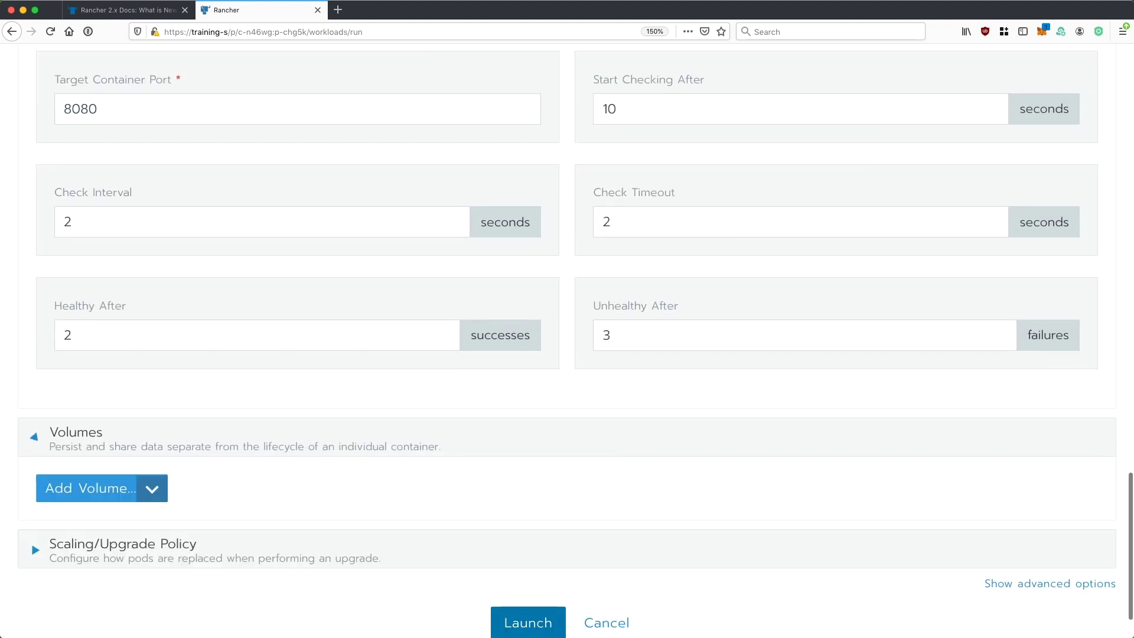
# - Preview the volume types and a value-from-resource row, then discard both without adding anything
pyautogui.click(152, 488)
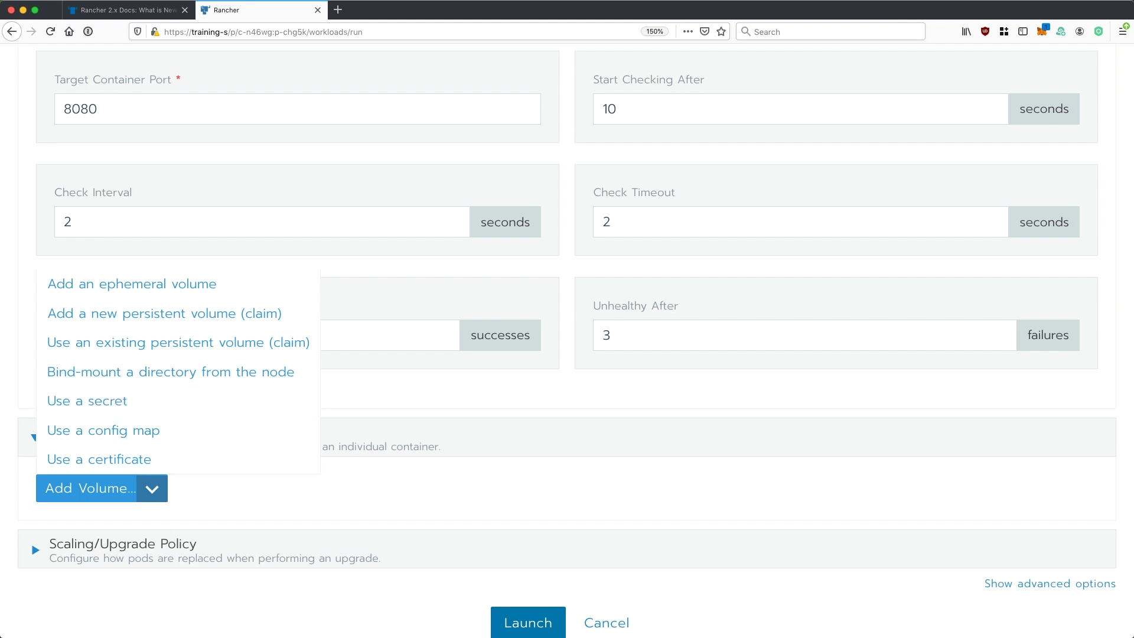
pyautogui.press('Escape')
pyautogui.scroll(12, 567, 318)
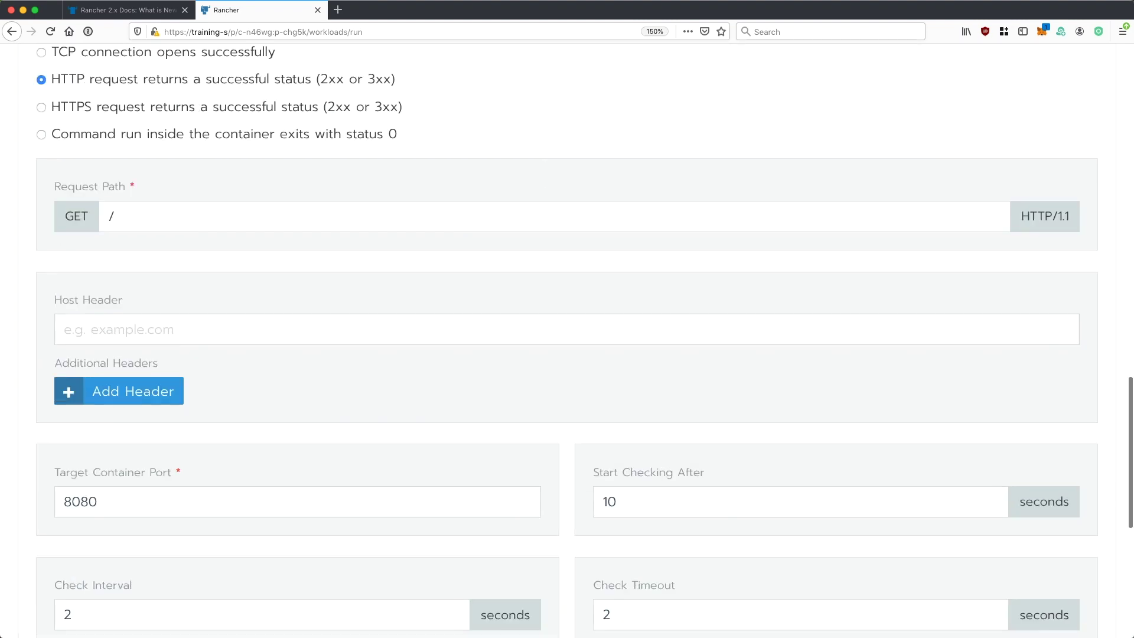
pyautogui.scroll(3, 567, 319)
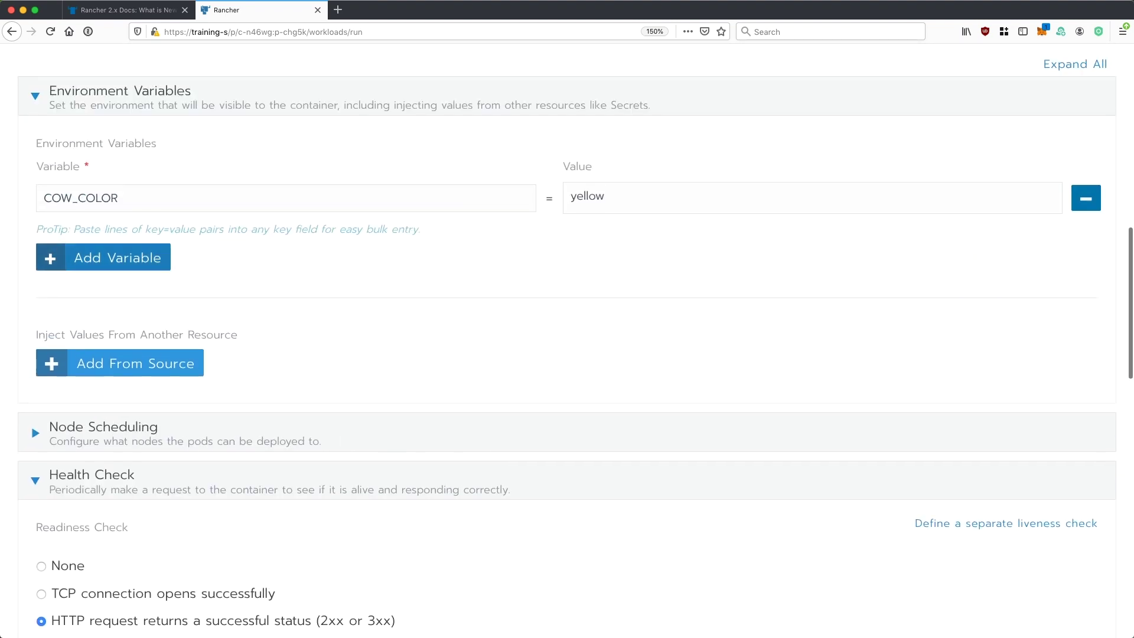
pyautogui.click(135, 363)
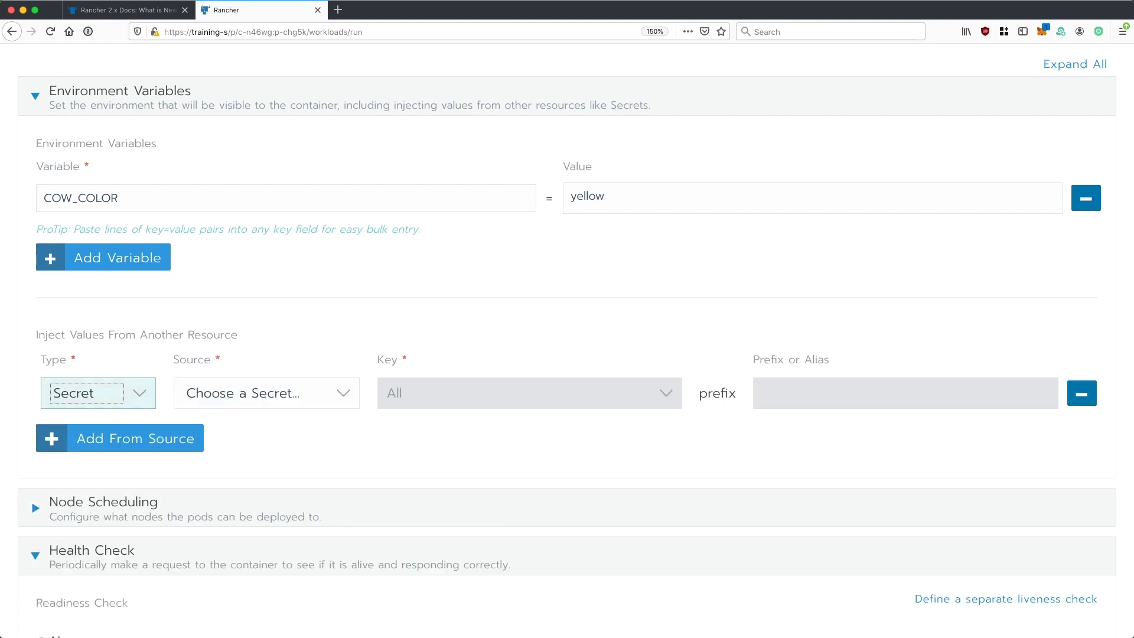
pyautogui.click(1081, 392)
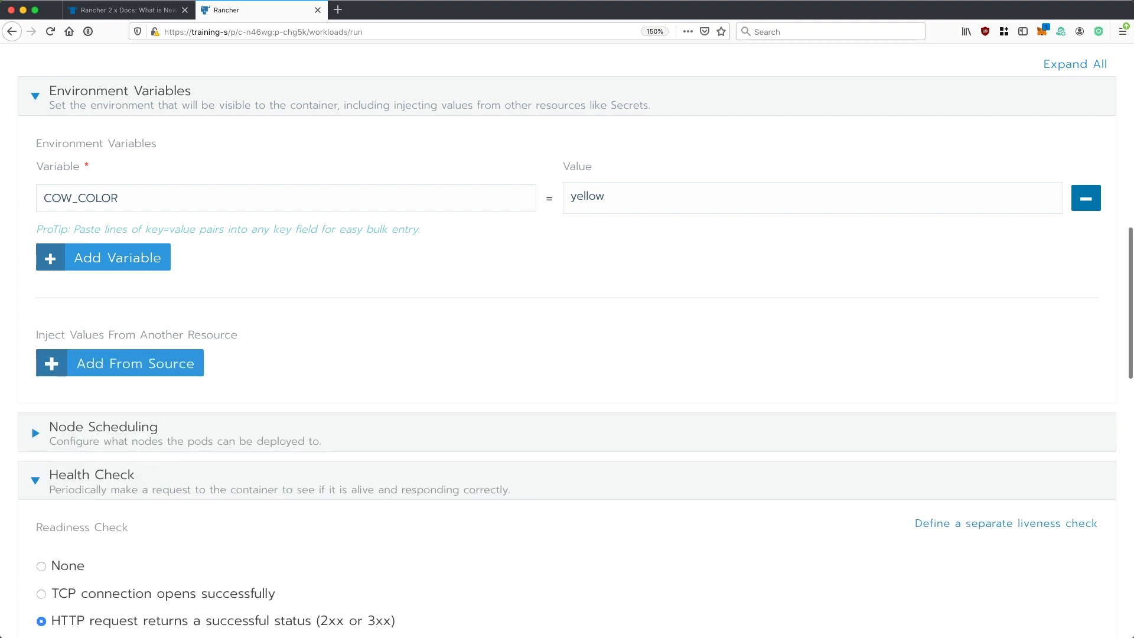
# - Reveal the advanced workload options and briefly expand, then collapse, the security and host settings
pyautogui.scroll(-5, 567, 342)
pyautogui.scroll(-5, 567, 343)
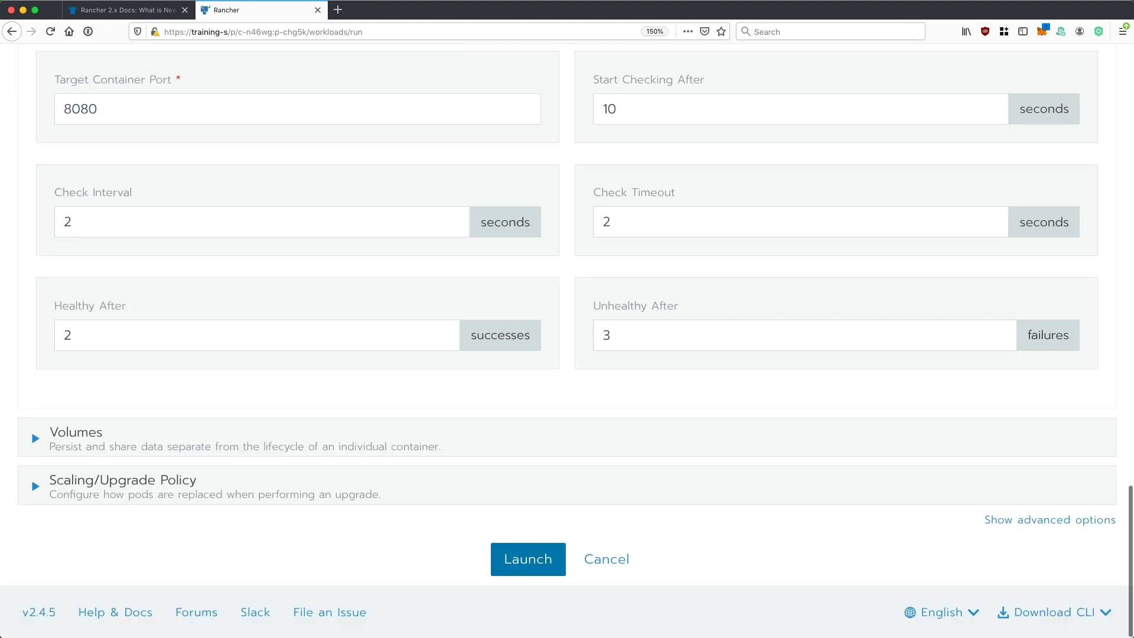
pyautogui.click(1049, 520)
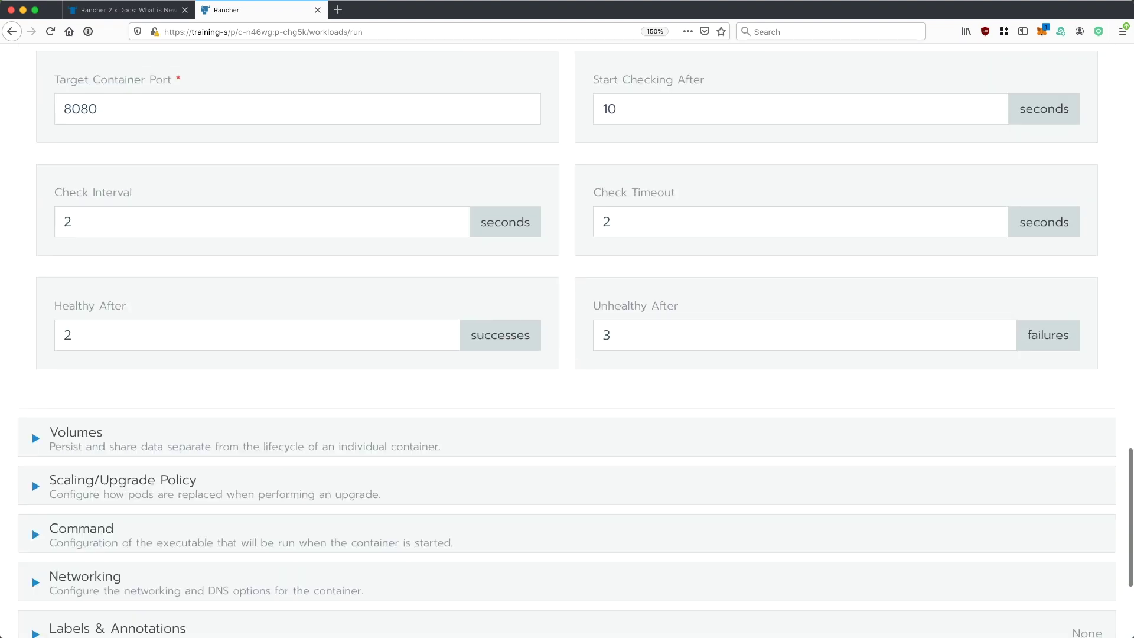
pyautogui.scroll(-3, 567, 342)
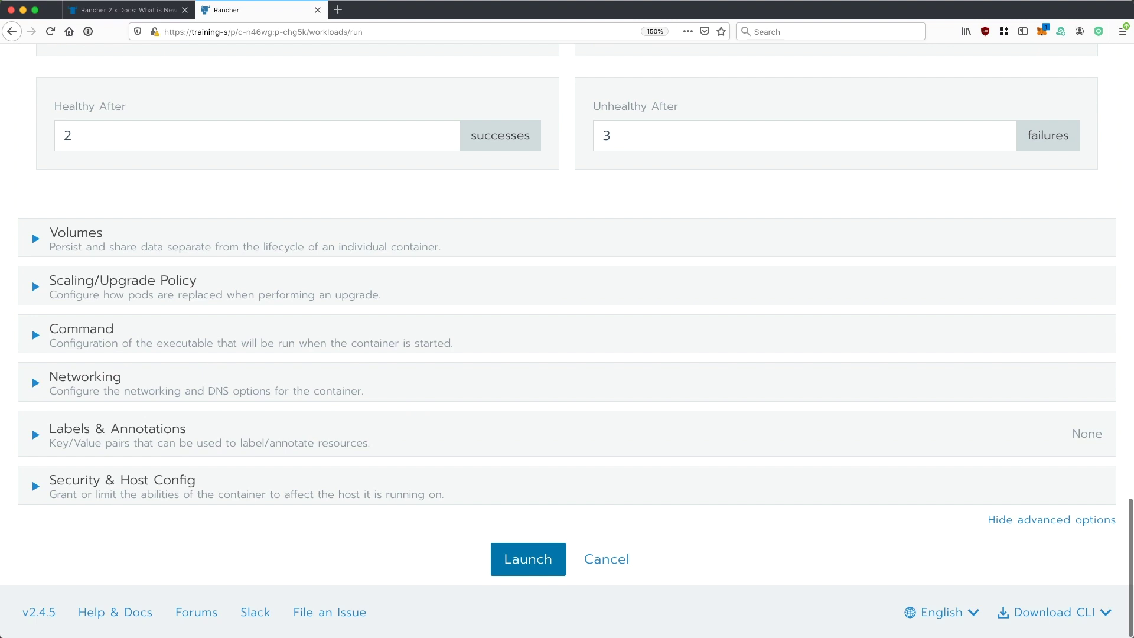
pyautogui.click(122, 480)
pyautogui.scroll(-4, 567, 342)
pyautogui.scroll(2, 567, 342)
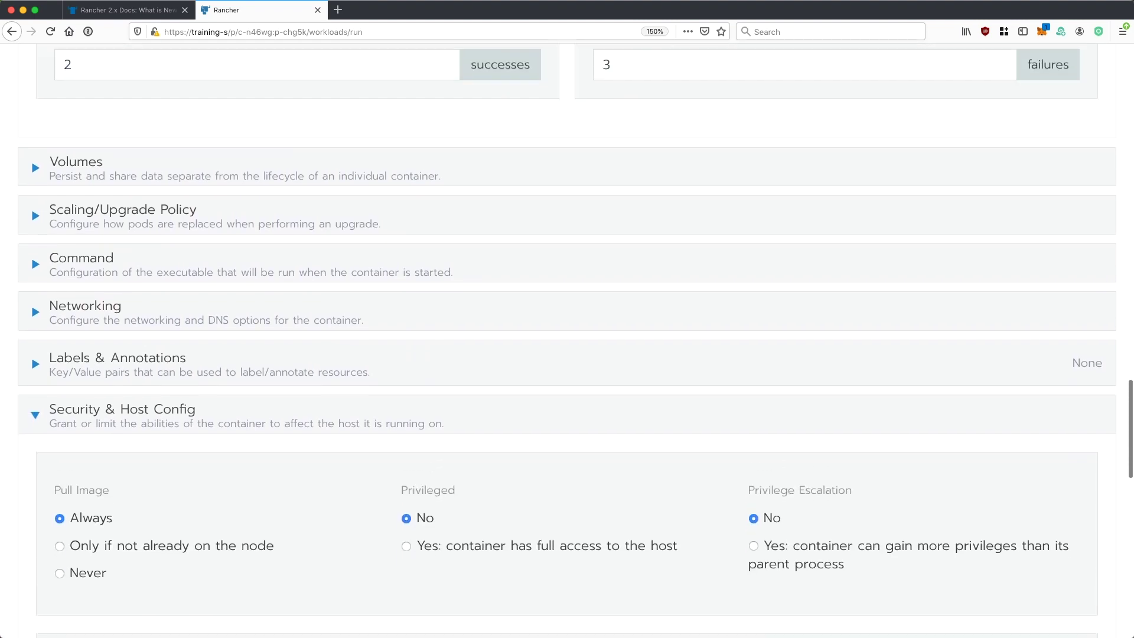
pyautogui.click(121, 411)
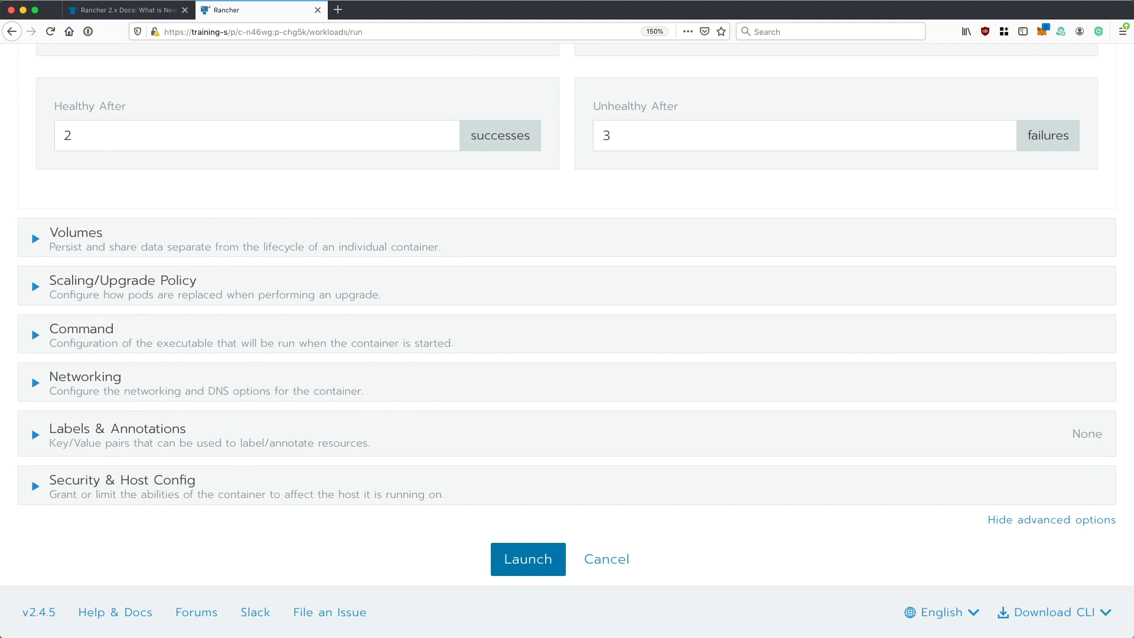
# - Launch the demo deployment of monachus/rancher-demo with 3 pods in adrian on port 8080
pyautogui.scroll(15, 566, 340)
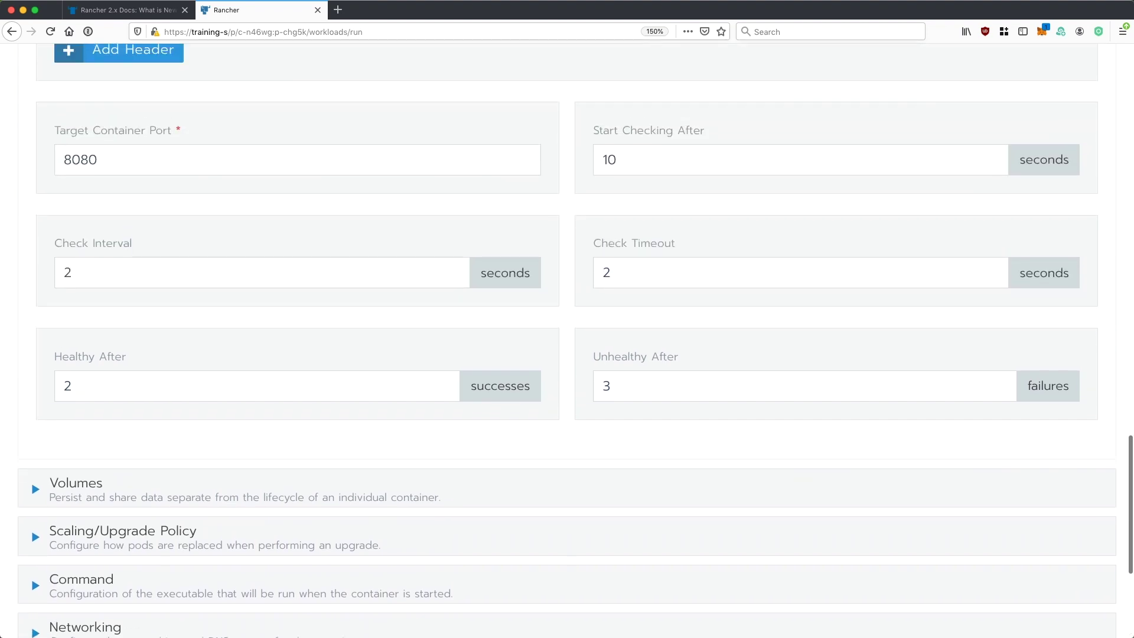
pyautogui.scroll(1, 567, 340)
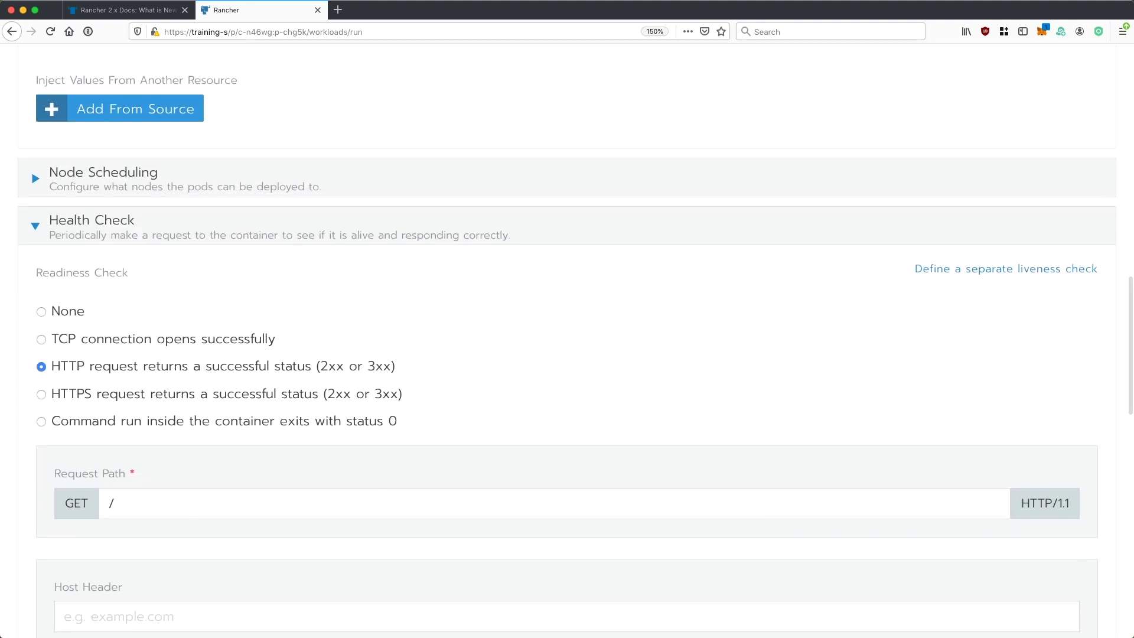
pyautogui.scroll(20, 567, 340)
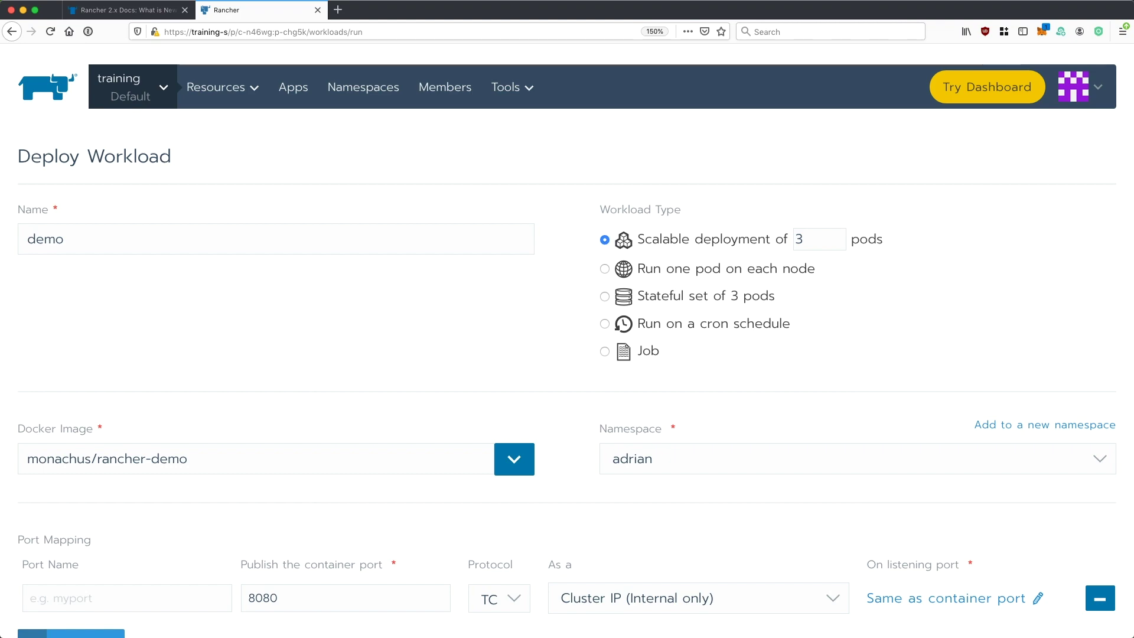
pyautogui.scroll(-20, 566, 340)
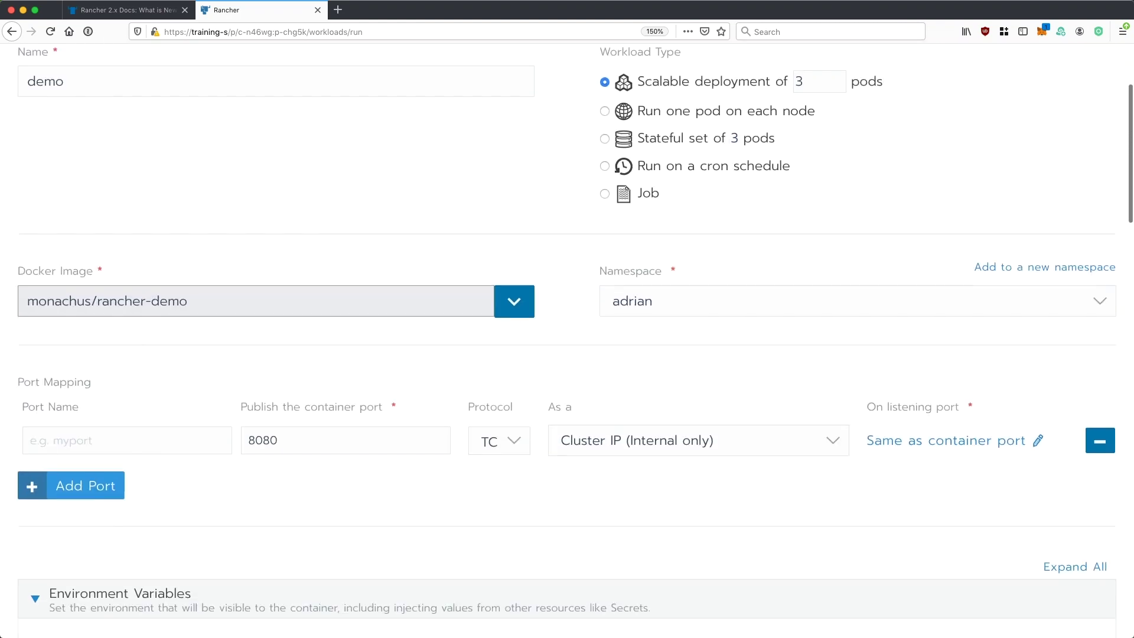
pyautogui.scroll(-10, 566, 340)
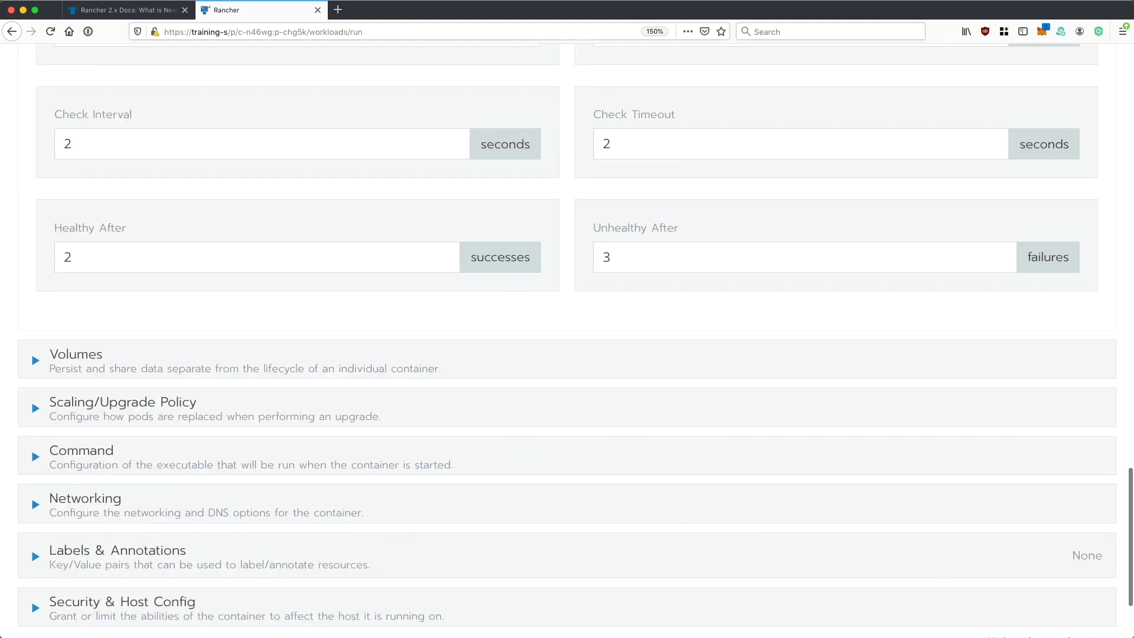
pyautogui.click(528, 559)
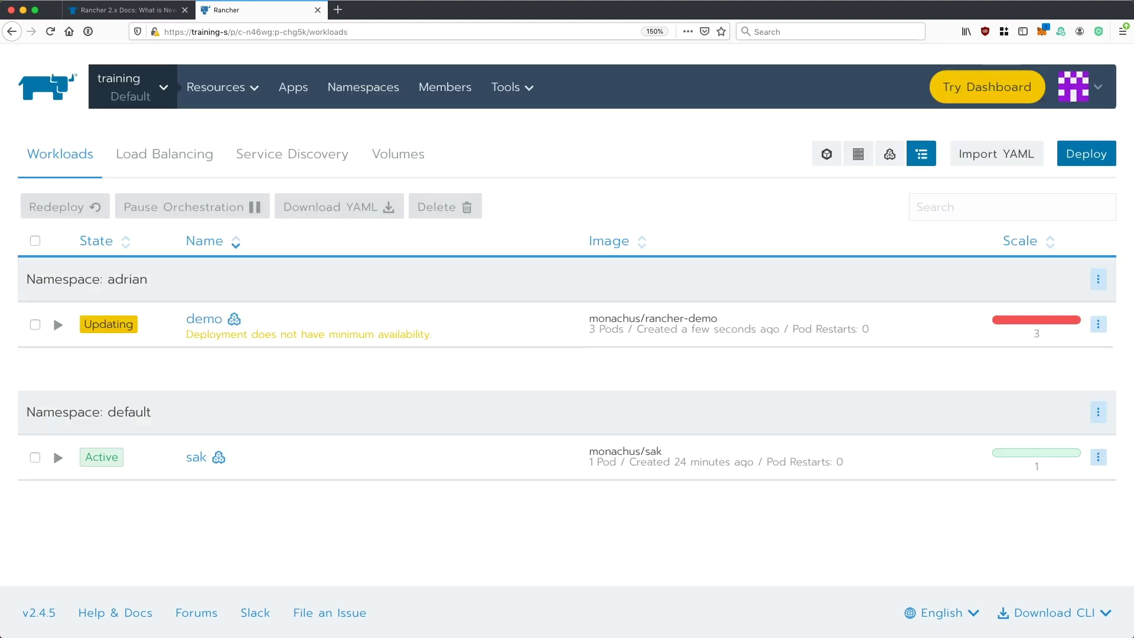
# - Review the demo service record (Cluster IP 10.43.115.41), then view the empty ingress list
pyautogui.click(291, 153)
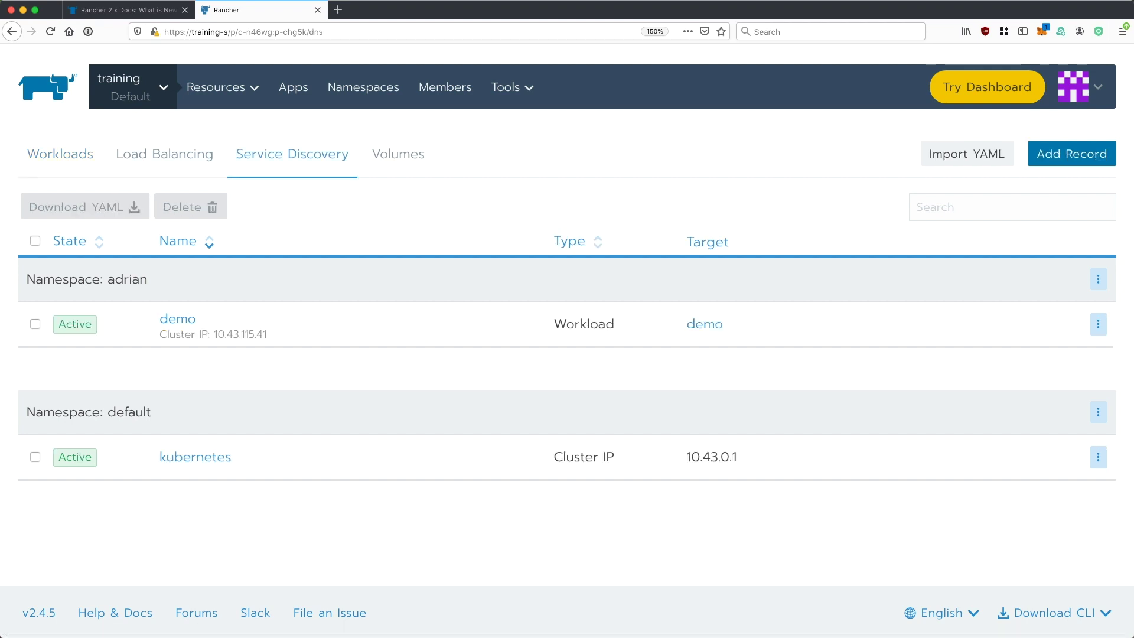
pyautogui.doubleClick(177, 319)
pyautogui.click(35, 324)
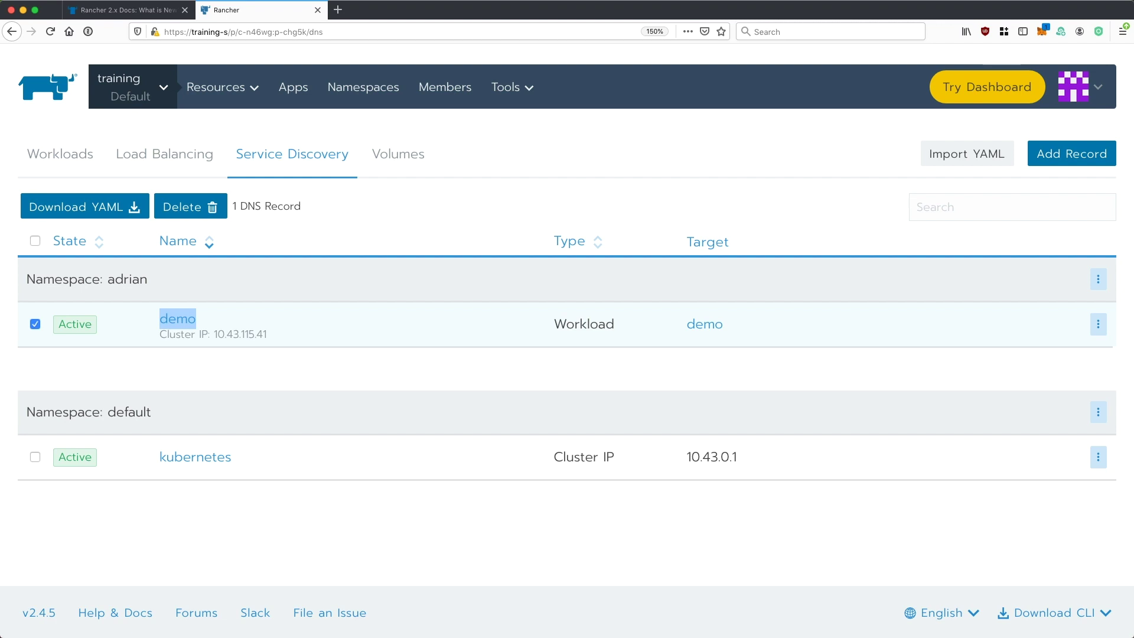
pyautogui.click(164, 154)
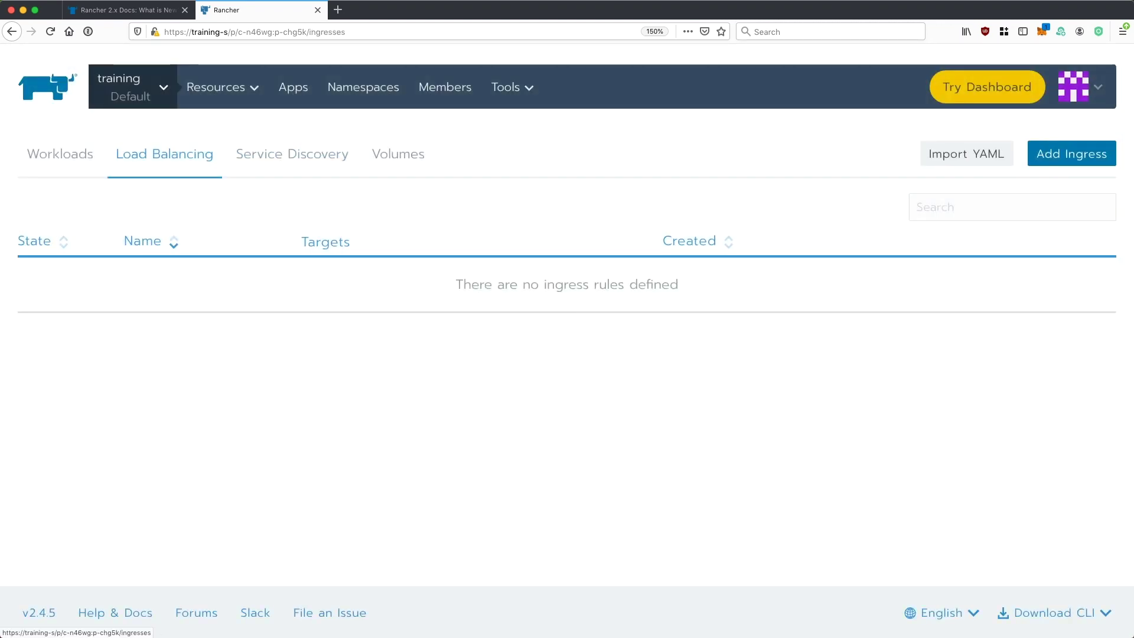
# - Start a new ingress named demo in namespace adrian with hostname training-a.cl.monach.us
pyautogui.click(1071, 153)
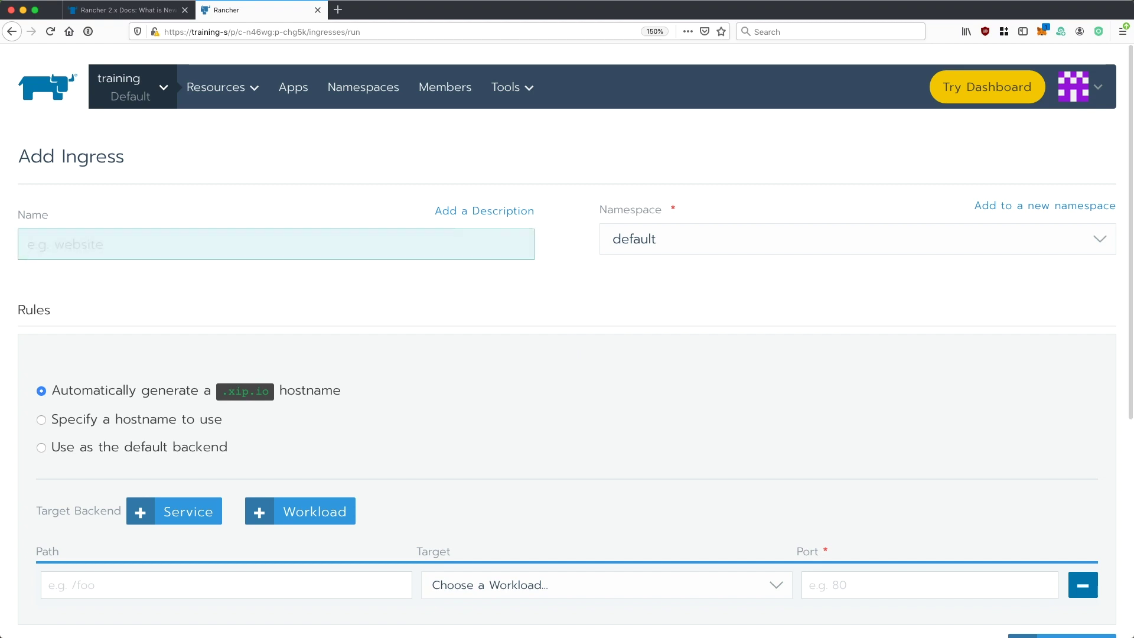
pyautogui.write('demo')
pyautogui.press('Tab')
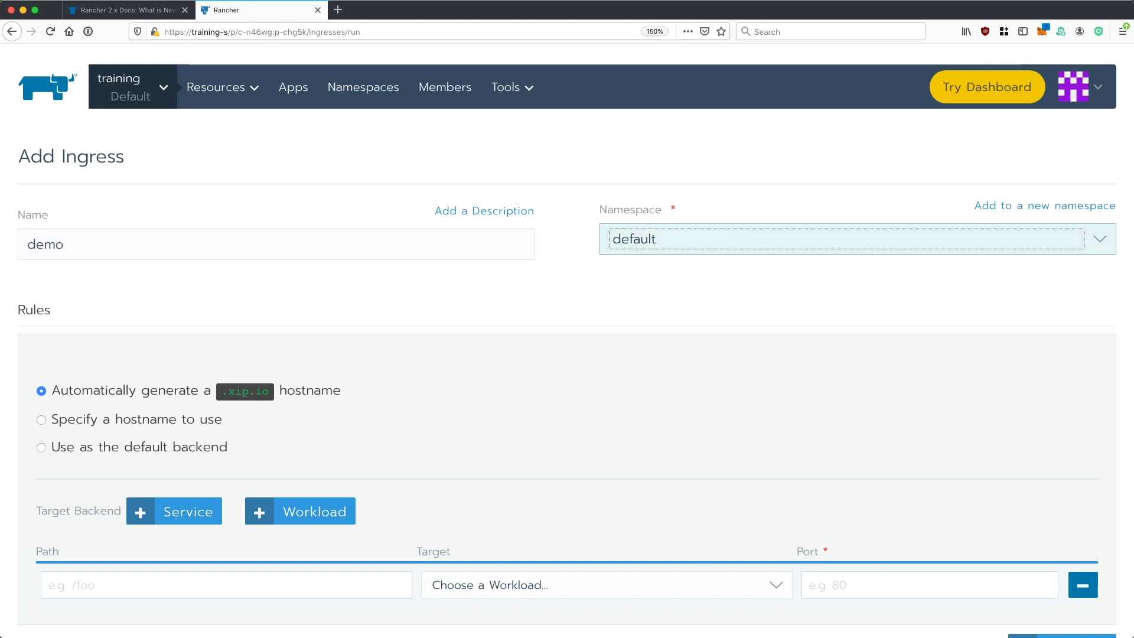
pyautogui.press('a')
pyautogui.scroll(-3, 567, 322)
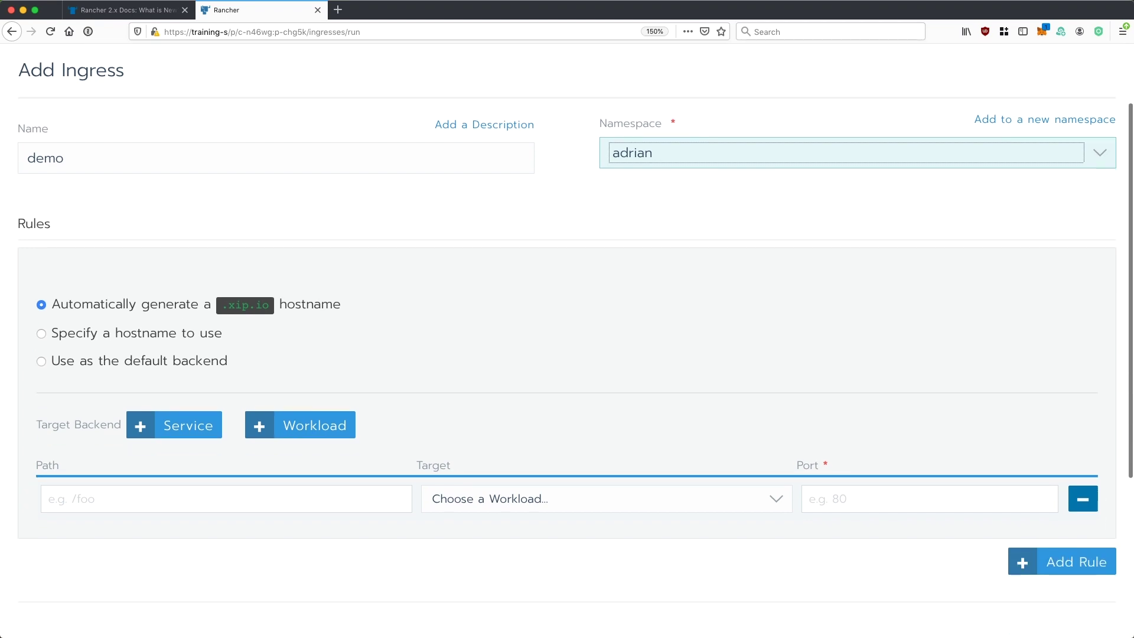
pyautogui.click(41, 333)
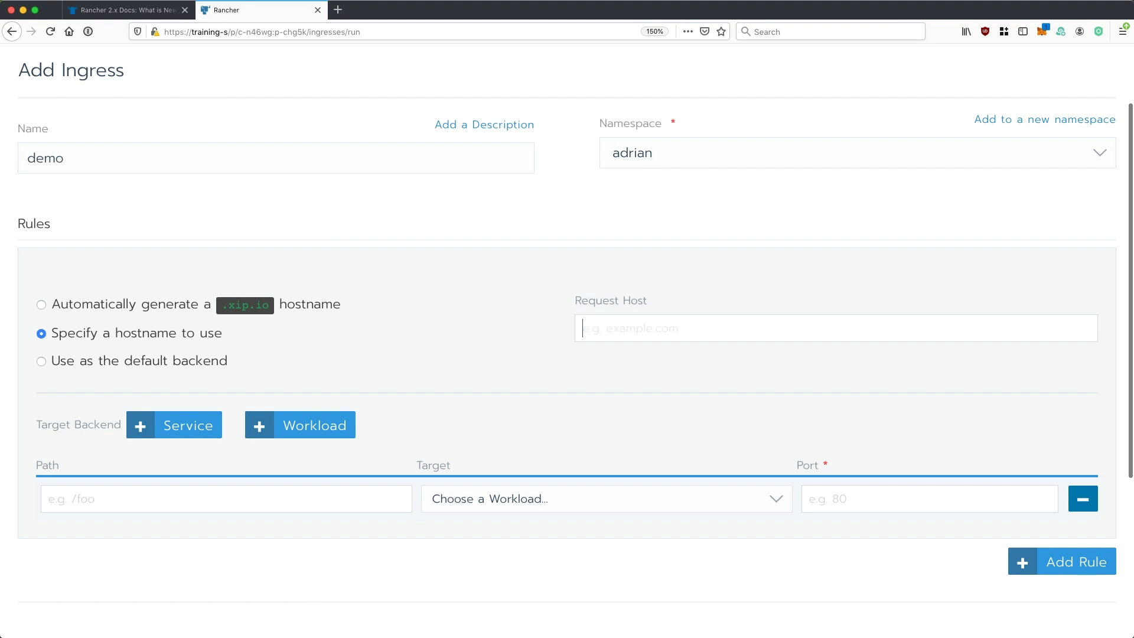
pyautogui.write('training-a.cl.monach.us')
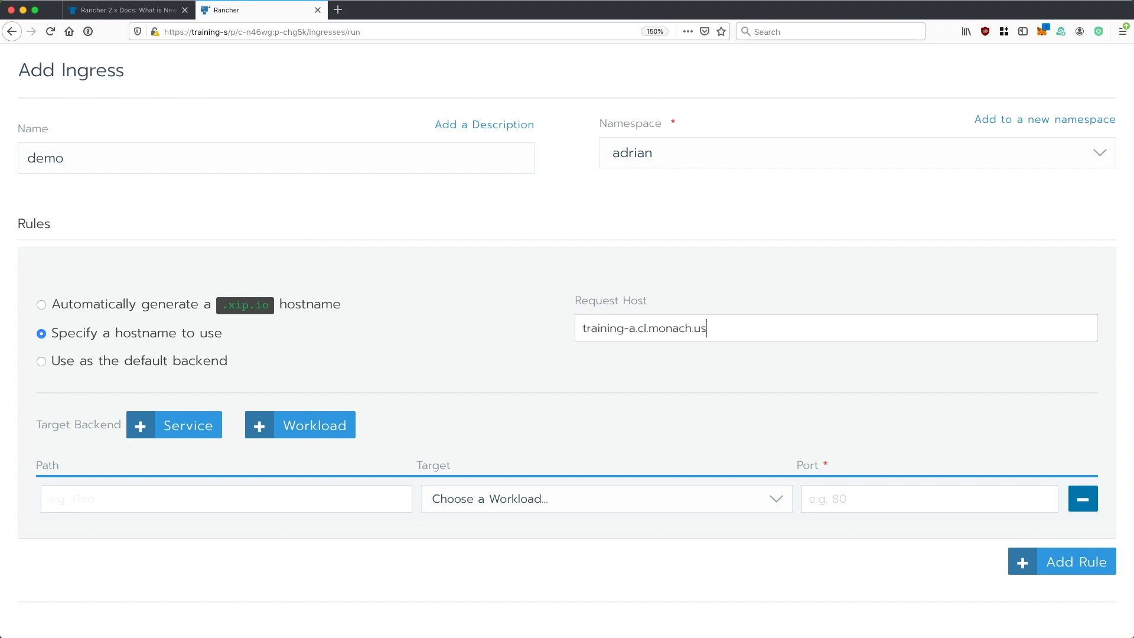
# - Replace the workload rule with path / targeting the demo service on port 8080, and save
pyautogui.click(1082, 499)
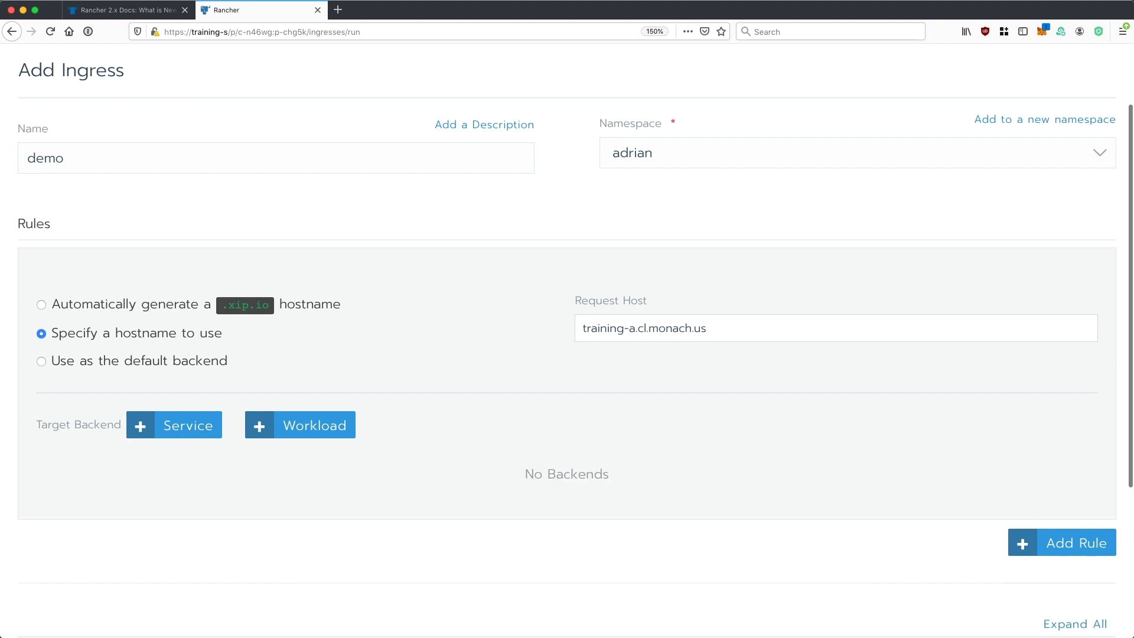
pyautogui.click(174, 424)
pyautogui.write('/')
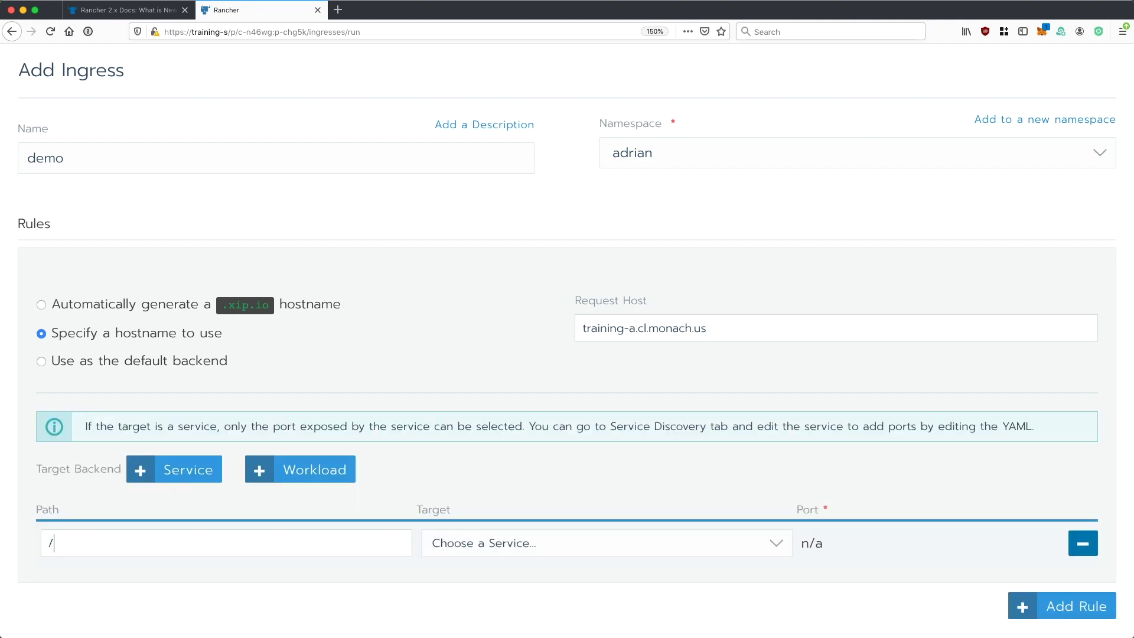
pyautogui.press('Tab')
pyautogui.press('Down')
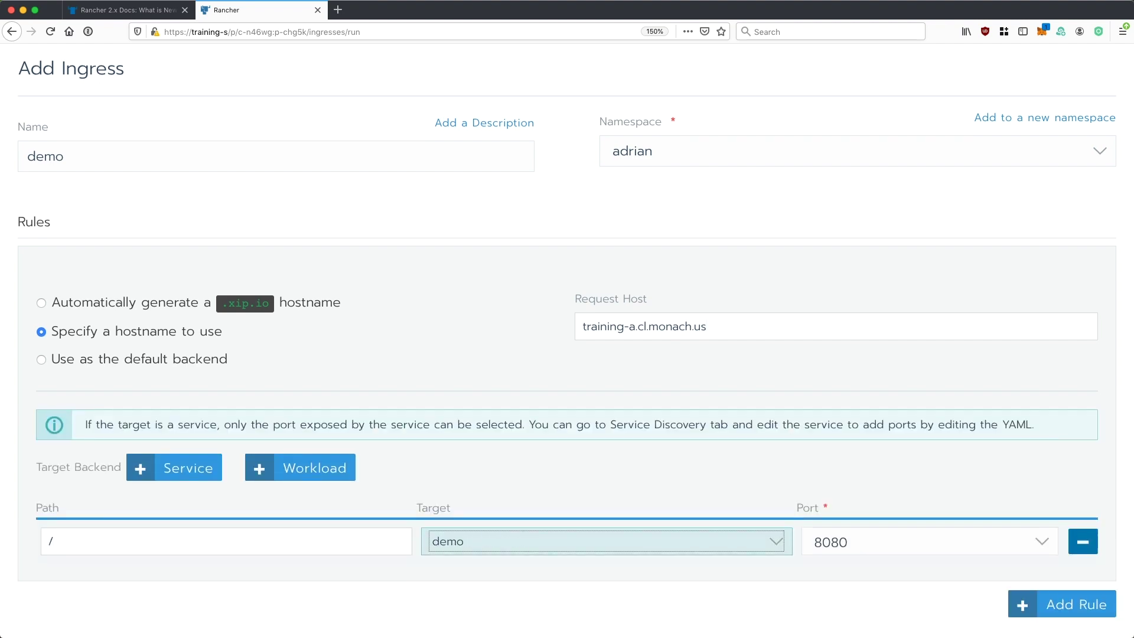
pyautogui.scroll(-3, 567, 341)
pyautogui.scroll(-5, 567, 340)
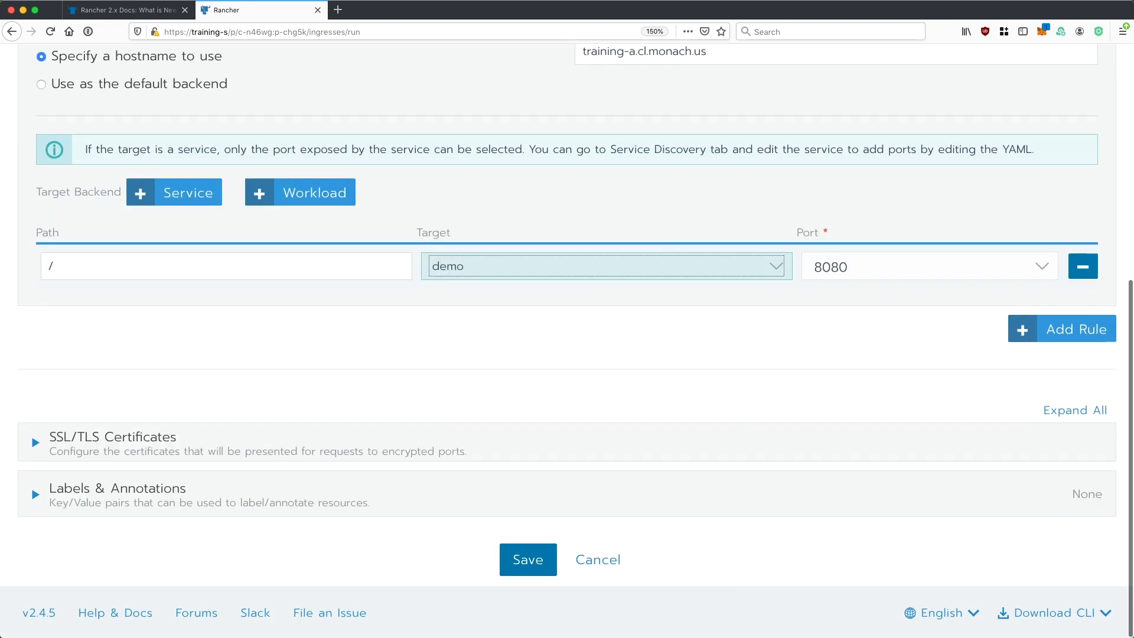
pyautogui.press('Return')
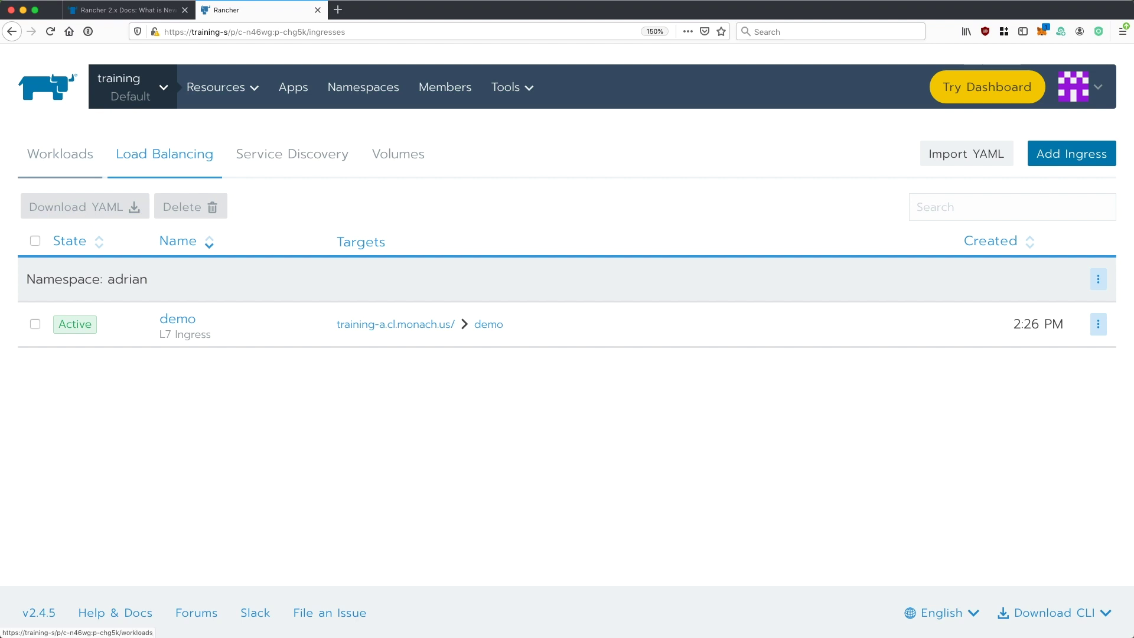
# - Expand the demo workload in the Workloads list to show its pods
pyautogui.click(61, 154)
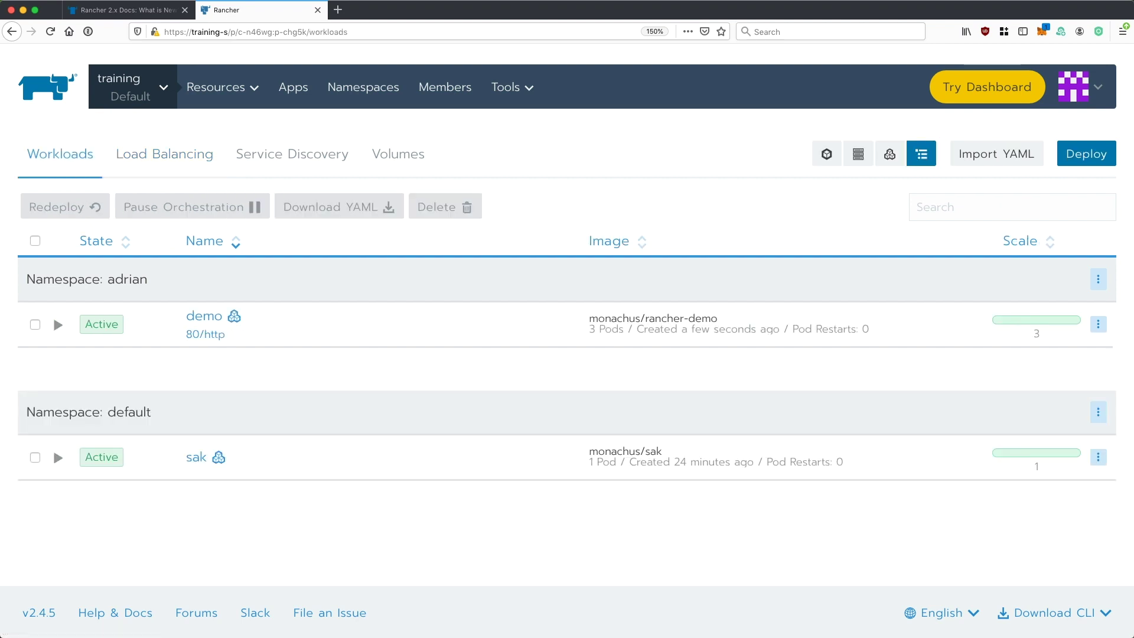
pyautogui.click(52, 314)
pyautogui.click(58, 324)
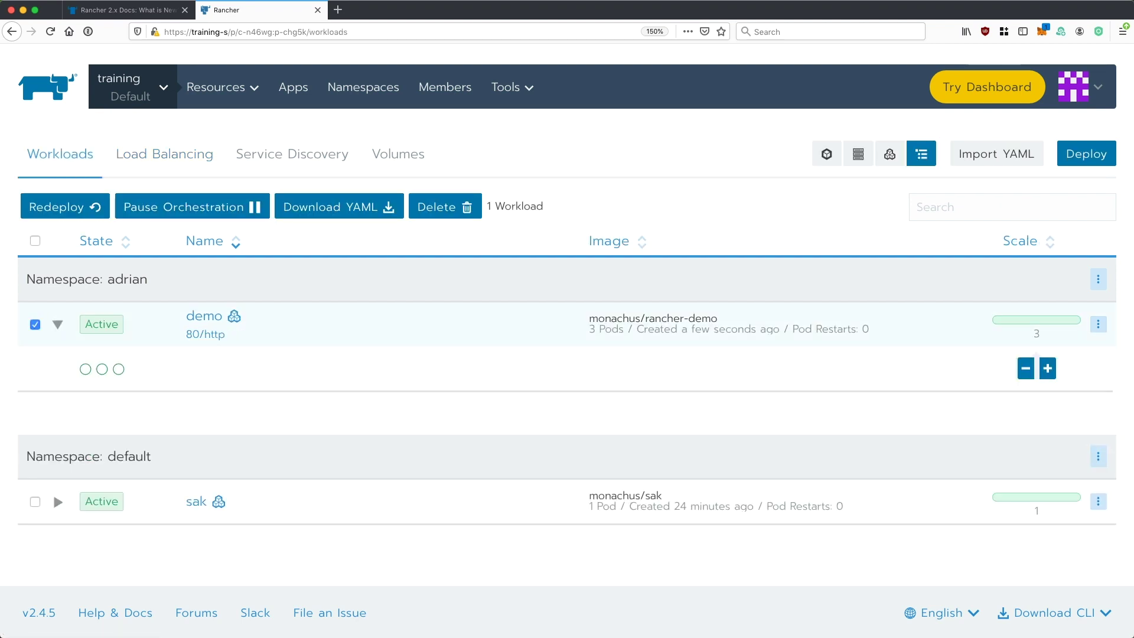
# - Load training-a.cl.monach.us in a new browser tab to view the demo app, then return to Rancher
pyautogui.press('super+t')
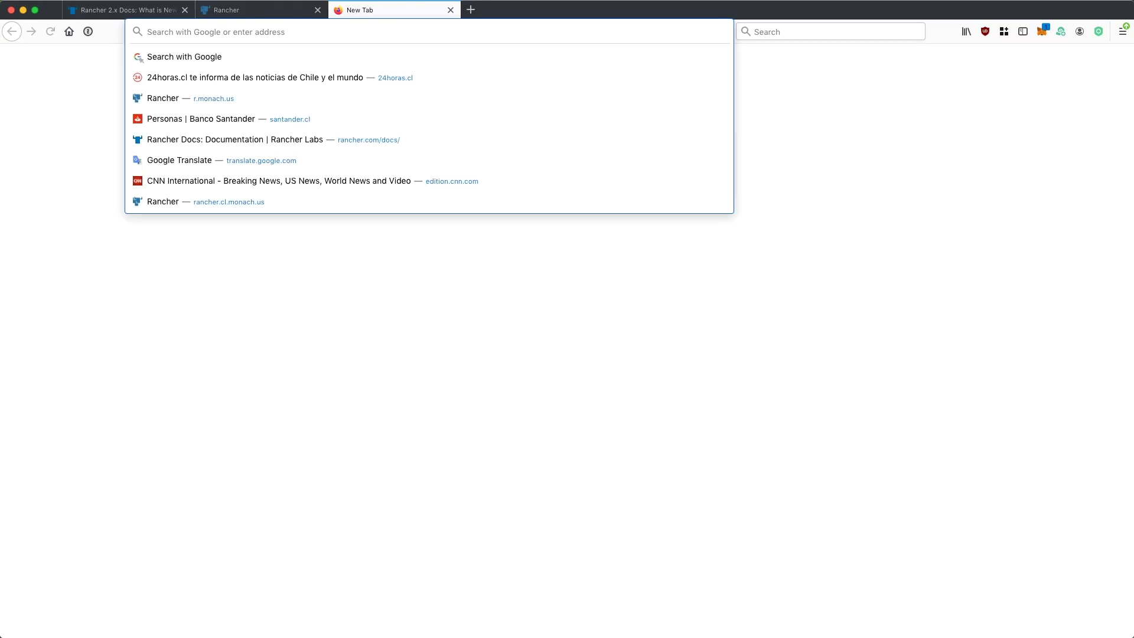
pyautogui.write('training-a.cl.monach.us/')
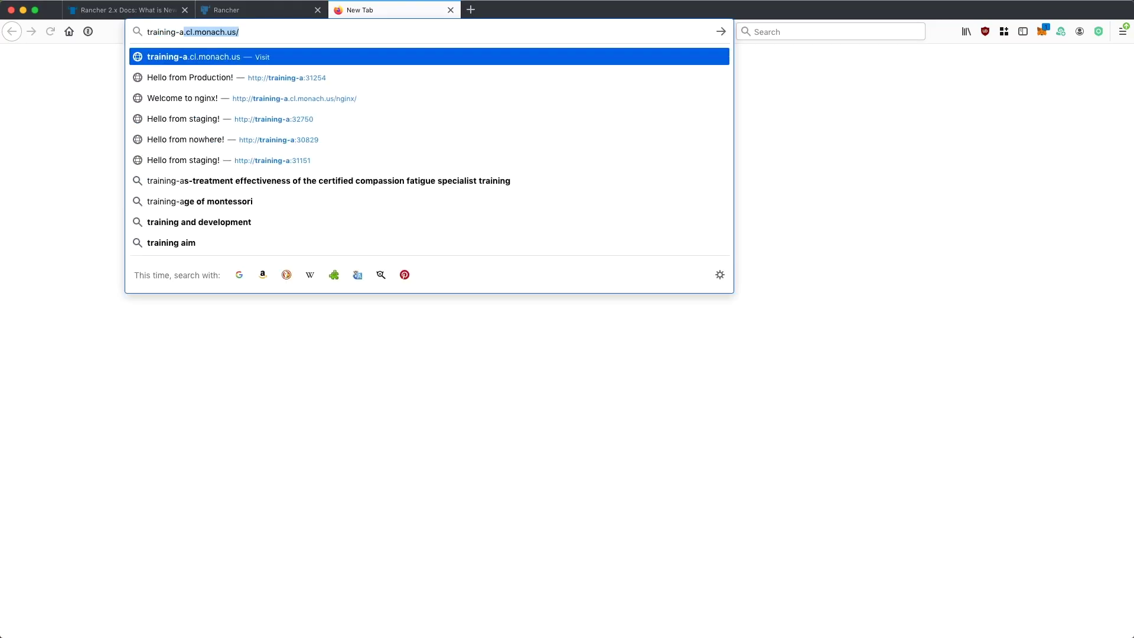
pyautogui.press('Return')
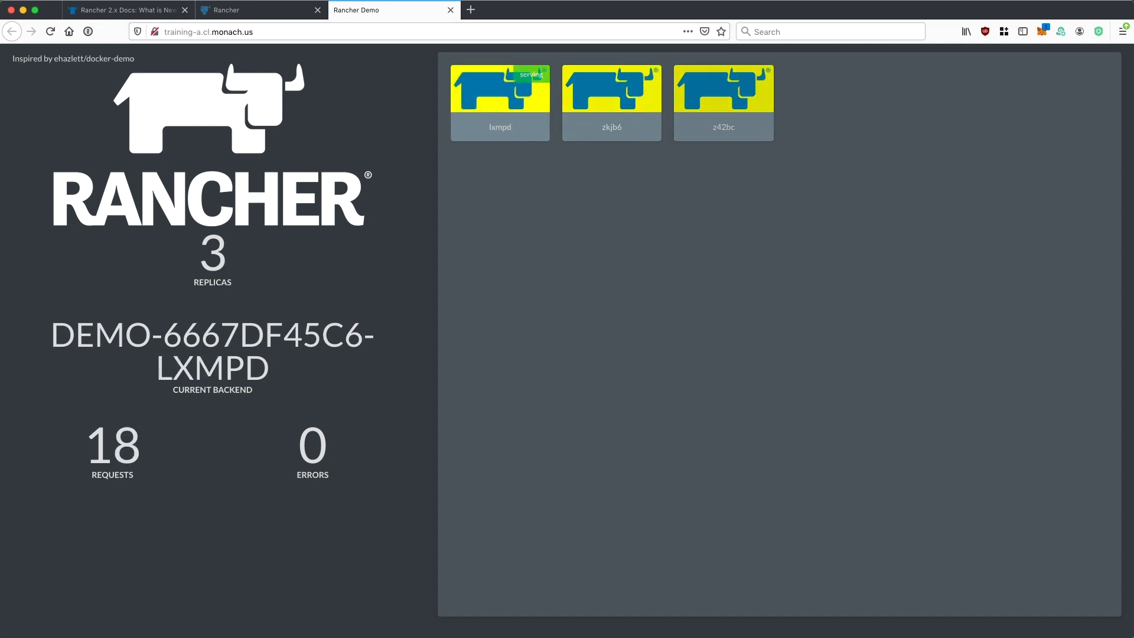
pyautogui.hotkey('ctrl', 'shift', 'Tab')
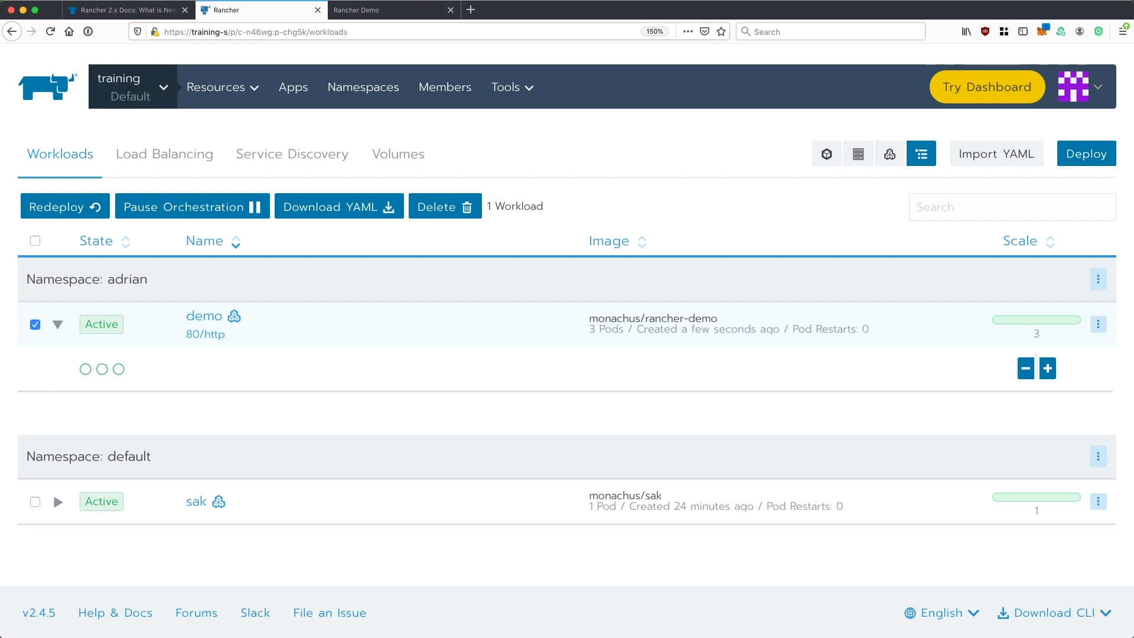
pyautogui.click(1098, 324)
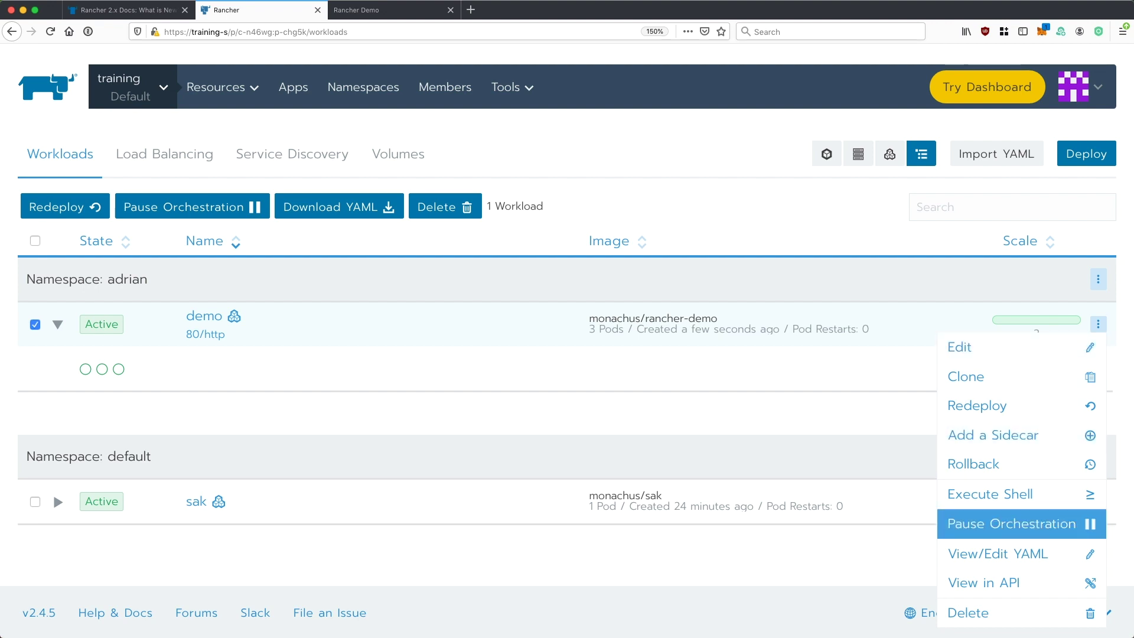
pyautogui.click(1013, 554)
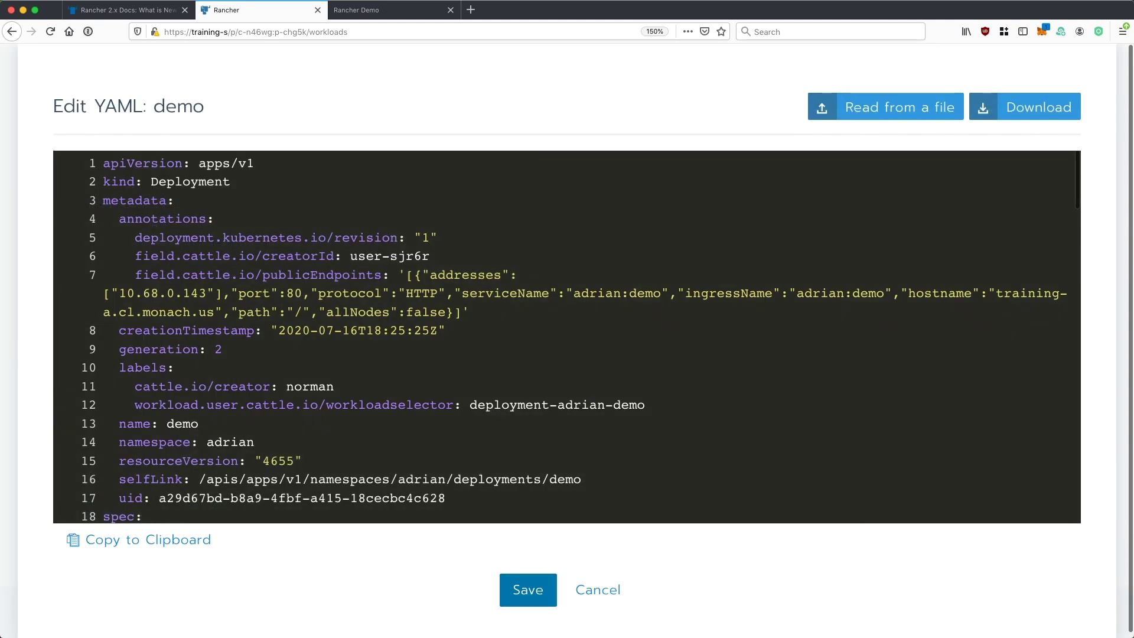
pyautogui.scroll(-6, 567, 337)
pyautogui.scroll(-2, 567, 337)
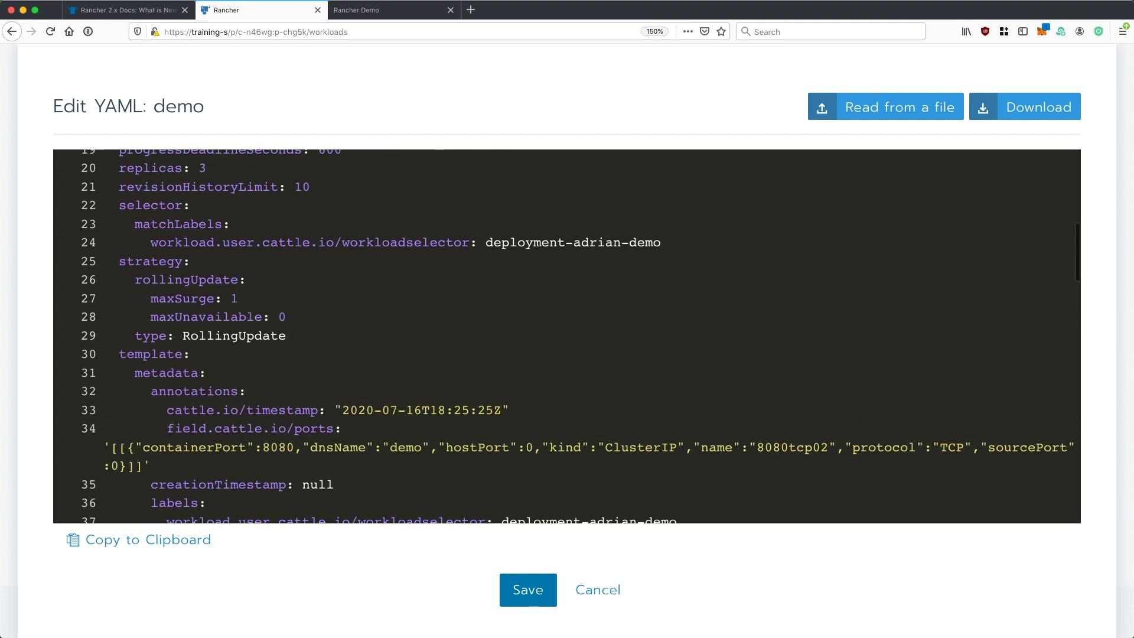
pyautogui.scroll(3, 567, 336)
pyautogui.hotkey('shift', 'End')
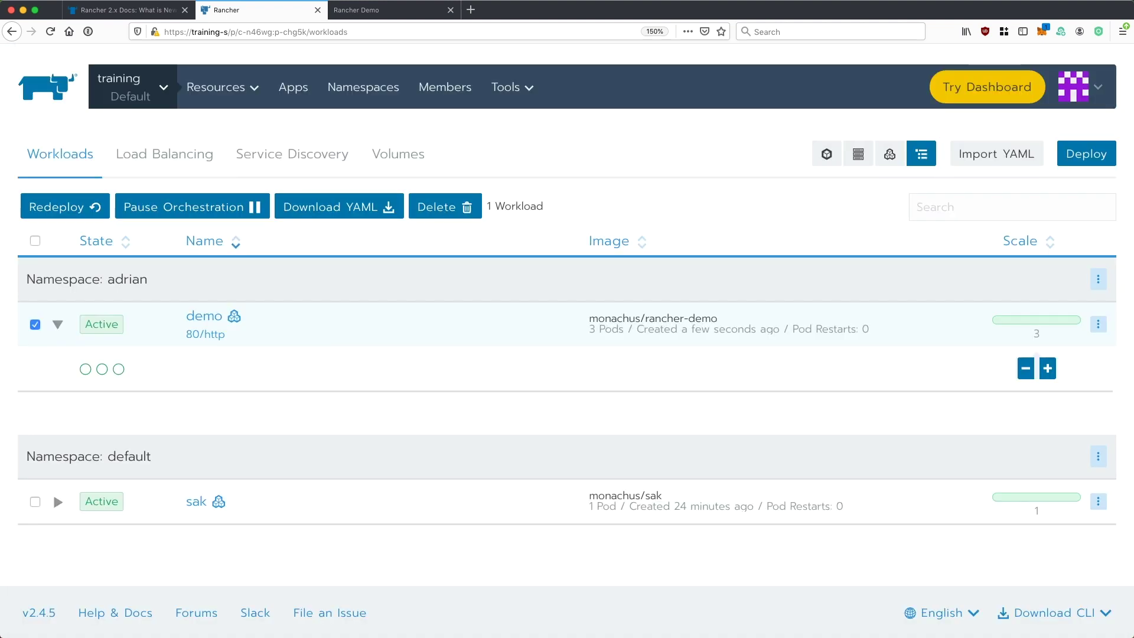
# - Edit the demo workload's COW_COLOR from yellow to pink, save, and watch the Rancher Demo tab
pyautogui.click(1098, 323)
pyautogui.click(960, 346)
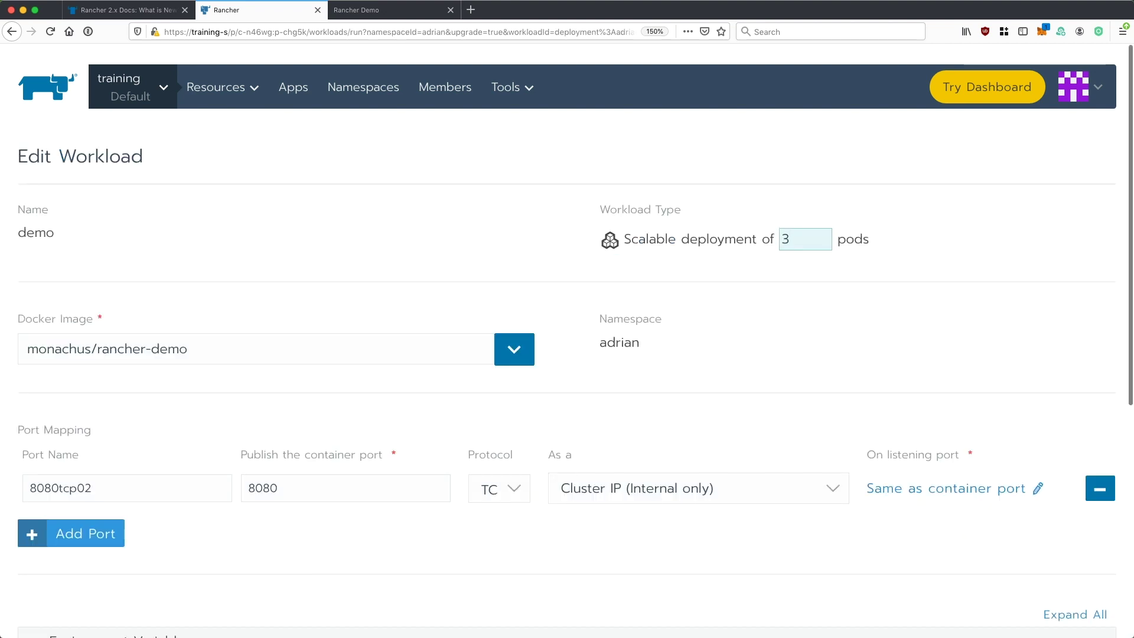
pyautogui.scroll(-5, 566, 341)
pyautogui.click(35, 314)
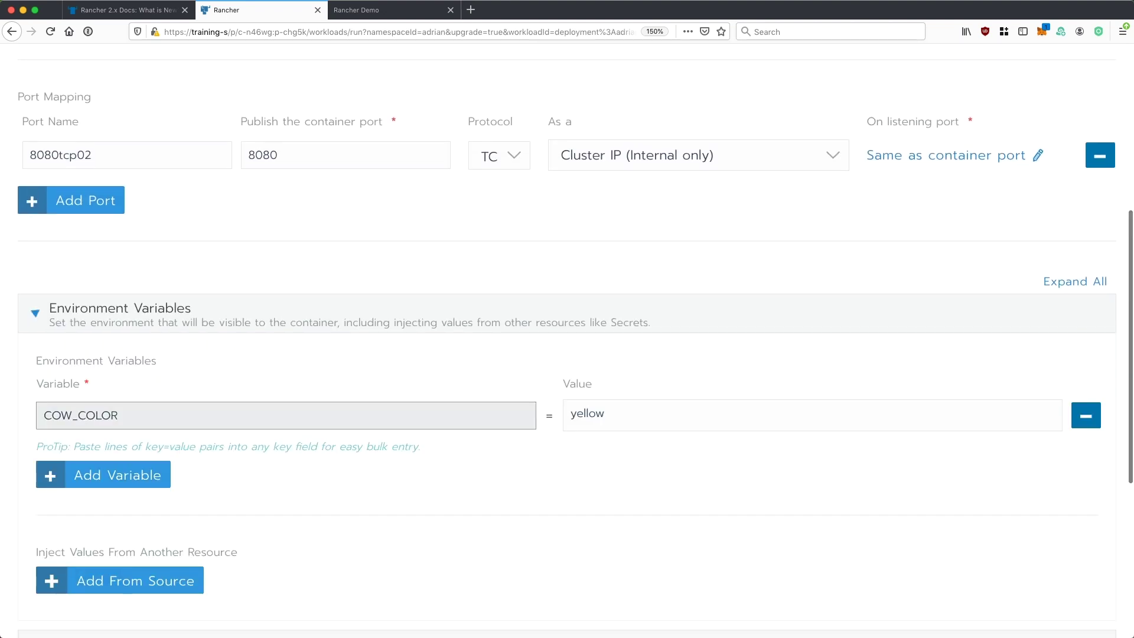
pyautogui.click(649, 415)
pyautogui.doubleClick(585, 415)
pyautogui.write('pink')
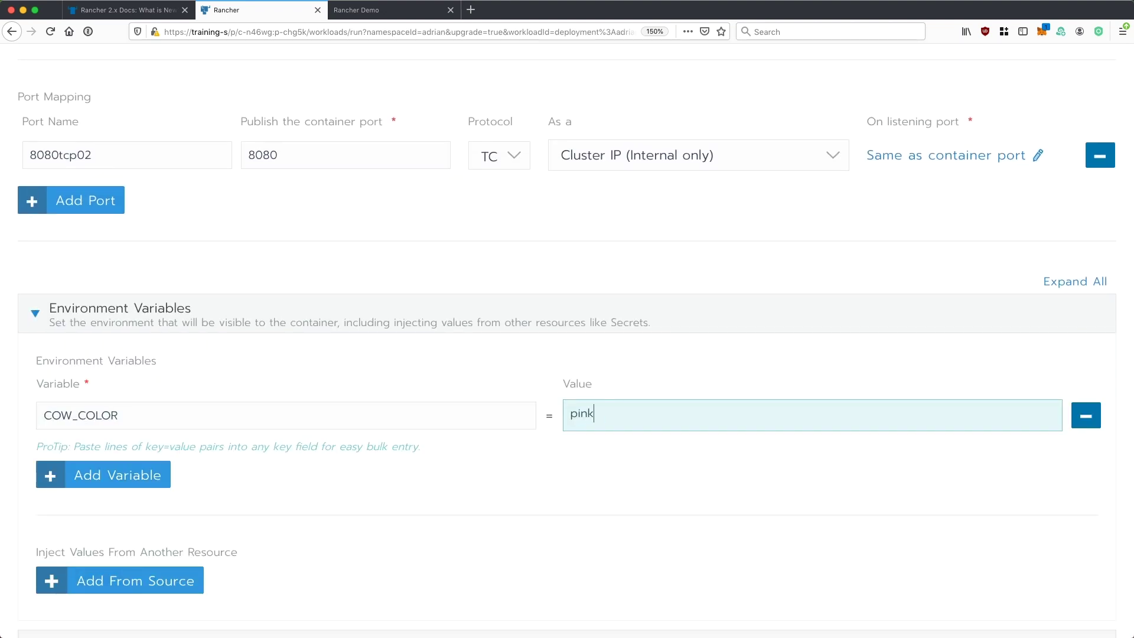
pyautogui.scroll(-5, 567, 340)
pyautogui.click(526, 559)
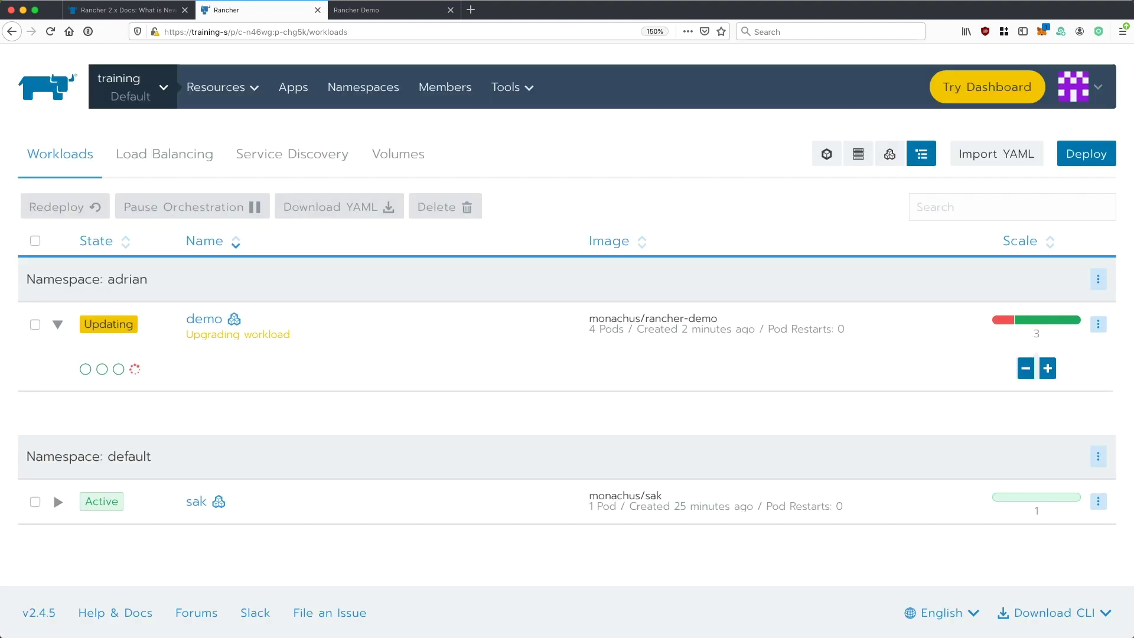
pyautogui.hotkey('ctrl', 'Tab')
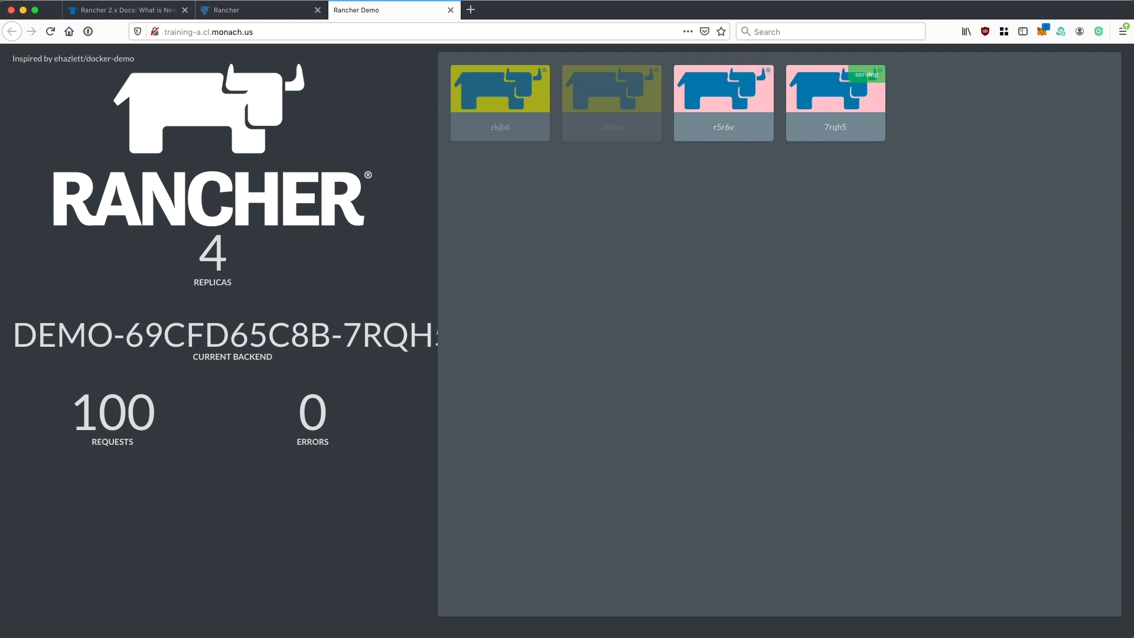
# - Back in Rancher, visit the project's Logging, Monitoring, and Pipeline (GitHub setup) pages in turn
pyautogui.hotkey('ctrl', 'shift', 'Tab')
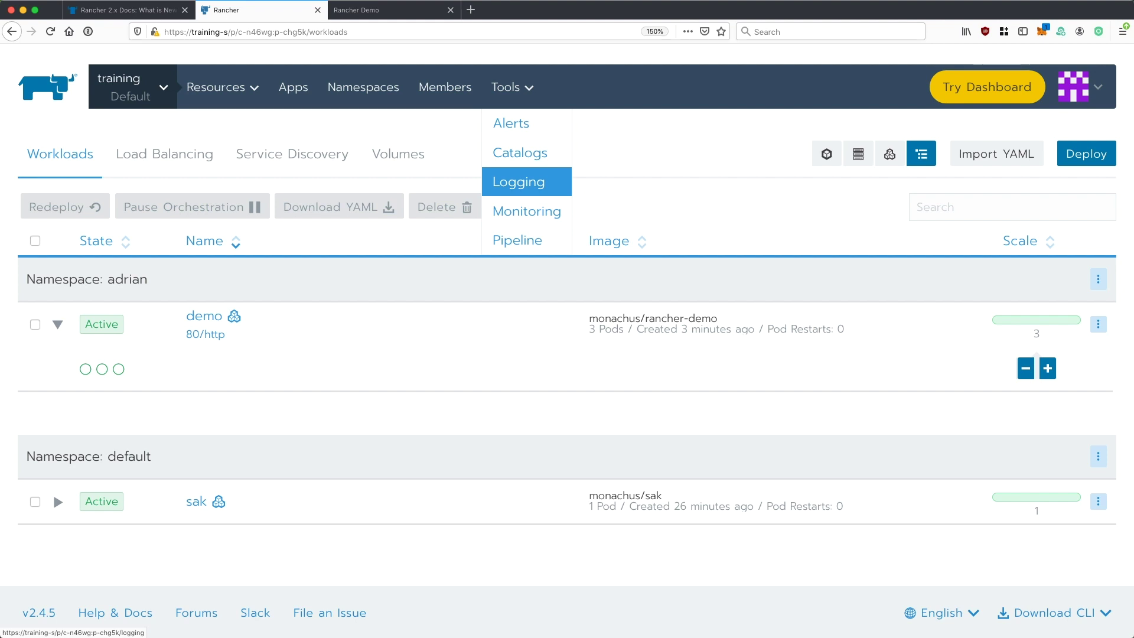
pyautogui.click(518, 182)
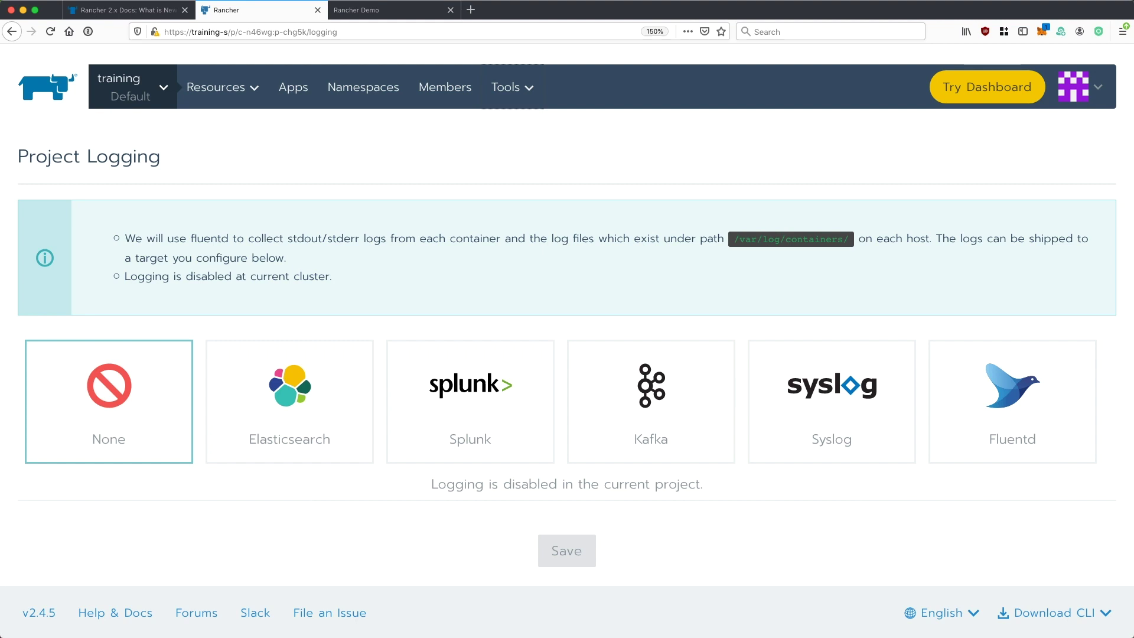
pyautogui.moveTo(506, 87)
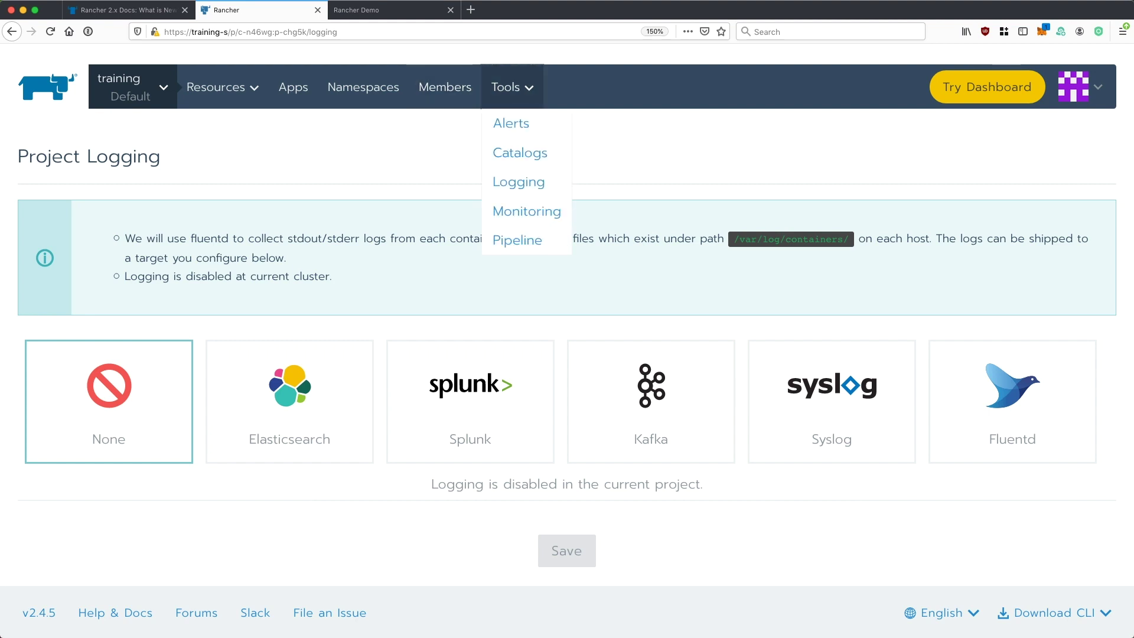
pyautogui.click(525, 211)
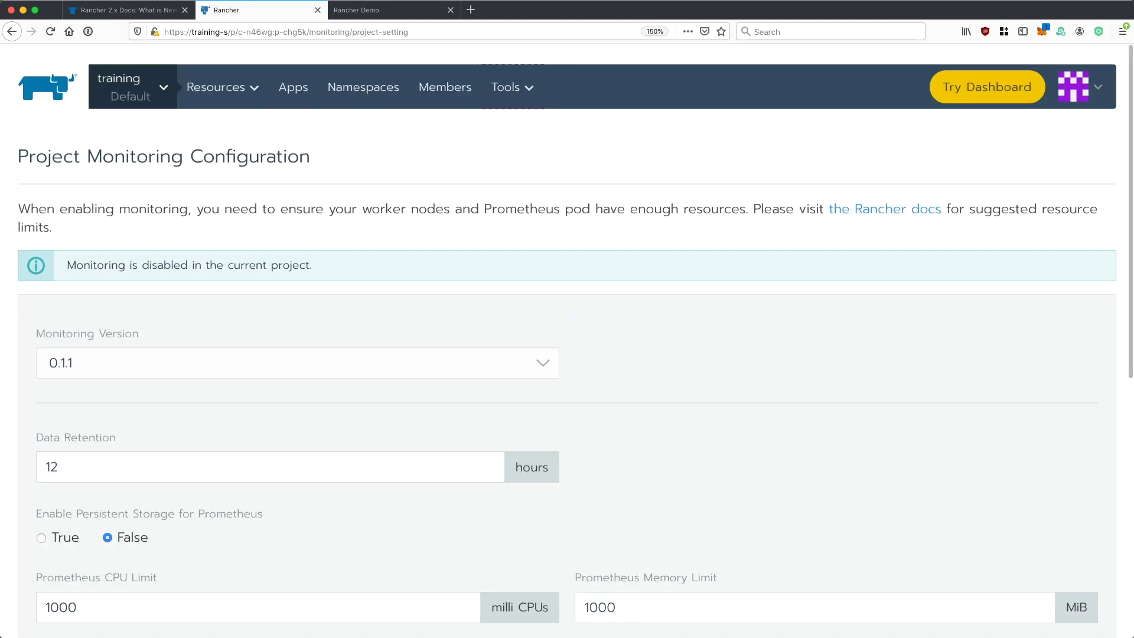
pyautogui.scroll(-1, 525, 295)
pyautogui.scroll(1, 567, 340)
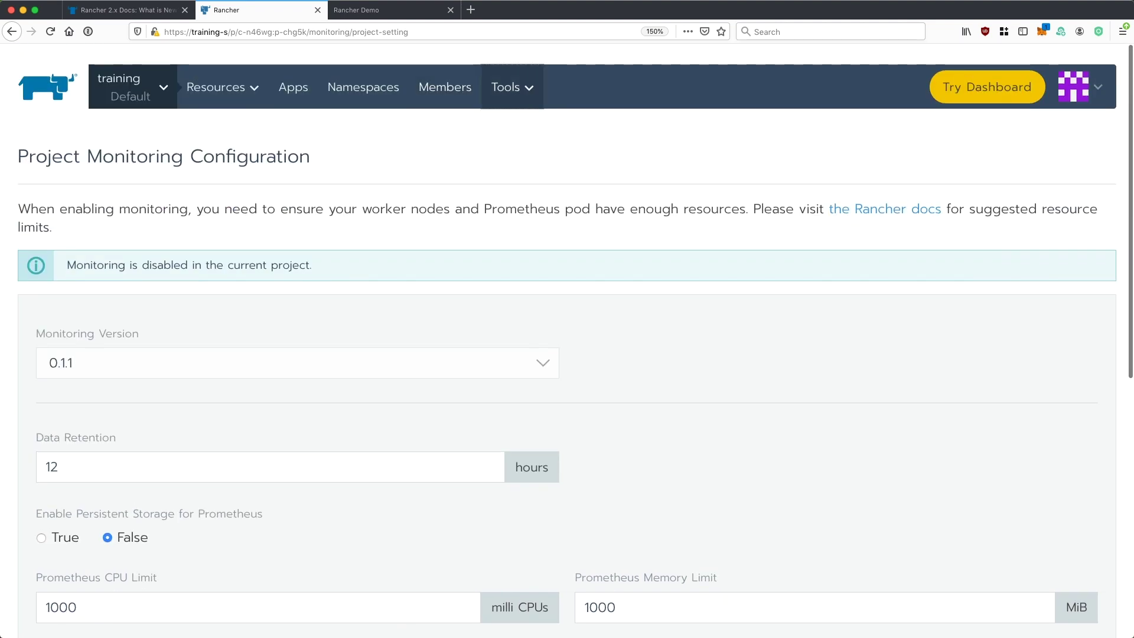
pyautogui.moveTo(506, 88)
pyautogui.click(517, 239)
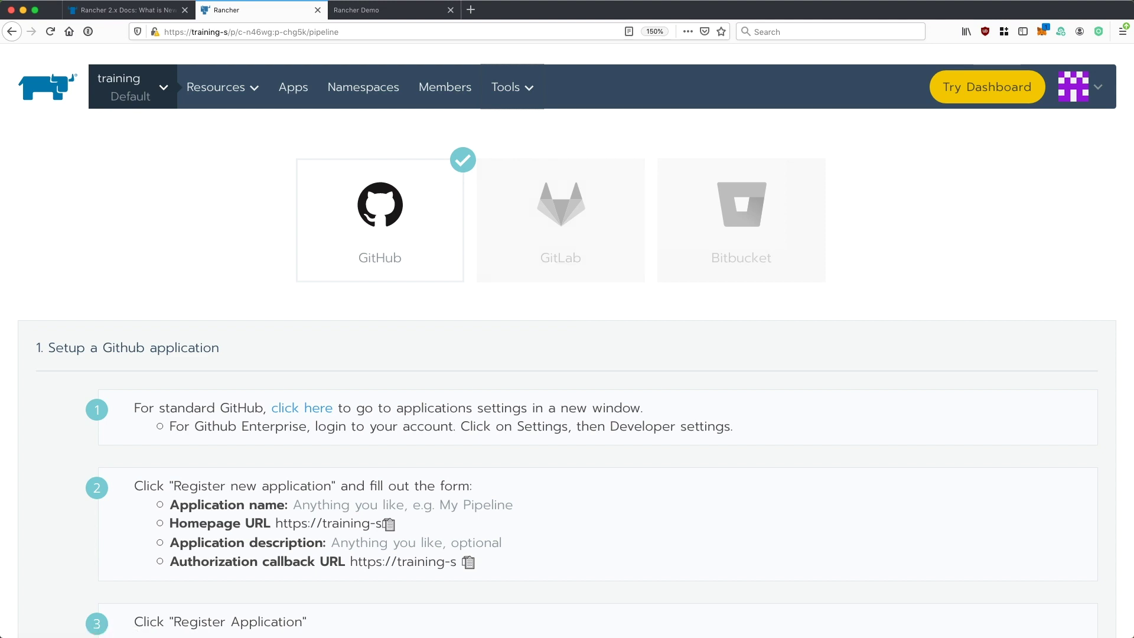
pyautogui.scroll(-1, 567, 343)
pyautogui.scroll(-2, 567, 343)
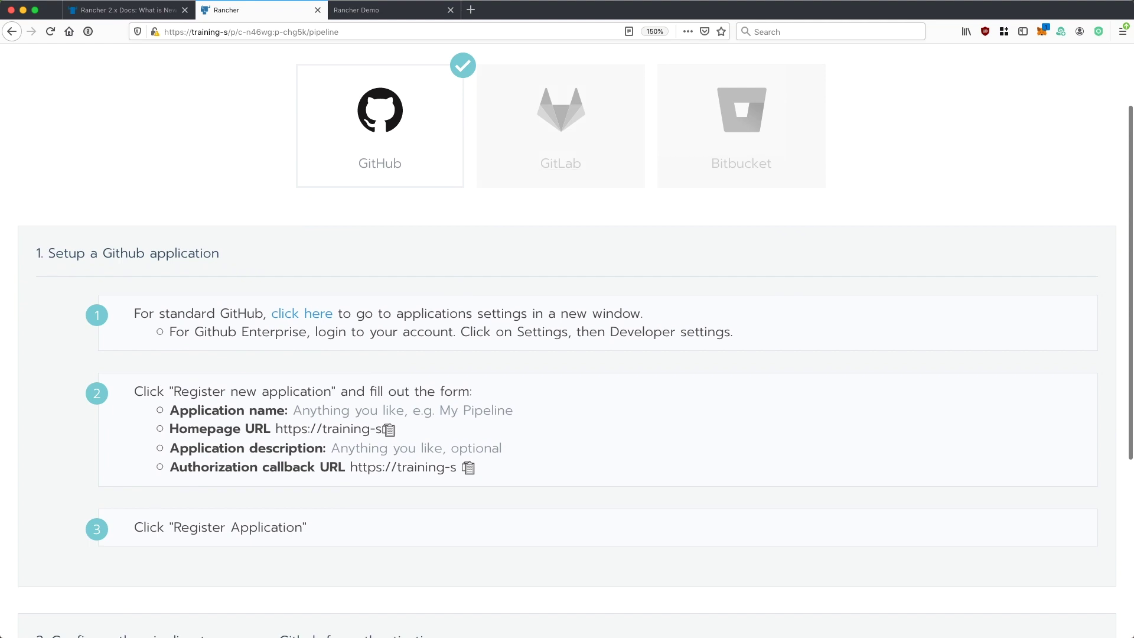
pyautogui.scroll(-3, 567, 343)
pyautogui.scroll(-5, 567, 343)
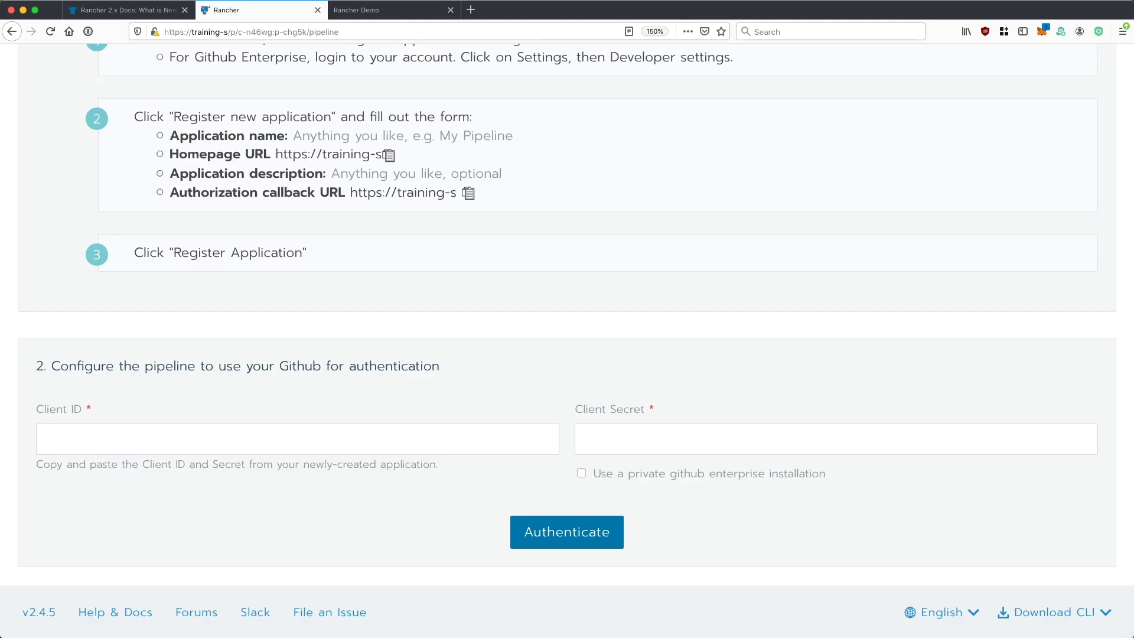
pyautogui.scroll(10, 567, 342)
pyautogui.moveTo(511, 87)
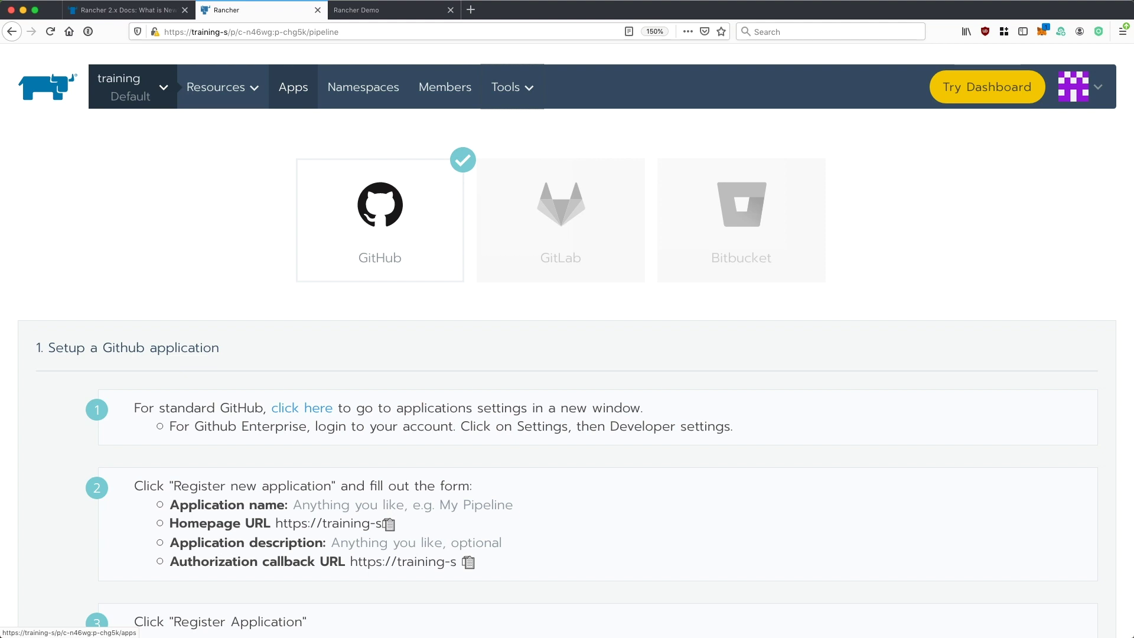
# - Open the Apps catalog and preview the mariadb chart's options before returning to the catalog
pyautogui.click(293, 87)
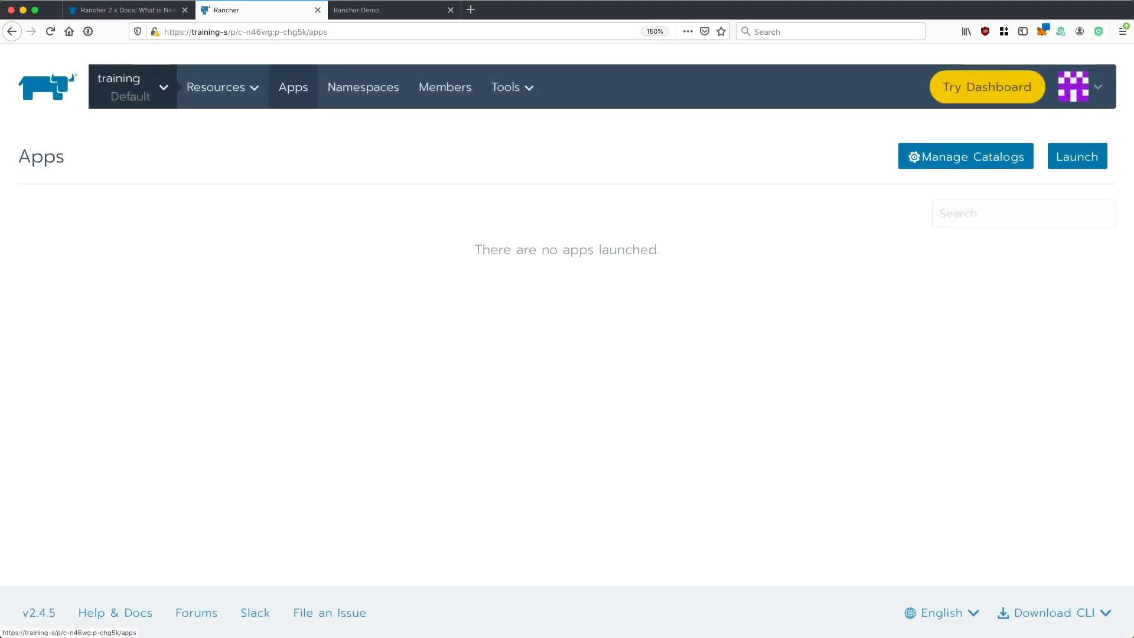
pyautogui.click(1077, 157)
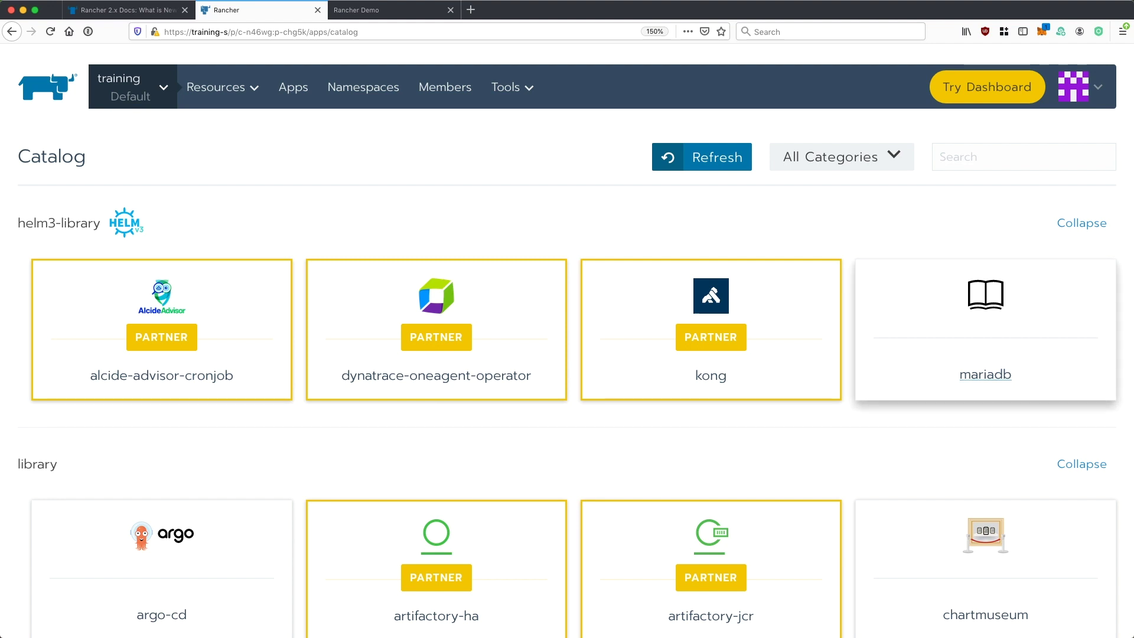
pyautogui.click(984, 374)
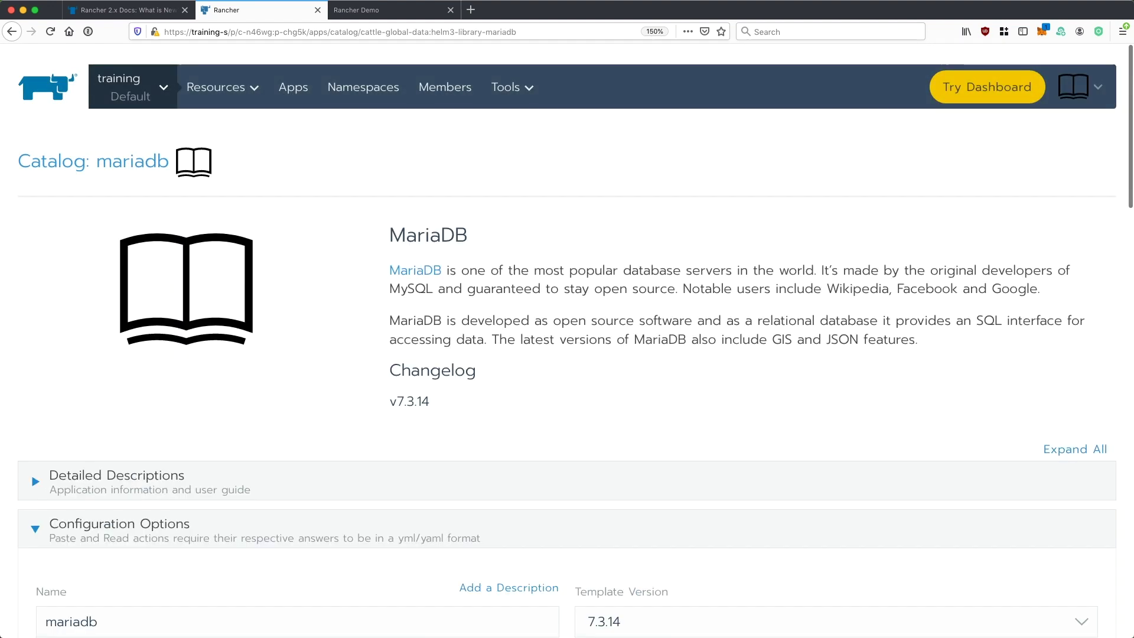
pyautogui.scroll(-10, 566, 348)
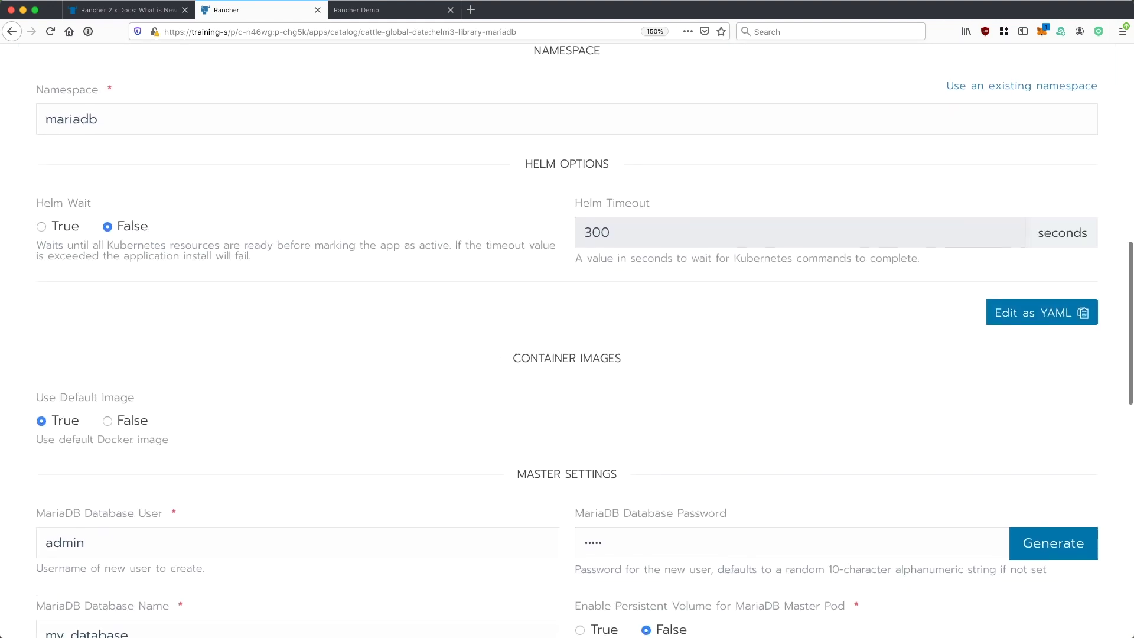
pyautogui.scroll(15, 567, 347)
pyautogui.hscroll(-5, 567, 347)
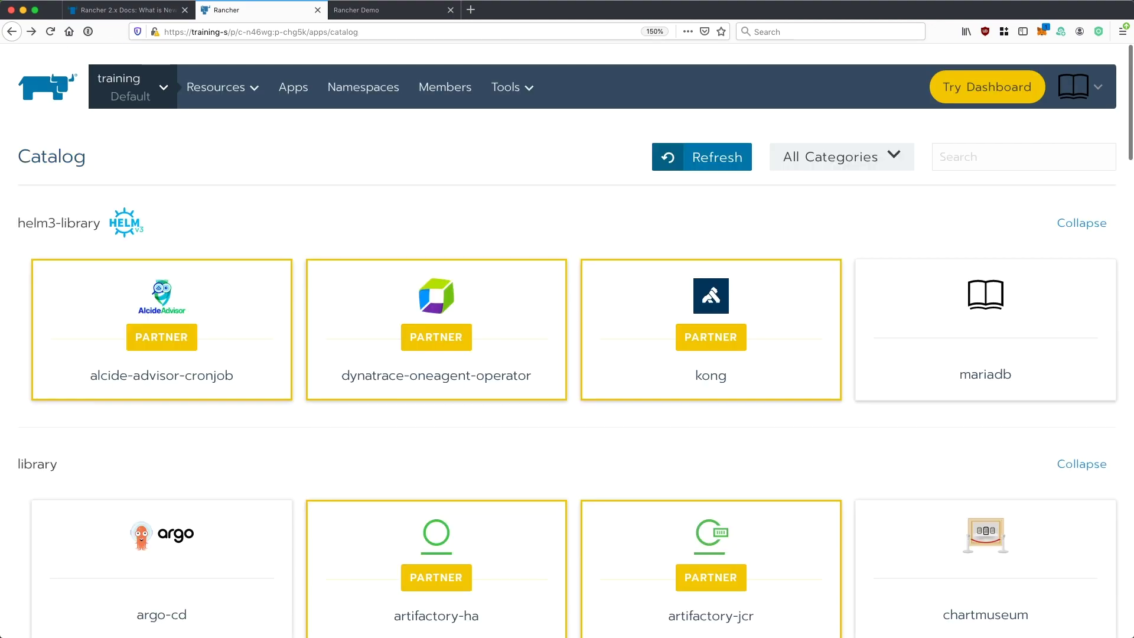
# - Collapse the catalog's library section and open the mariadb chart, version 7.3.14
pyautogui.scroll(-6, 567, 347)
pyautogui.scroll(6, 567, 347)
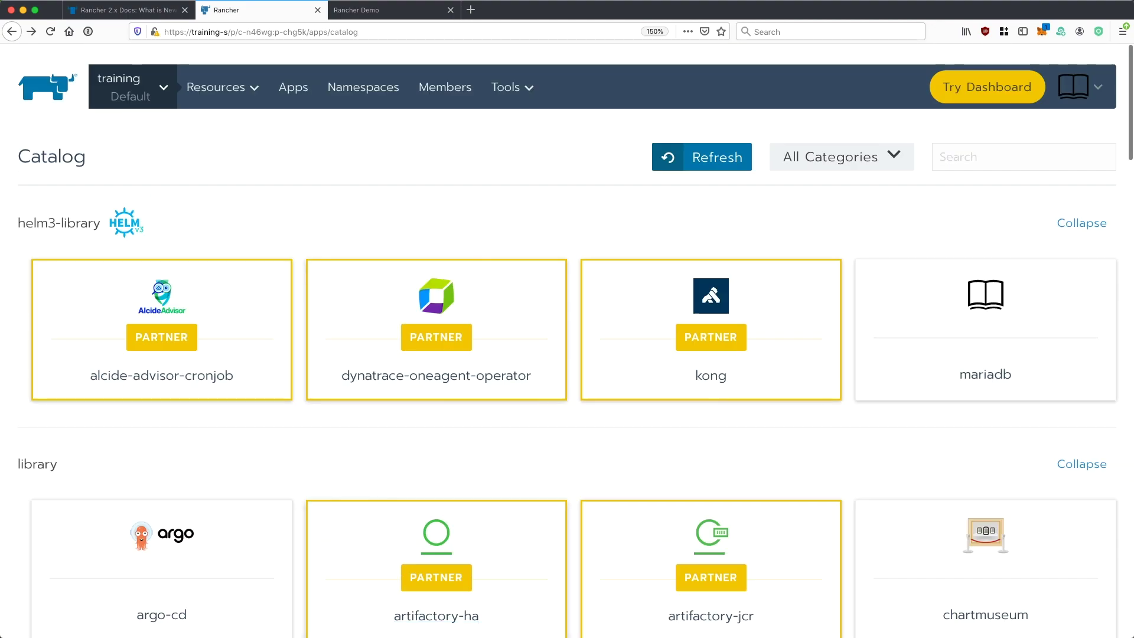
pyautogui.scroll(-10, 567, 347)
pyautogui.scroll(10, 567, 347)
pyautogui.click(1081, 464)
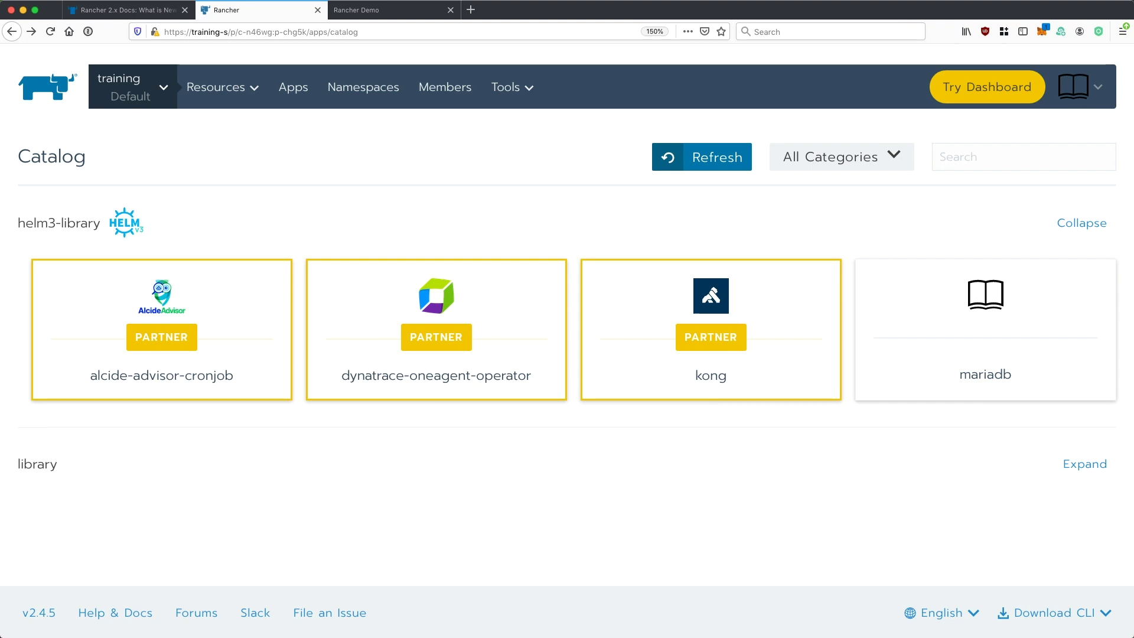
pyautogui.click(984, 331)
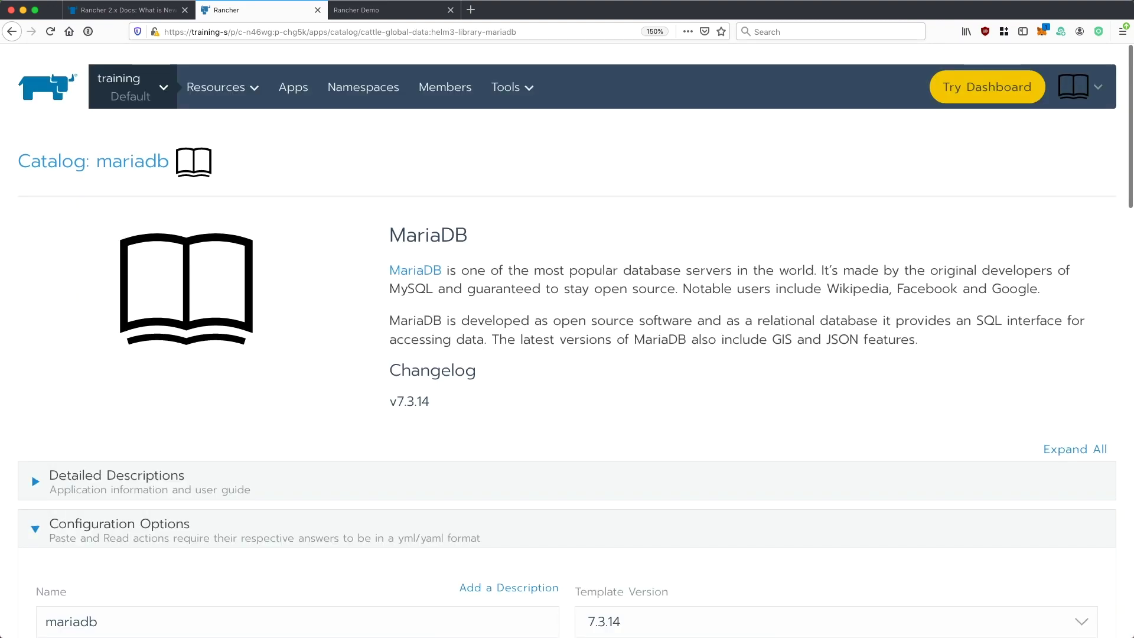
# - Expand mariadb's detailed descriptions and scroll through parameters like image bitnami/mariadb and service.port 3306
pyautogui.click(117, 481)
pyautogui.scroll(-12, 567, 341)
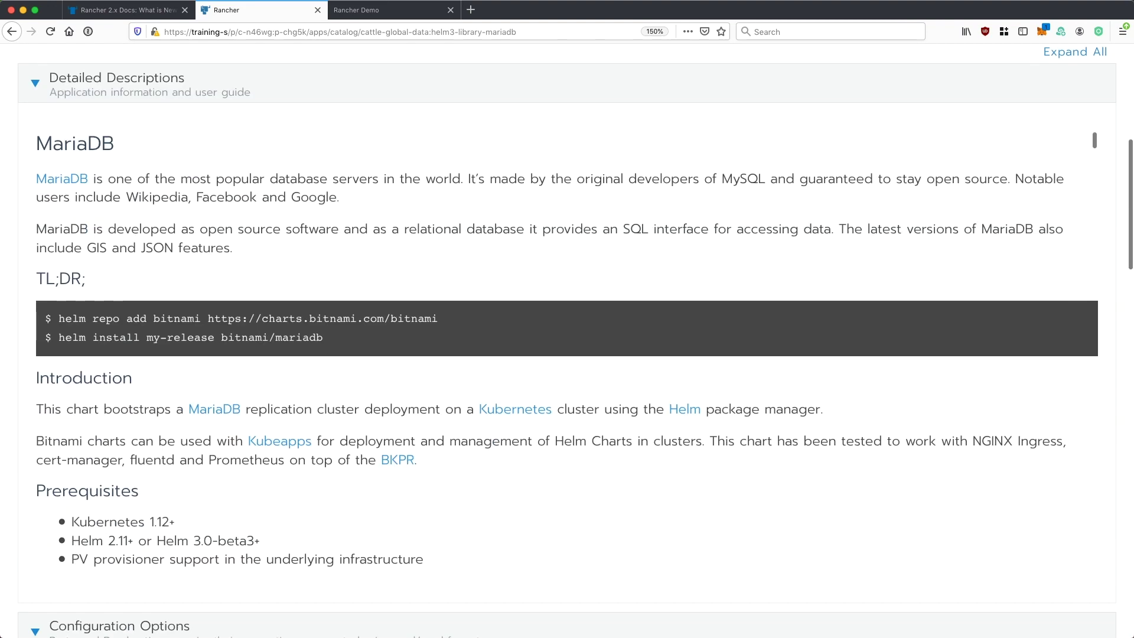
pyautogui.scroll(-8, 567, 333)
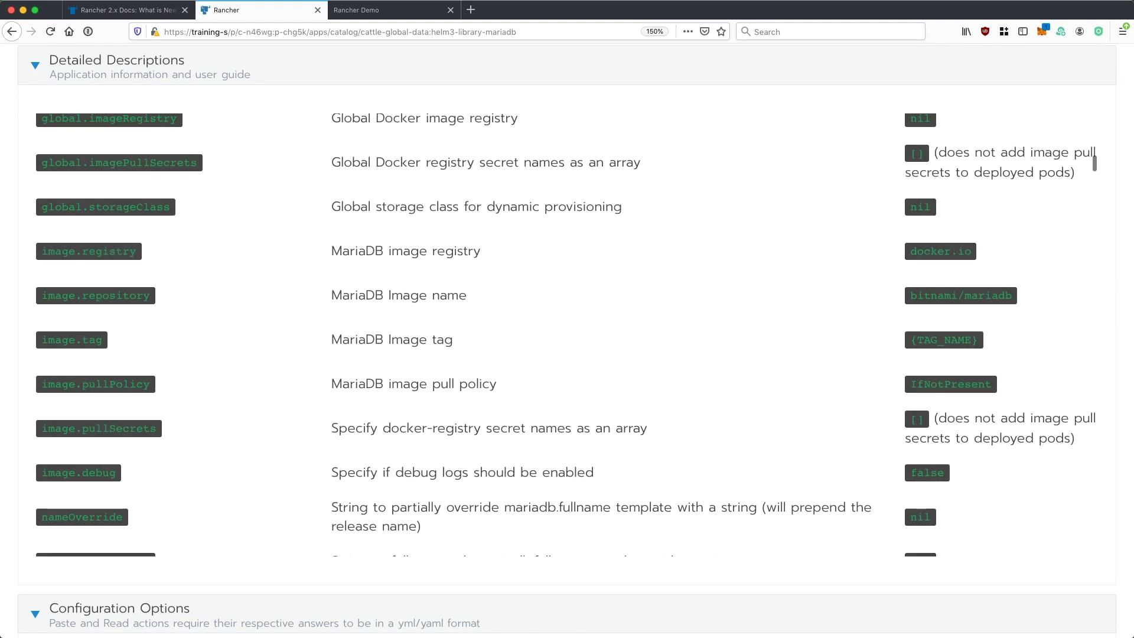
pyautogui.scroll(-2, 566, 334)
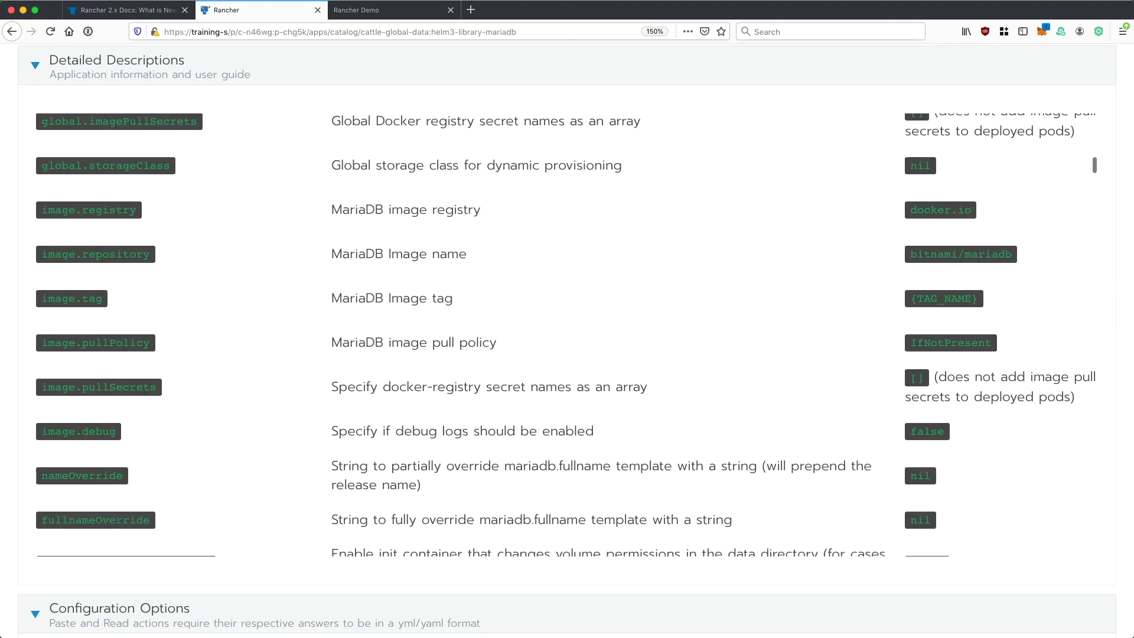
pyautogui.scroll(-5, 566, 334)
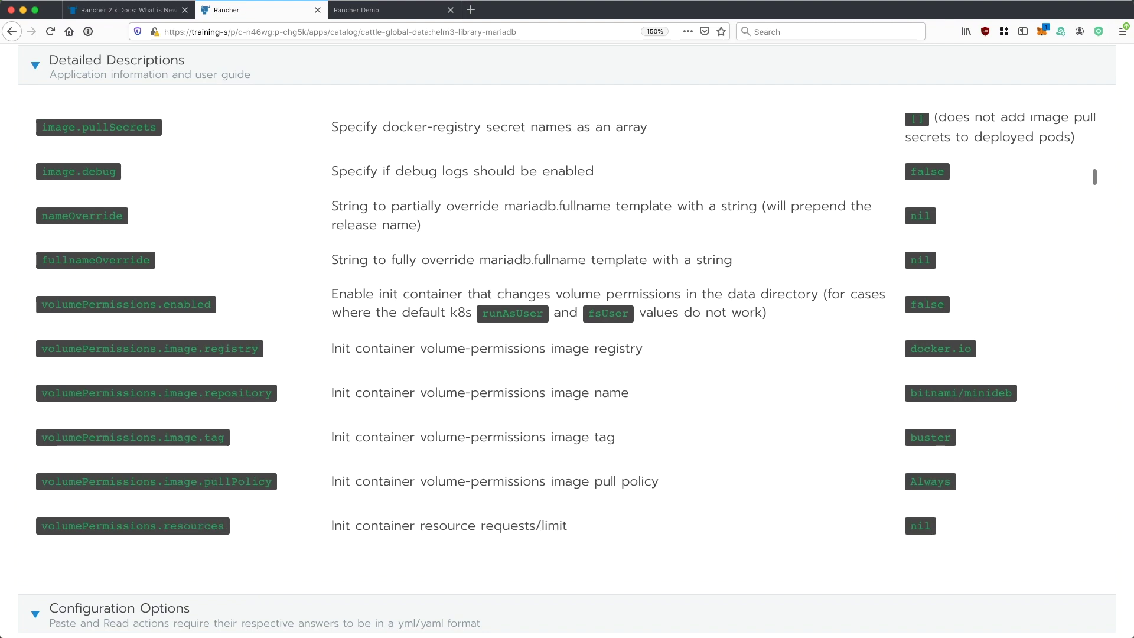
pyautogui.scroll(-9, 567, 333)
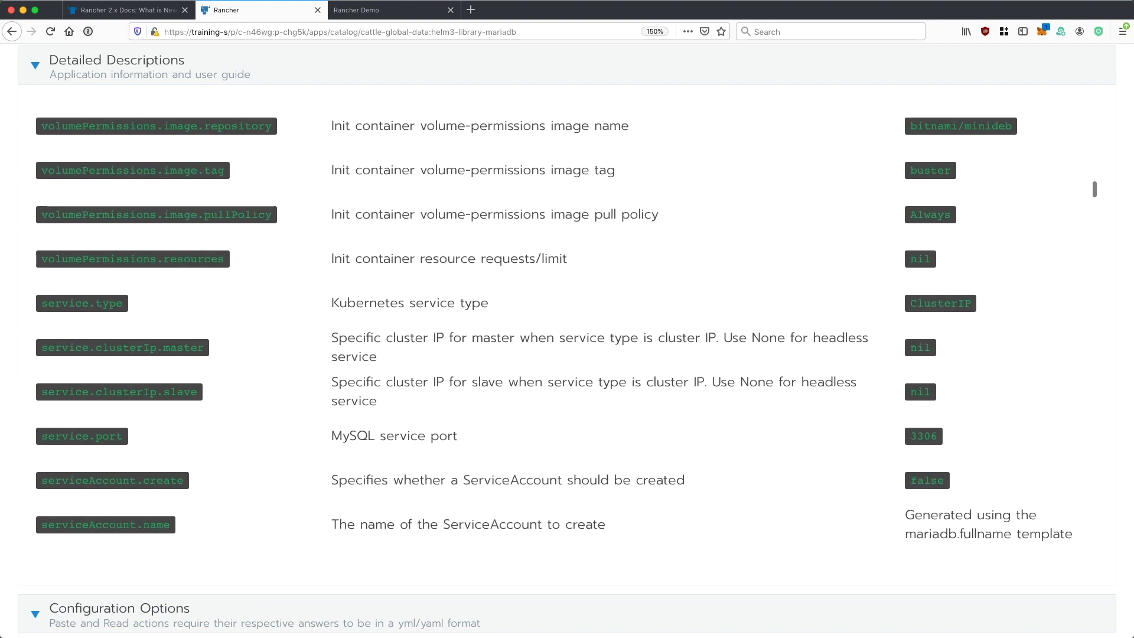
pyautogui.scroll(-2, 567, 333)
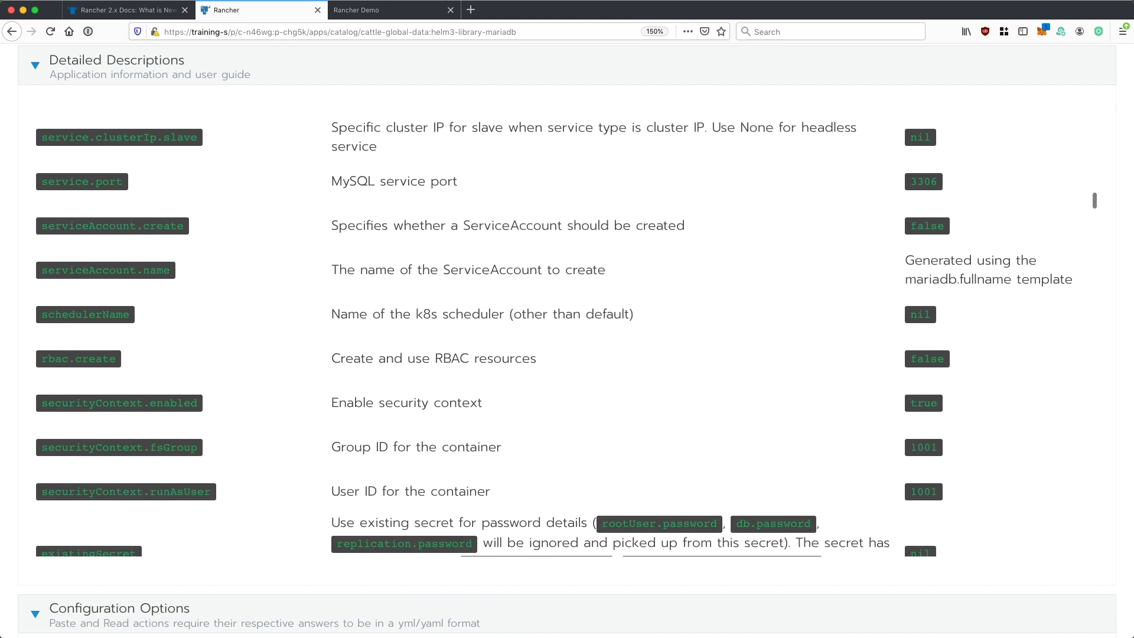
pyautogui.scroll(-3, 567, 338)
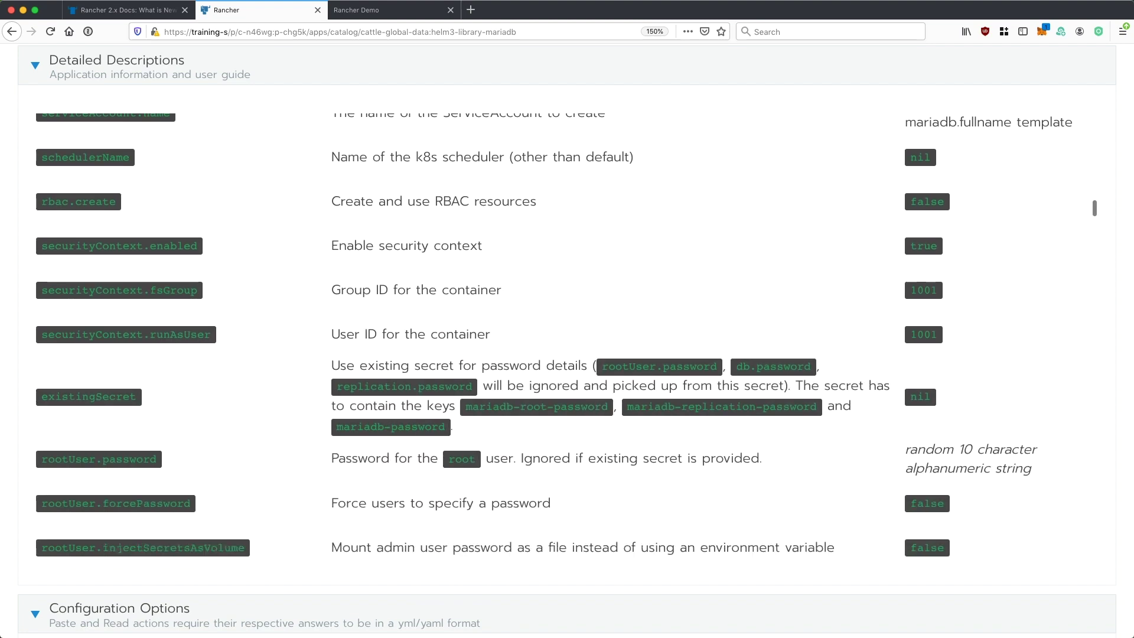
pyautogui.scroll(20, 567, 334)
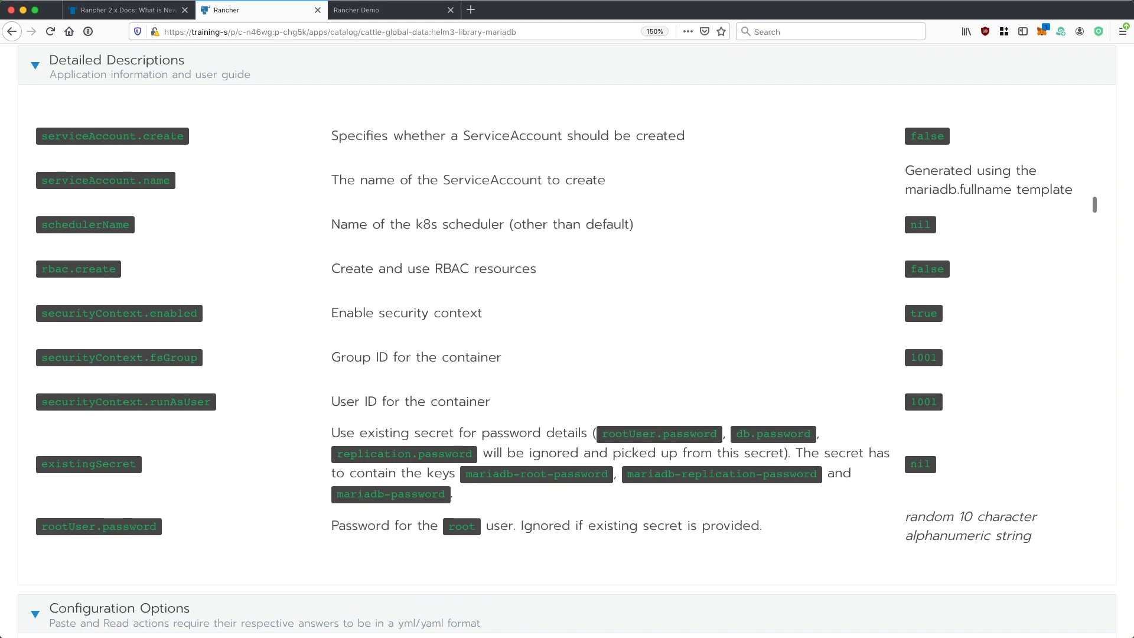
pyautogui.scroll(6, 567, 334)
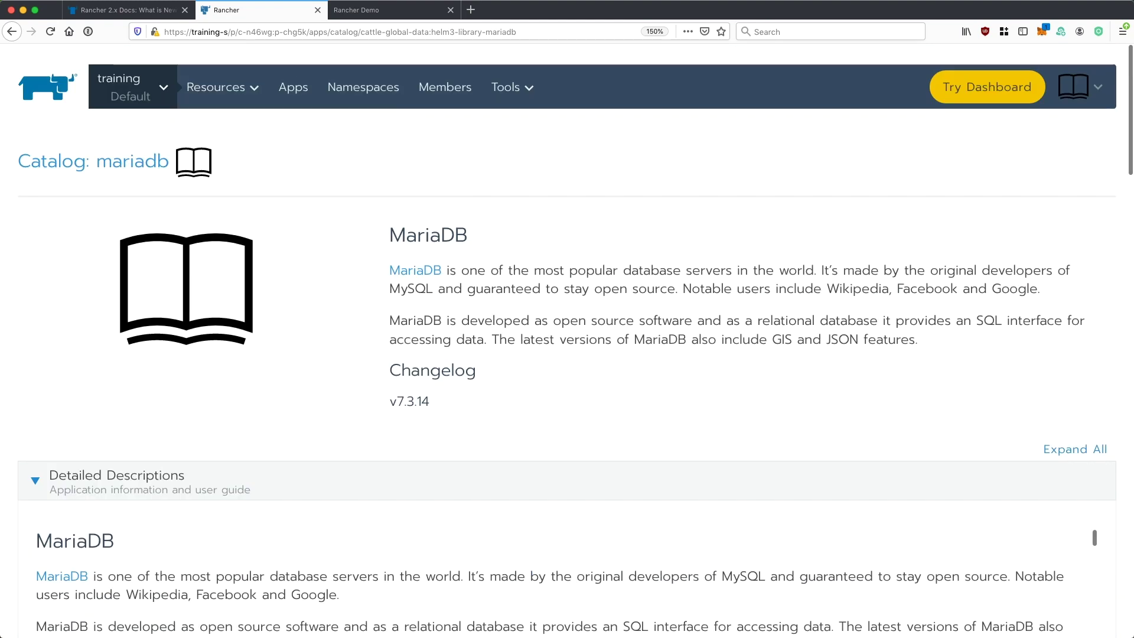
# - From Apps, open the catalog, expand the library charts, and pick hadoop (template version 1.1.1)
pyautogui.click(293, 87)
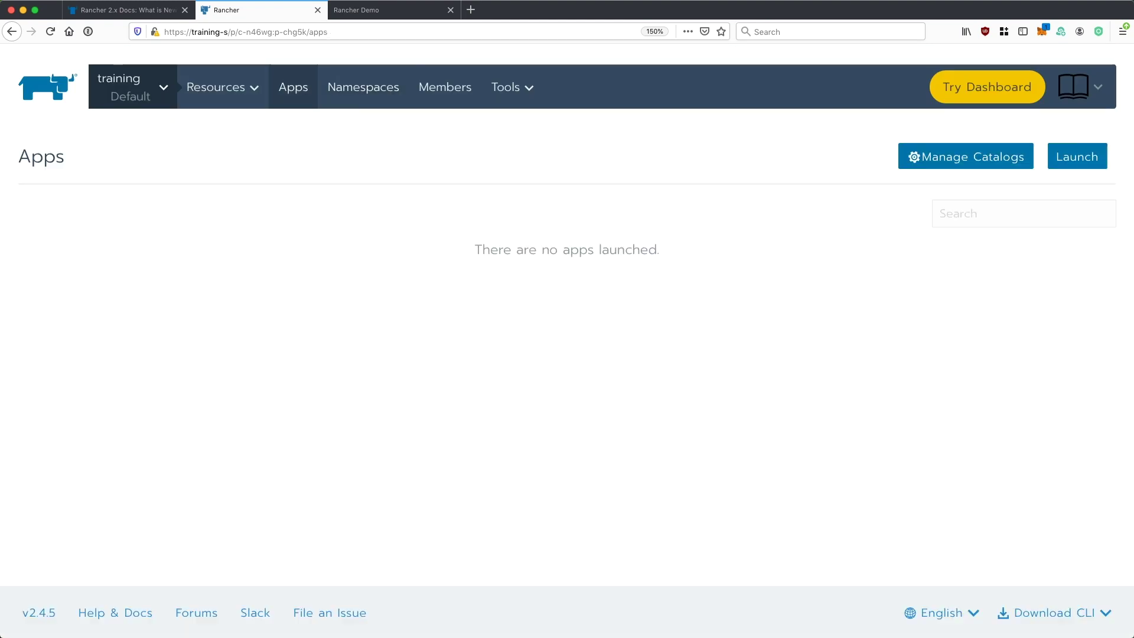
pyautogui.click(1077, 156)
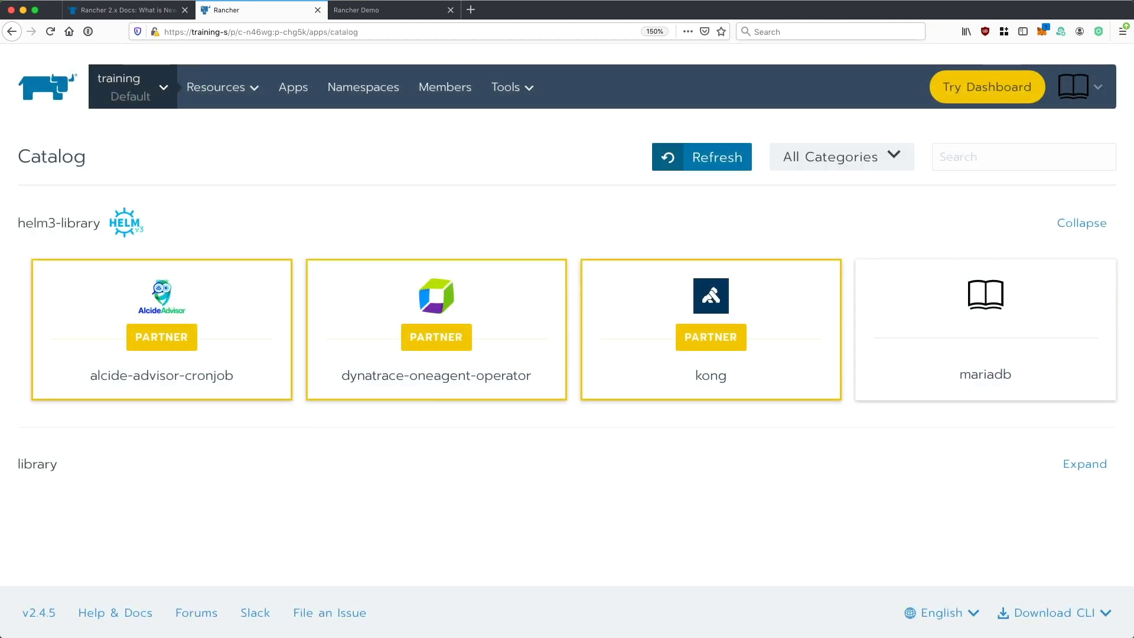
pyautogui.click(1084, 464)
pyautogui.scroll(-4, 710, 544)
pyautogui.scroll(-6, 710, 544)
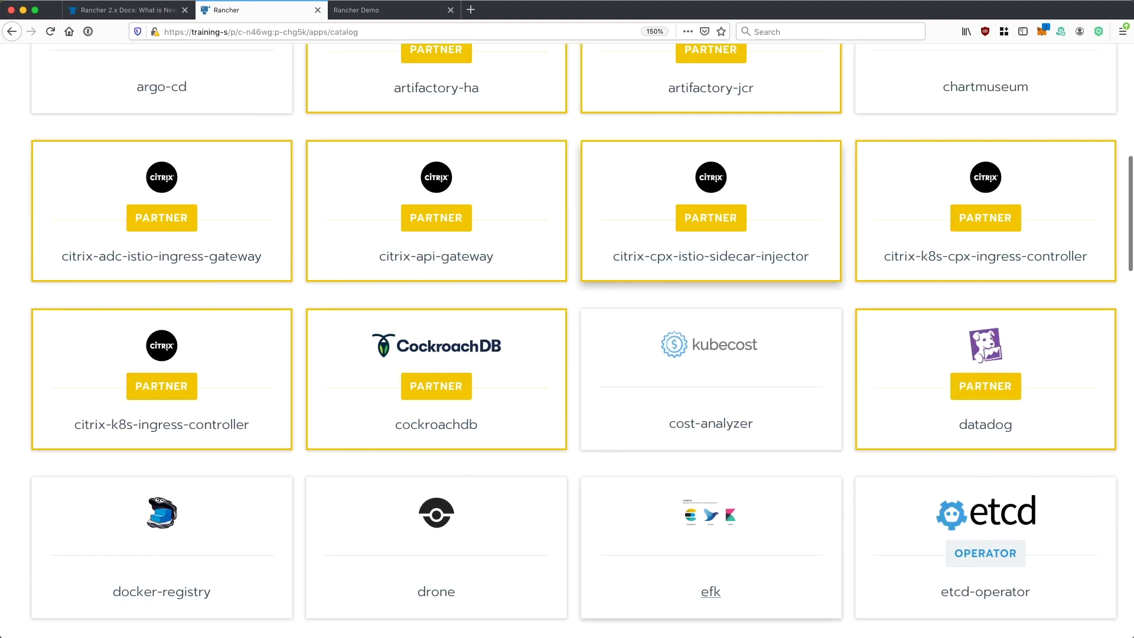
pyautogui.scroll(-8, 711, 545)
pyautogui.scroll(-2, 710, 544)
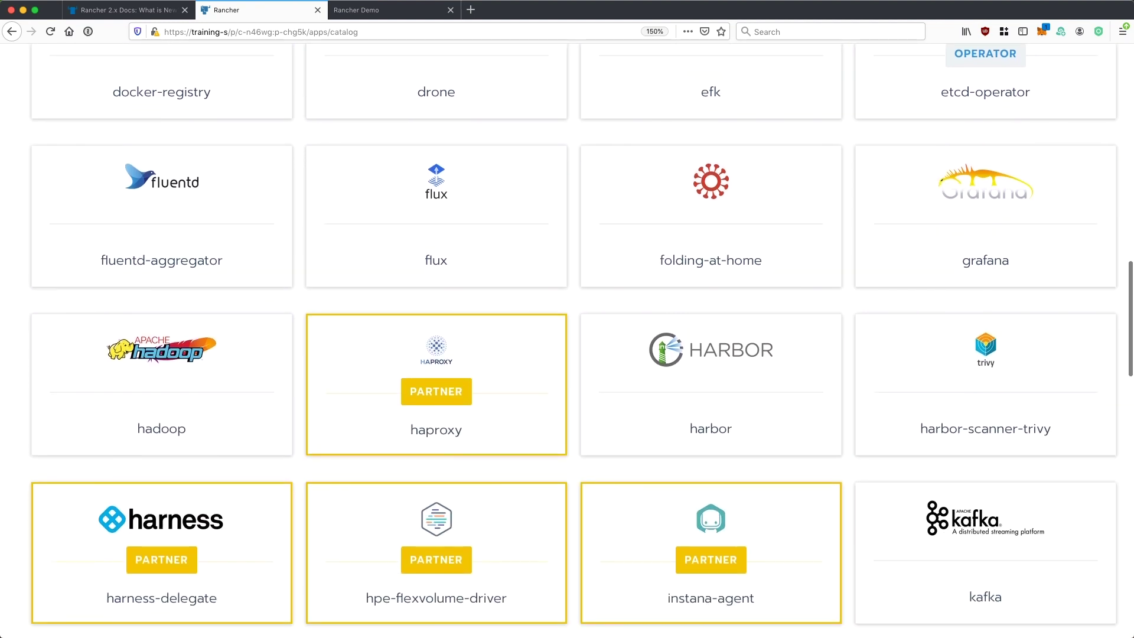
pyautogui.click(161, 330)
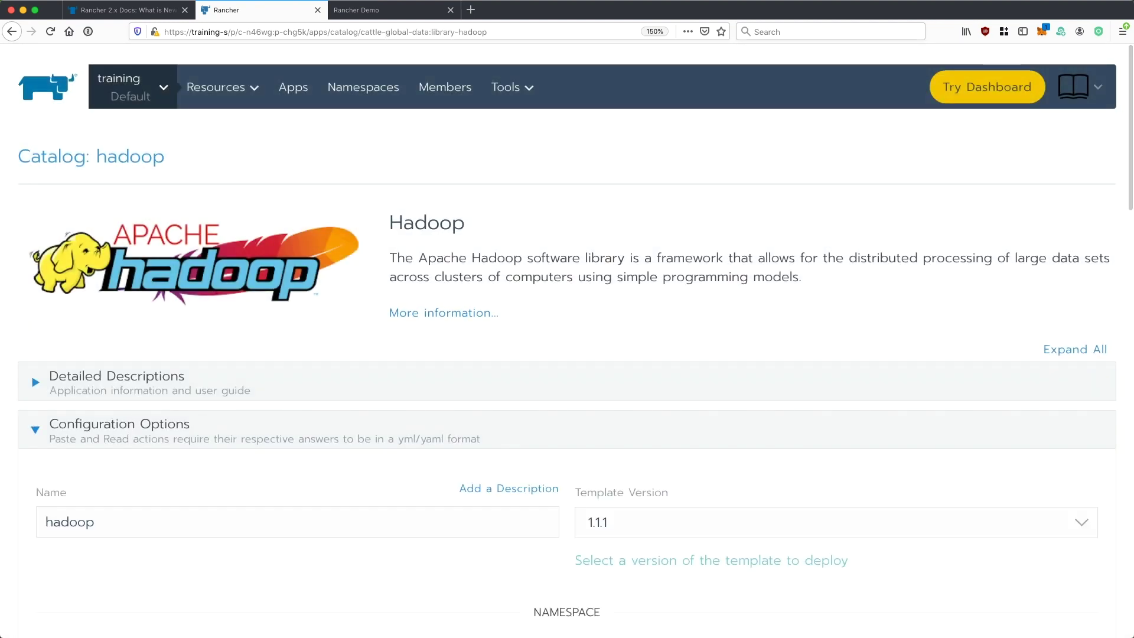
# - Review the Hadoop launch options, switching NameNode Persistent Volume to True and back to False
pyautogui.scroll(-4, 566, 345)
pyautogui.scroll(-1, 567, 345)
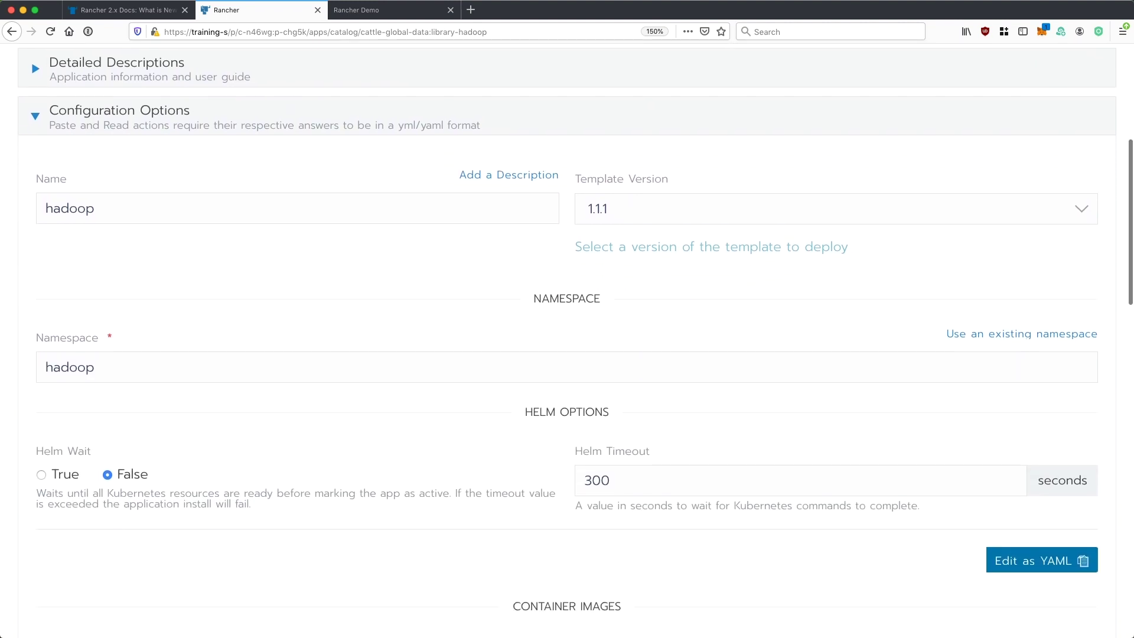
pyautogui.scroll(-1, 566, 345)
pyautogui.scroll(-3, 567, 346)
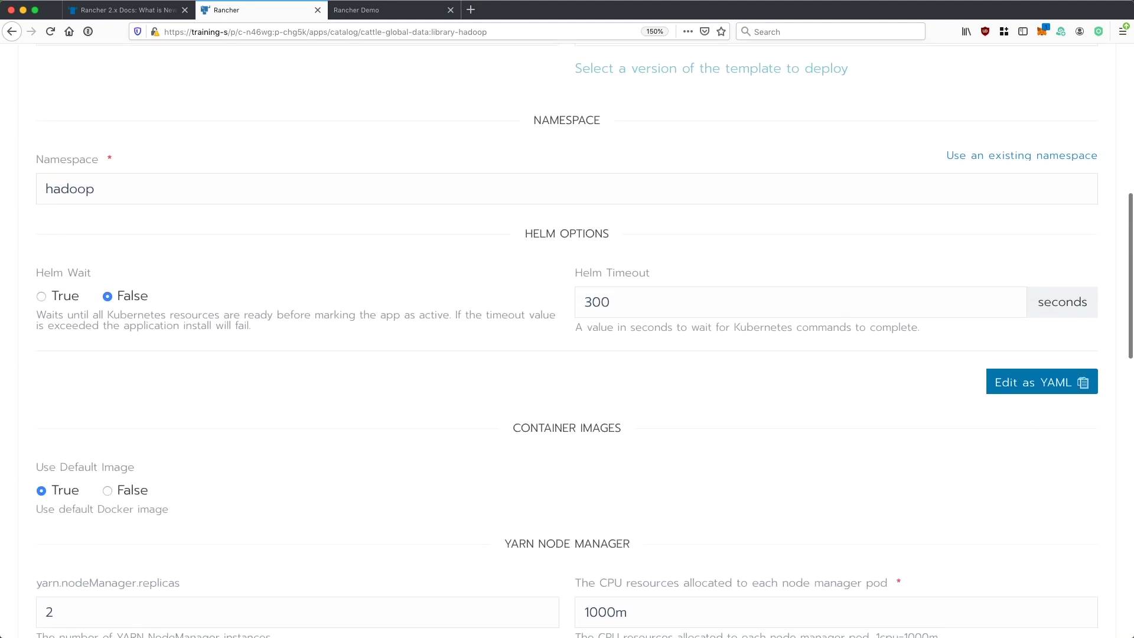
pyautogui.scroll(-1, 566, 346)
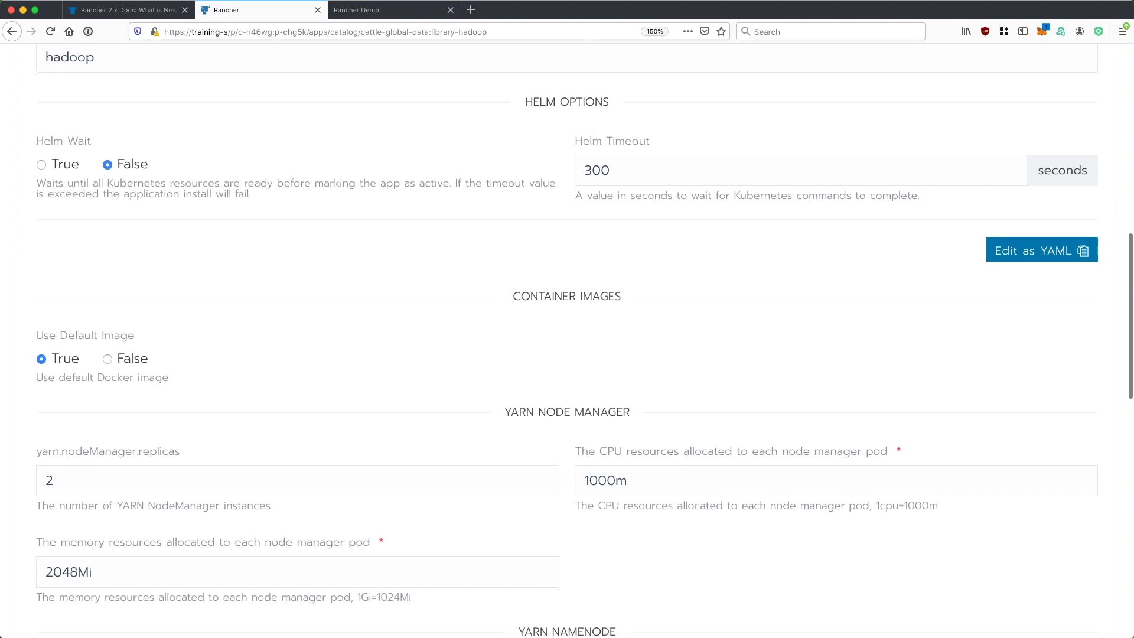
pyautogui.scroll(-1, 567, 345)
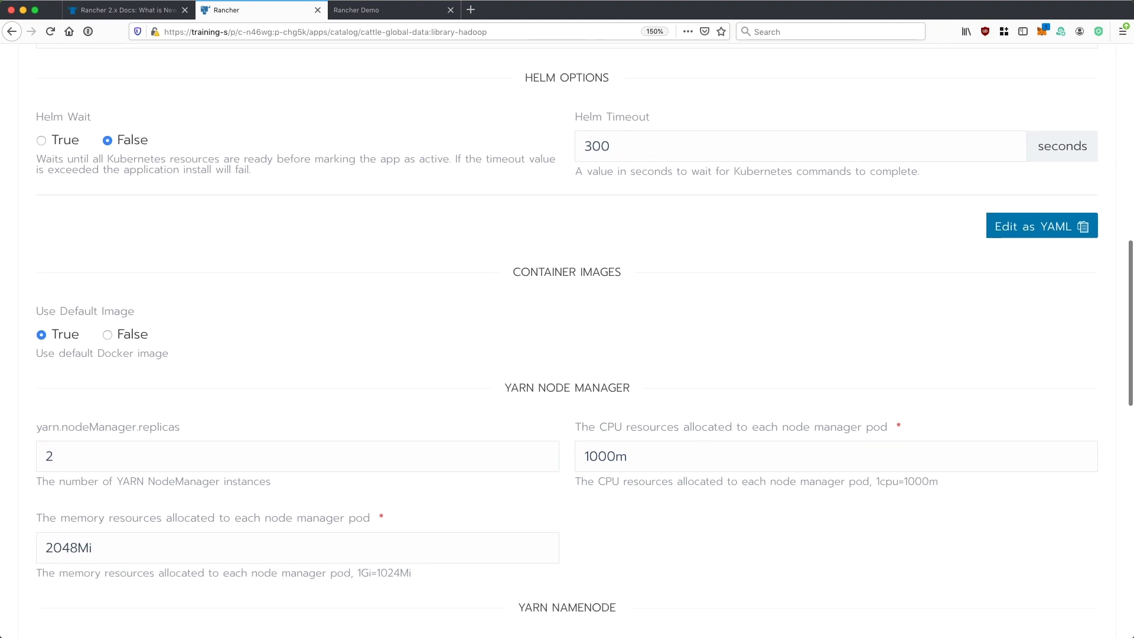
pyautogui.scroll(-2, 567, 345)
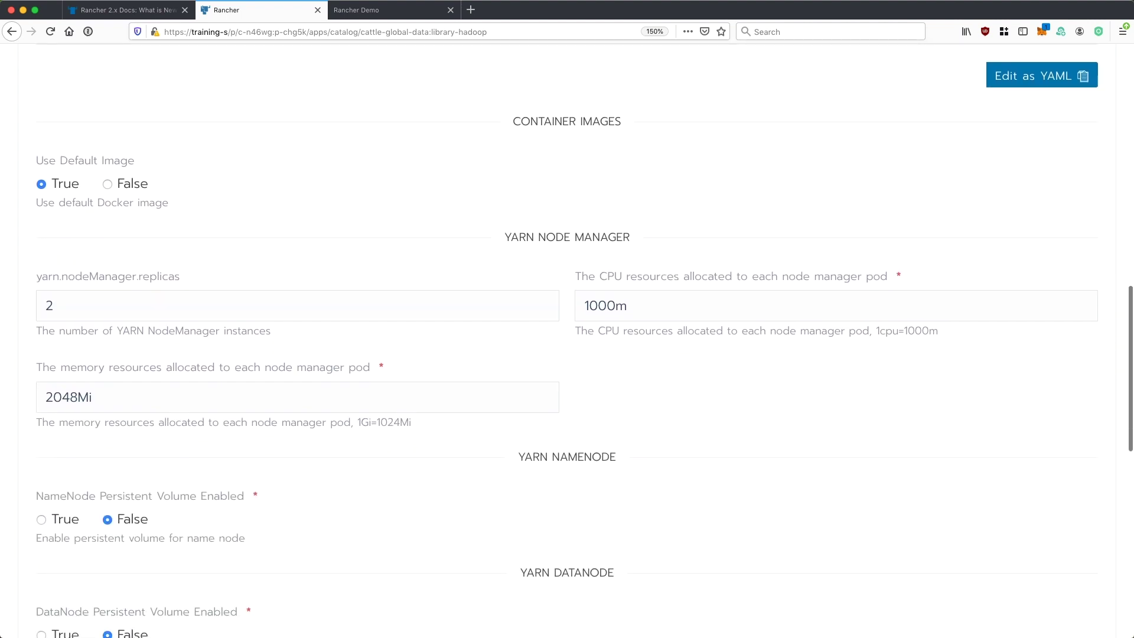
pyautogui.click(41, 519)
pyautogui.click(107, 519)
# - Expand the template preview, showing hadoop/charts/zeppelin/values.yaml with 1 zeppelin replica
pyautogui.scroll(-3, 567, 346)
pyautogui.scroll(-3, 567, 346)
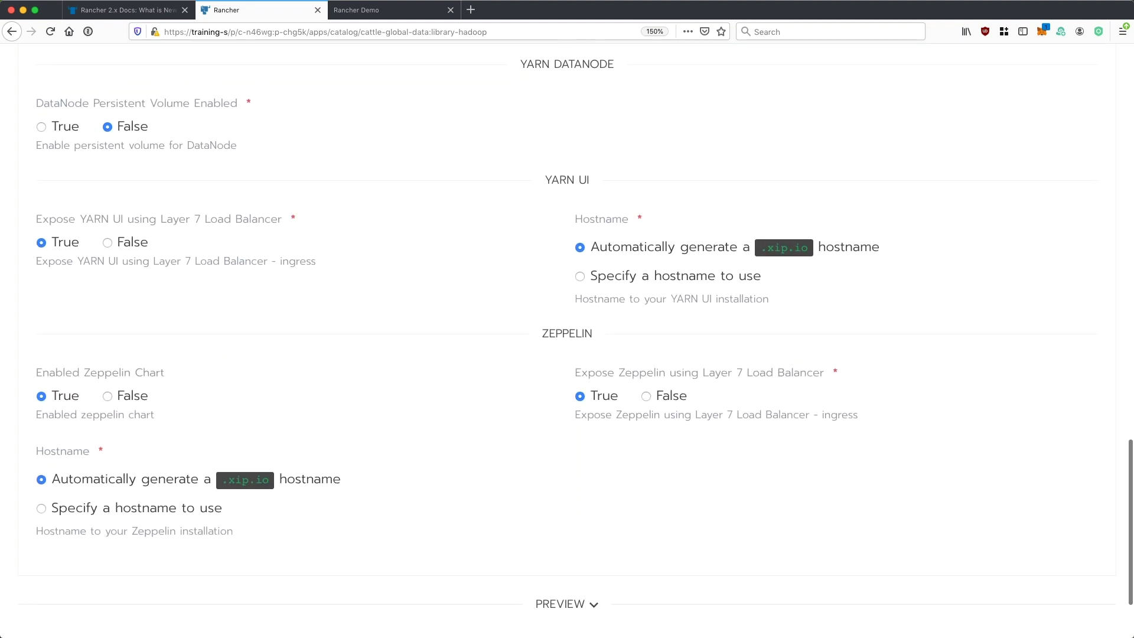
pyautogui.scroll(-2, 567, 345)
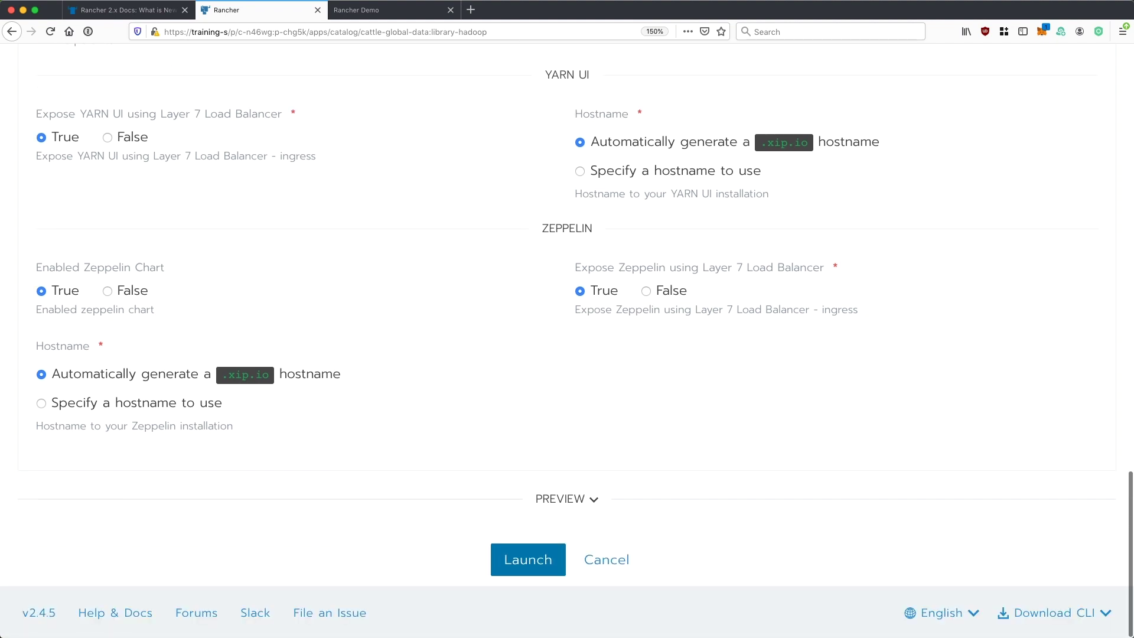
pyautogui.click(566, 498)
pyautogui.scroll(-1, 567, 346)
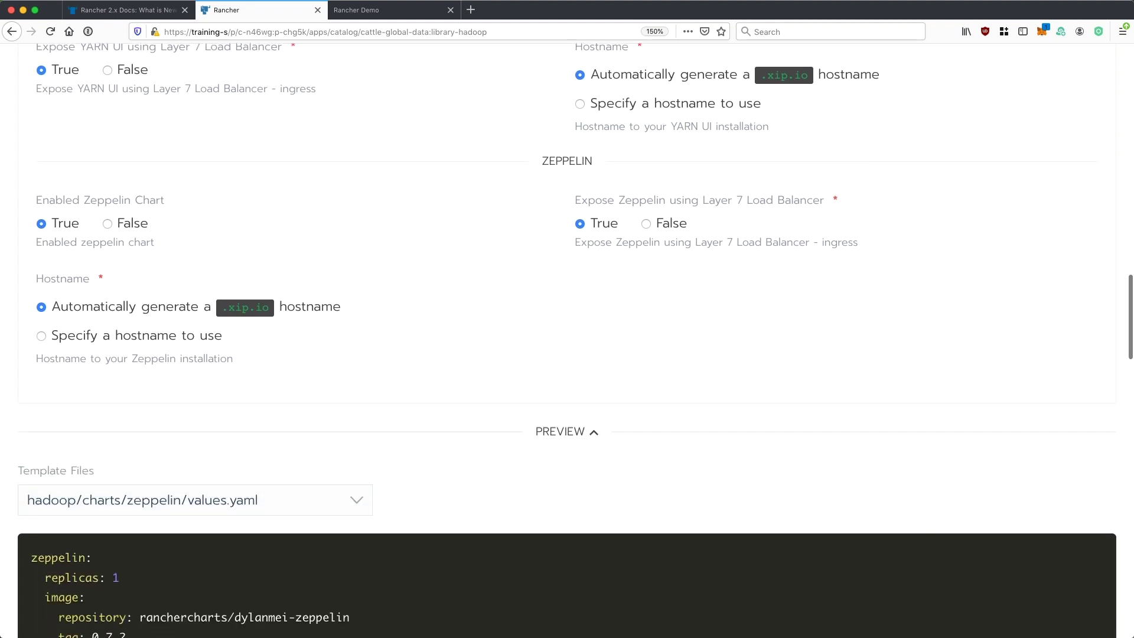
# - Preview hadoop/templates/hadoop-configmap.yaml from the Template Files list, read its YAML, then fold the preview away
pyautogui.scroll(-2, 195, 392)
pyautogui.click(195, 392)
pyautogui.scroll(-2, 177, 520)
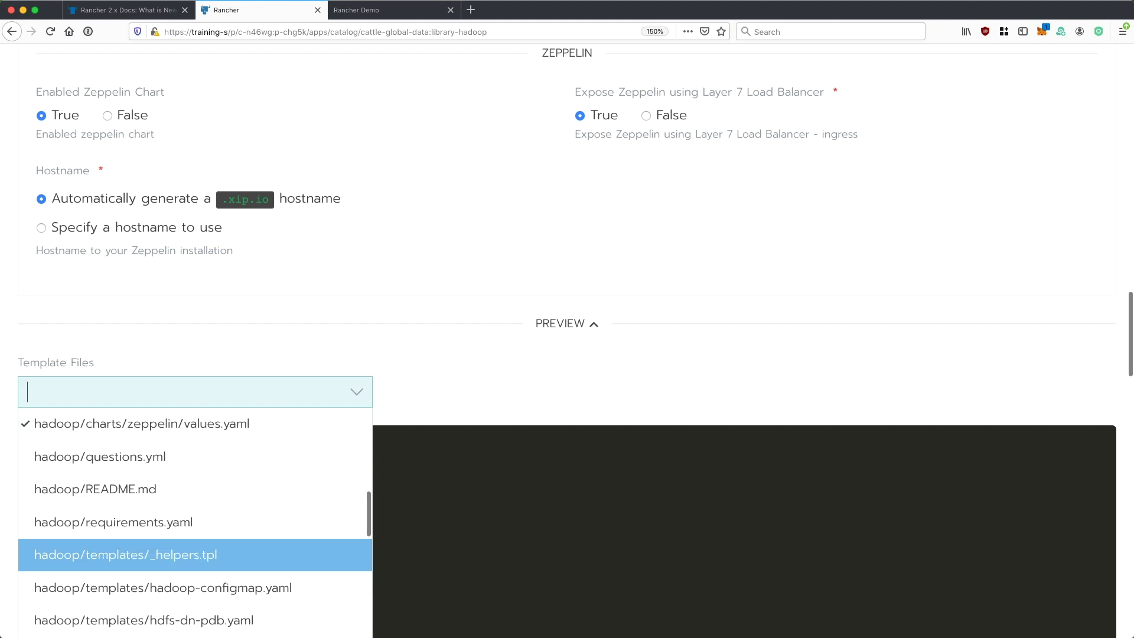
pyautogui.click(163, 561)
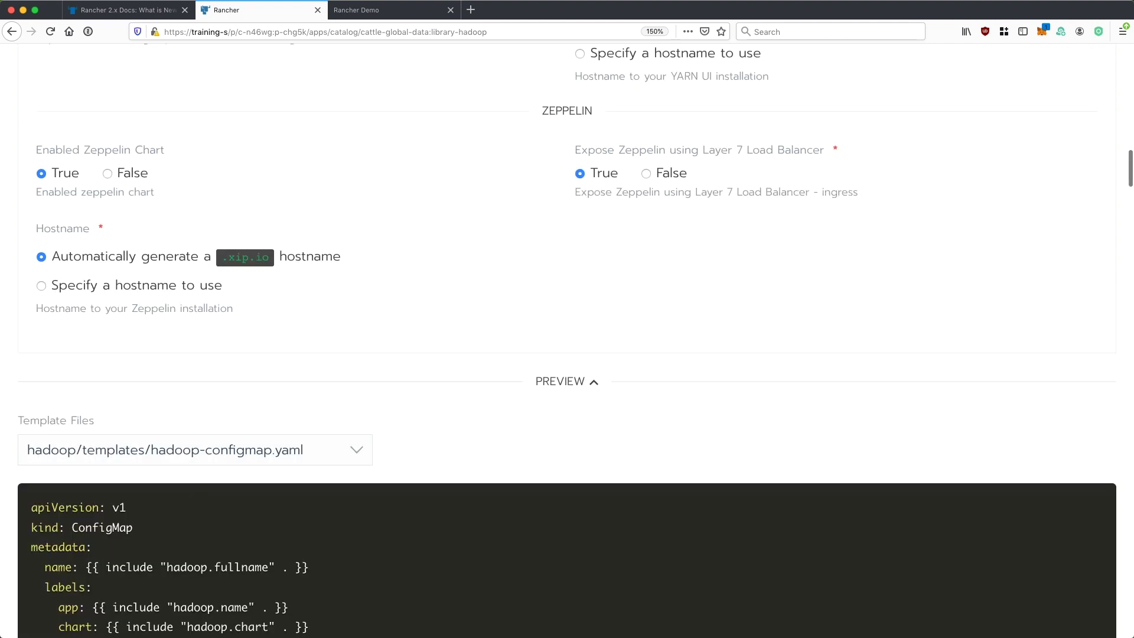
pyautogui.scroll(-3, 567, 343)
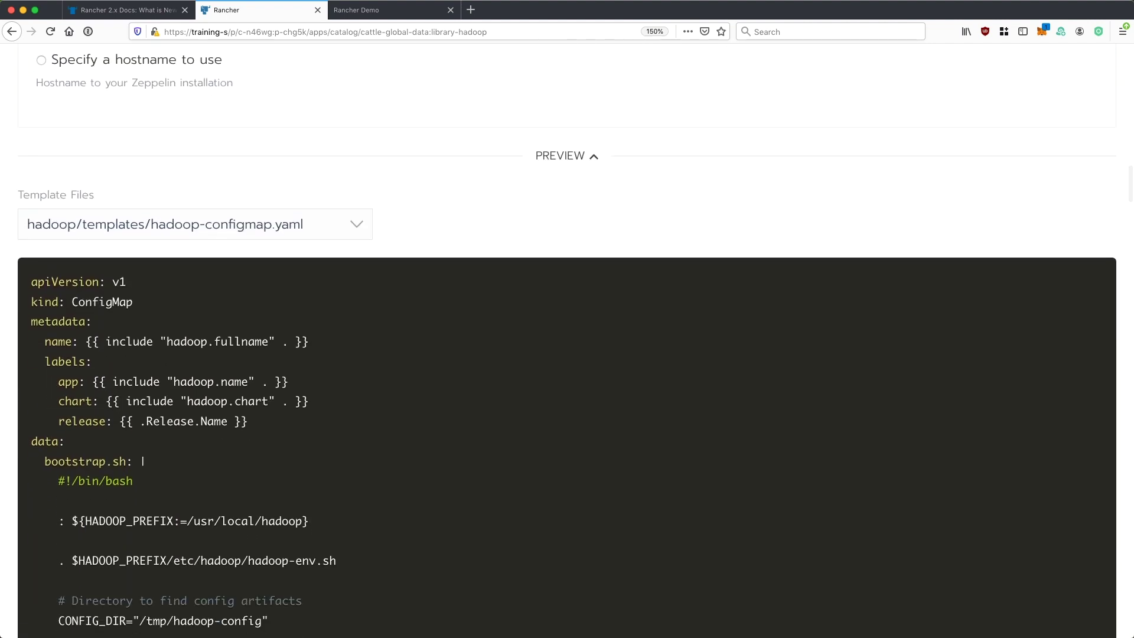
pyautogui.scroll(-3, 567, 343)
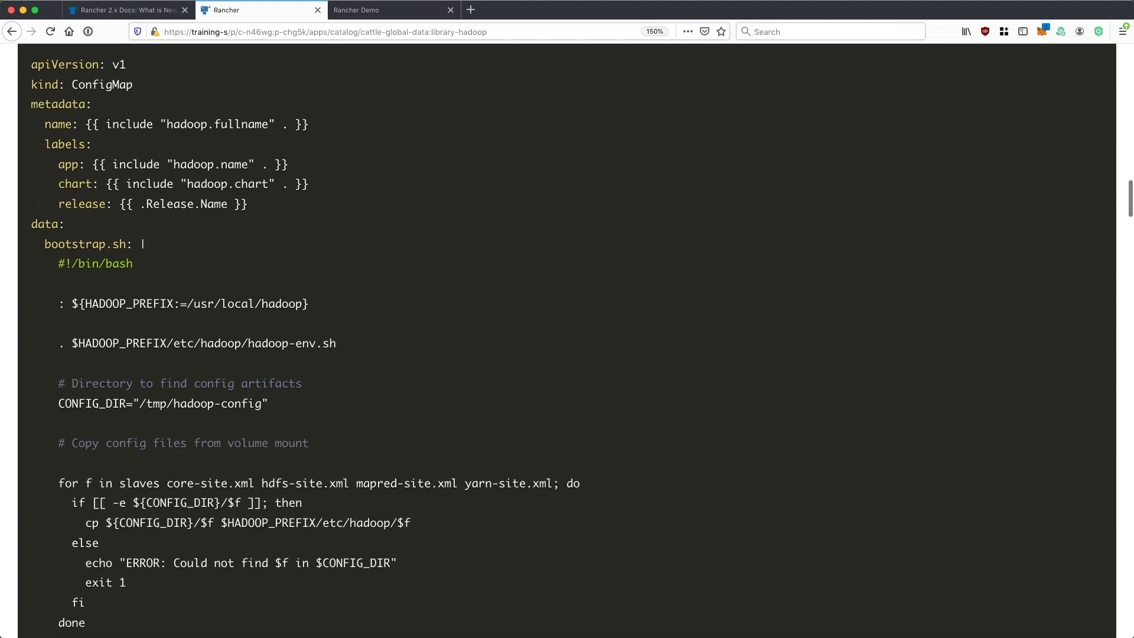
pyautogui.scroll(2, 567, 342)
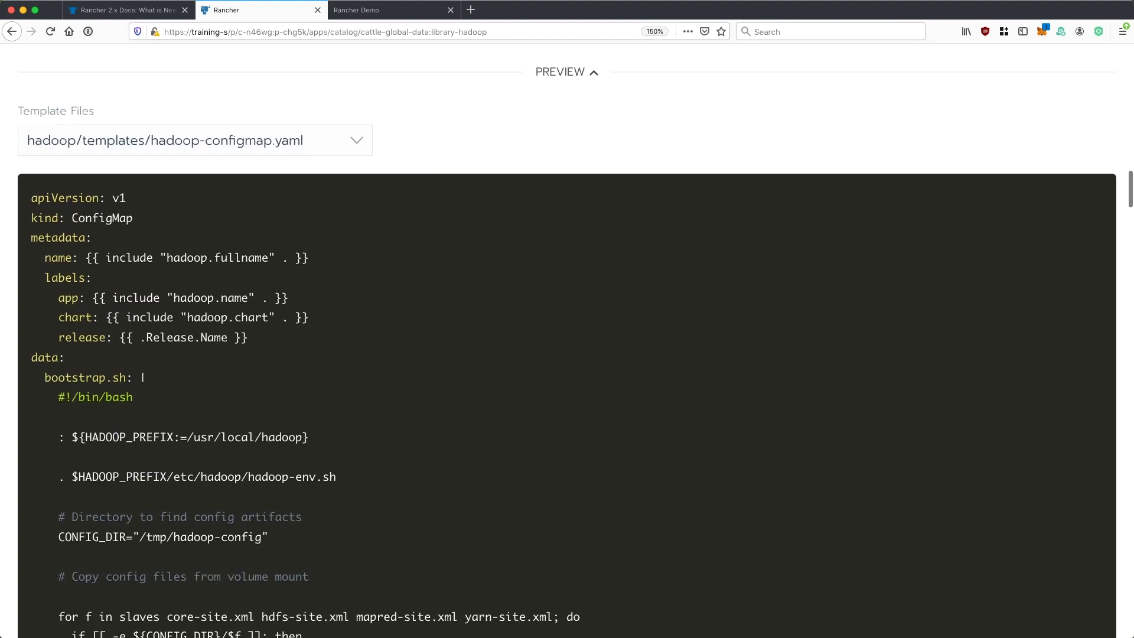
pyautogui.click(567, 71)
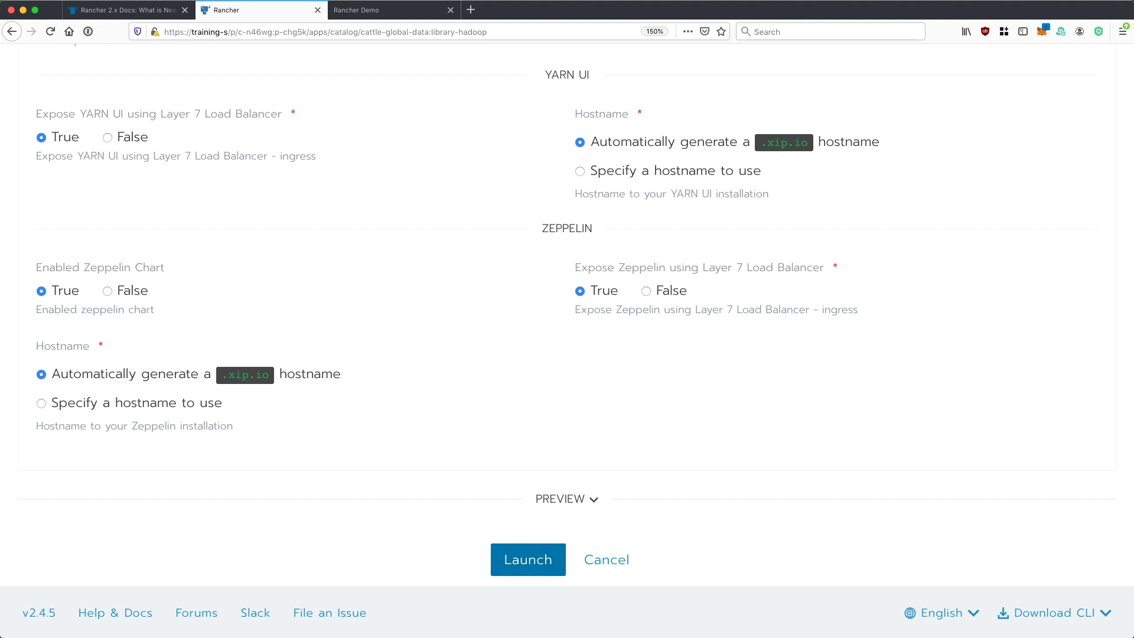
# - Go back to the Catalog page listing helm3-library and library charts, leaving Hadoop unlaunched
pyautogui.press('super+Left')
pyautogui.scroll(15, 567, 354)
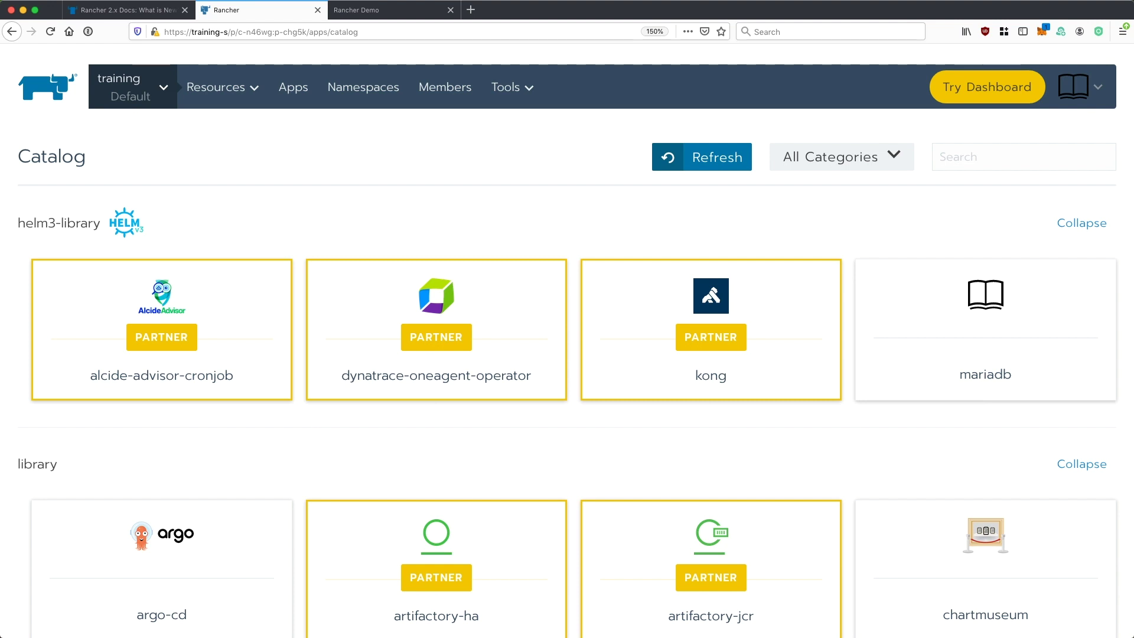
pyautogui.moveTo(131, 86)
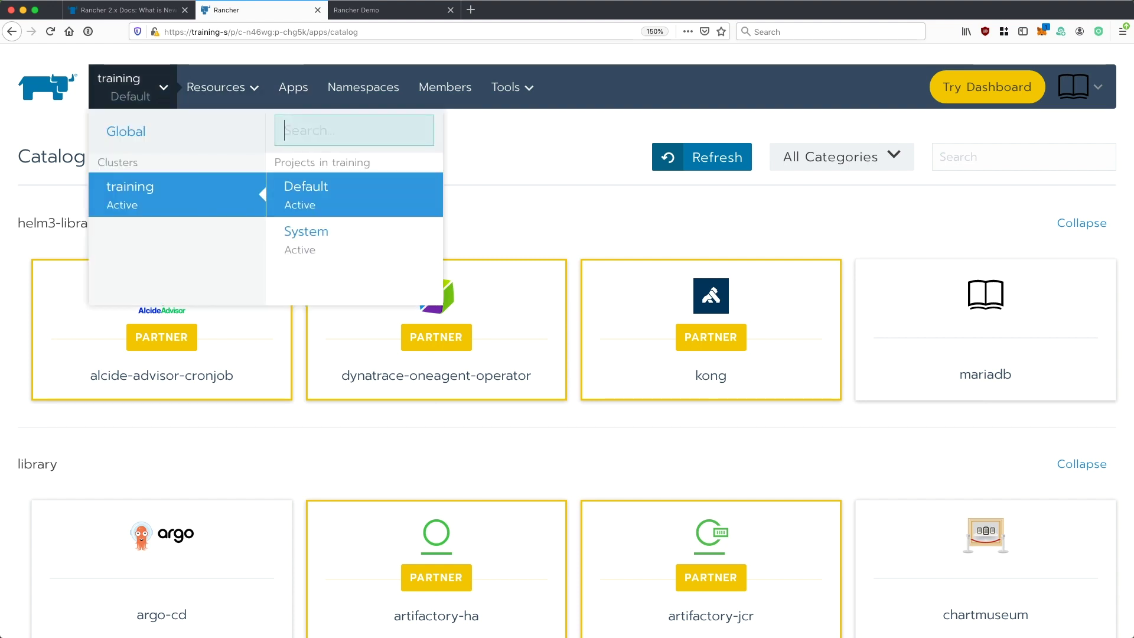
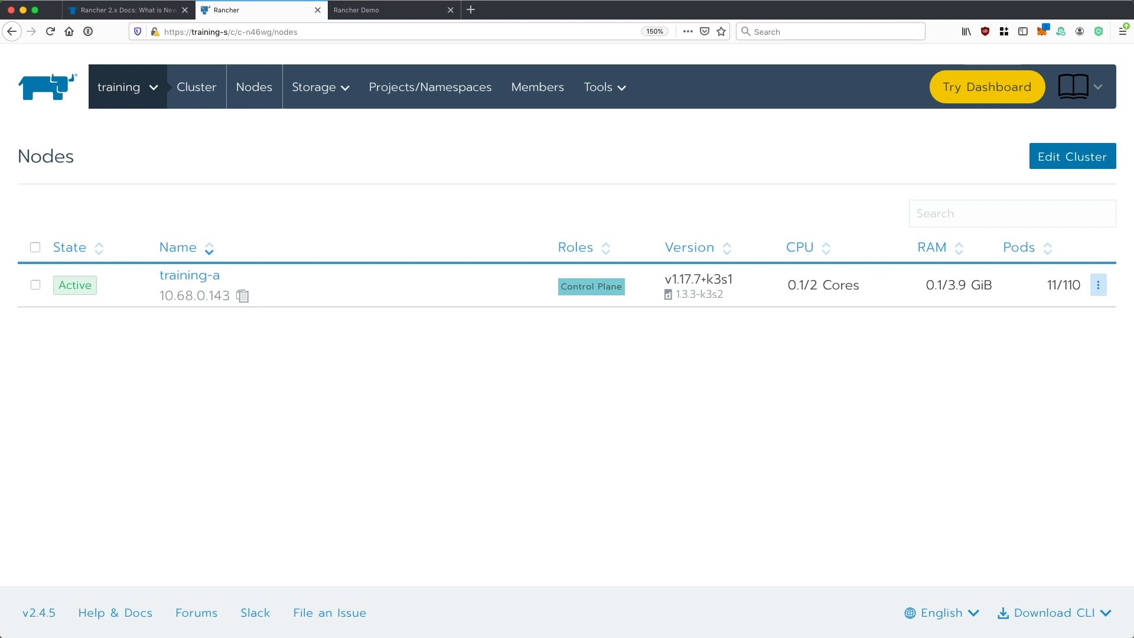
pyautogui.click(1098, 284)
pyautogui.click(1014, 305)
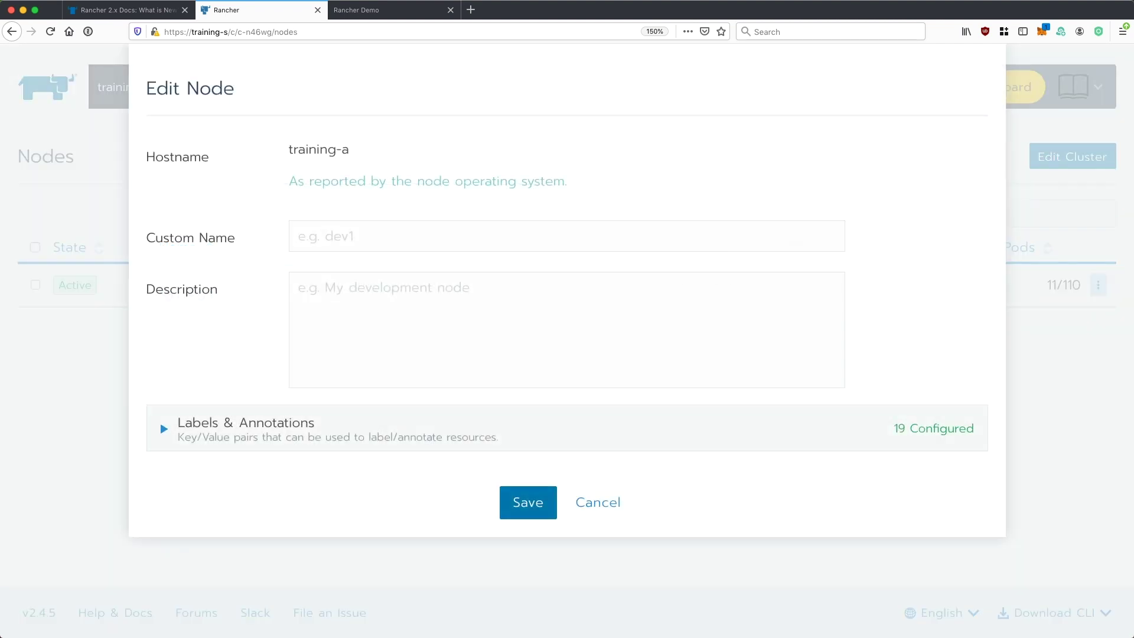
pyautogui.click(164, 428)
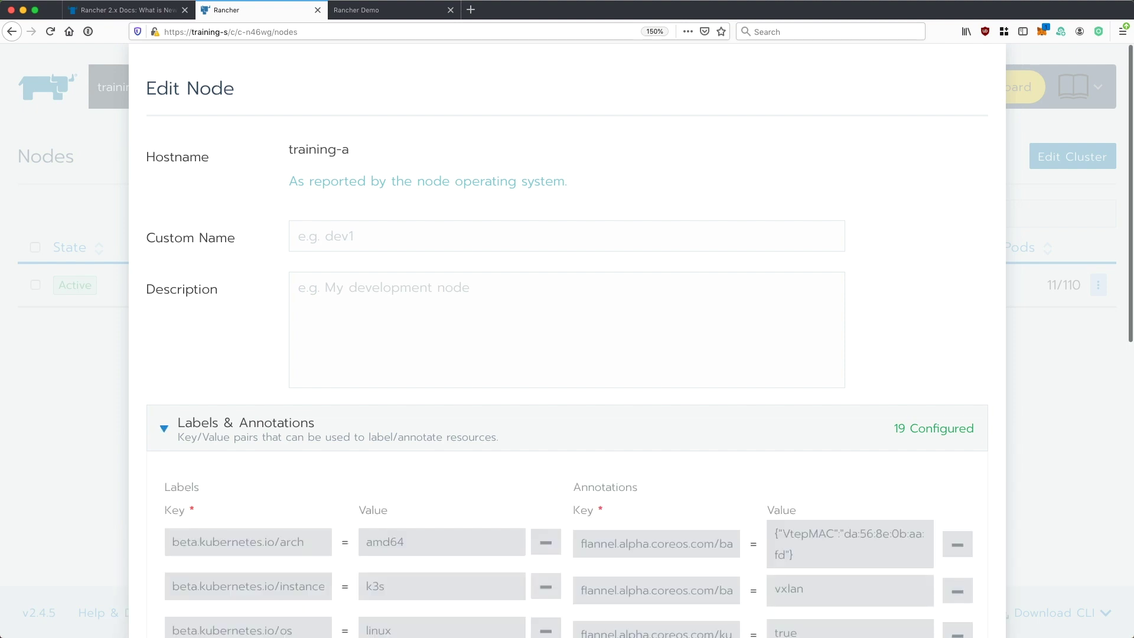
pyautogui.scroll(-5, 567, 342)
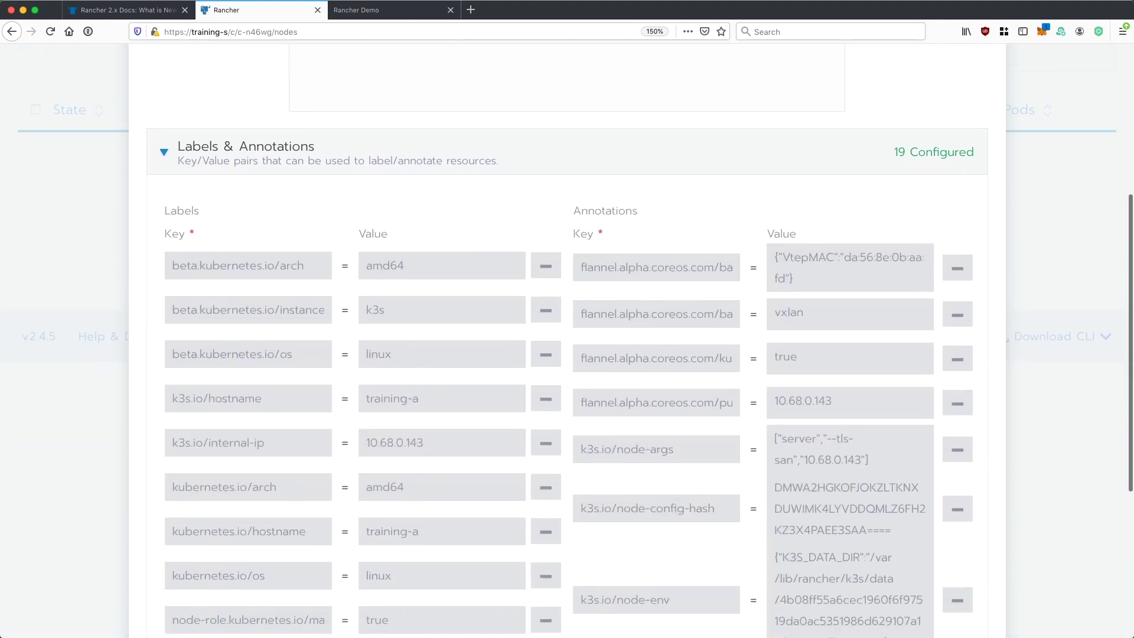
pyautogui.scroll(-4, 567, 343)
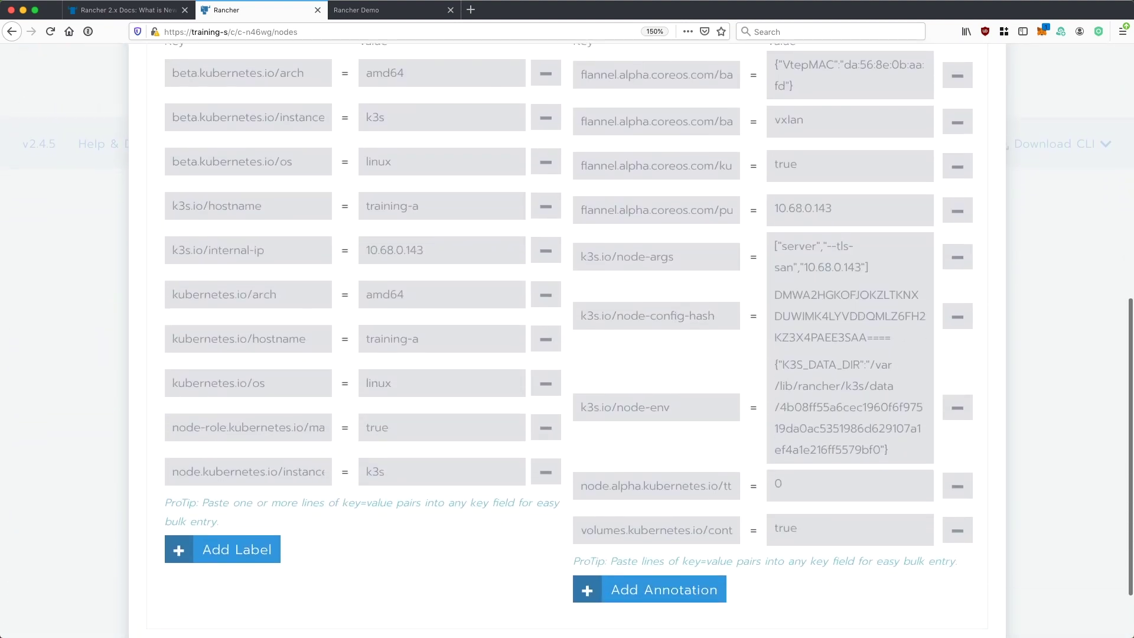
pyautogui.scroll(2, 567, 343)
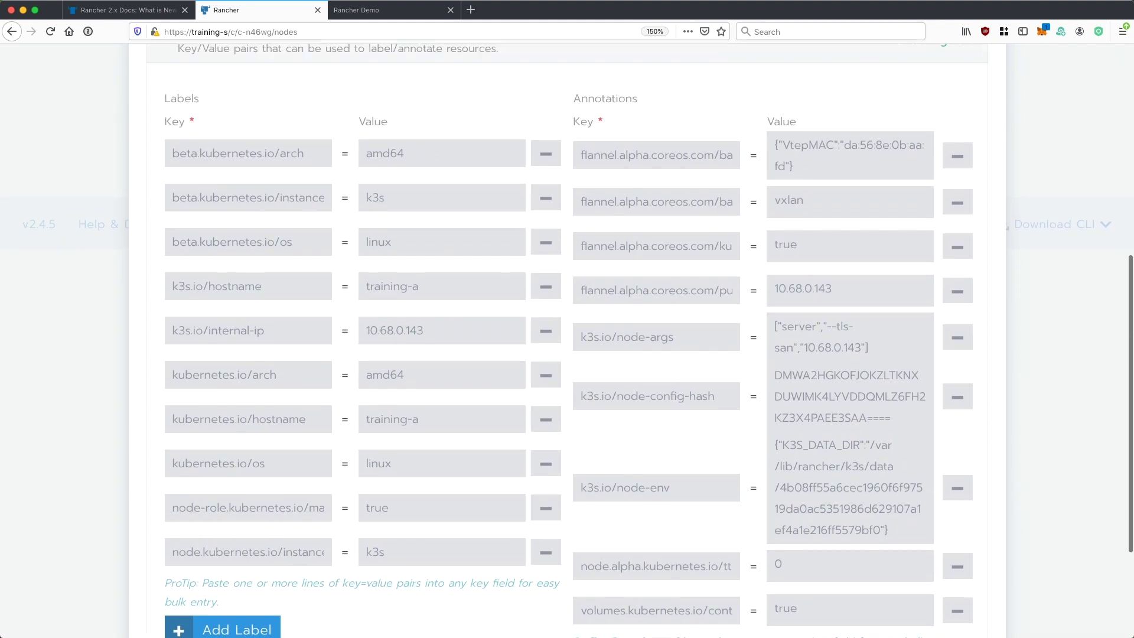
pyautogui.scroll(1, 567, 342)
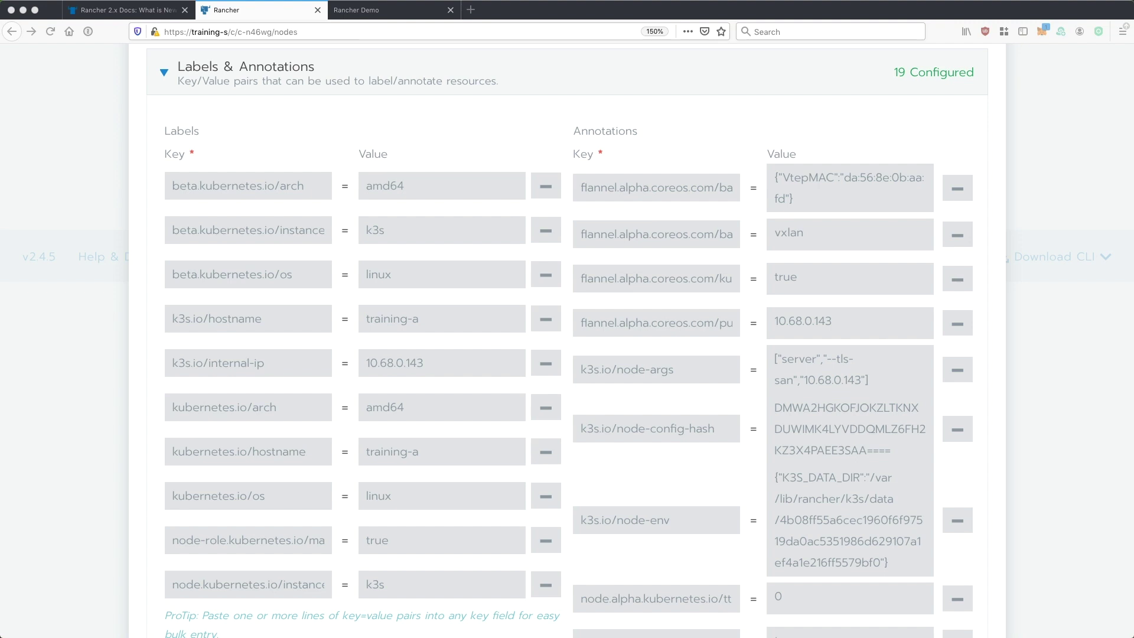
pyautogui.scroll(6, 567, 343)
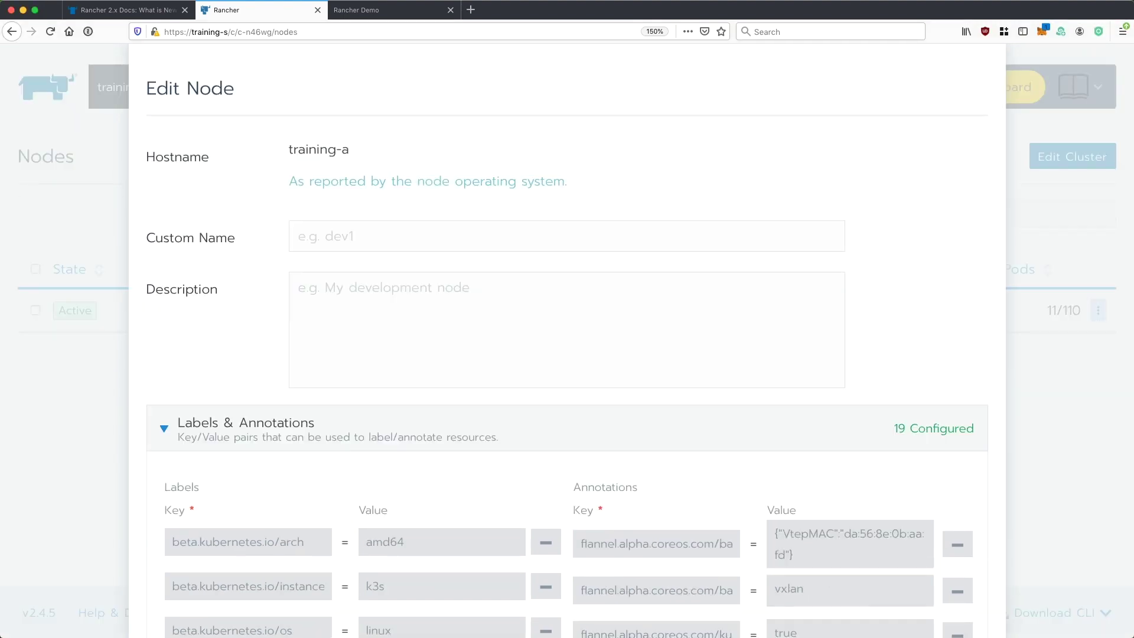
pyautogui.scroll(-9, 567, 342)
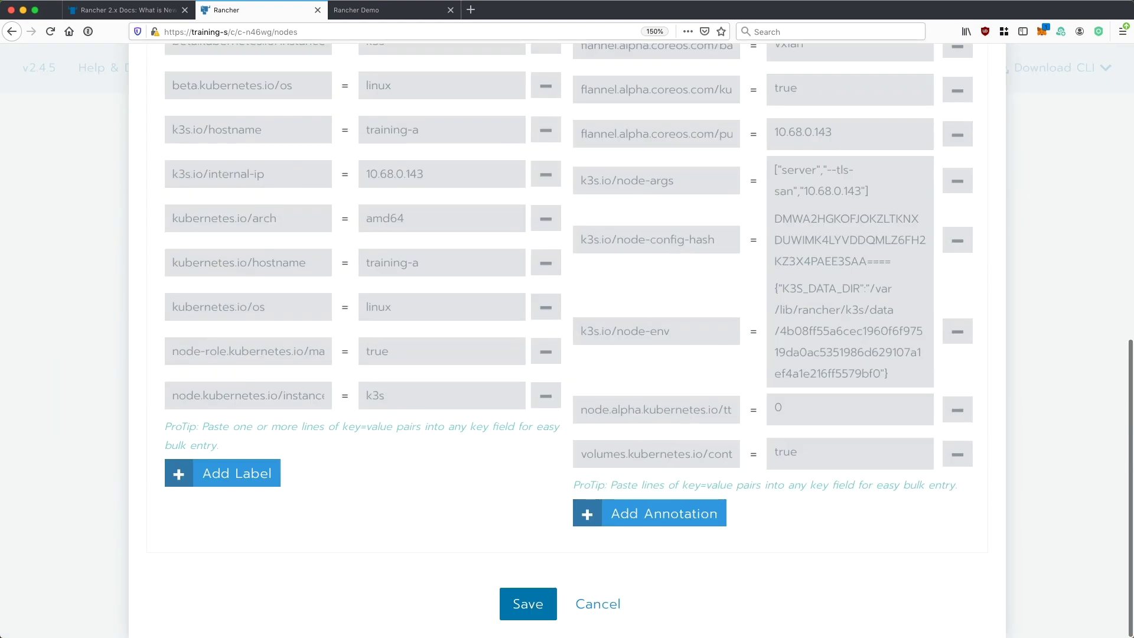
pyautogui.click(528, 604)
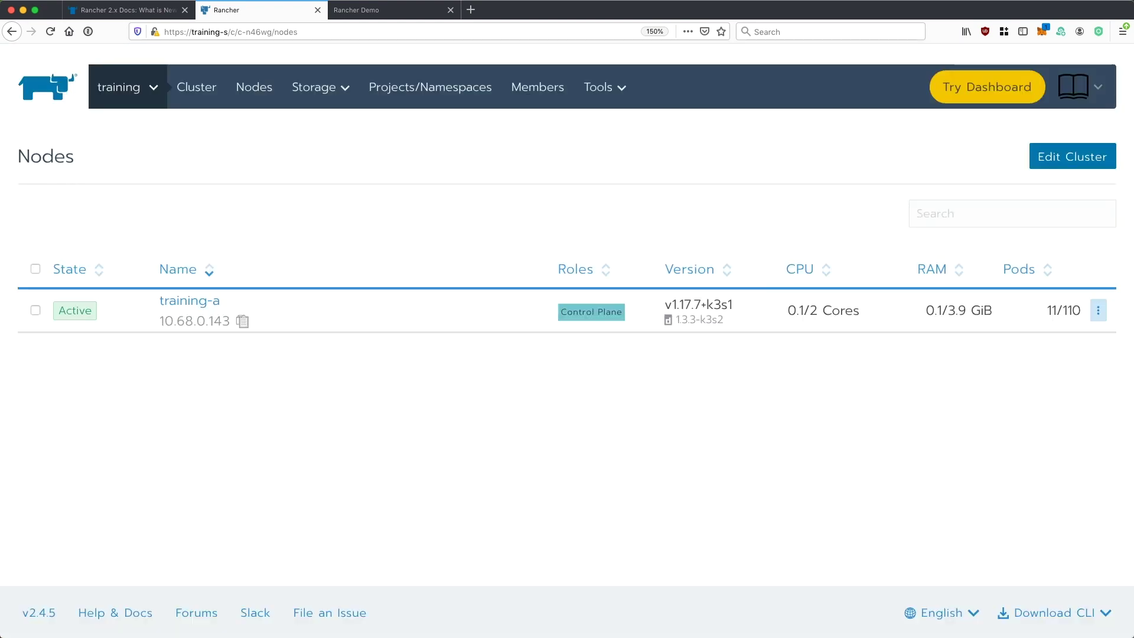
# - From the global Clusters list, start adding a custom cluster from existing nodes
pyautogui.moveTo(124, 87)
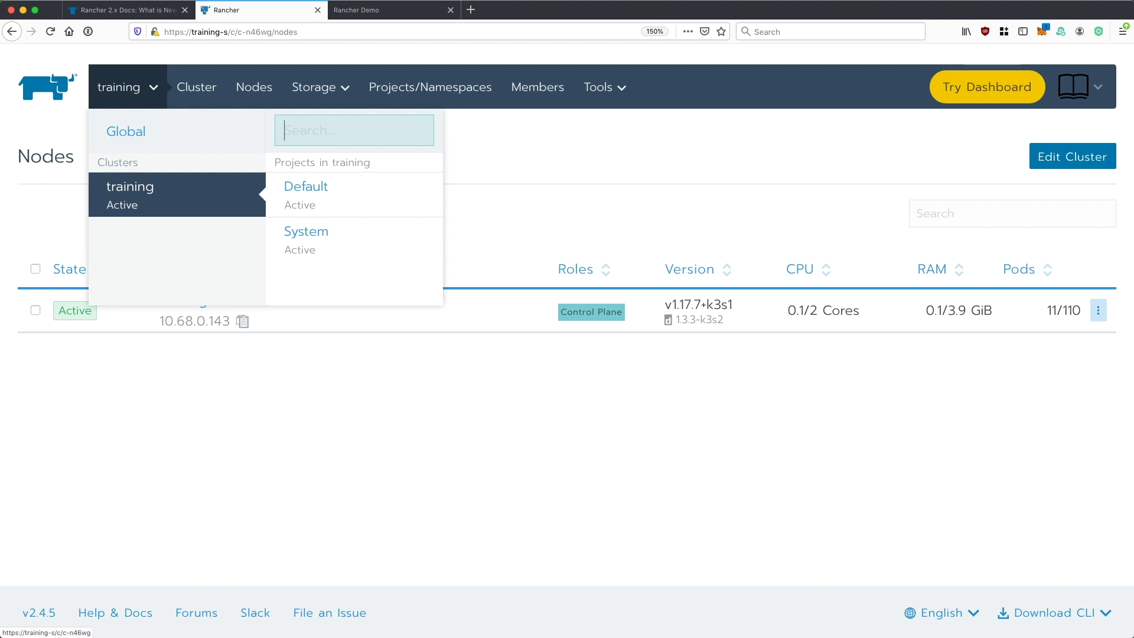
pyautogui.click(125, 131)
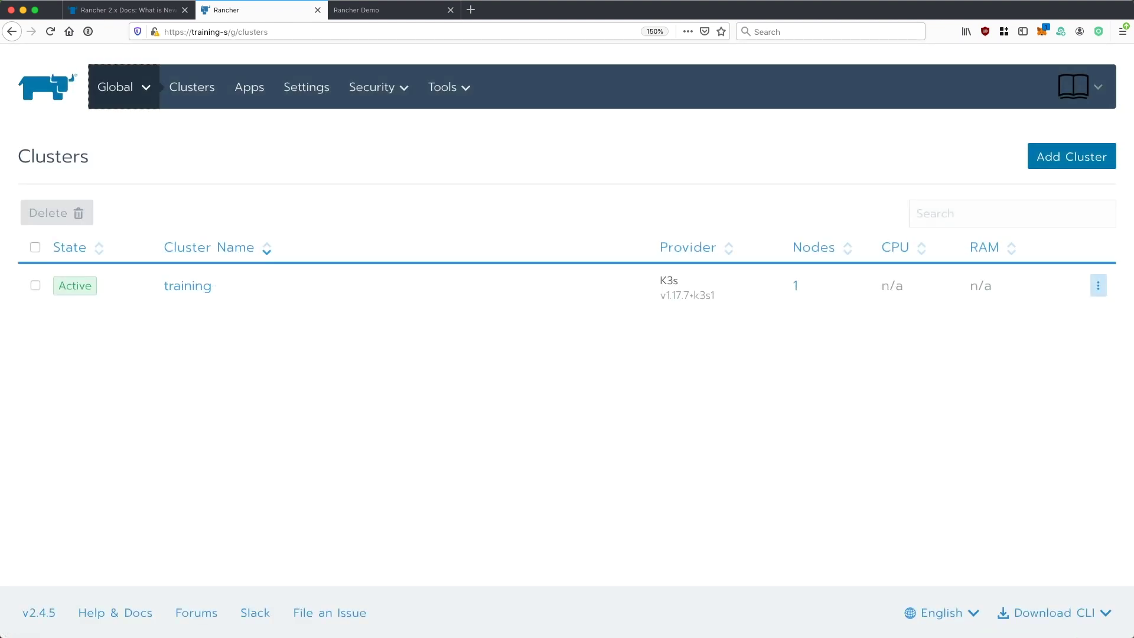
pyautogui.click(1071, 156)
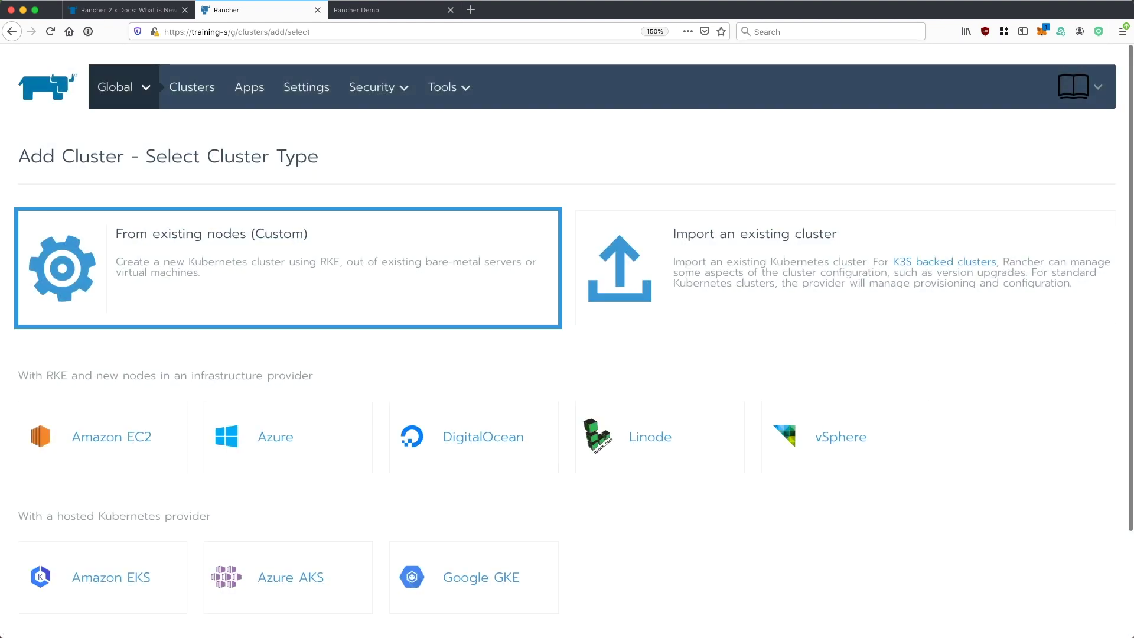
pyautogui.click(288, 267)
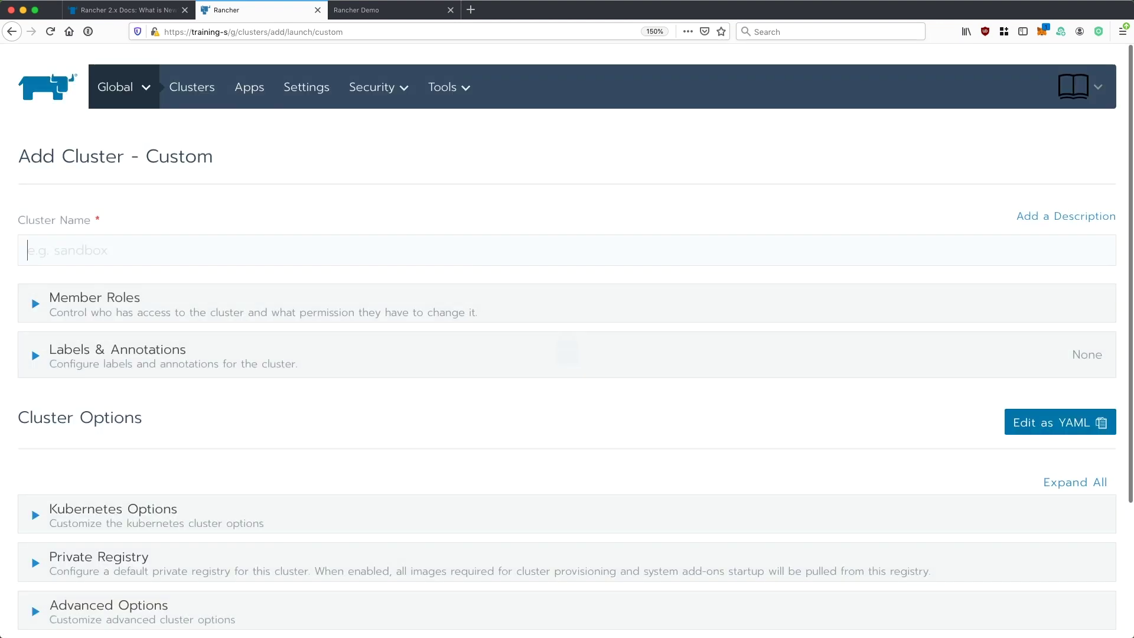
# - Set the network provider to Flannel, name the cluster 'windows', and save the options
pyautogui.scroll(-2, 567, 337)
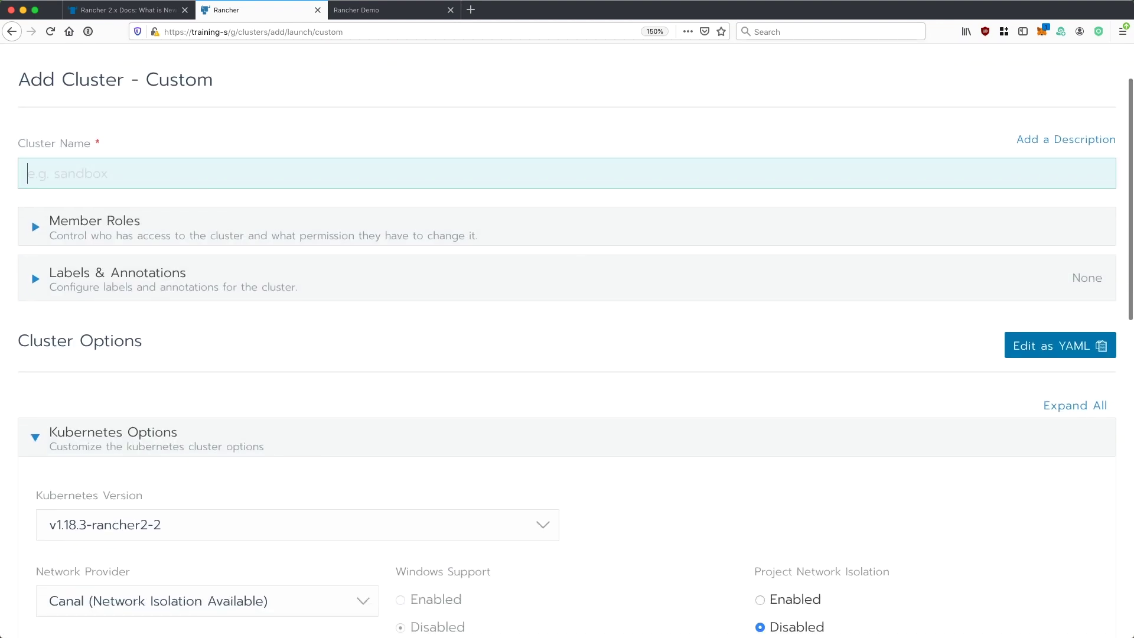
pyautogui.scroll(-4, 566, 340)
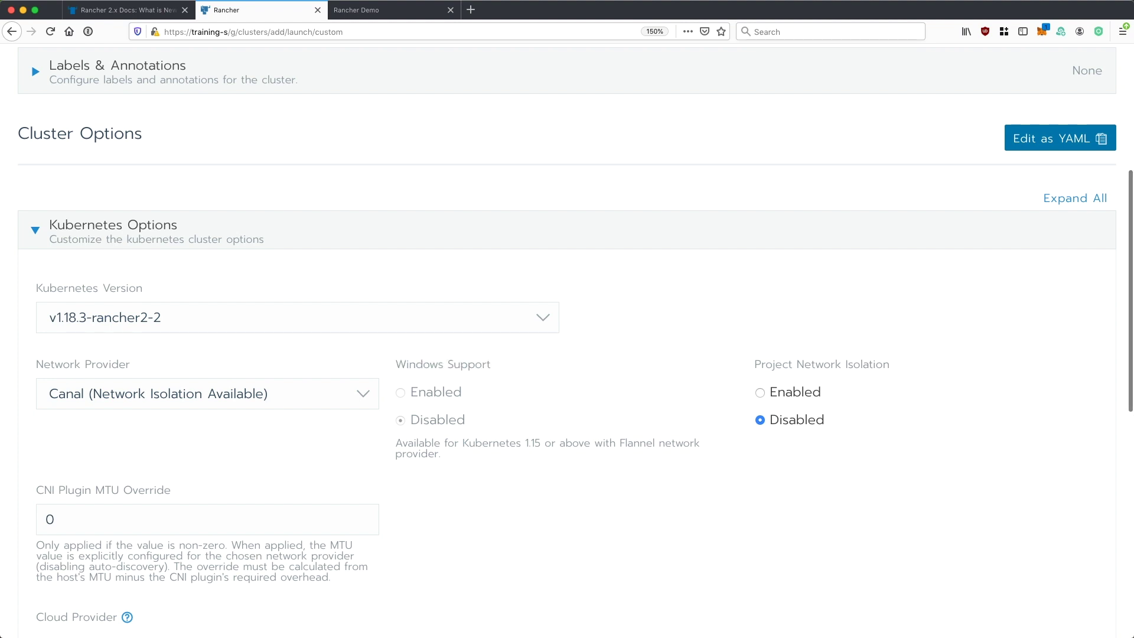
pyautogui.click(207, 393)
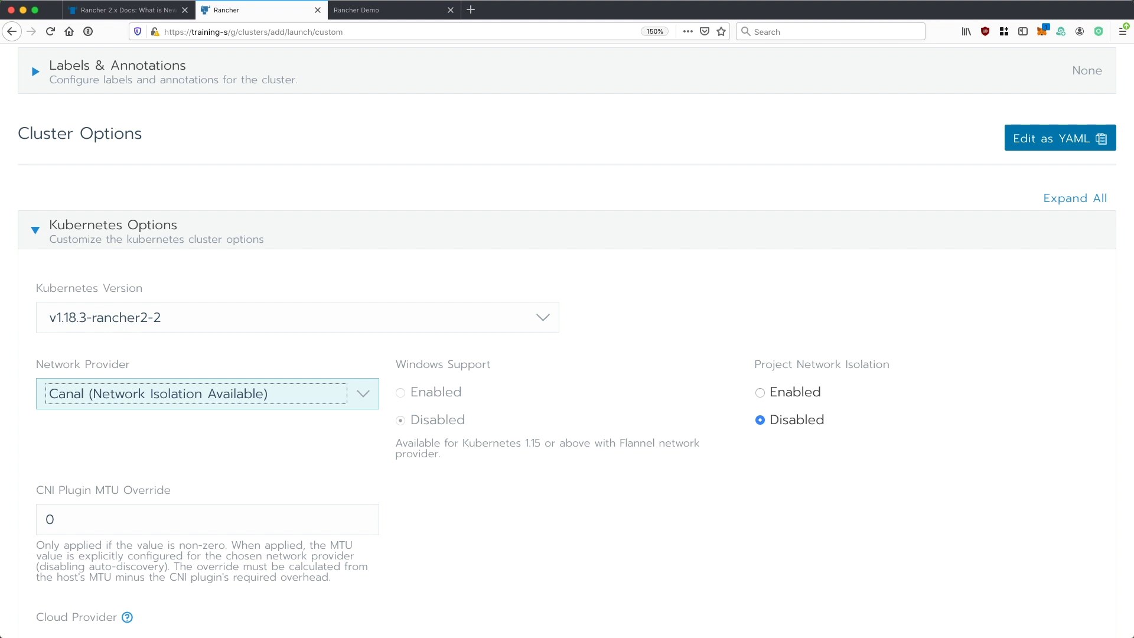
pyautogui.press('Down')
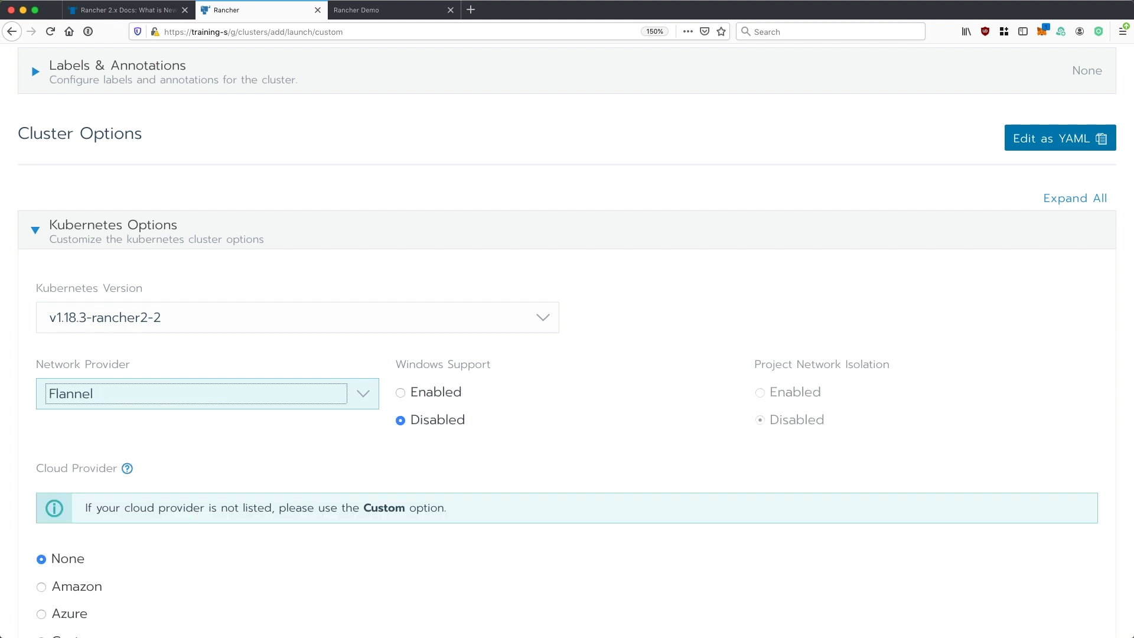
pyautogui.scroll(-3, 576, 340)
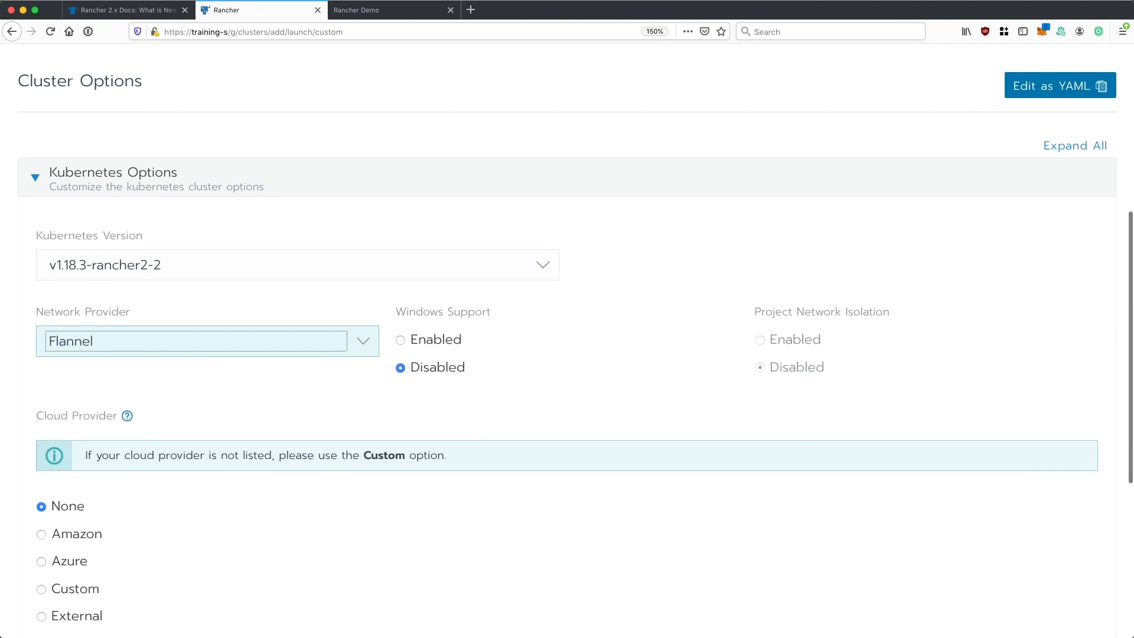
pyautogui.scroll(-5, 566, 340)
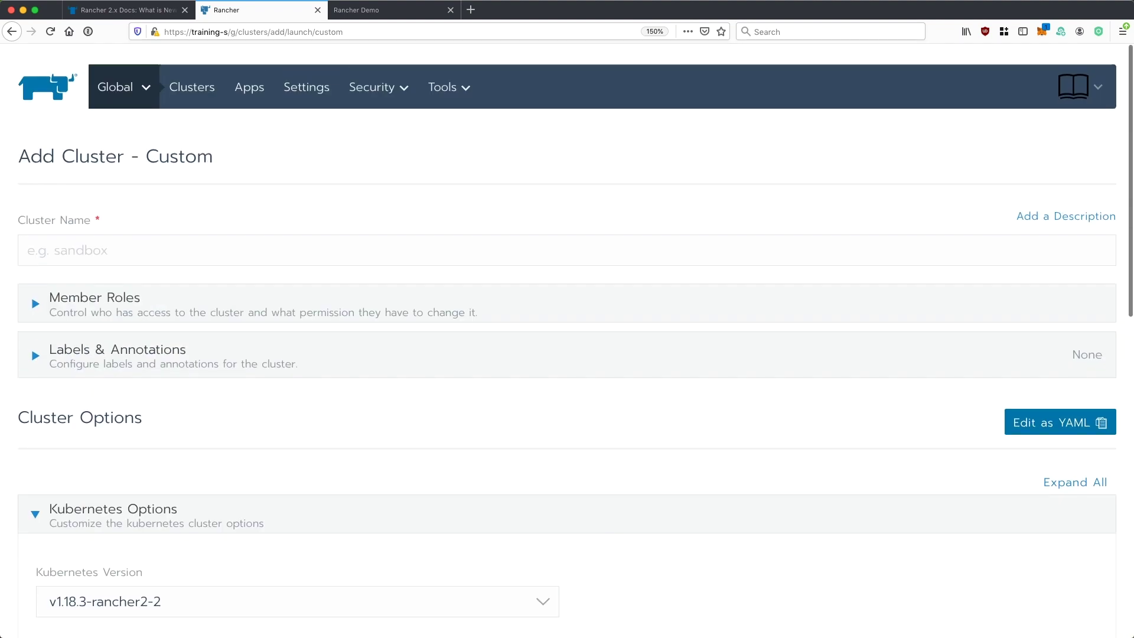
pyautogui.click(27, 249)
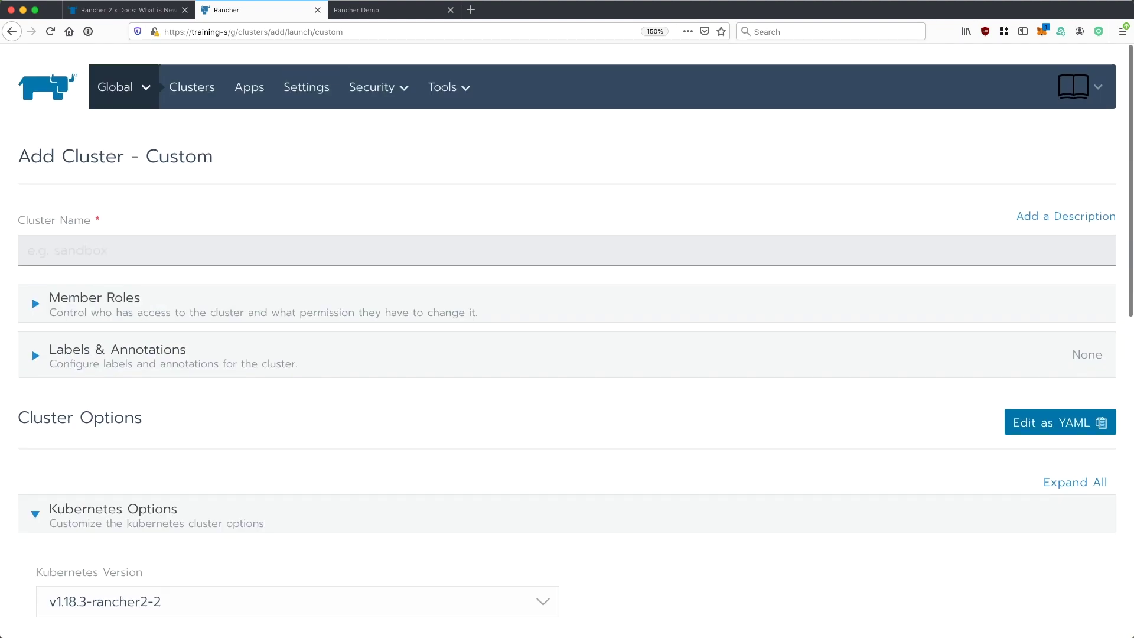
pyautogui.write('windows')
pyautogui.scroll(-10, 567, 341)
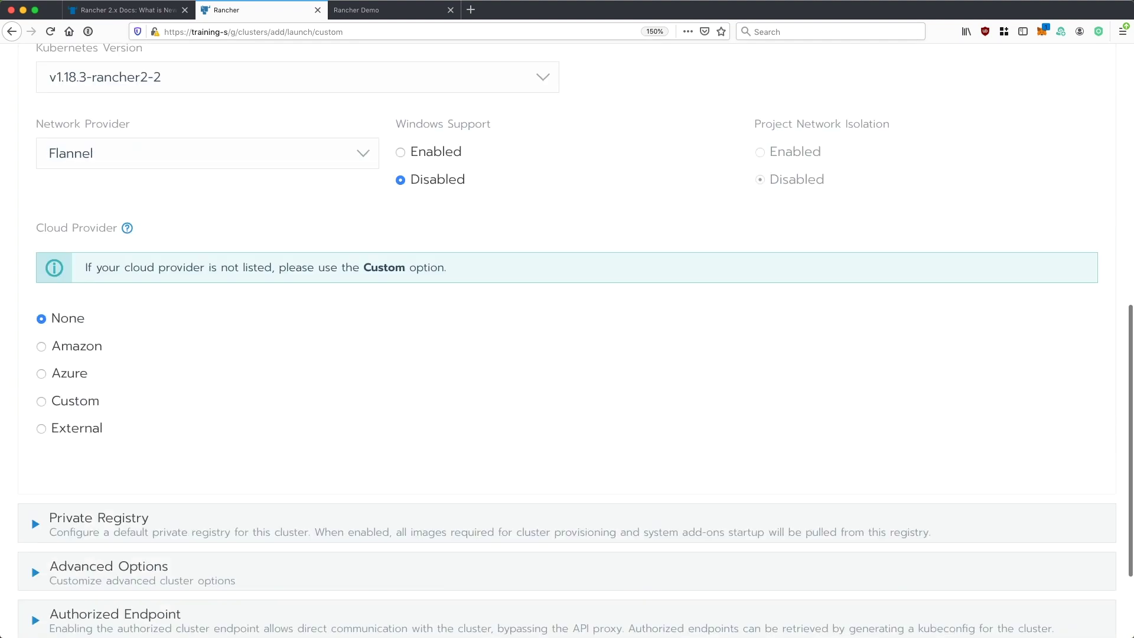
pyautogui.click(528, 559)
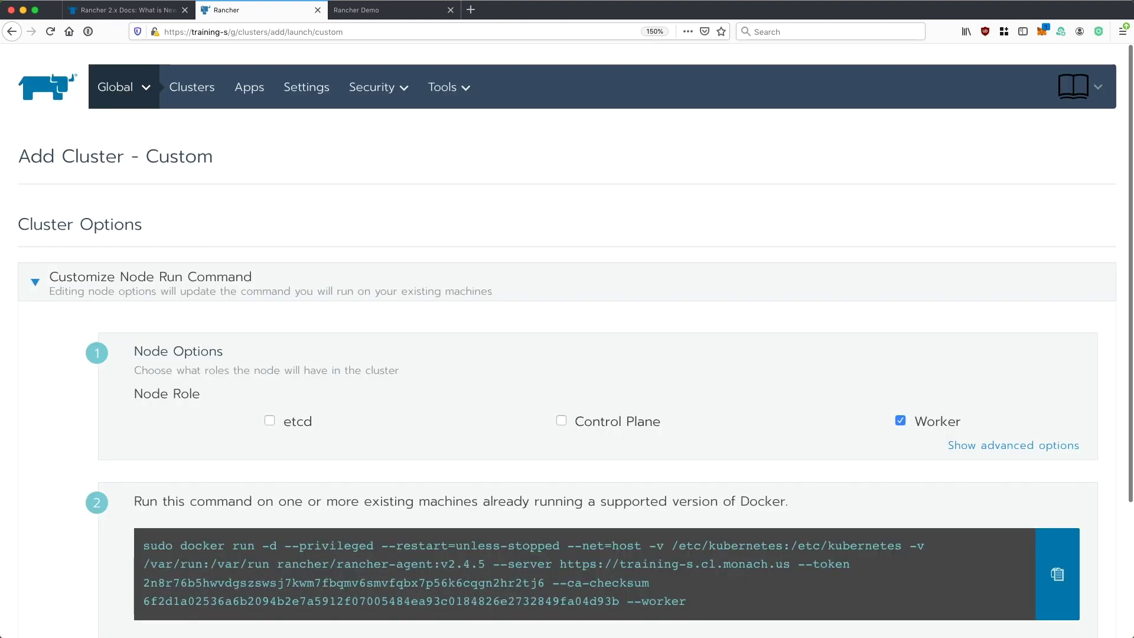
# - Toggle the etcd, Control Plane and Worker role checkboxes, ending with Worker only
pyautogui.scroll(-4, 567, 341)
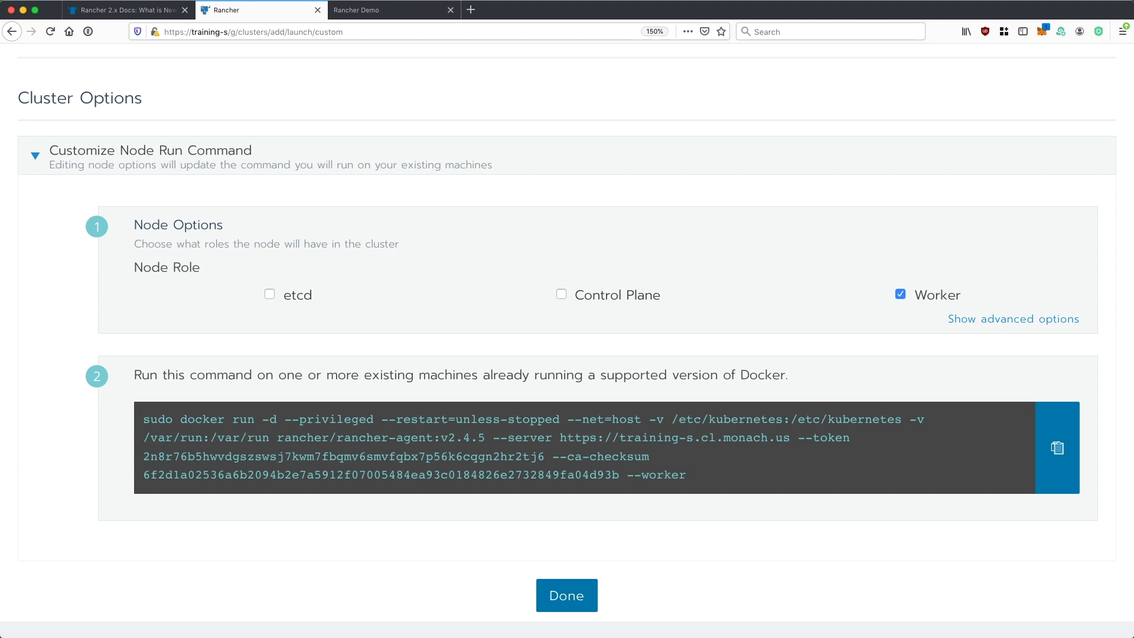
pyautogui.click(270, 293)
pyautogui.click(561, 294)
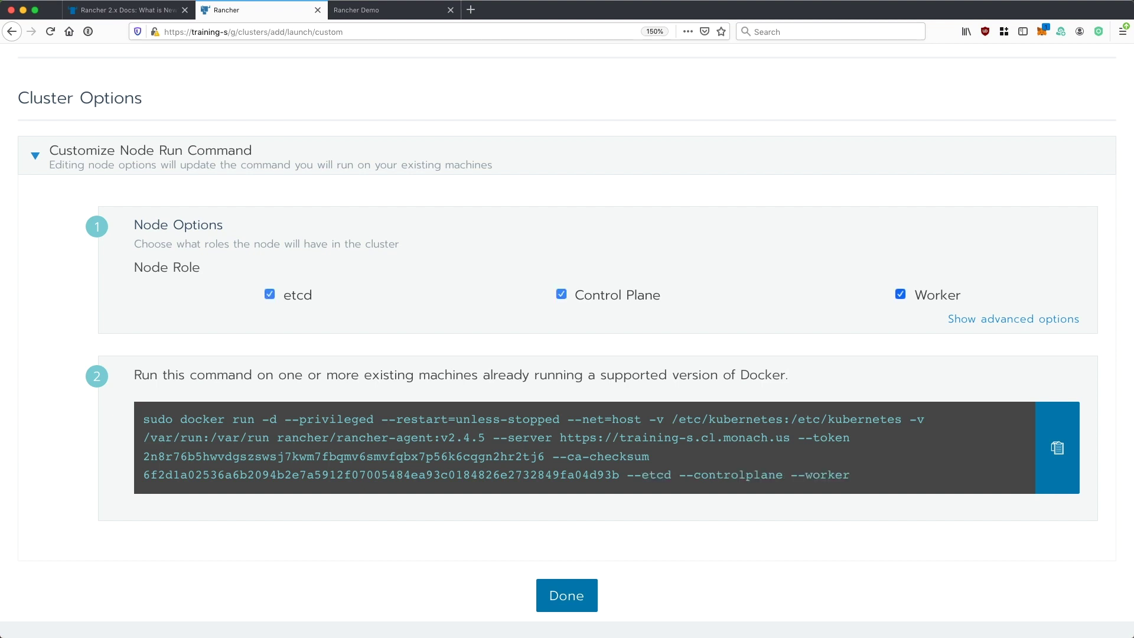
pyautogui.click(900, 294)
pyautogui.scroll(1, 900, 293)
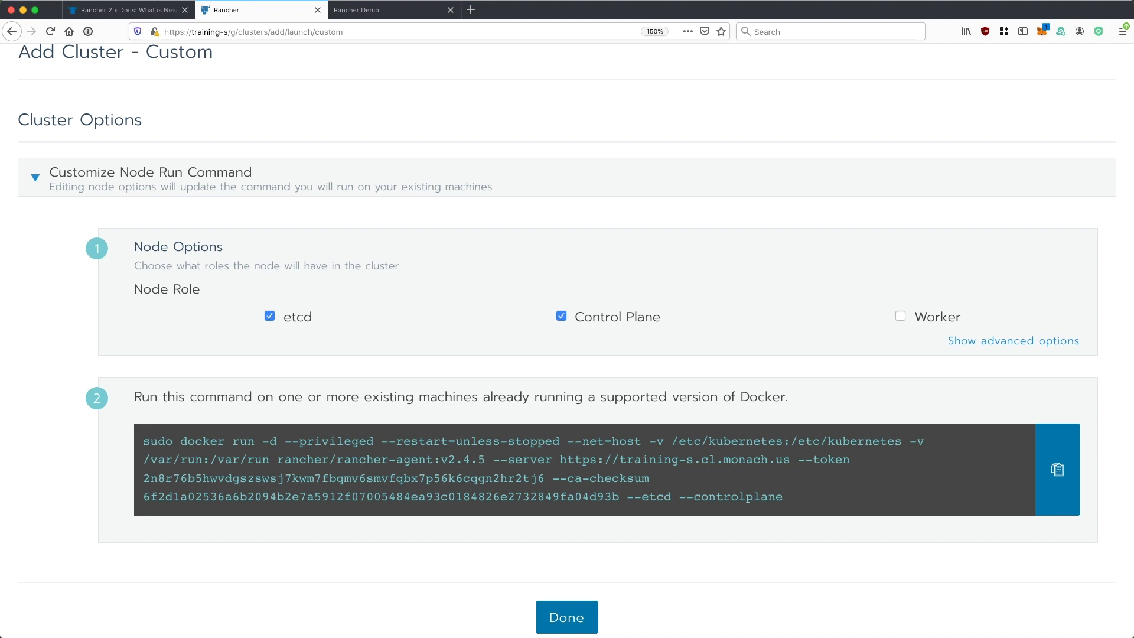
pyautogui.click(270, 316)
pyautogui.click(561, 316)
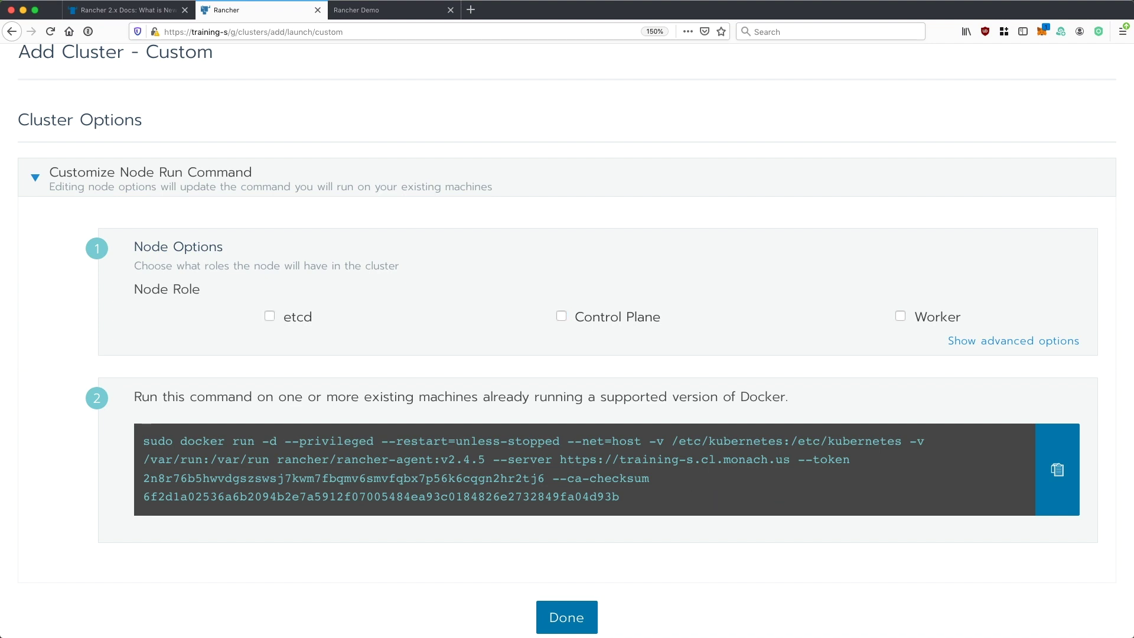
pyautogui.click(900, 316)
# - Expand the advanced node options and look through them
pyautogui.scroll(3, 566, 331)
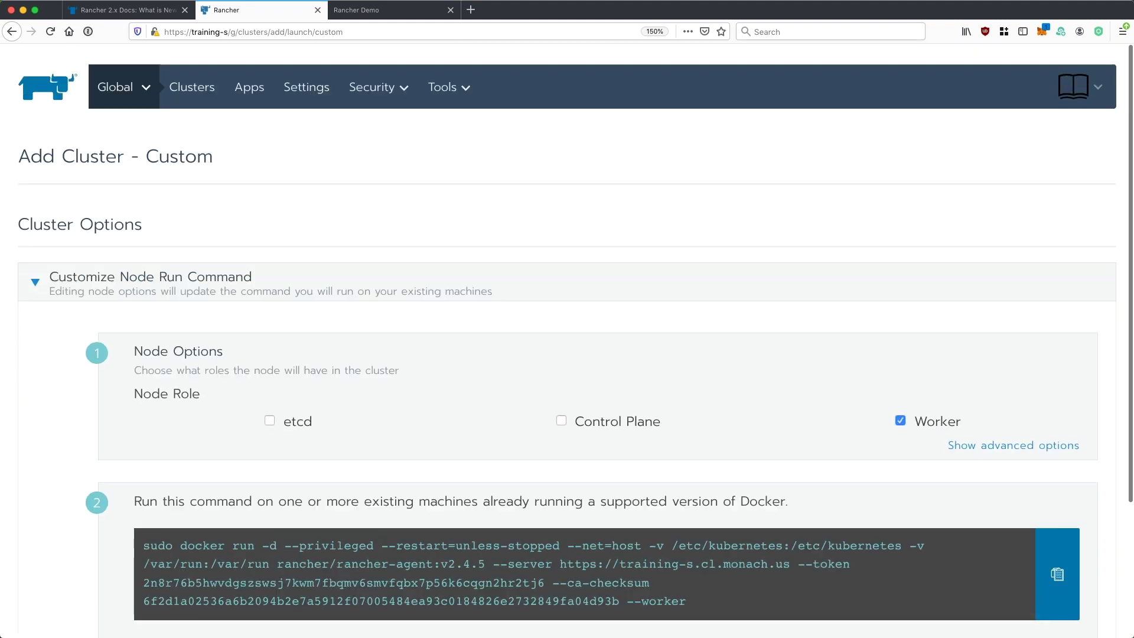
pyautogui.scroll(-2, 567, 330)
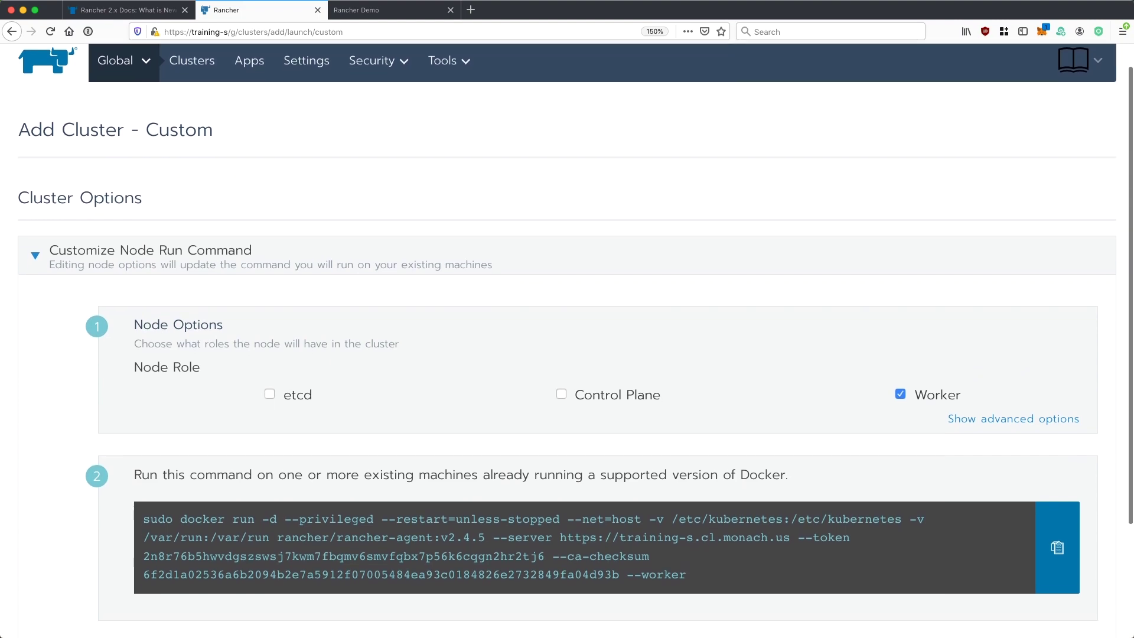
pyautogui.click(1013, 388)
pyautogui.scroll(-1, 567, 330)
pyautogui.scroll(-5, 566, 331)
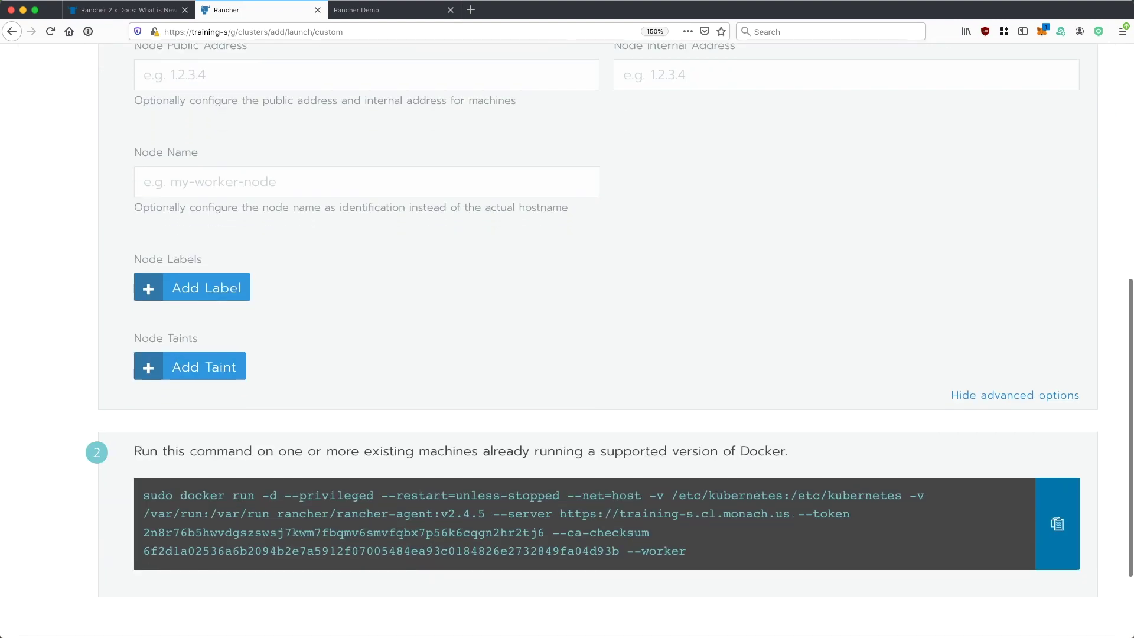
pyautogui.scroll(7, 567, 330)
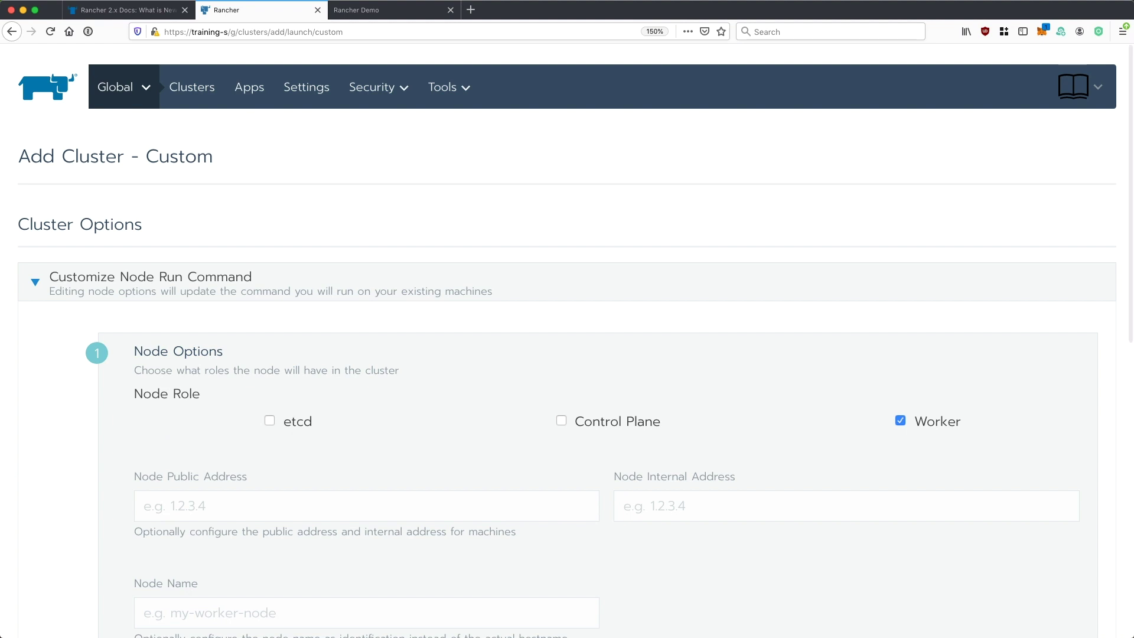
# - Go back to the cluster types, delete the windows cluster, and start adding a new cluster
pyautogui.press('super+bracketleft')
pyautogui.click(845, 268)
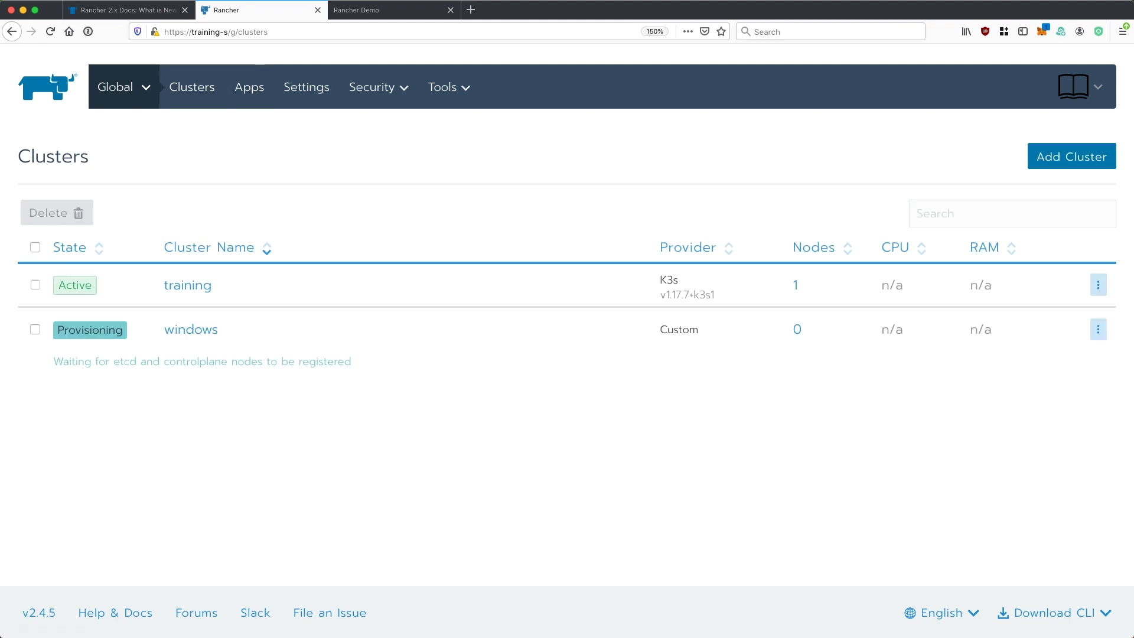
pyautogui.click(1097, 329)
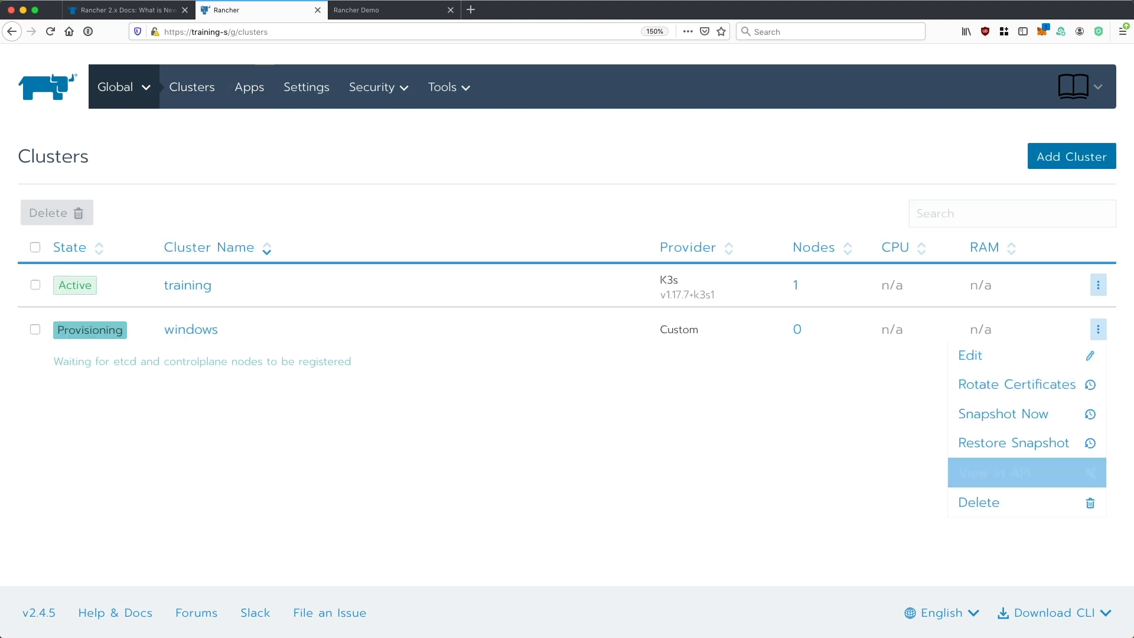
pyautogui.press('Escape')
pyautogui.click(527, 240)
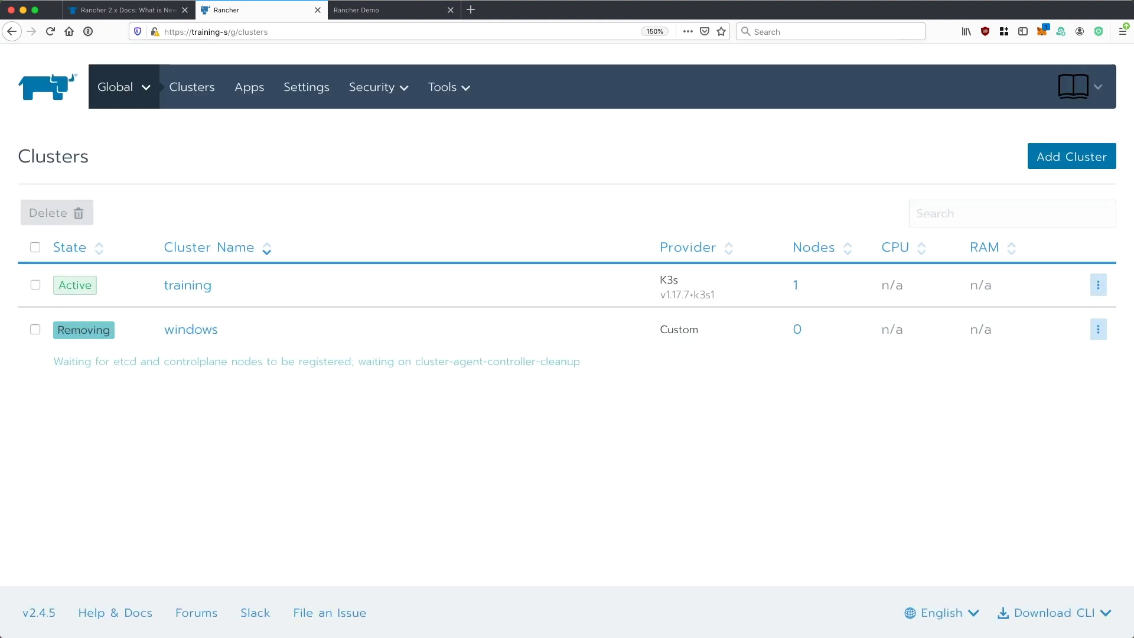
pyautogui.click(1071, 156)
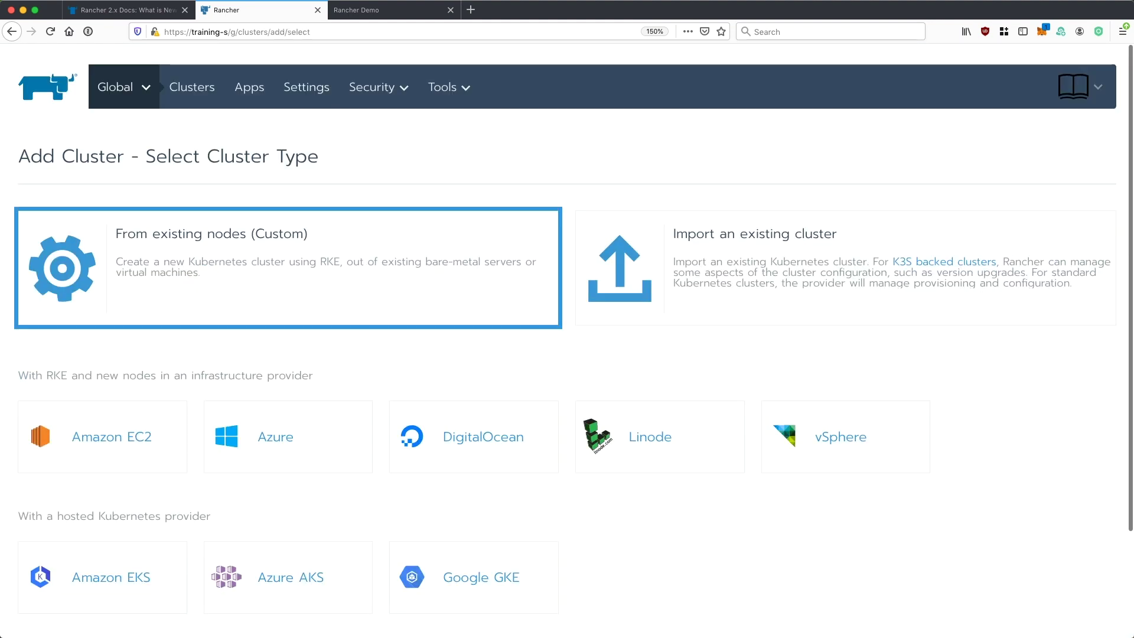
# - Create a custom cluster 'windows' with Flannel networking and Windows support enabled, and submit it
pyautogui.click(288, 267)
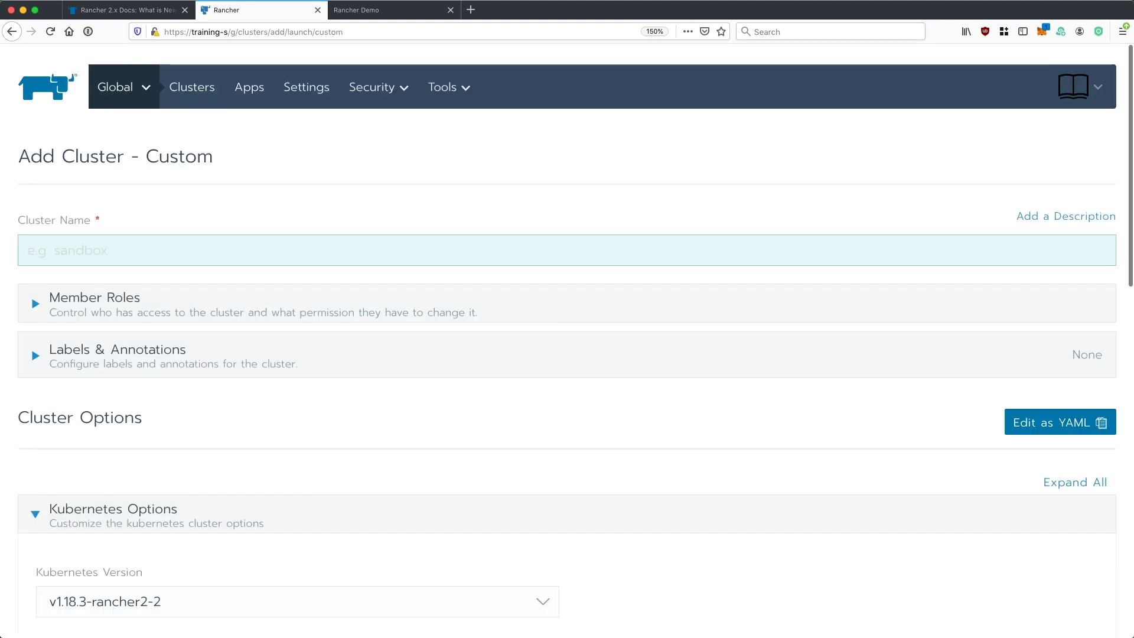
pyautogui.write('windows')
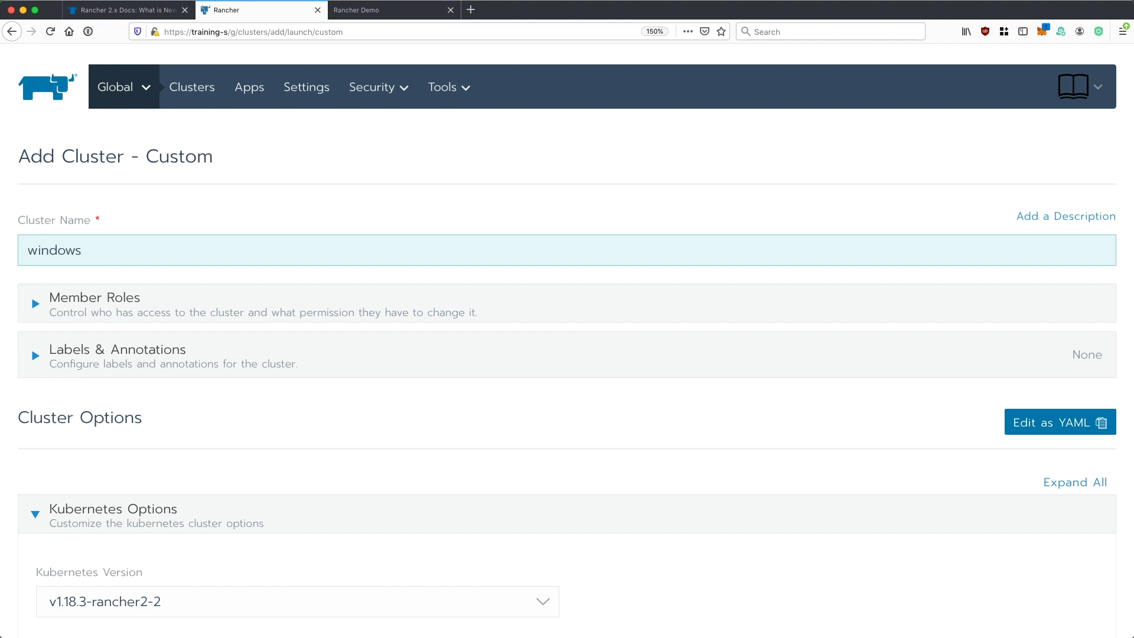
pyautogui.scroll(-4, 566, 336)
pyautogui.click(207, 442)
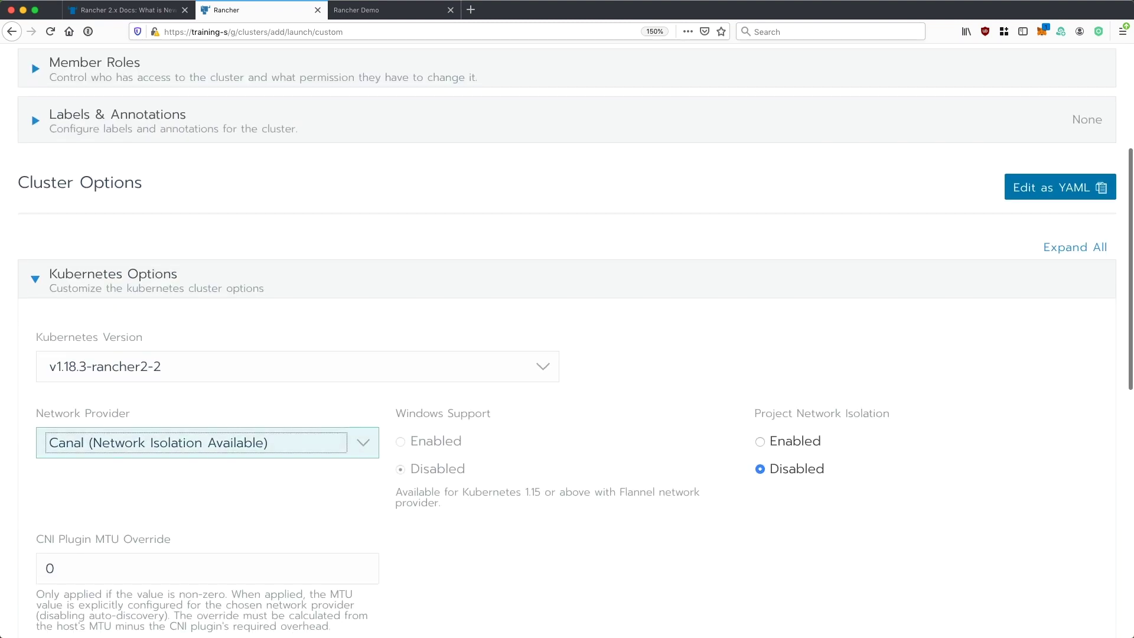
pyautogui.press('f')
pyautogui.click(401, 441)
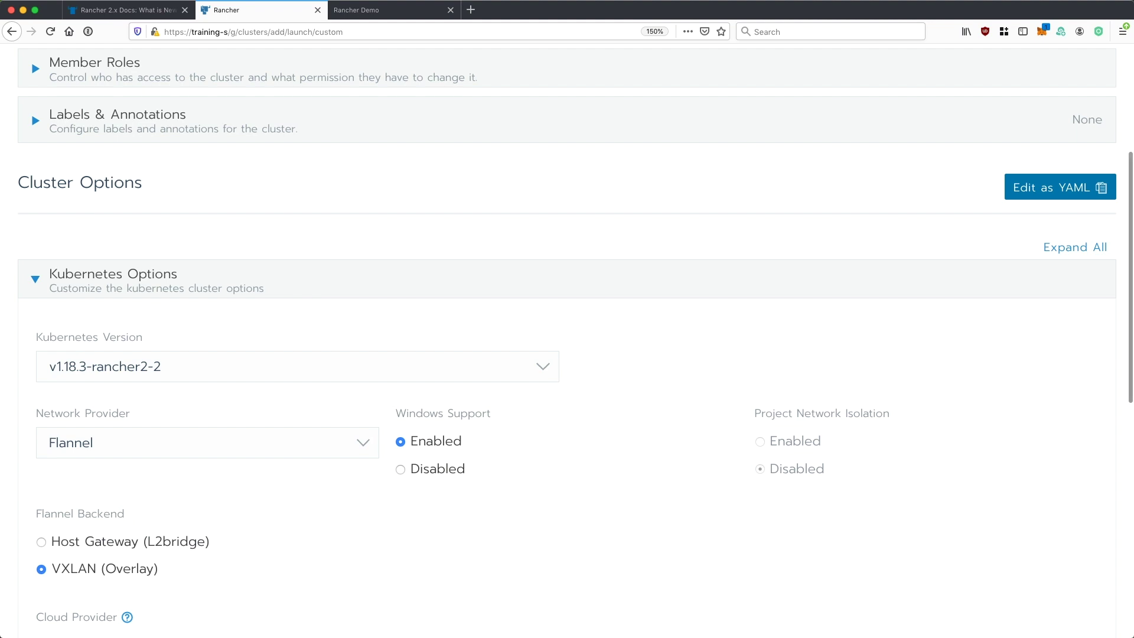
pyautogui.scroll(-4, 567, 337)
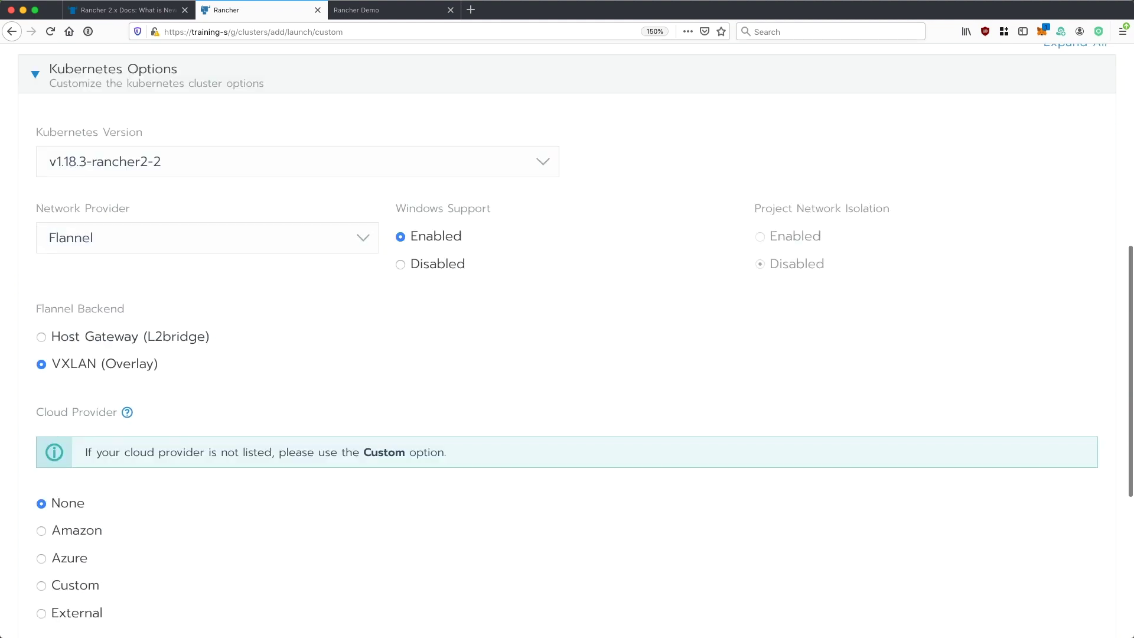
pyautogui.scroll(-5, 567, 337)
pyautogui.press('Return')
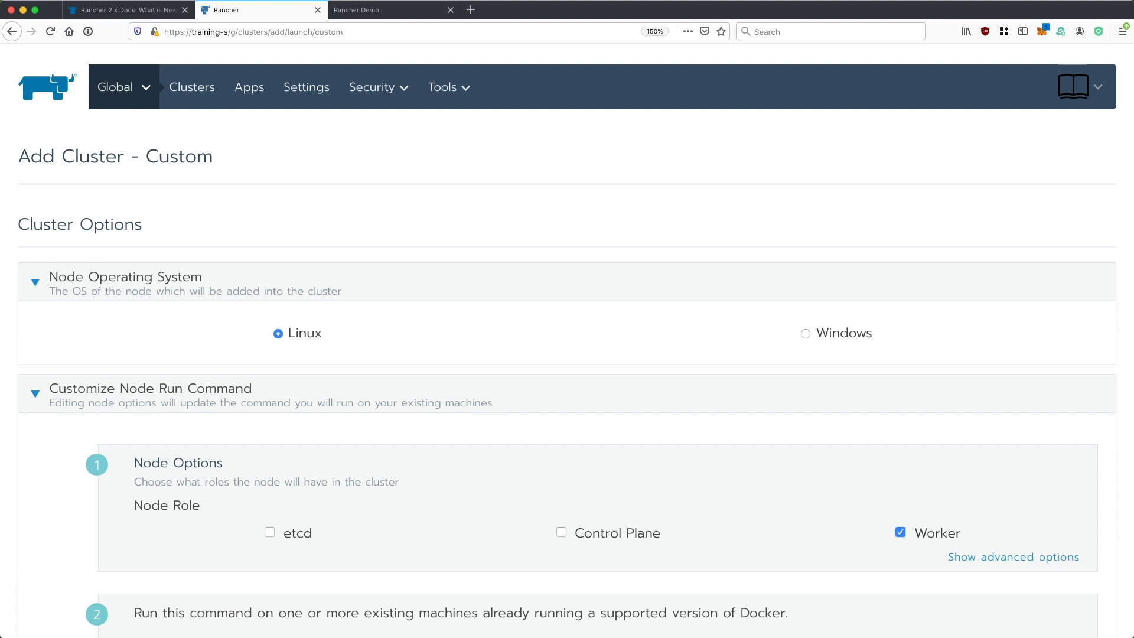
# - Give the Linux node the etcd and Control Plane roles, then select Windows as node OS
pyautogui.moveTo(322, 333); pyautogui.dragTo(284, 333)
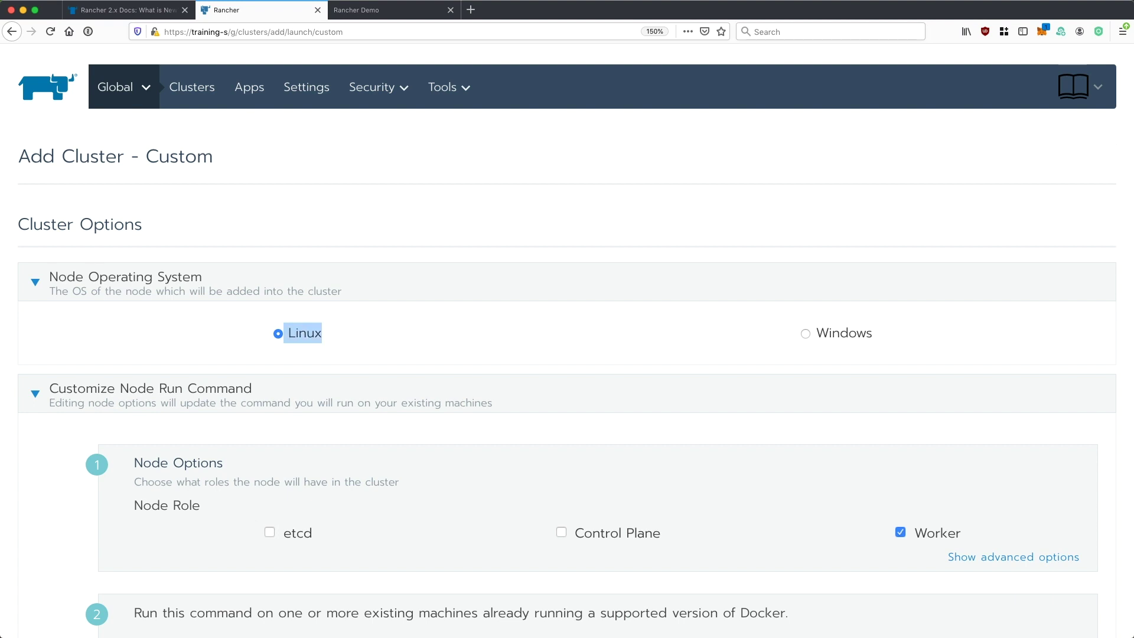
pyautogui.click(269, 532)
pyautogui.click(561, 532)
pyautogui.scroll(-3, 567, 354)
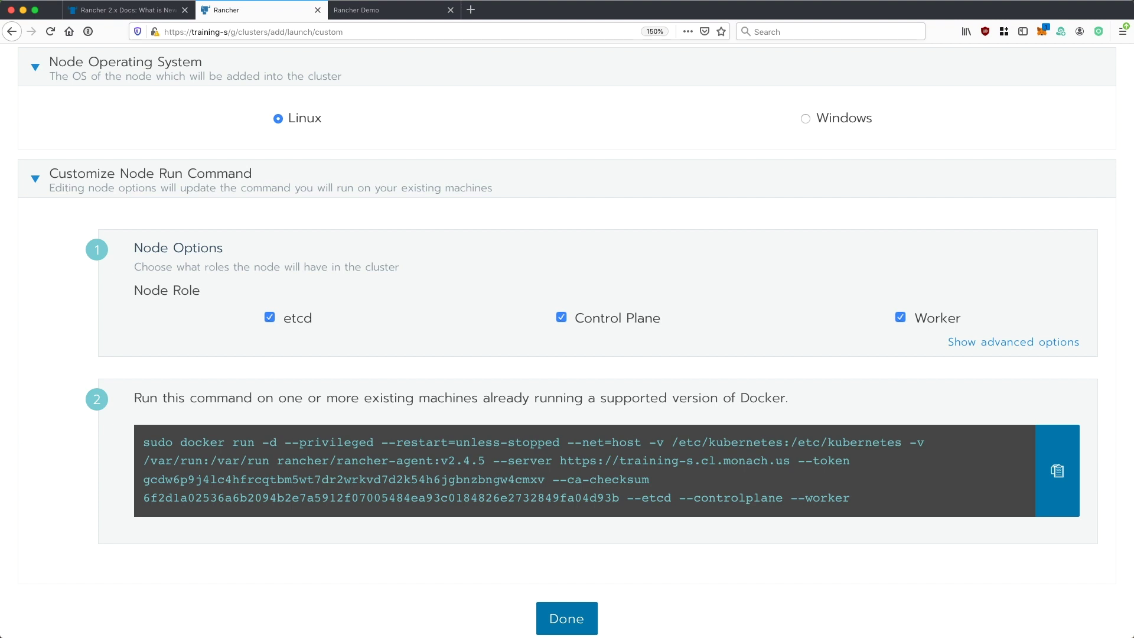
pyautogui.scroll(5, 567, 342)
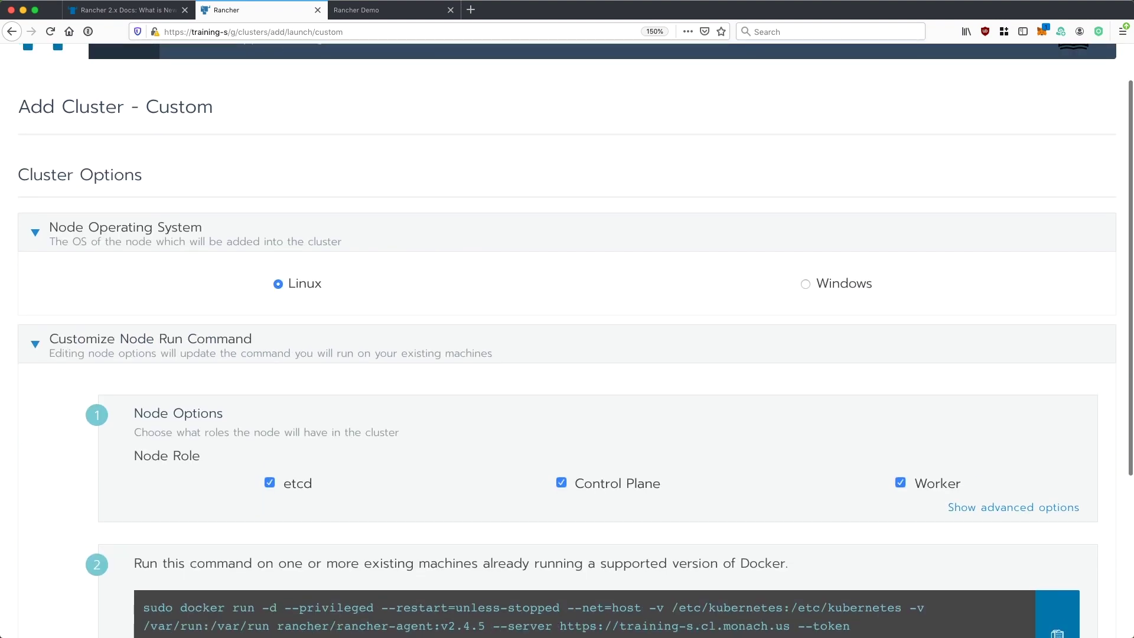
pyautogui.click(804, 284)
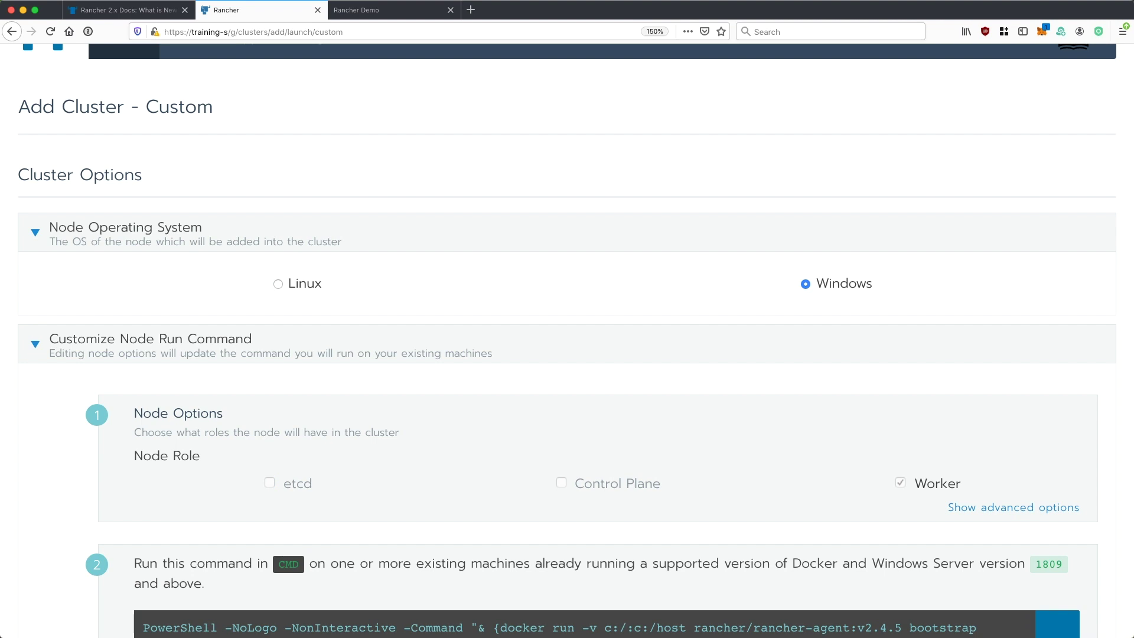
pyautogui.scroll(-3, 567, 319)
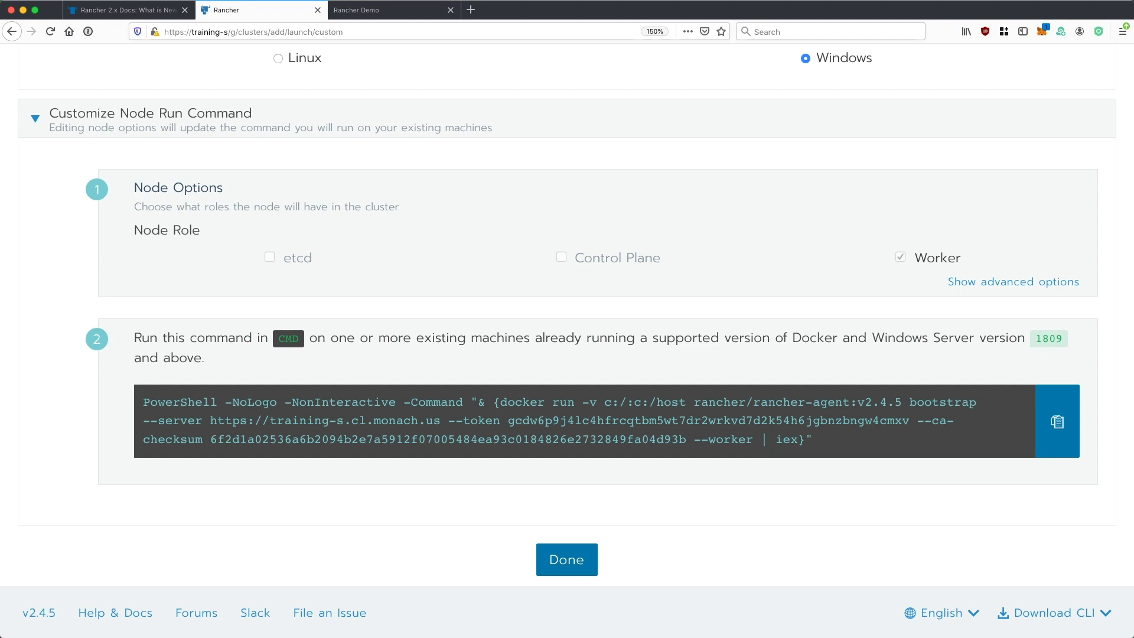
pyautogui.press('super+Tab')
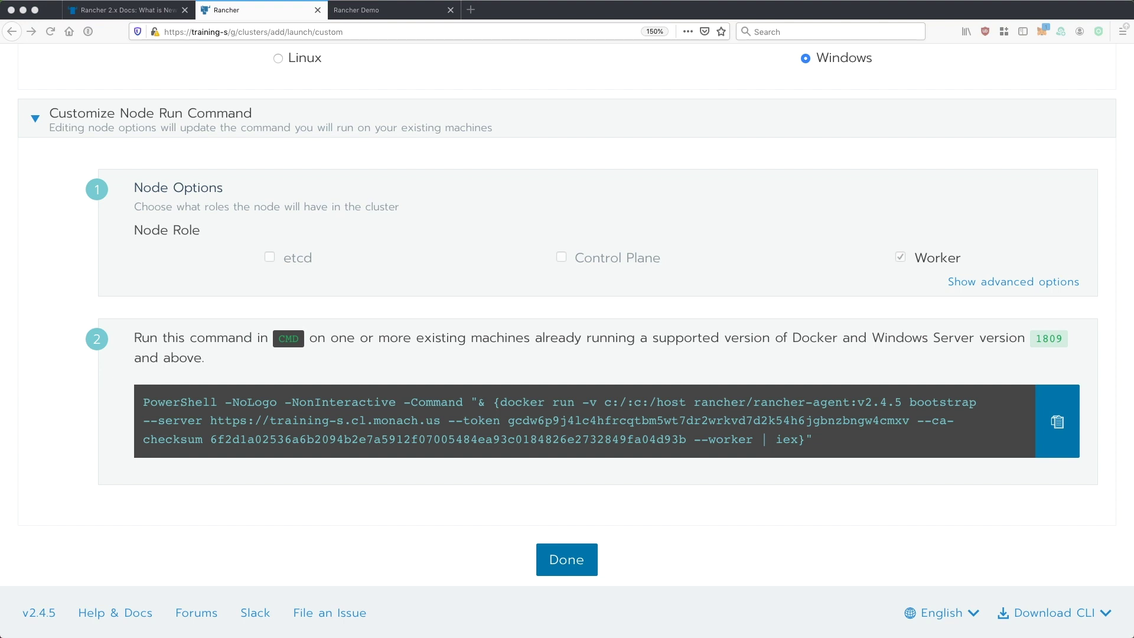
# - Finish the windows cluster so it appears as Provisioning in the Clusters list
pyautogui.click(567, 559)
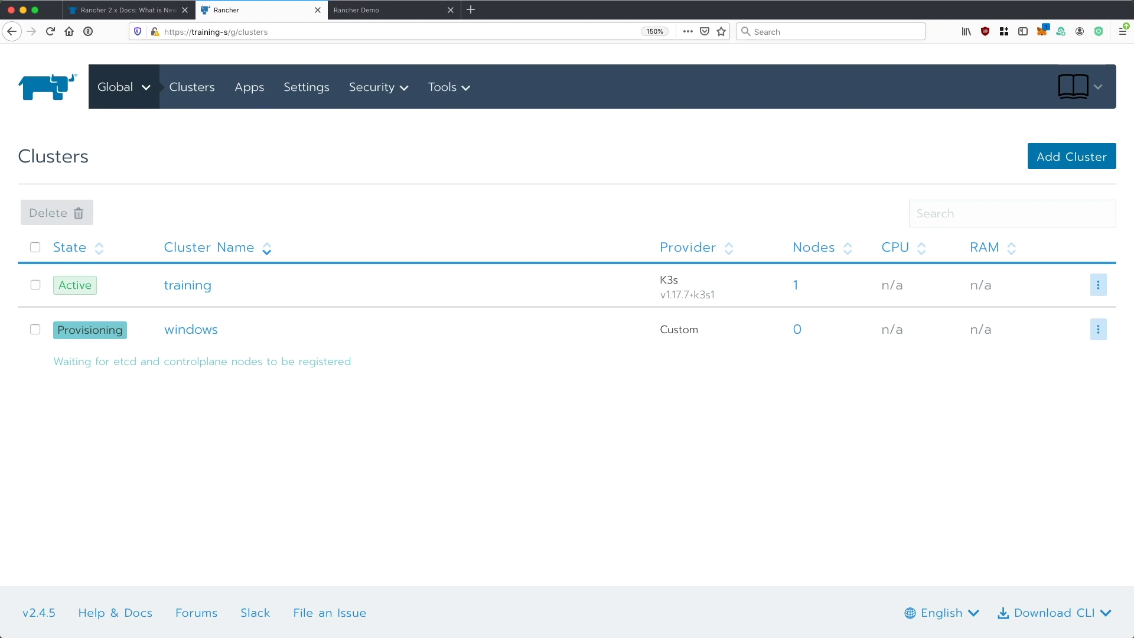
# - In Rancher Docs, read through the 'Installing Rancher on a Kubernetes Cluster' page
pyautogui.hotkey('ctrl', 'shift', 'Tab')
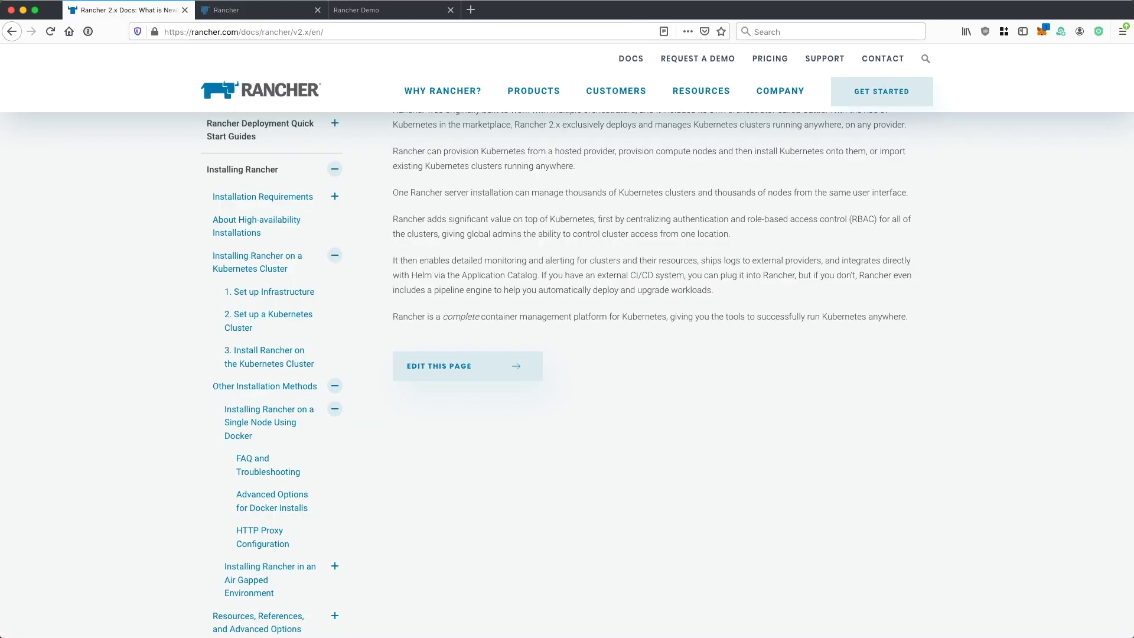
pyautogui.moveTo(225, 291); pyautogui.dragTo(730, 234)
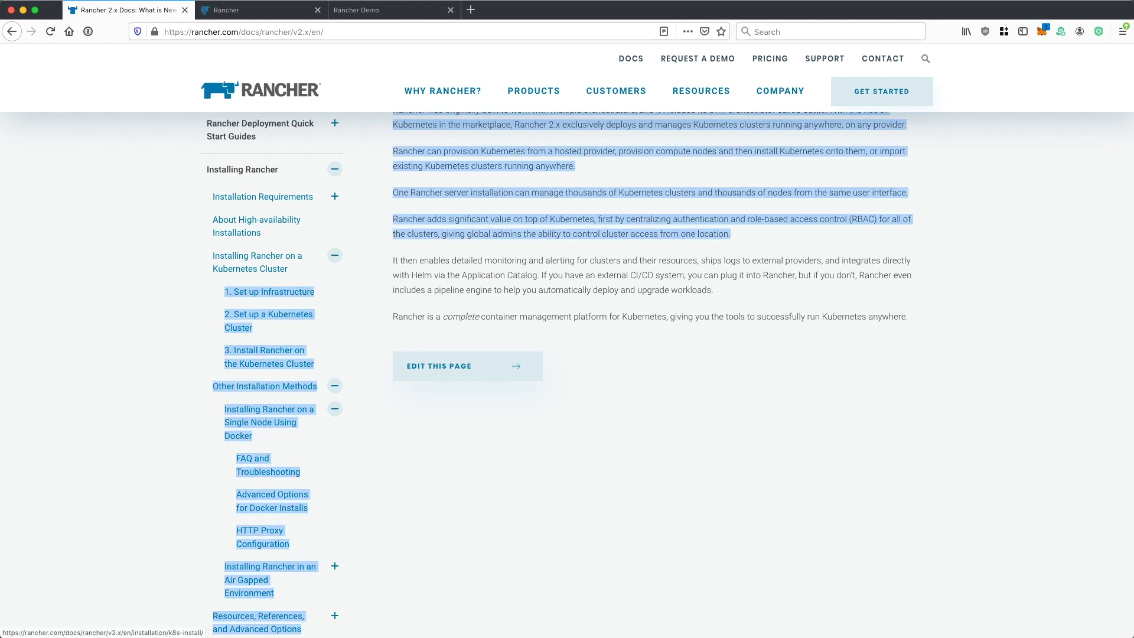
pyautogui.click(254, 261)
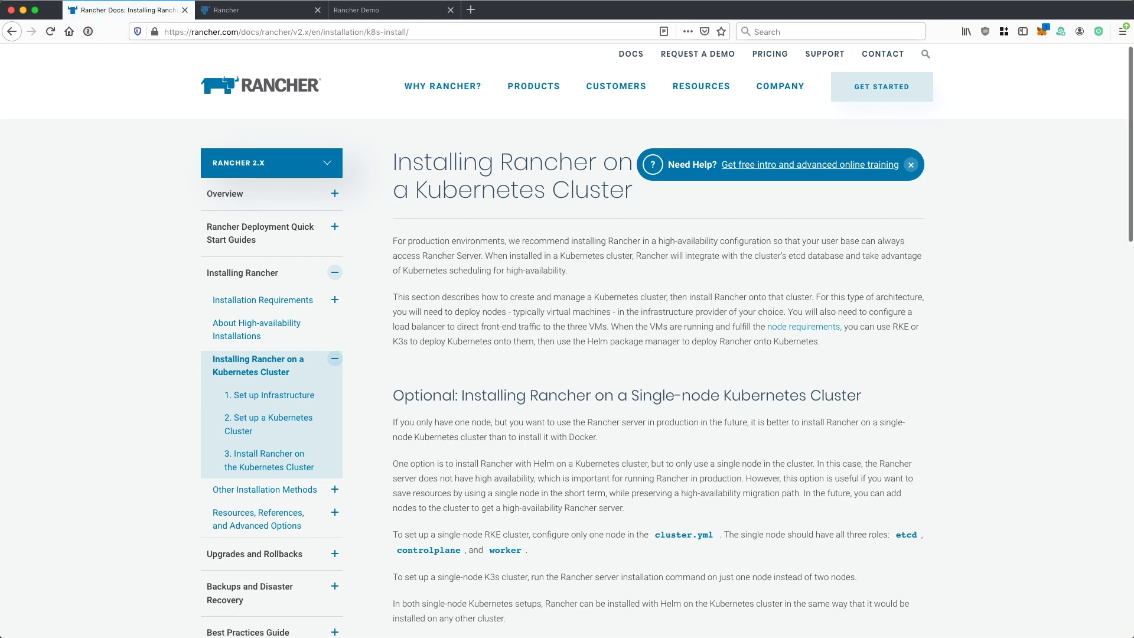
pyautogui.scroll(-5, 567, 355)
pyautogui.scroll(-5, 567, 354)
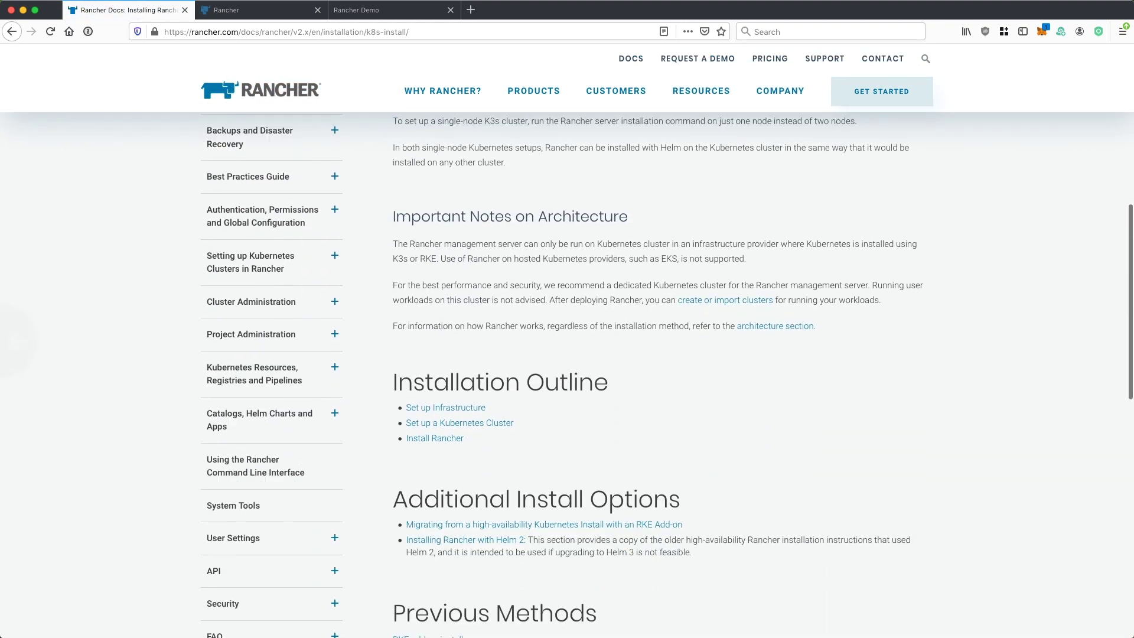
pyautogui.scroll(7, 566, 355)
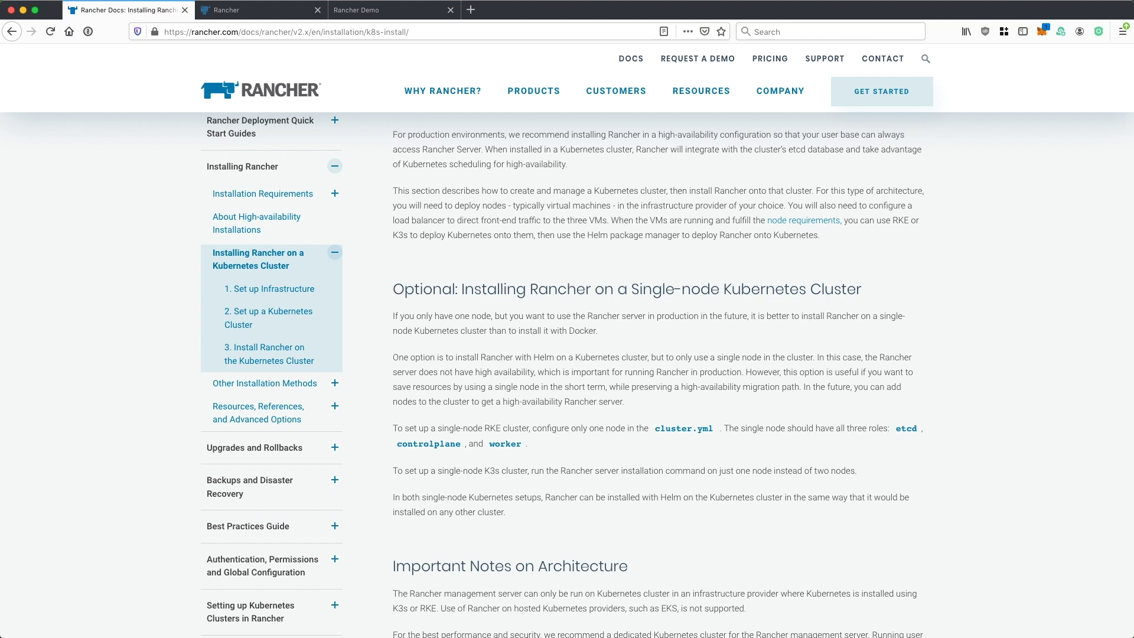
pyautogui.press('super+Tab')
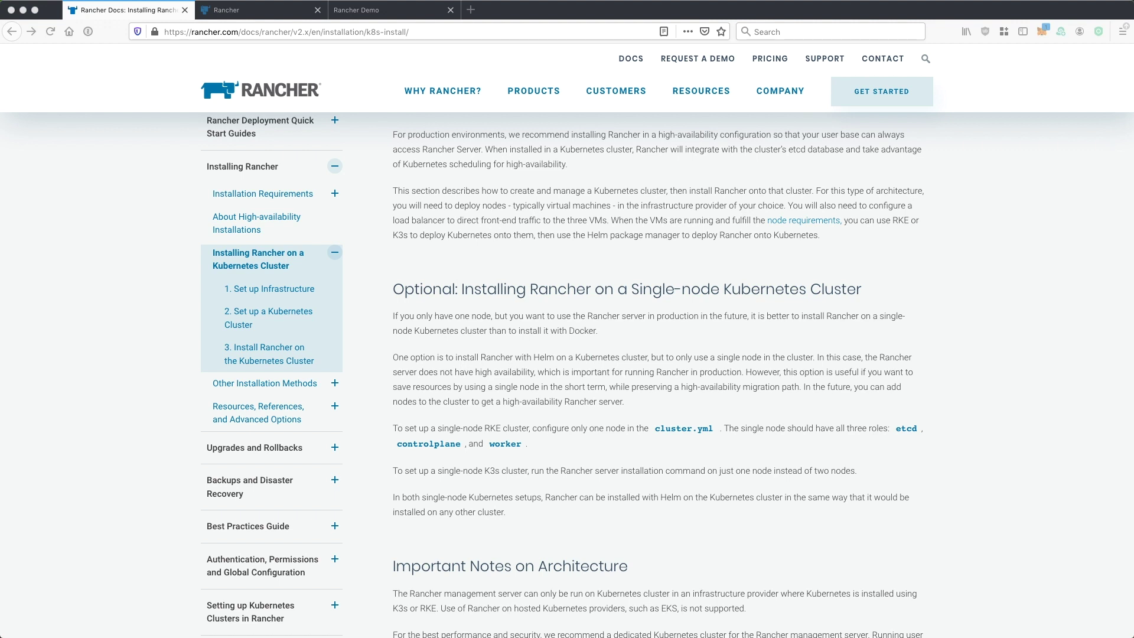
# - Return to the Rancher Clusters tab and select the server host name in the URL
pyautogui.hotkey('ctrl', 'Tab')
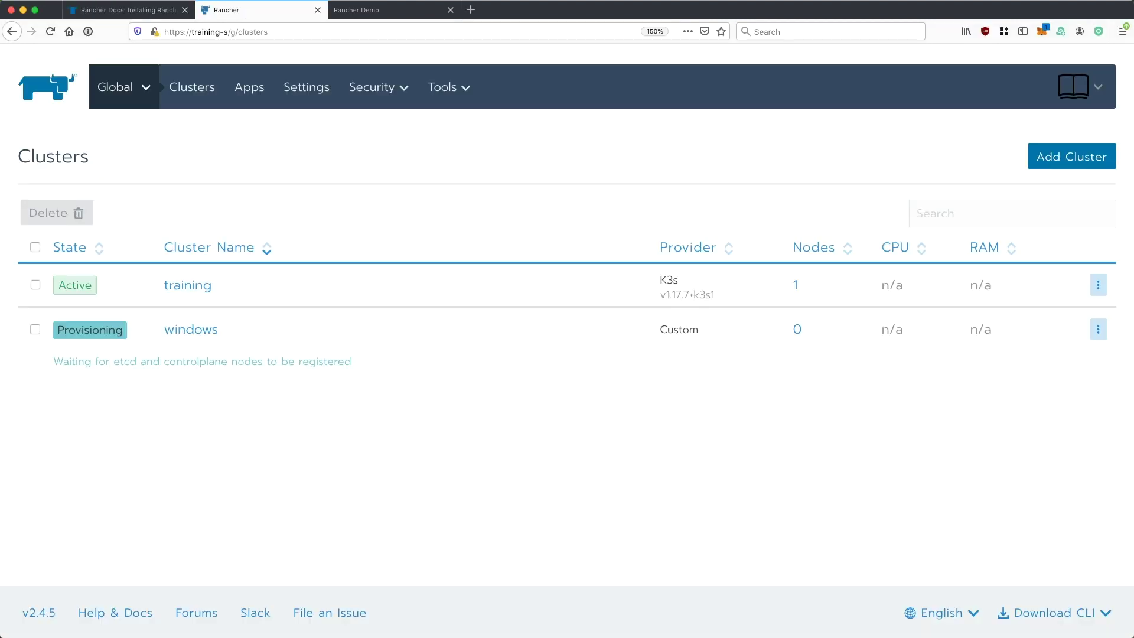
pyautogui.moveTo(192, 32); pyautogui.dragTo(228, 32)
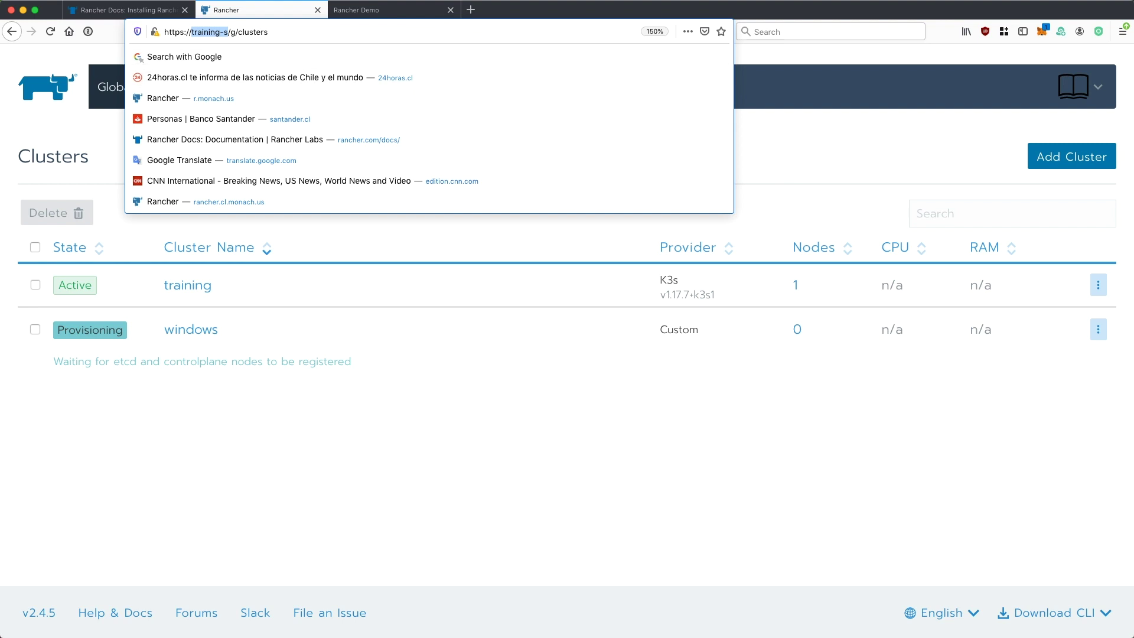
pyautogui.press('super+Tab')
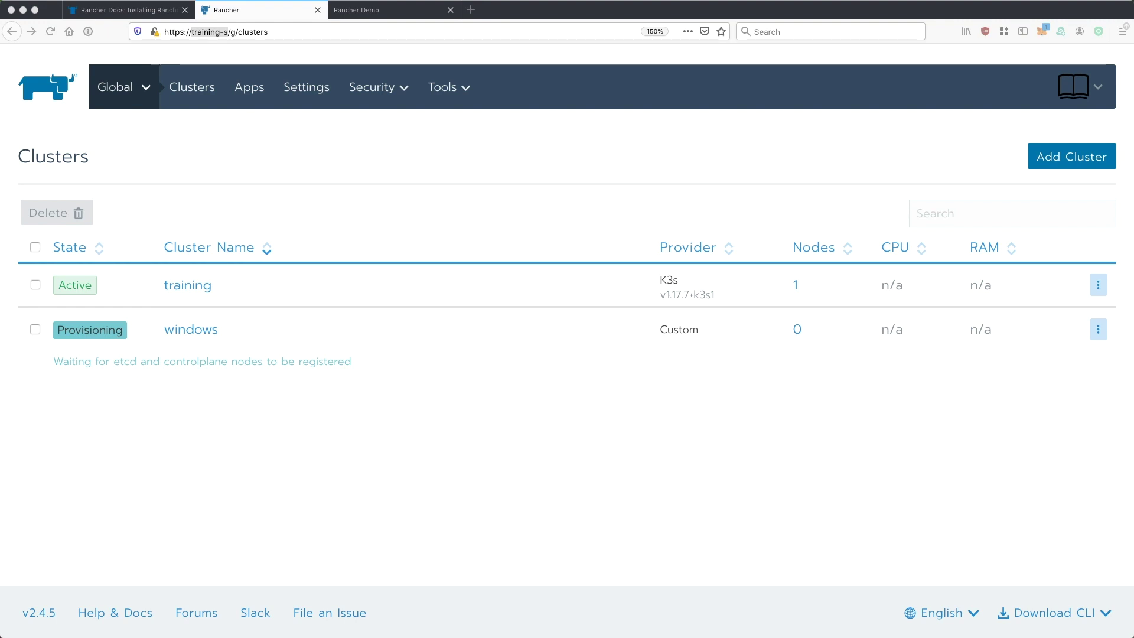
pyautogui.press('super+Tab')
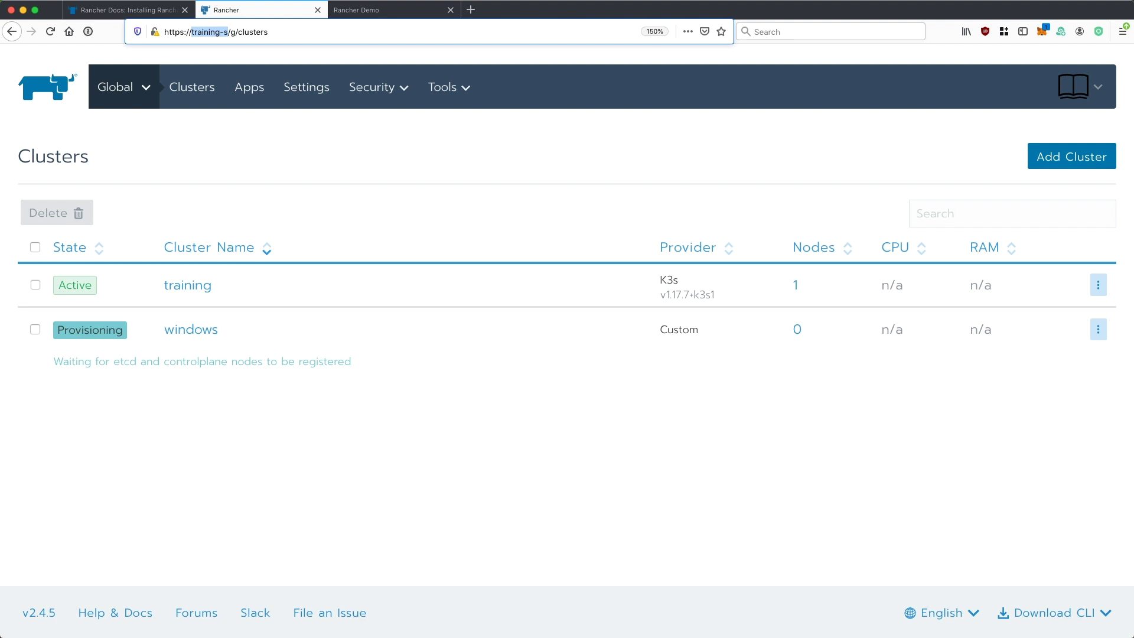
pyautogui.press('super+Tab')
pyautogui.click(192, 87)
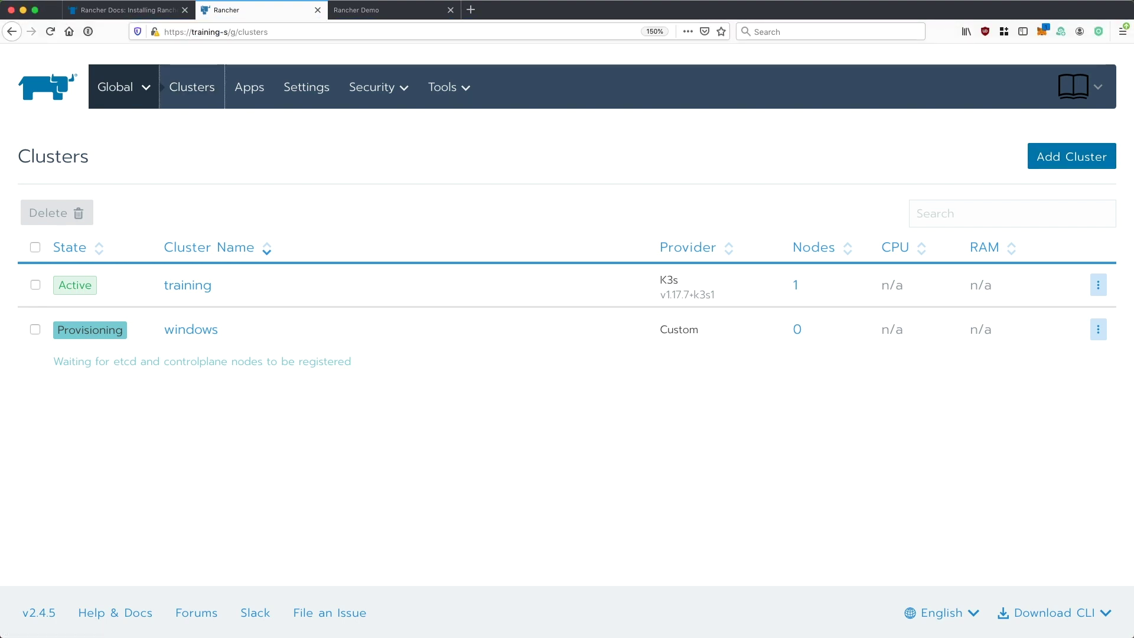
# - Delete the windows cluster from its row's actions menu, leaving only training
pyautogui.click(35, 329)
pyautogui.click(1097, 329)
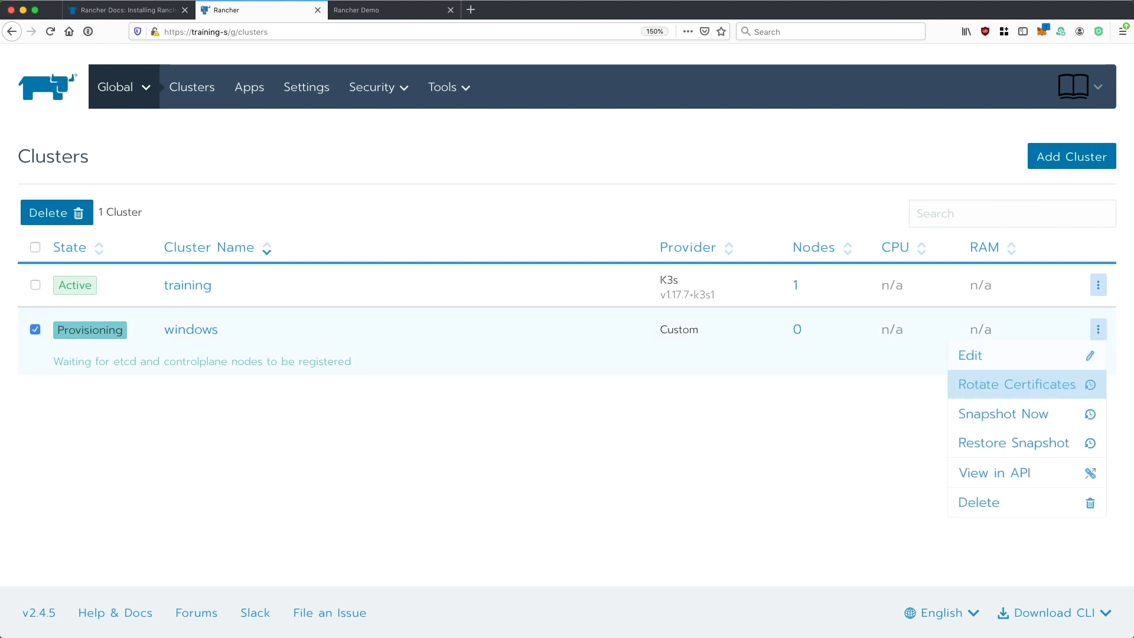
pyautogui.click(1003, 502)
pyautogui.press('Return')
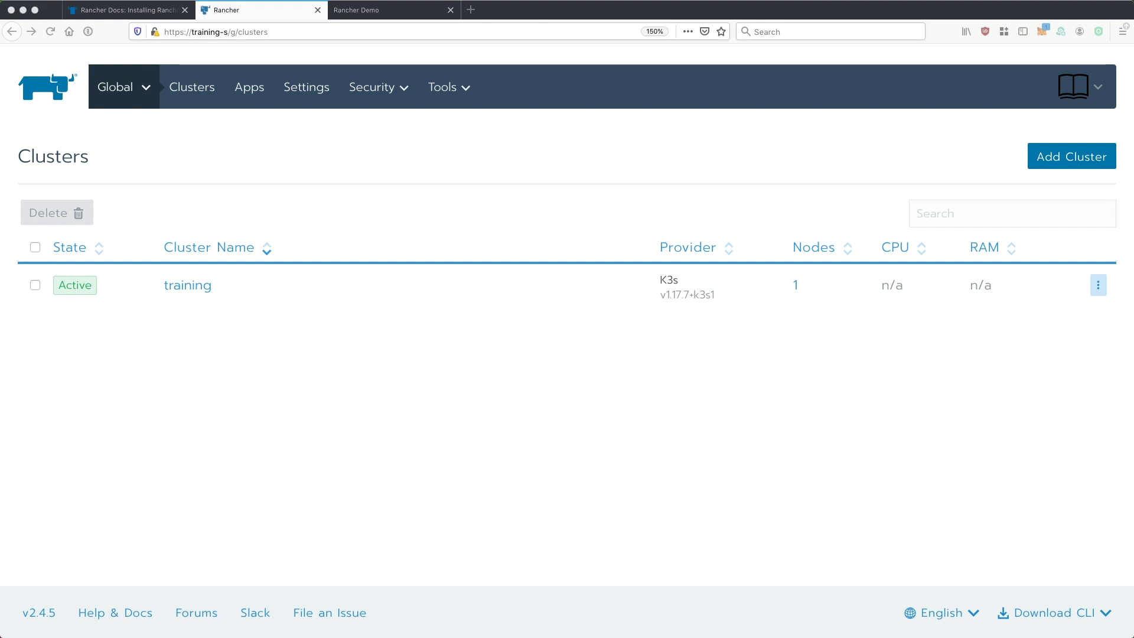
# - Look at the CLI download platform choices, including Linux, without downloading
pyautogui.click(1054, 613)
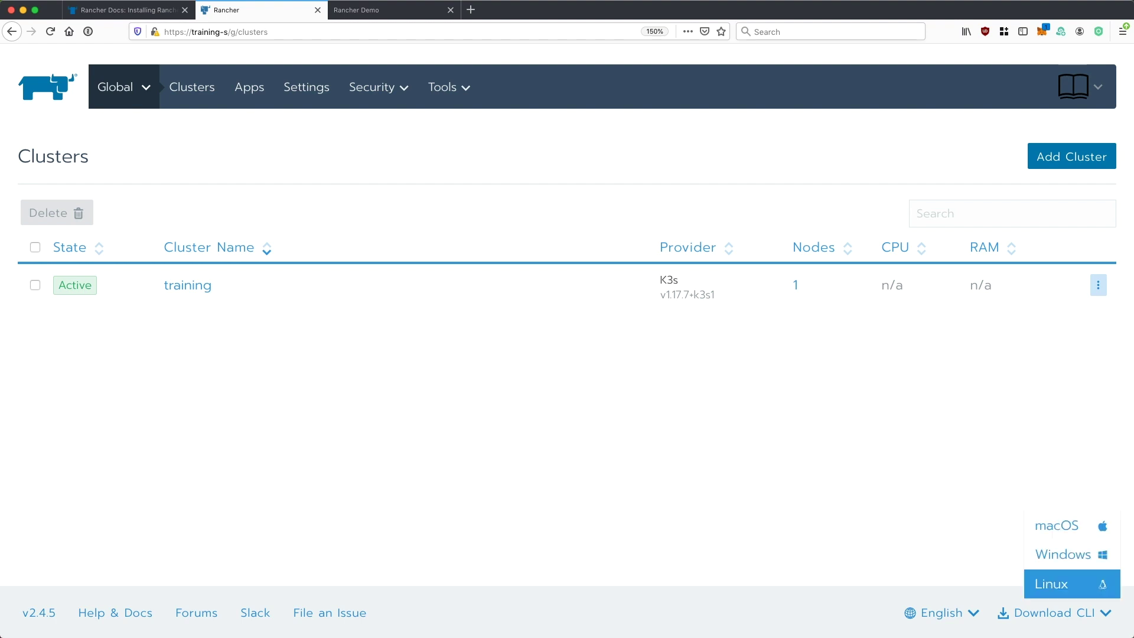
pyautogui.click(1063, 584)
pyautogui.click(1054, 612)
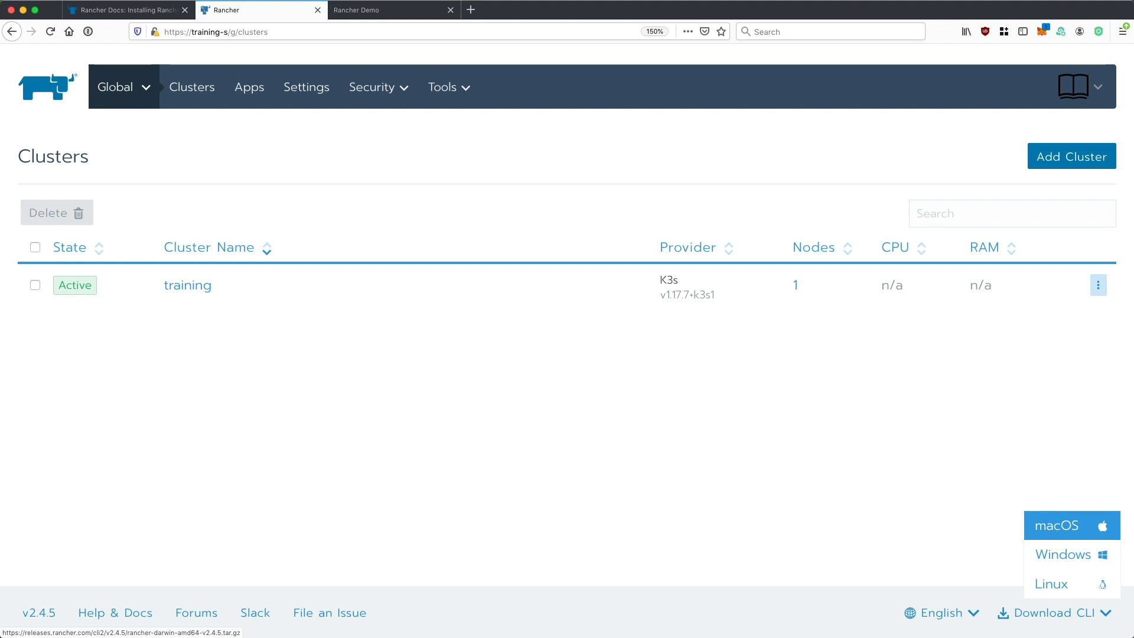
pyautogui.press('Escape')
# - Open the Multi-Cluster Apps page from the top navigation using the keyboard
pyautogui.press('Tab')
pyautogui.press('Tab')
pyautogui.press('Tab')
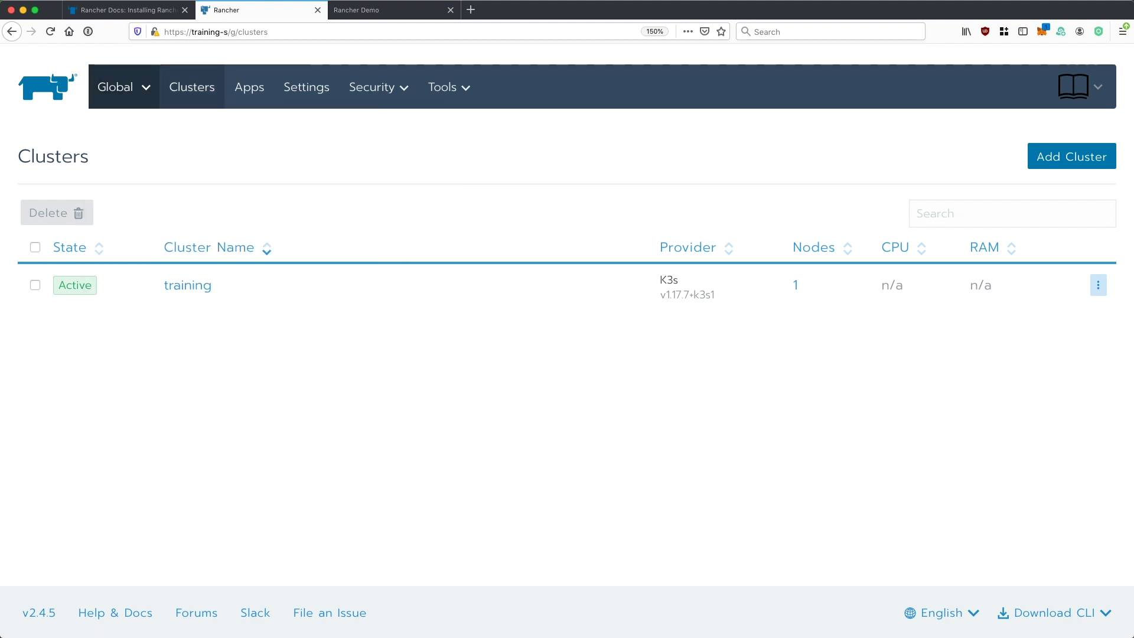
pyautogui.press('Return')
pyautogui.press('Tab')
pyautogui.press('Tab')
pyautogui.press('Tab')
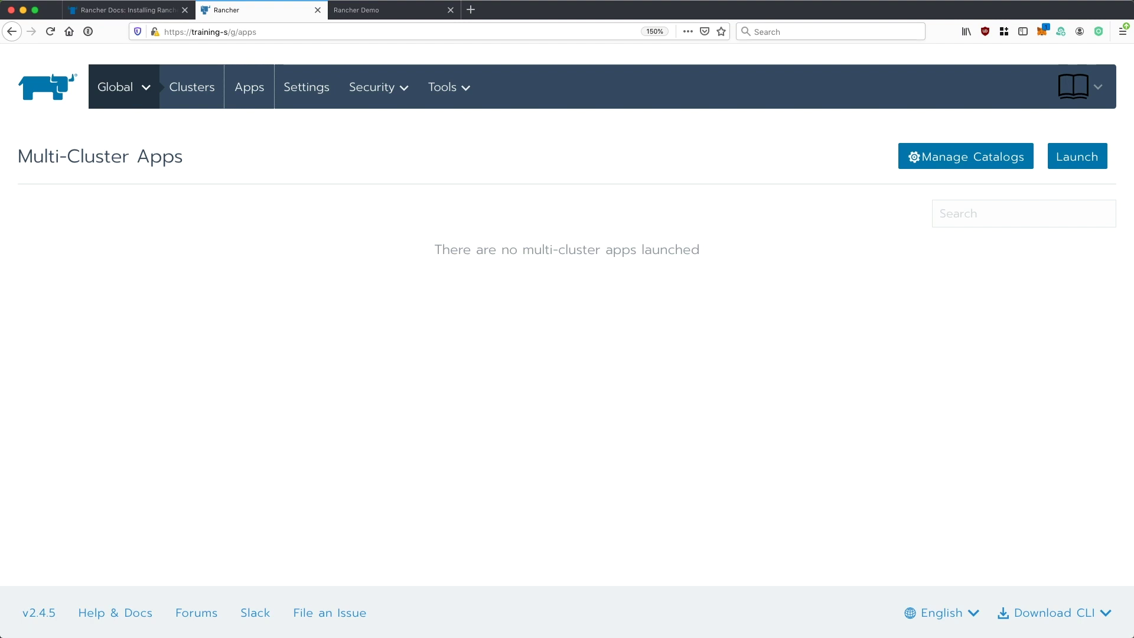
# - Open the app catalog and scroll through the available charts
pyautogui.press('Return')
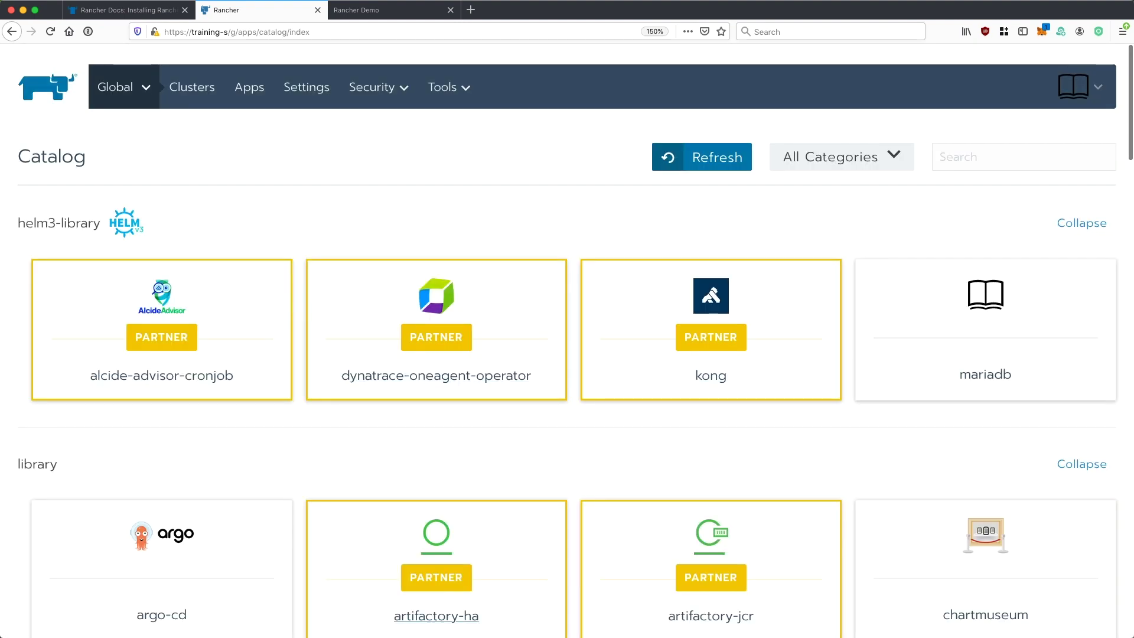
pyautogui.scroll(-20, 436, 355)
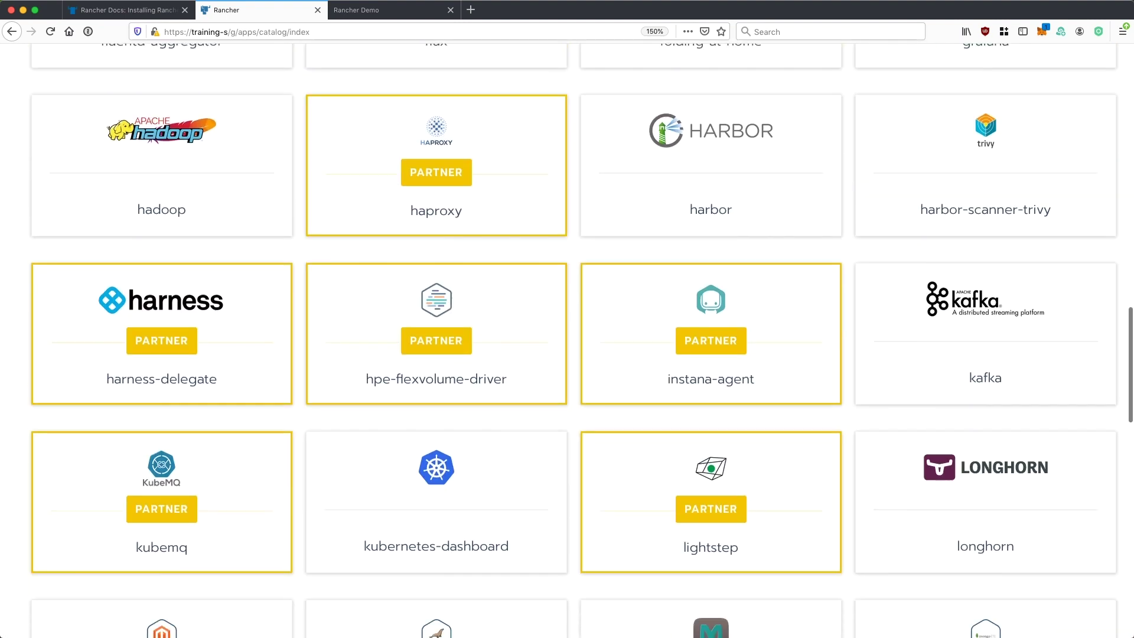
pyautogui.scroll(20, 436, 354)
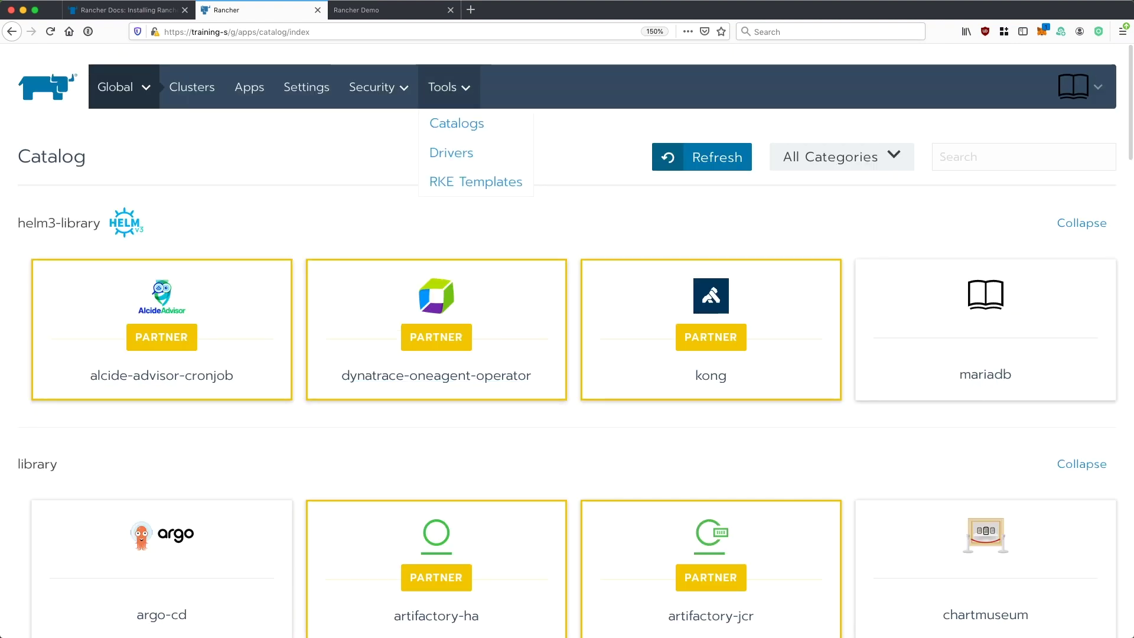
# - View configured catalogs, cancel adding a catalog, and switch to the training cluster
pyautogui.click(457, 123)
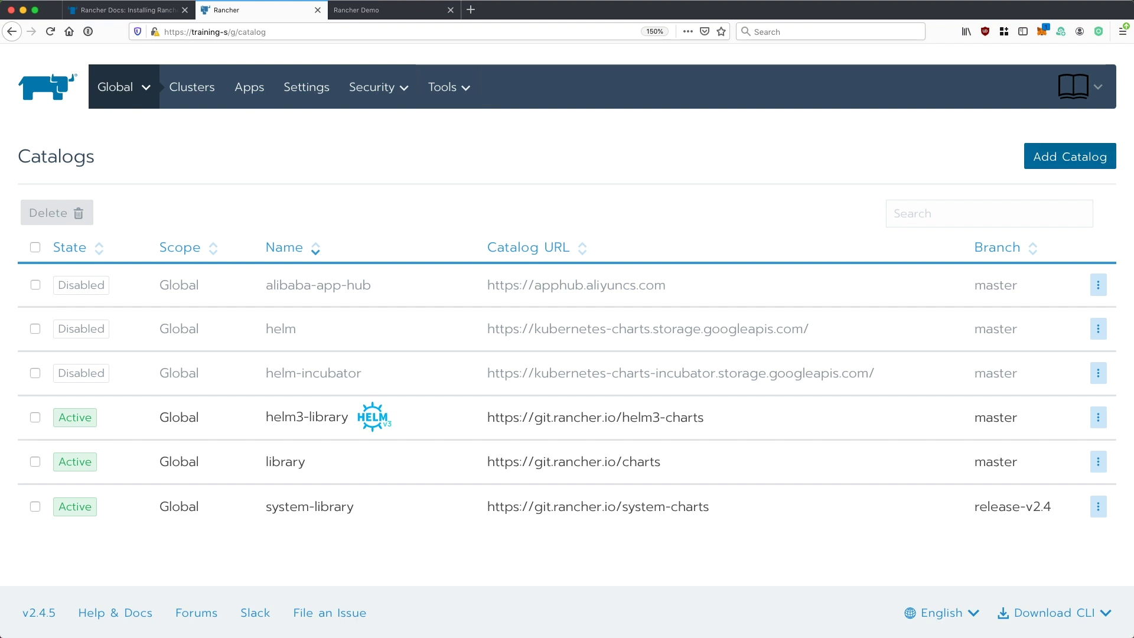
pyautogui.click(1070, 157)
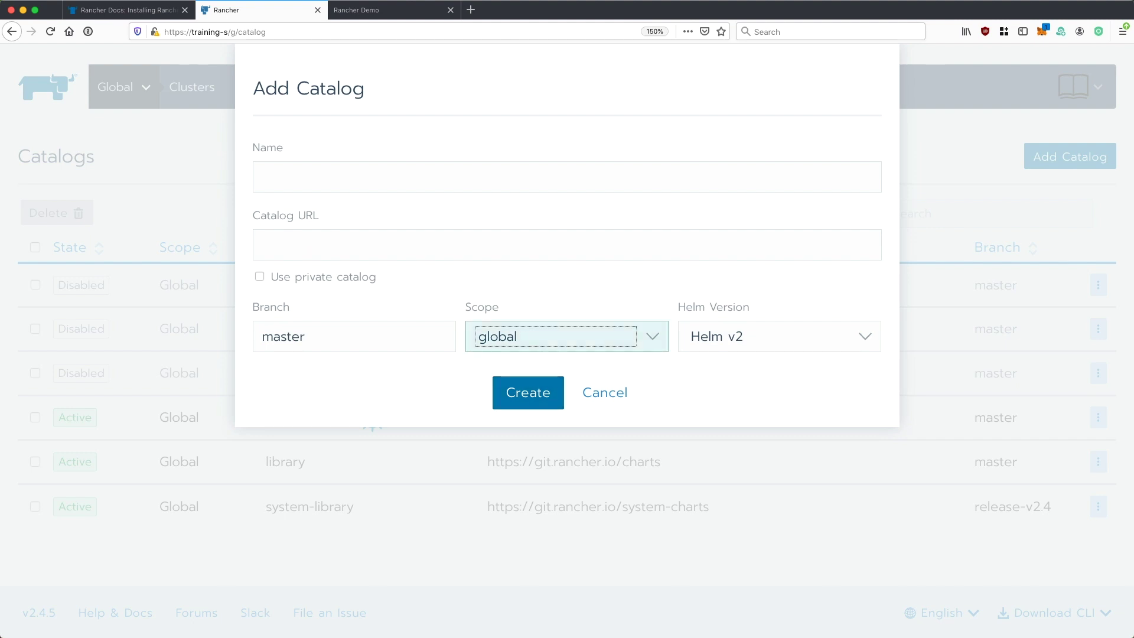
pyautogui.press('Escape')
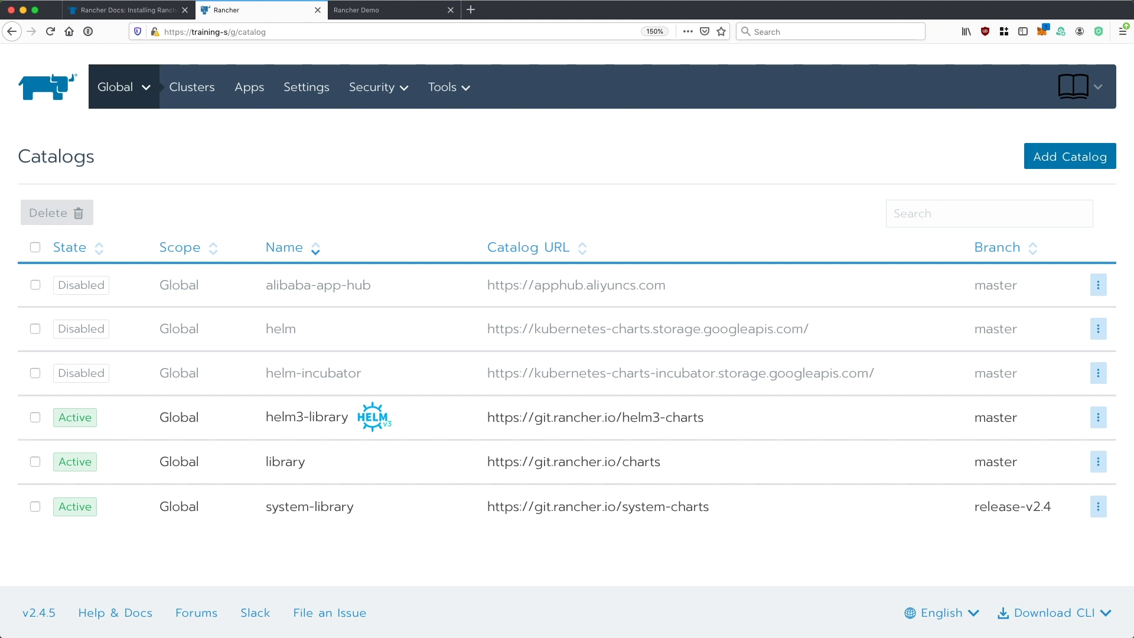
pyautogui.click(124, 87)
pyautogui.click(130, 195)
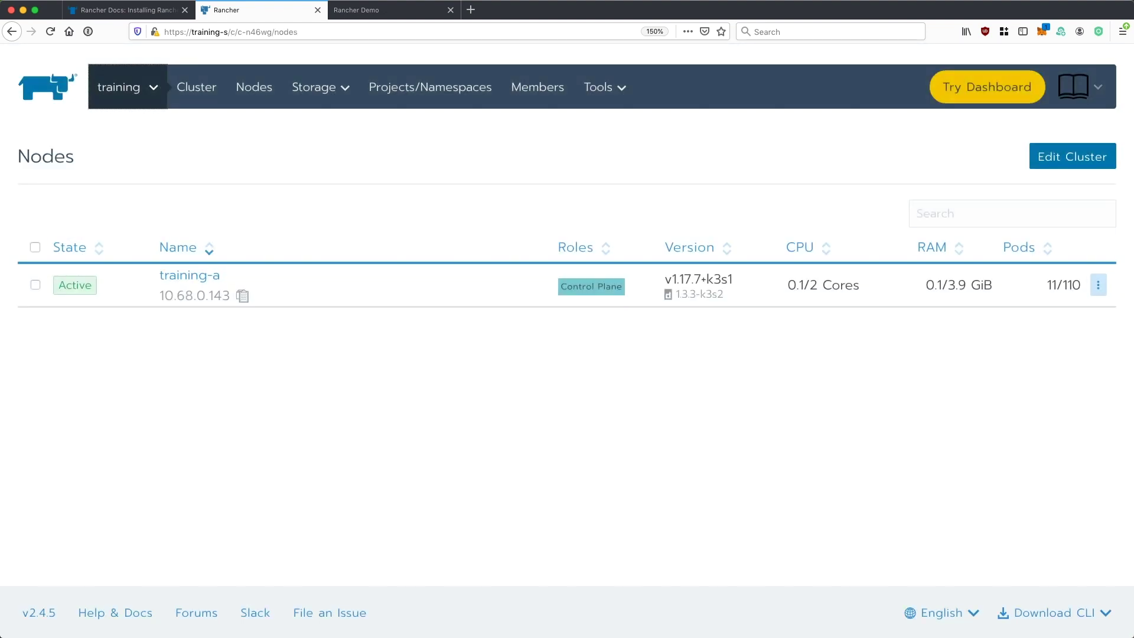
# - Open the training cluster dashboard and run 'kubectl get nodes' to confirm training-a is Ready on v1.17.7+k3s1
pyautogui.click(197, 87)
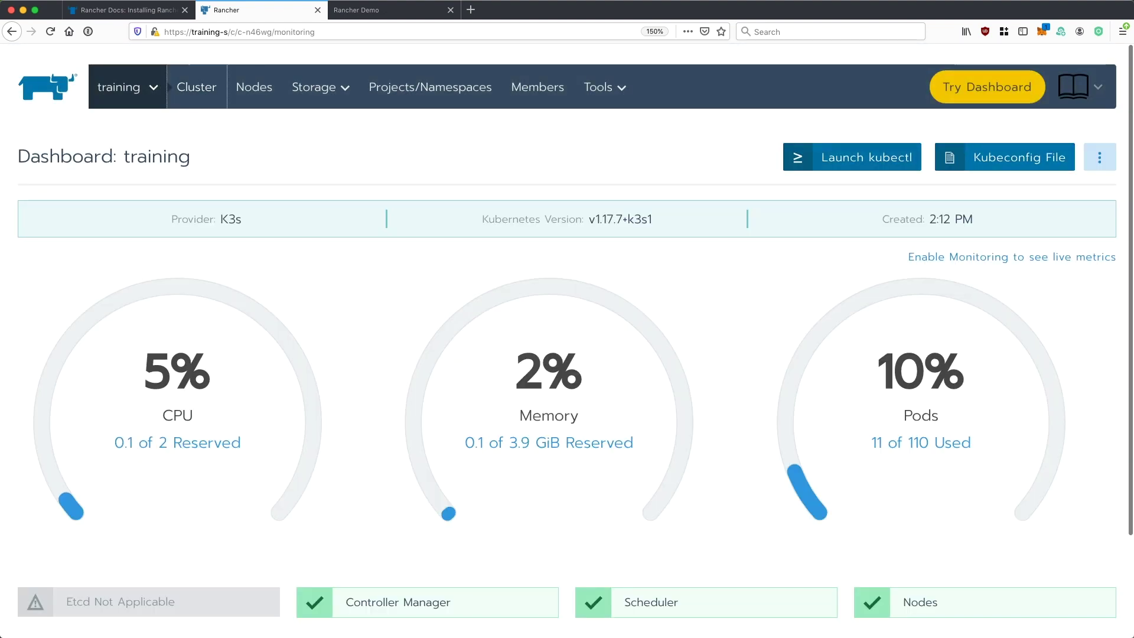
pyautogui.click(866, 157)
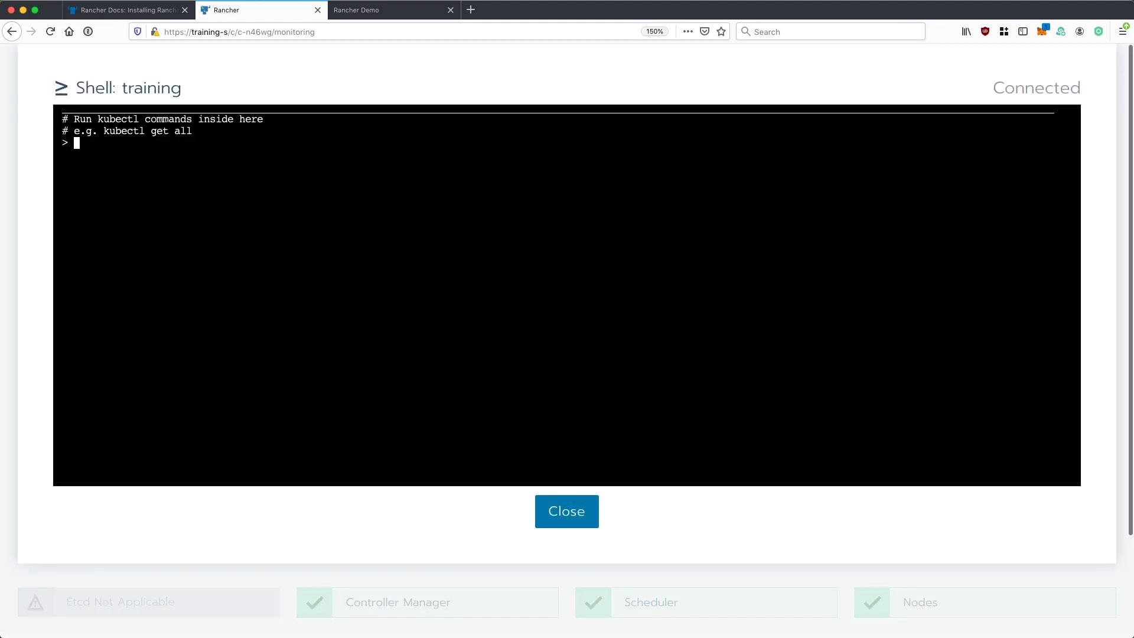
pyautogui.write('k')
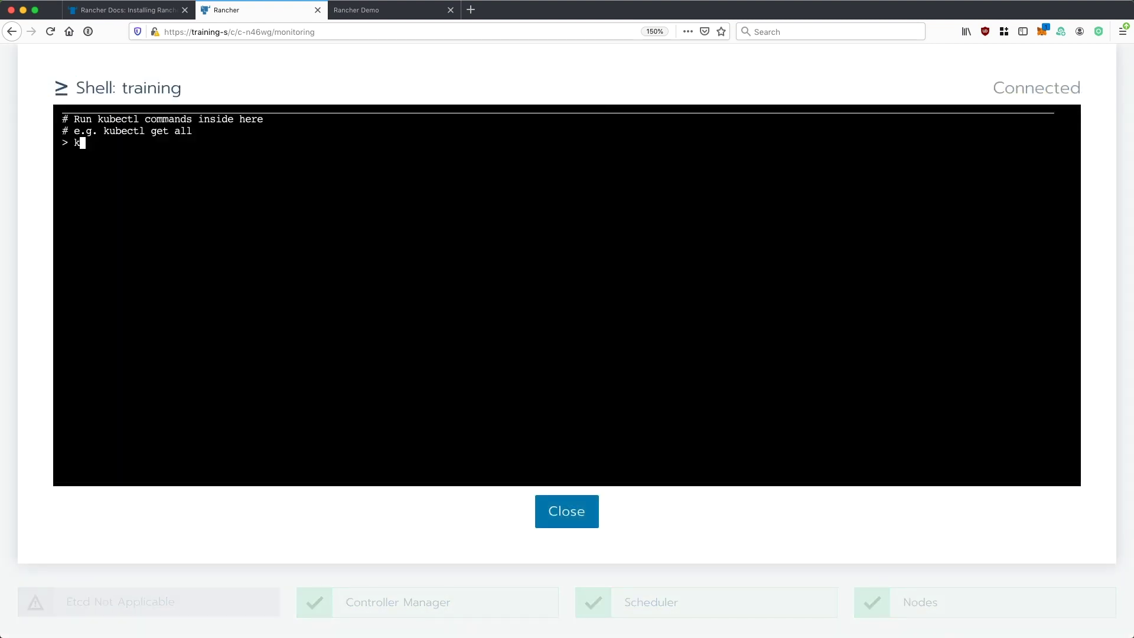
pyautogui.write('ubectl get nodes')
pyautogui.press('Return')
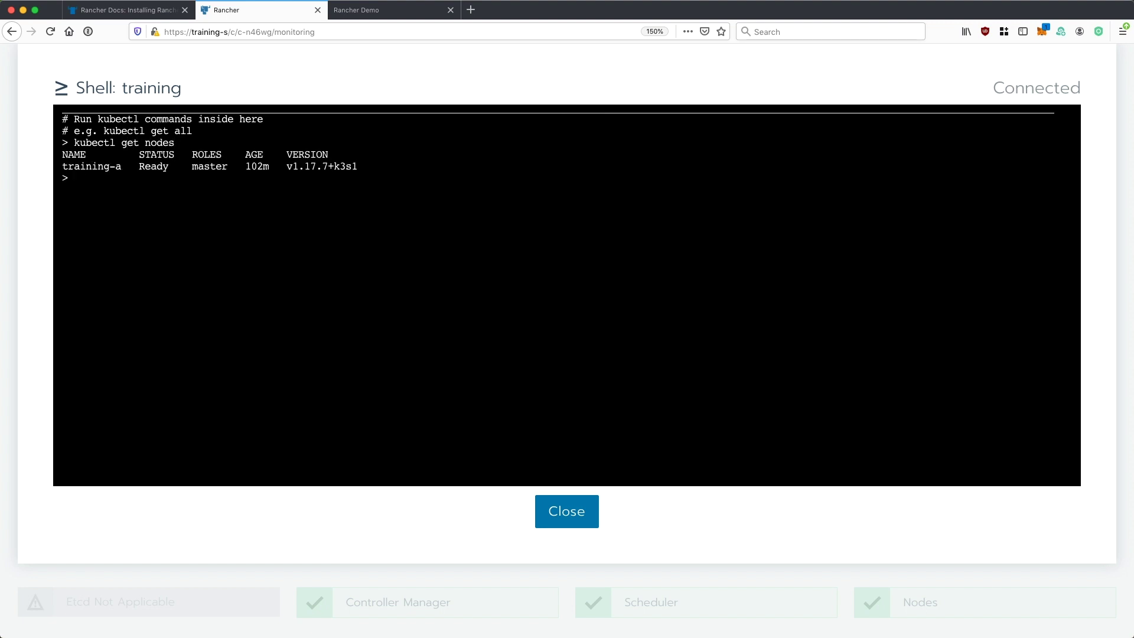
pyautogui.press('Escape')
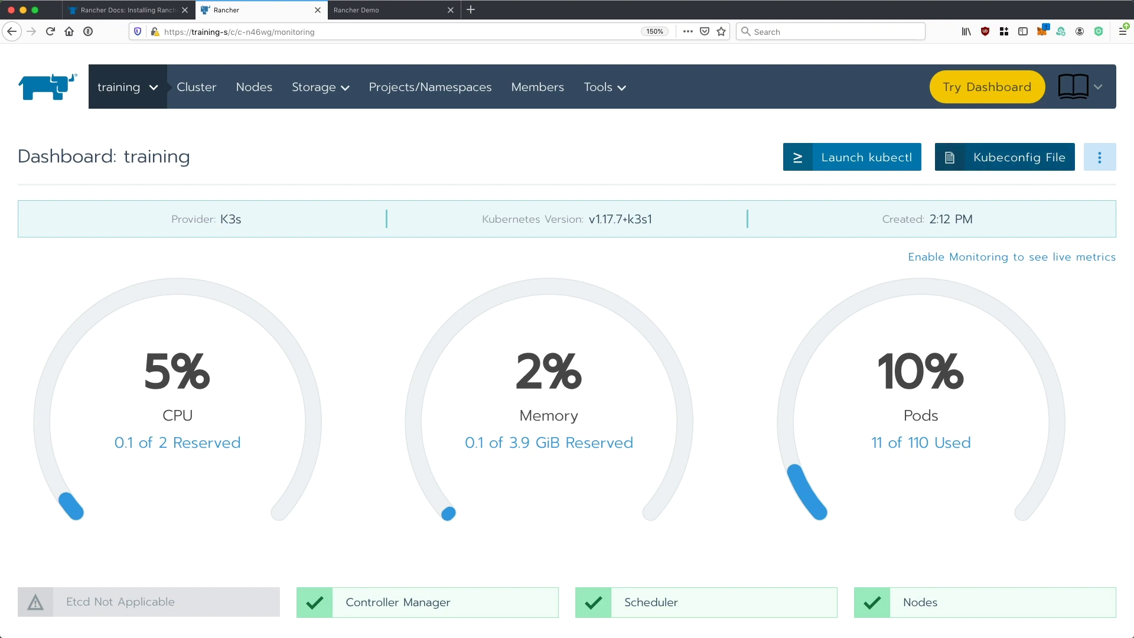
pyautogui.click(1005, 157)
pyautogui.scroll(-5, 567, 340)
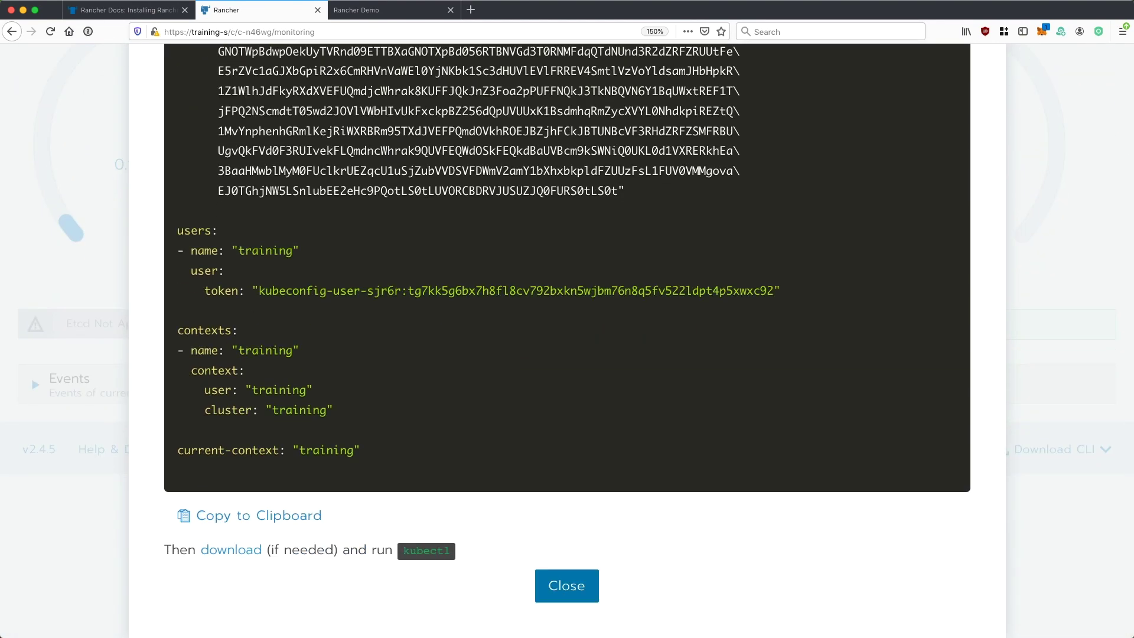
pyautogui.scroll(5, 567, 340)
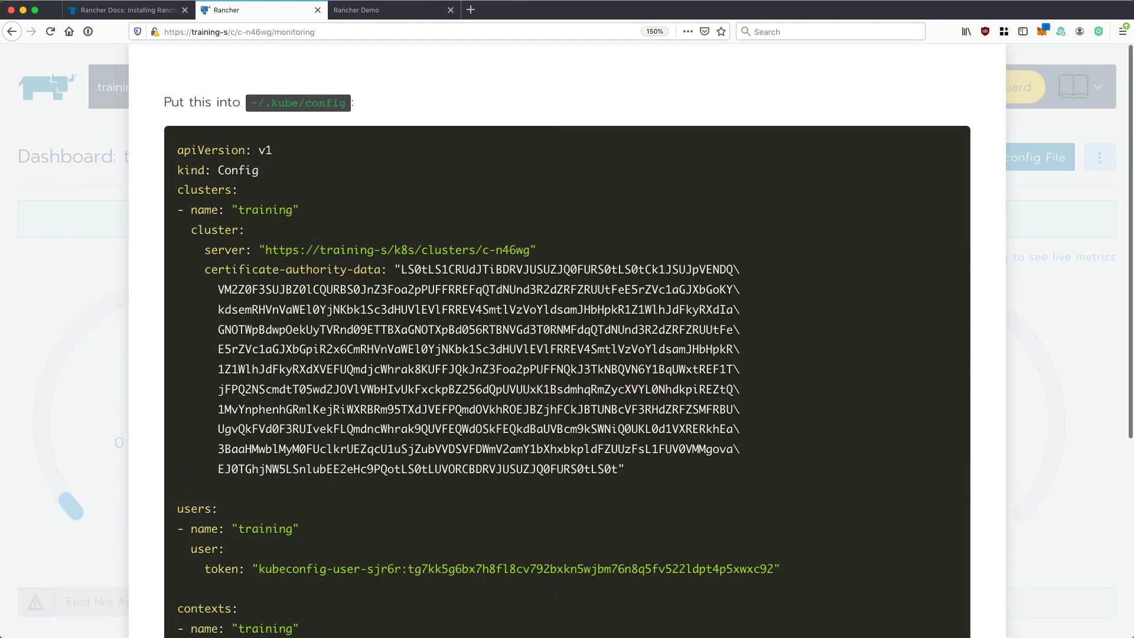
pyautogui.moveTo(265, 249); pyautogui.dragTo(537, 249)
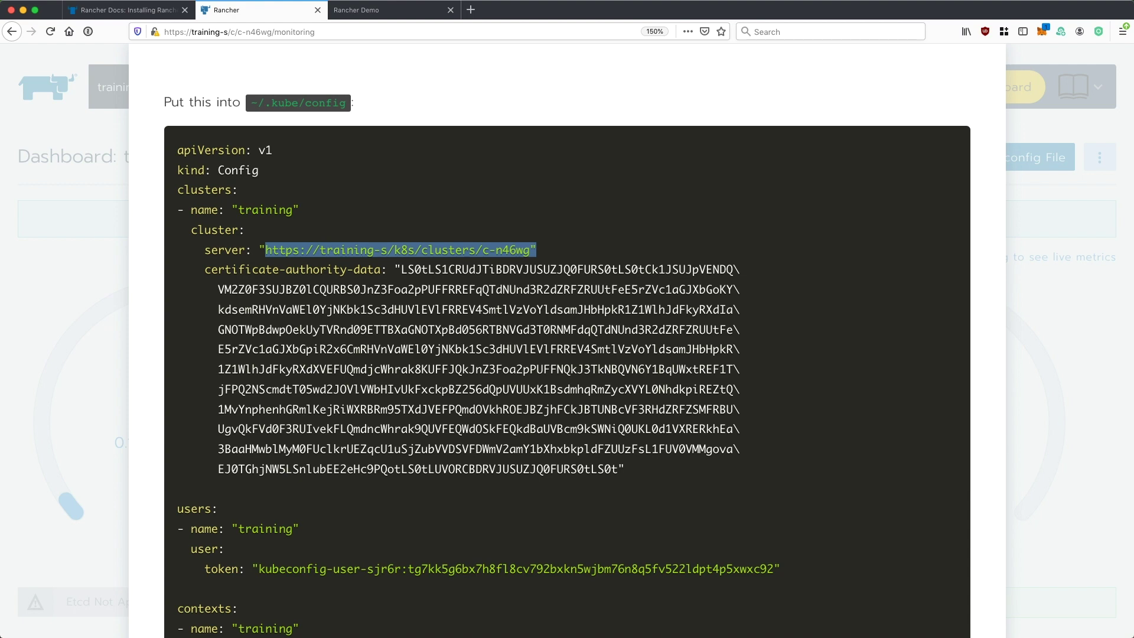
pyautogui.scroll(-5, 567, 340)
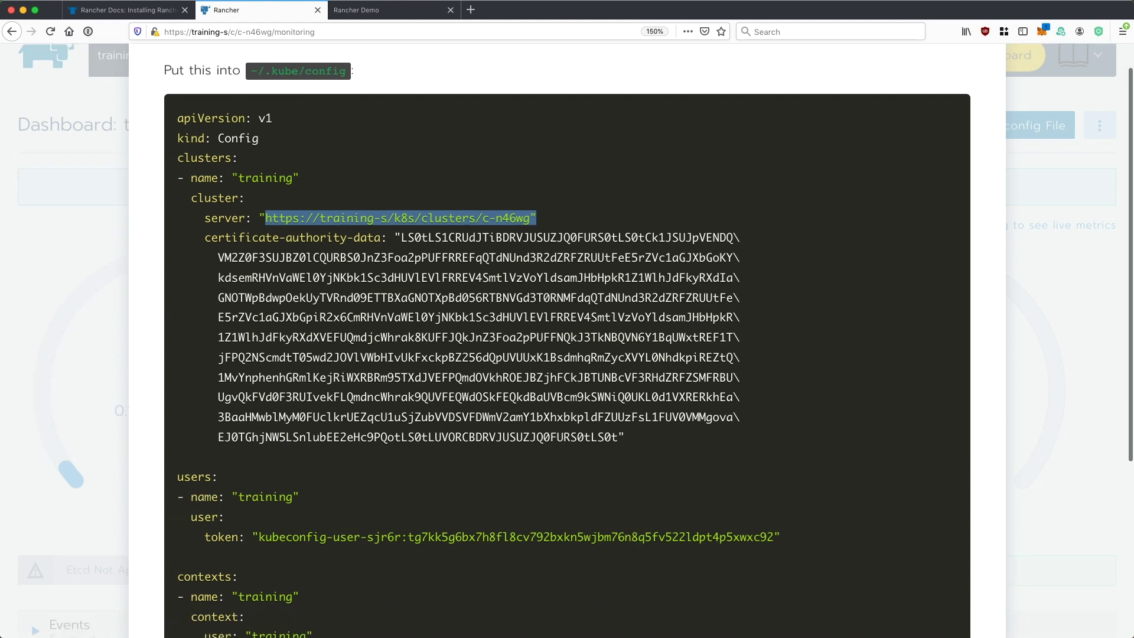
pyautogui.click(558, 589)
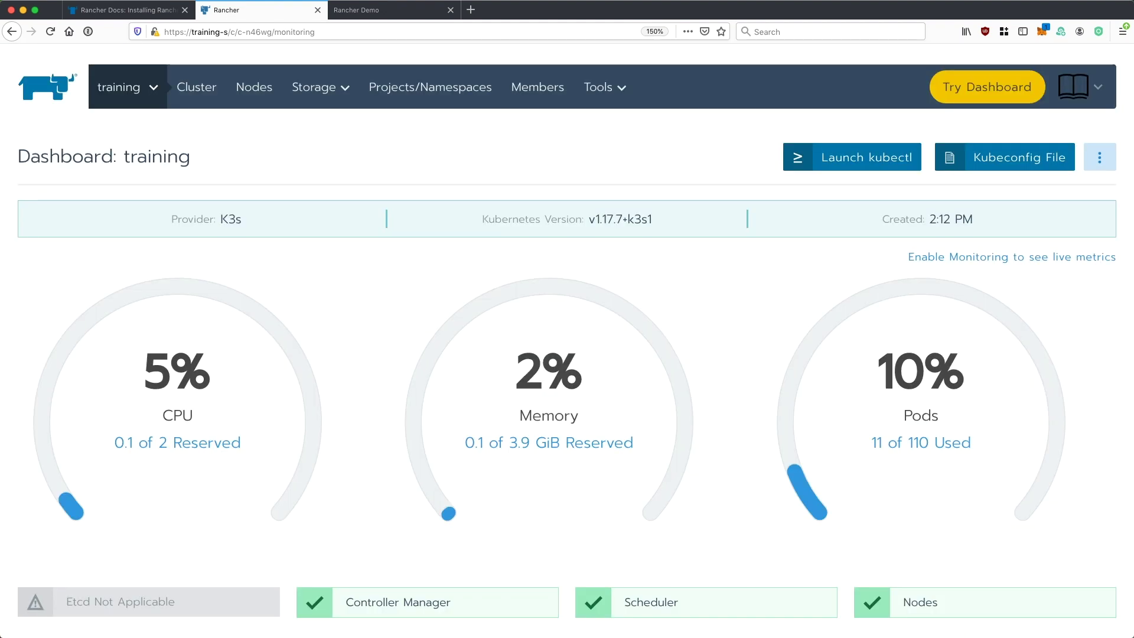
pyautogui.press('super+Tab')
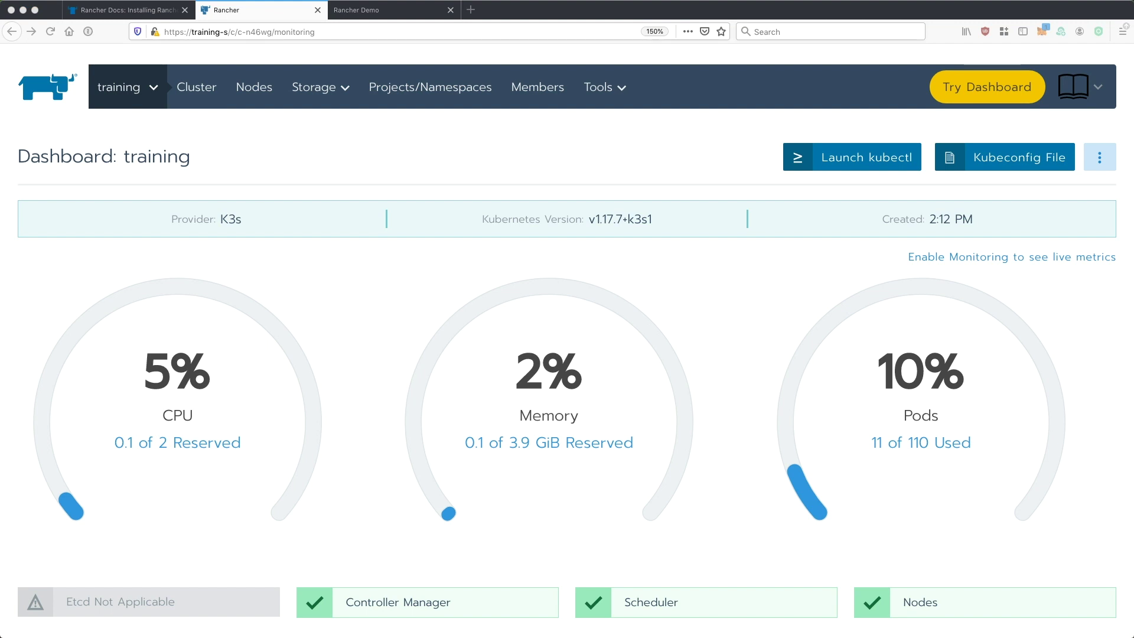